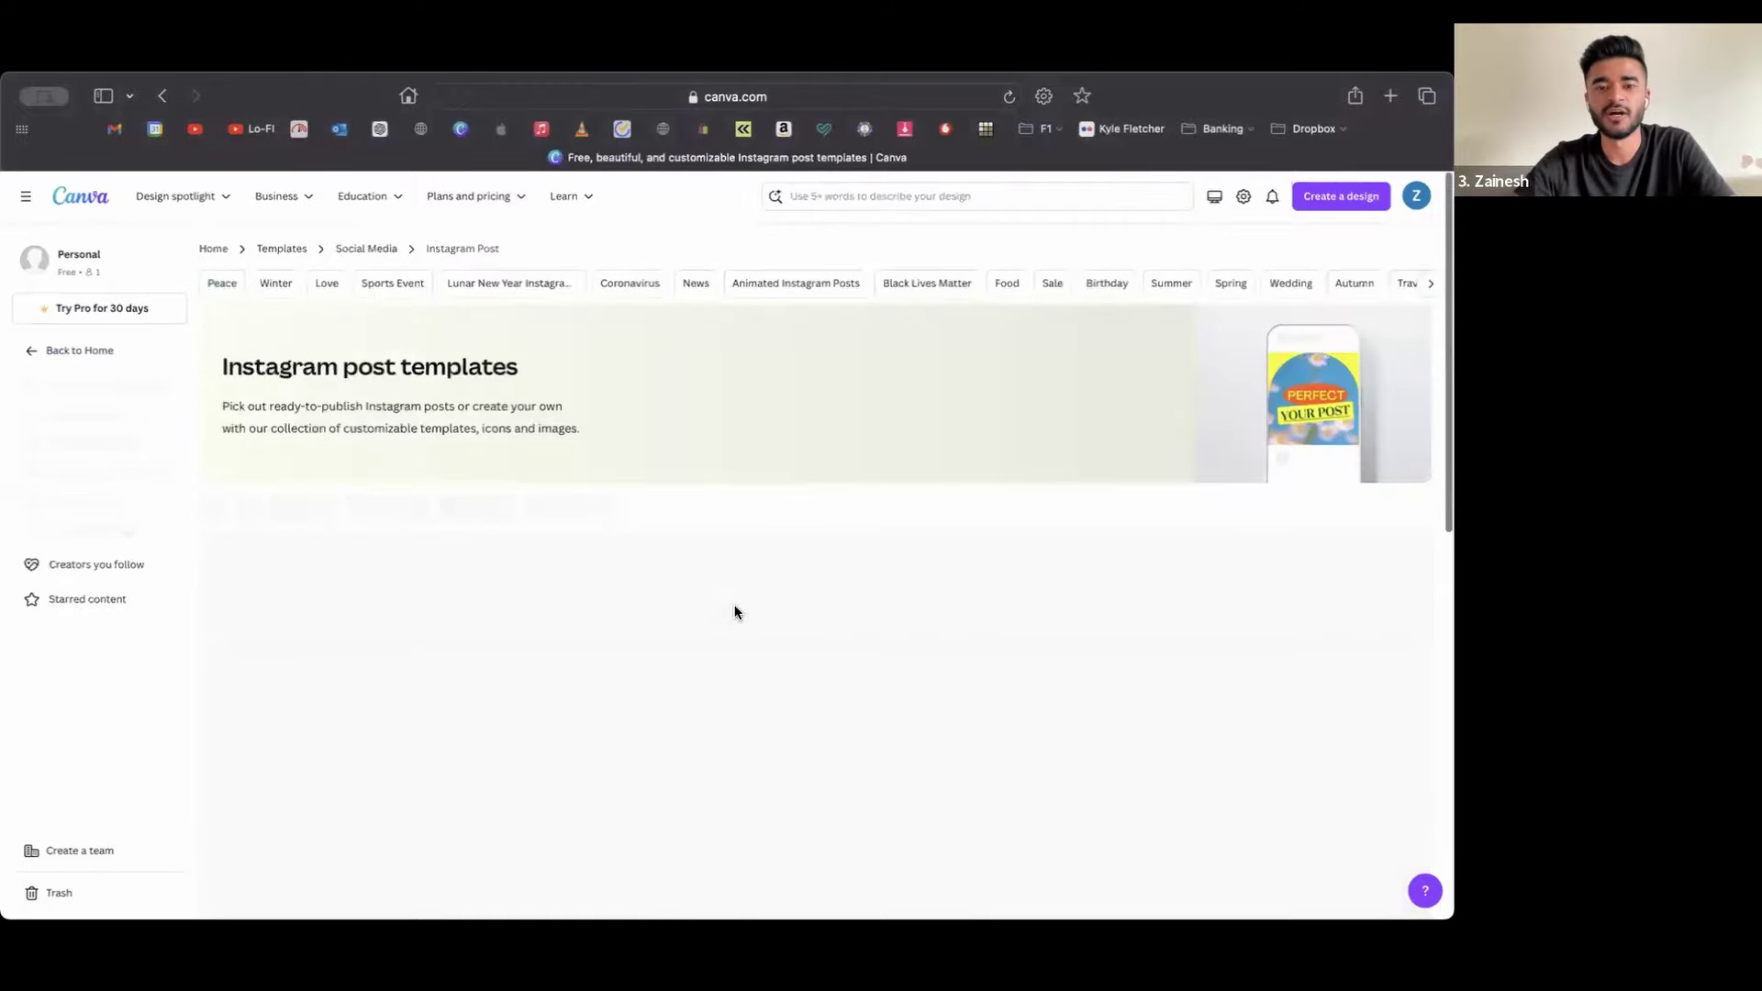
- Look through the square Instagram post templates to see the available designs
scroll(735, 611, down, 3)
scroll(735, 613, down, 1)
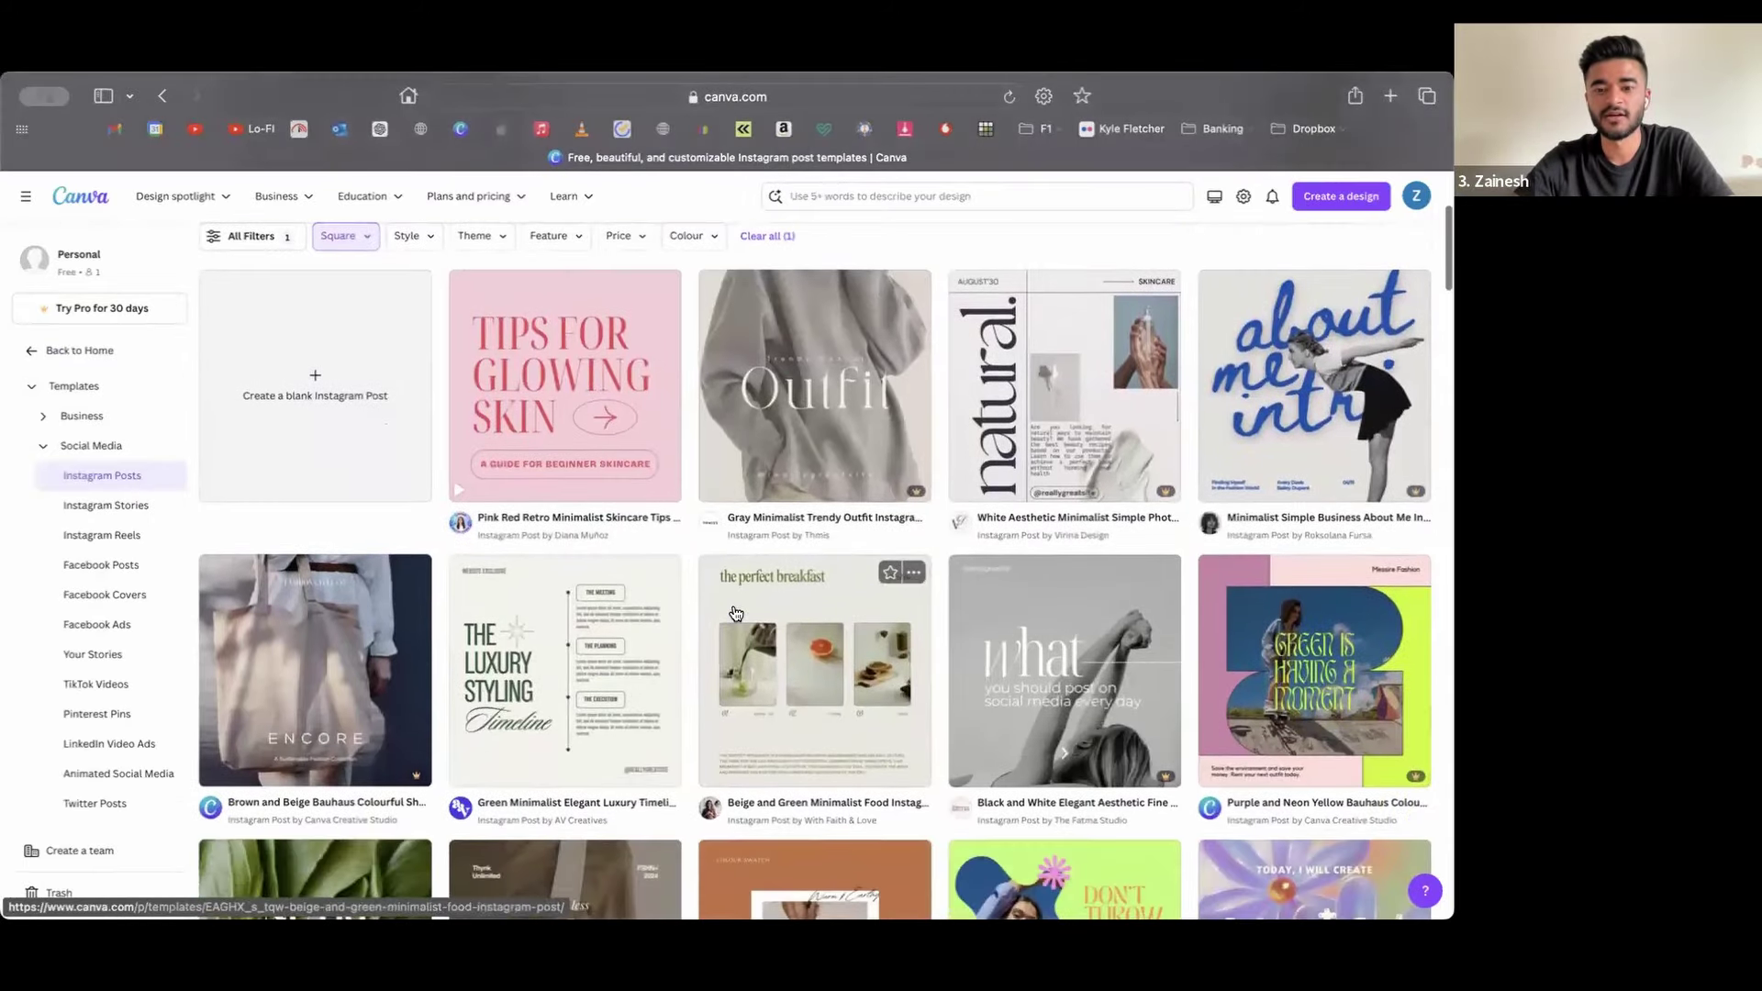
scroll(687, 686, down, 2)
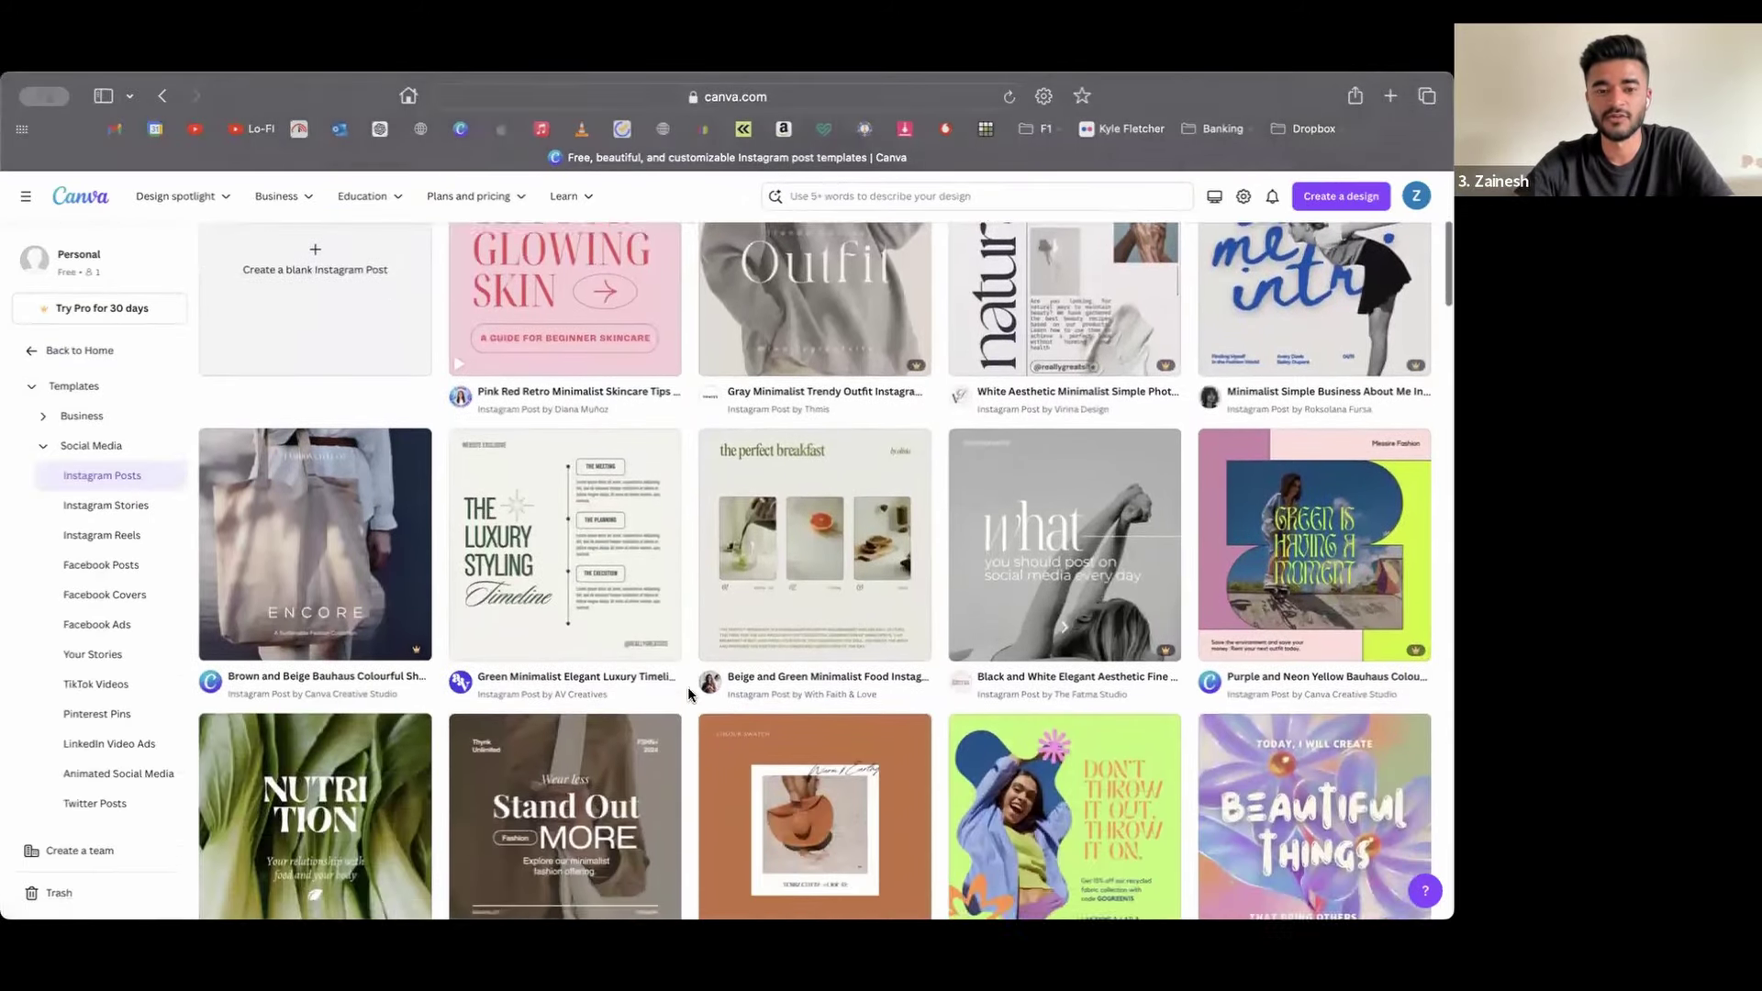
scroll(688, 695, down, 4)
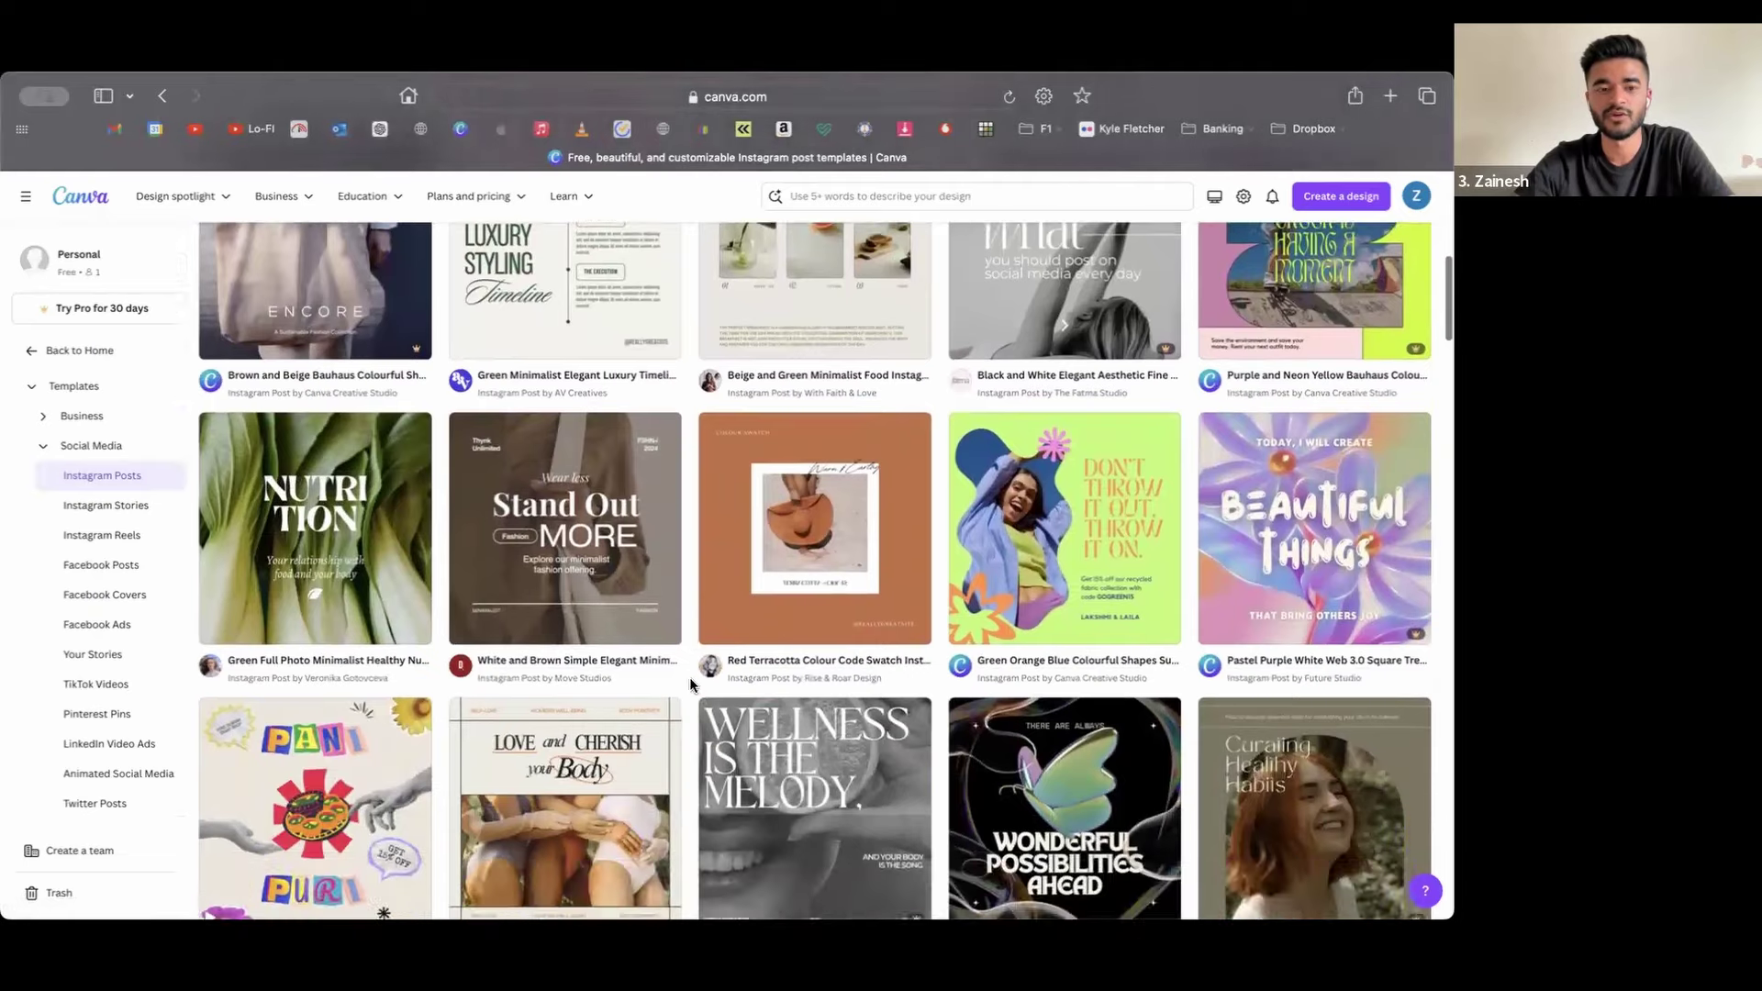
scroll(690, 684, down, 7)
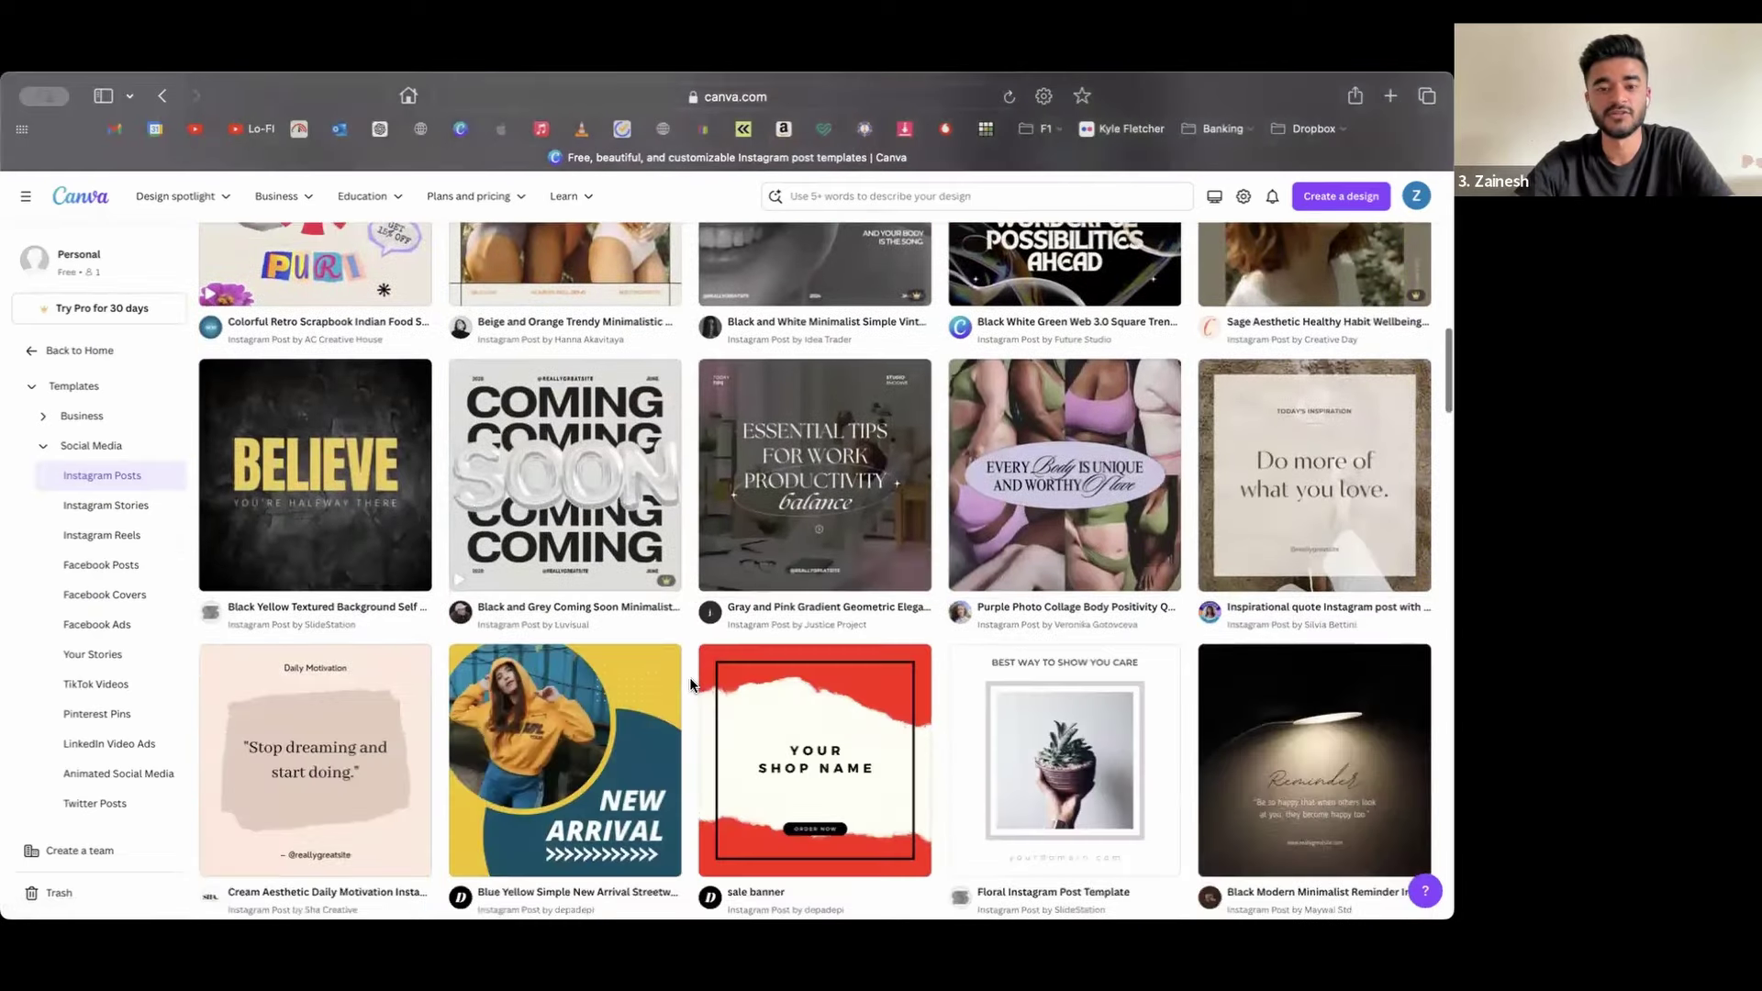
scroll(690, 684, down, 3)
scroll(692, 688, up, 15)
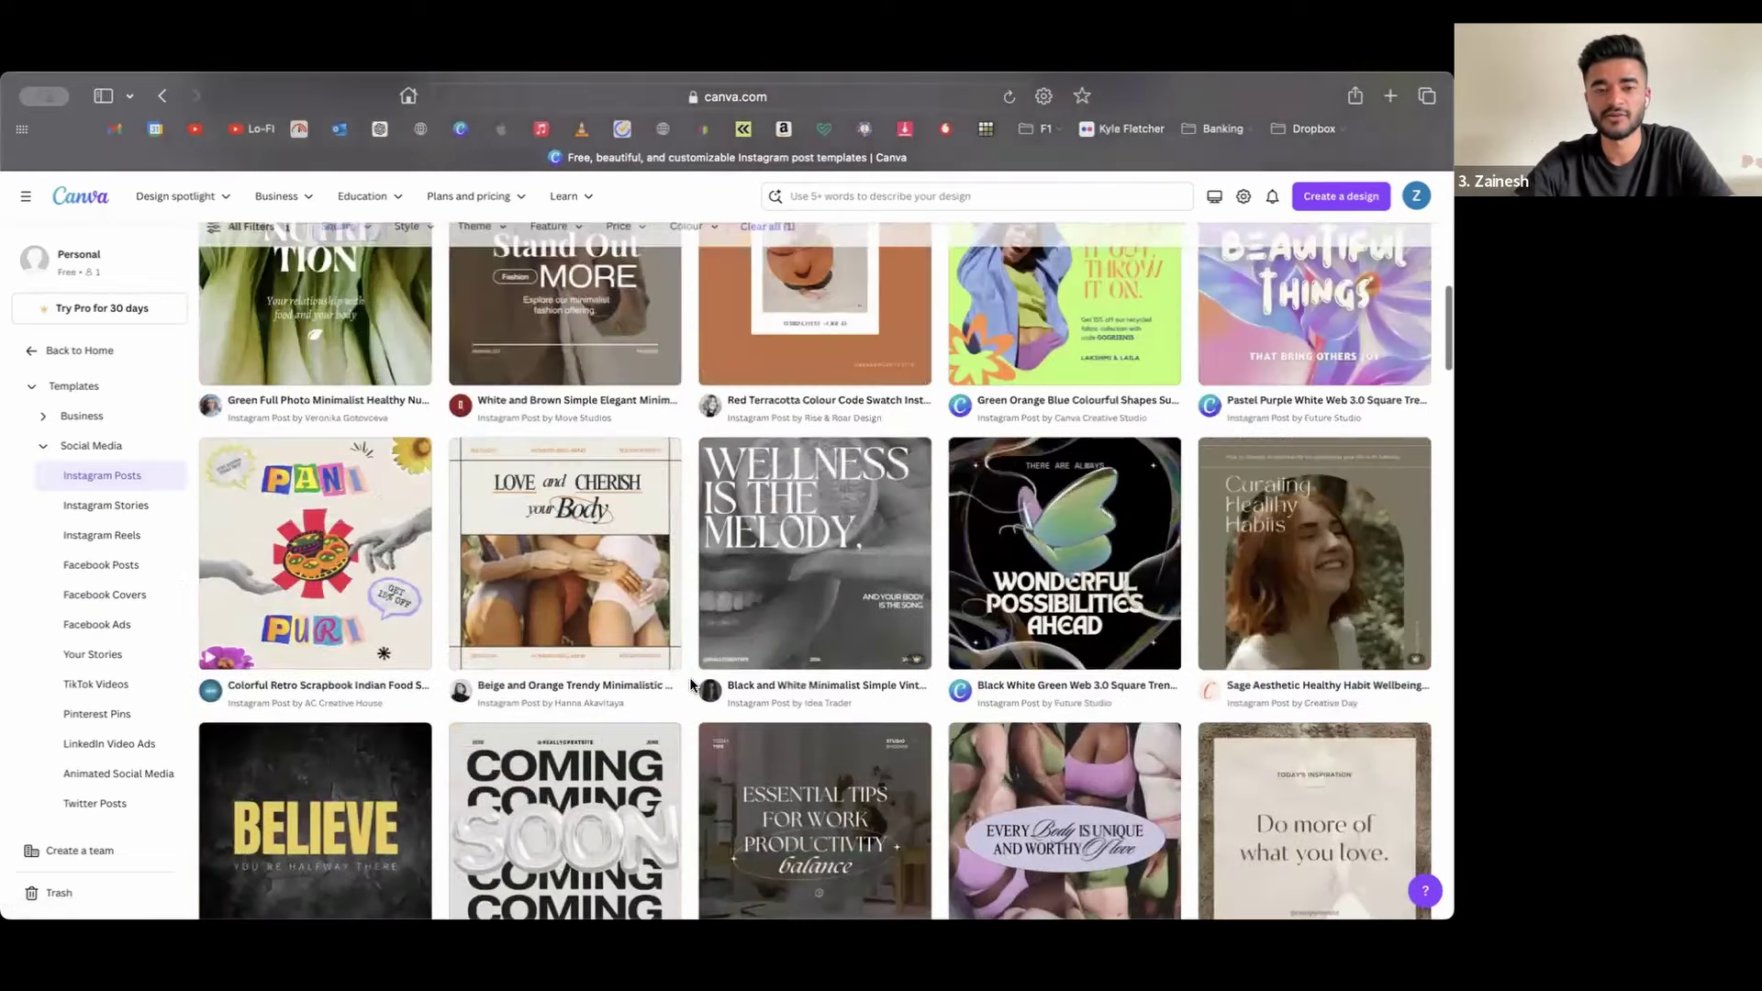
- Go back to the templates overview, open the Presentations (16:9) category and look through its templates
click(284, 249)
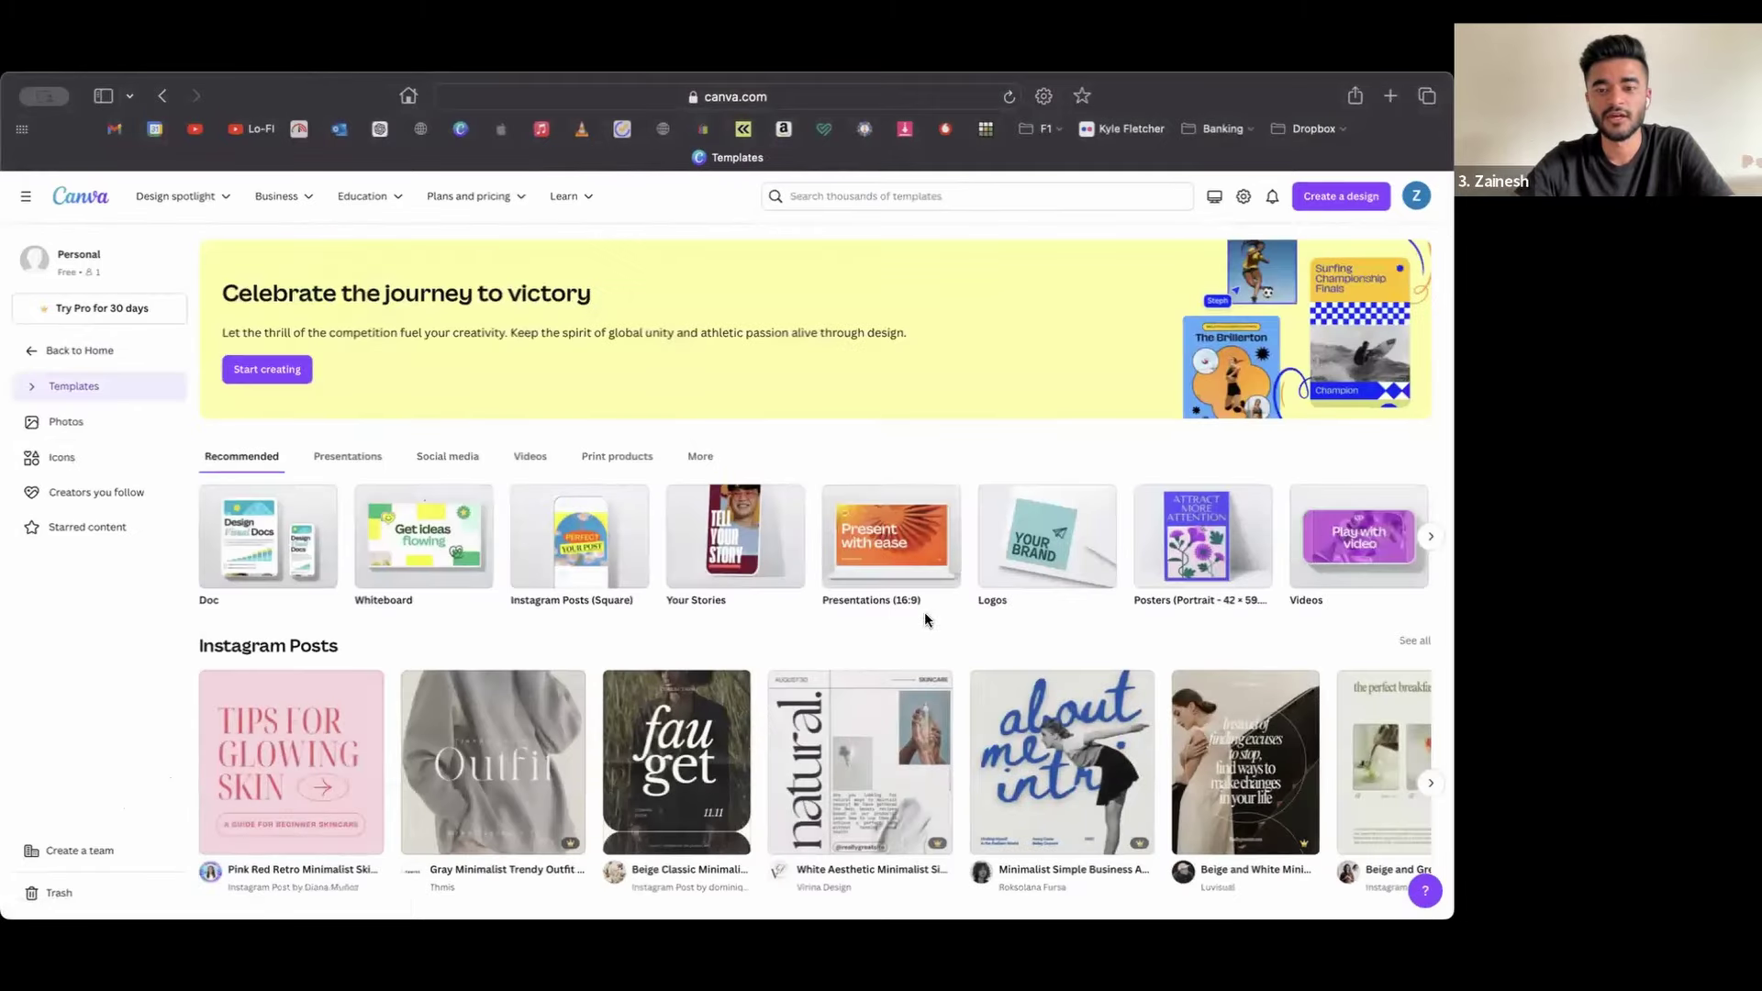
click(922, 534)
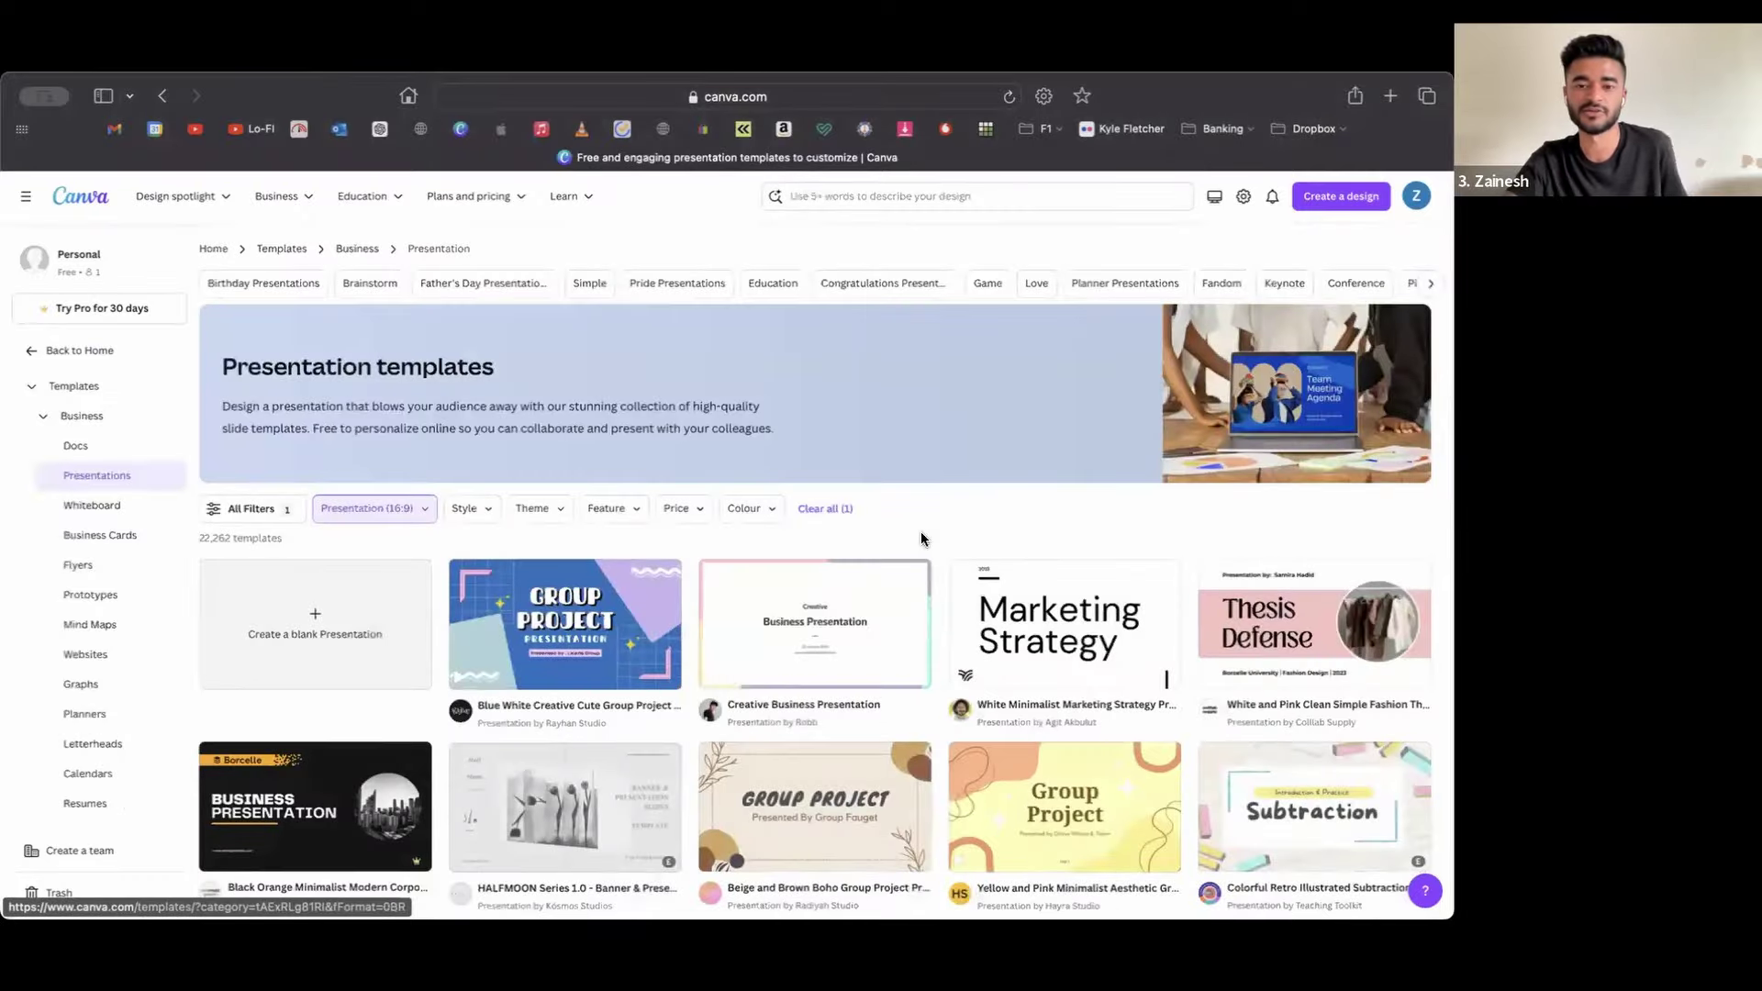
scroll(754, 682, down, 5)
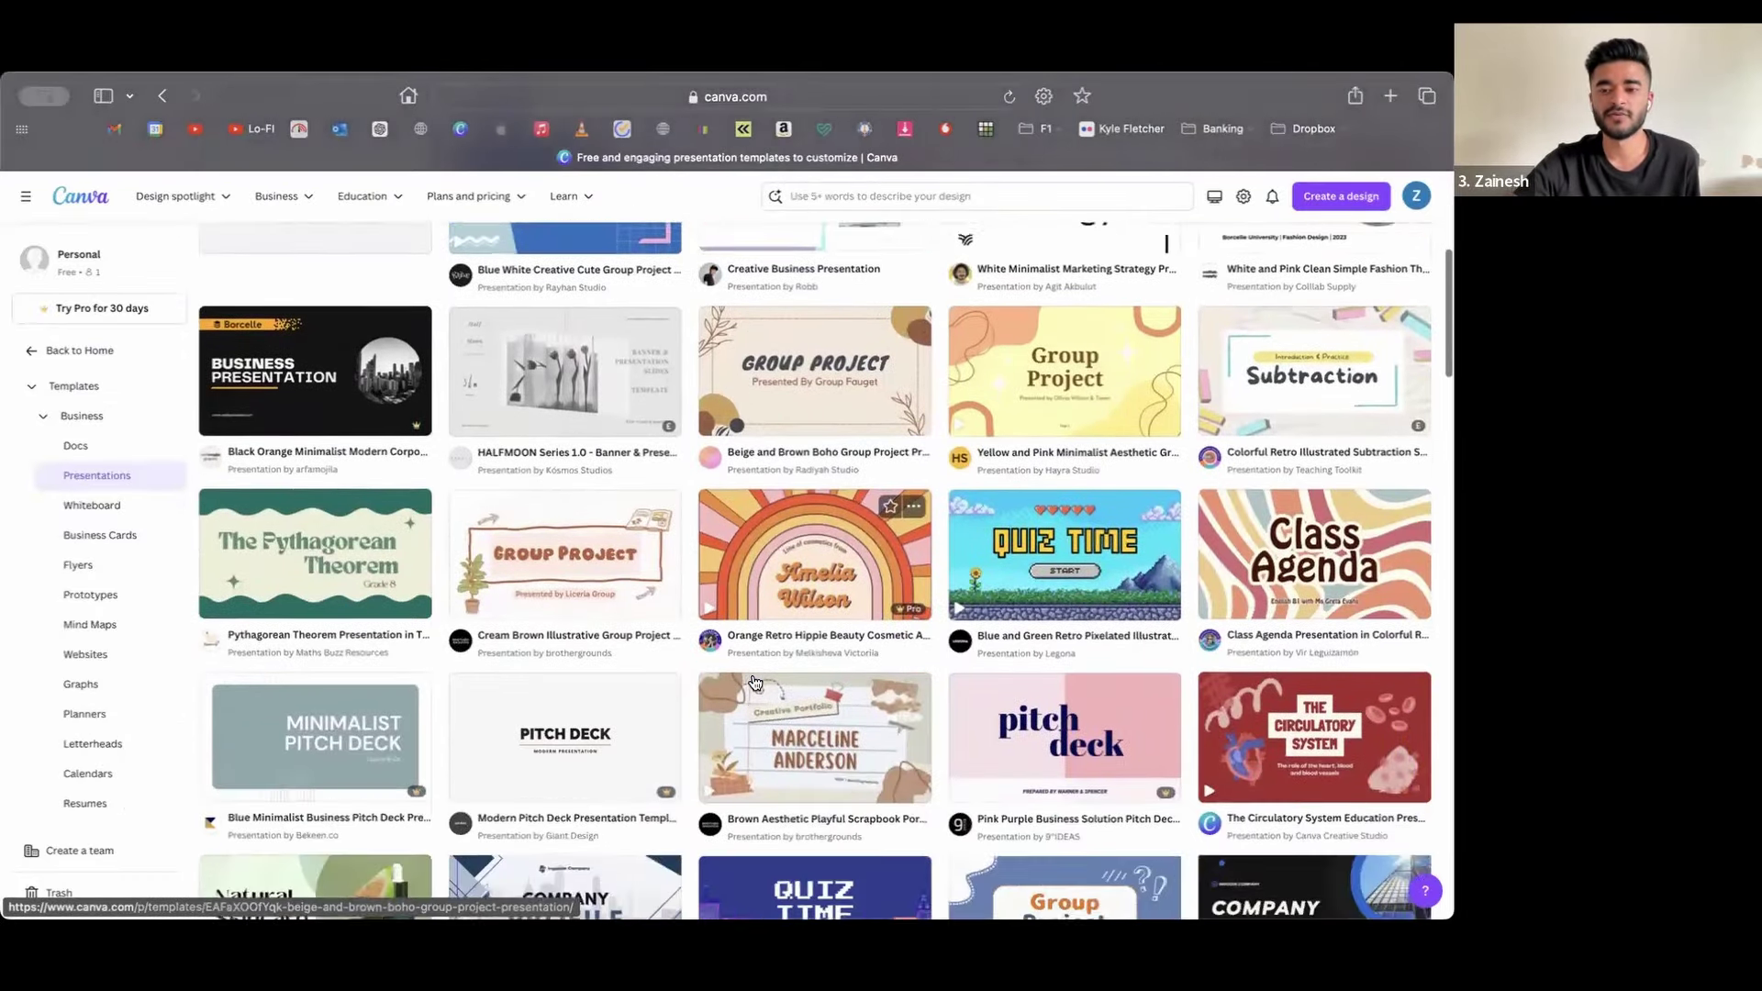
scroll(754, 682, down, 5)
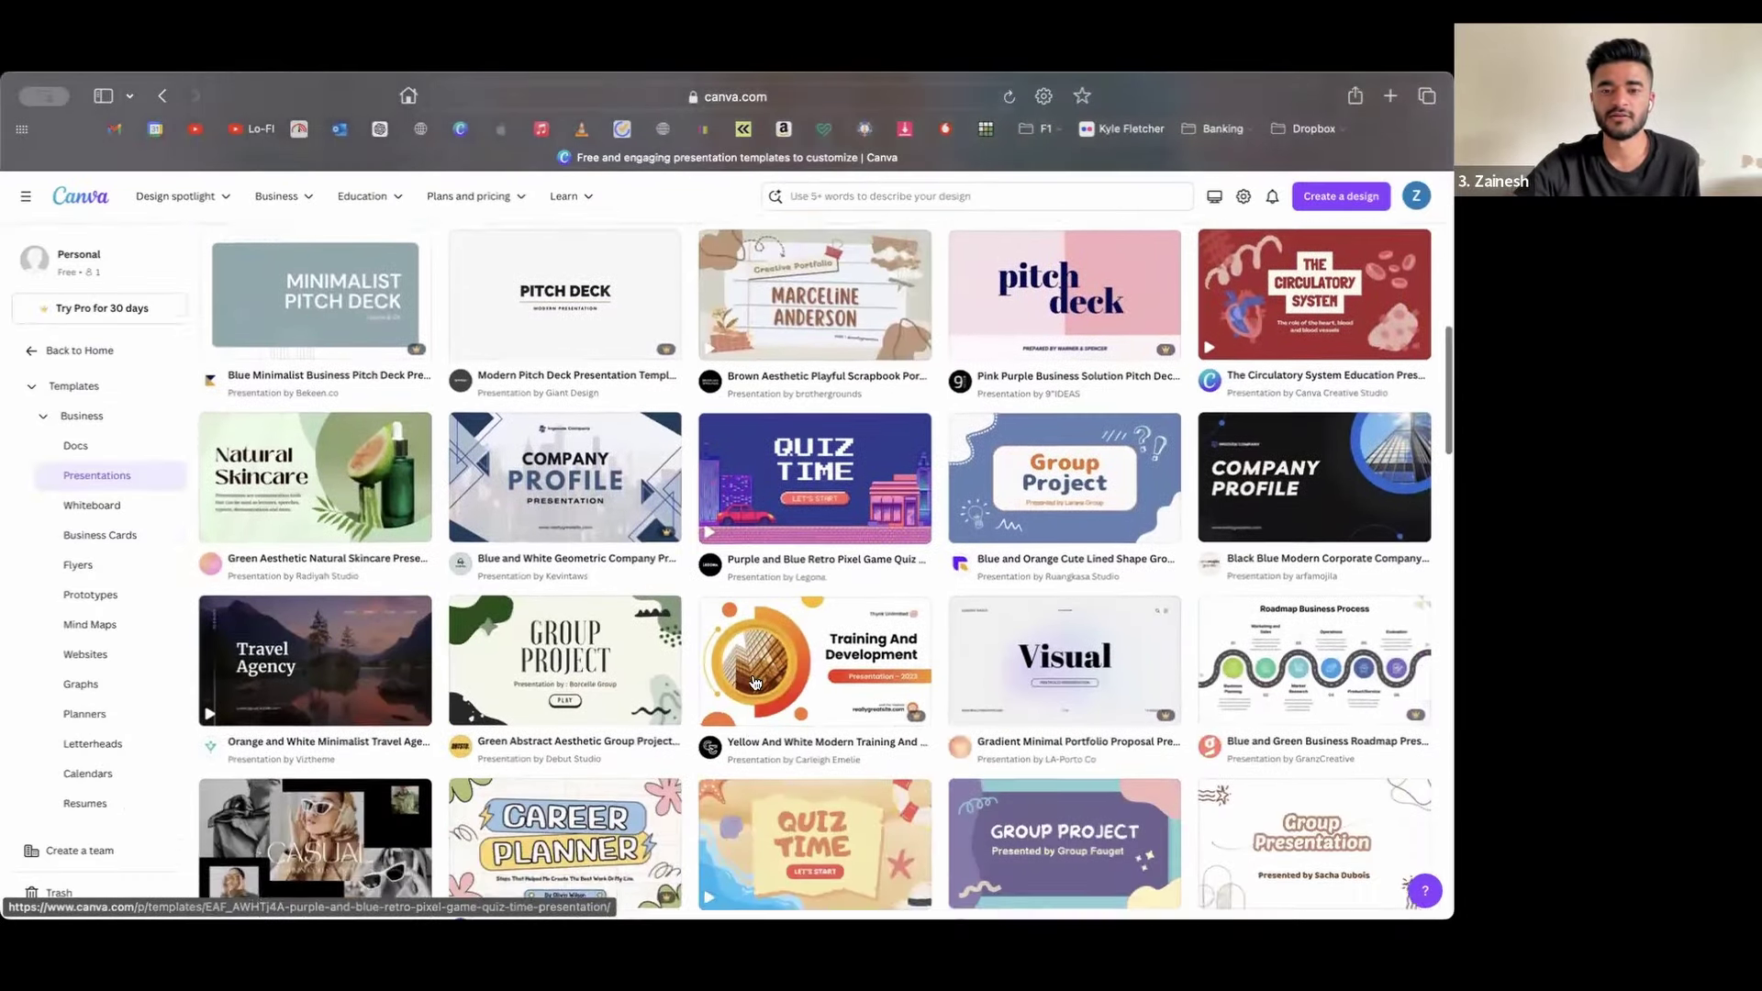
scroll(752, 679, down, 4)
scroll(743, 660, up, 15)
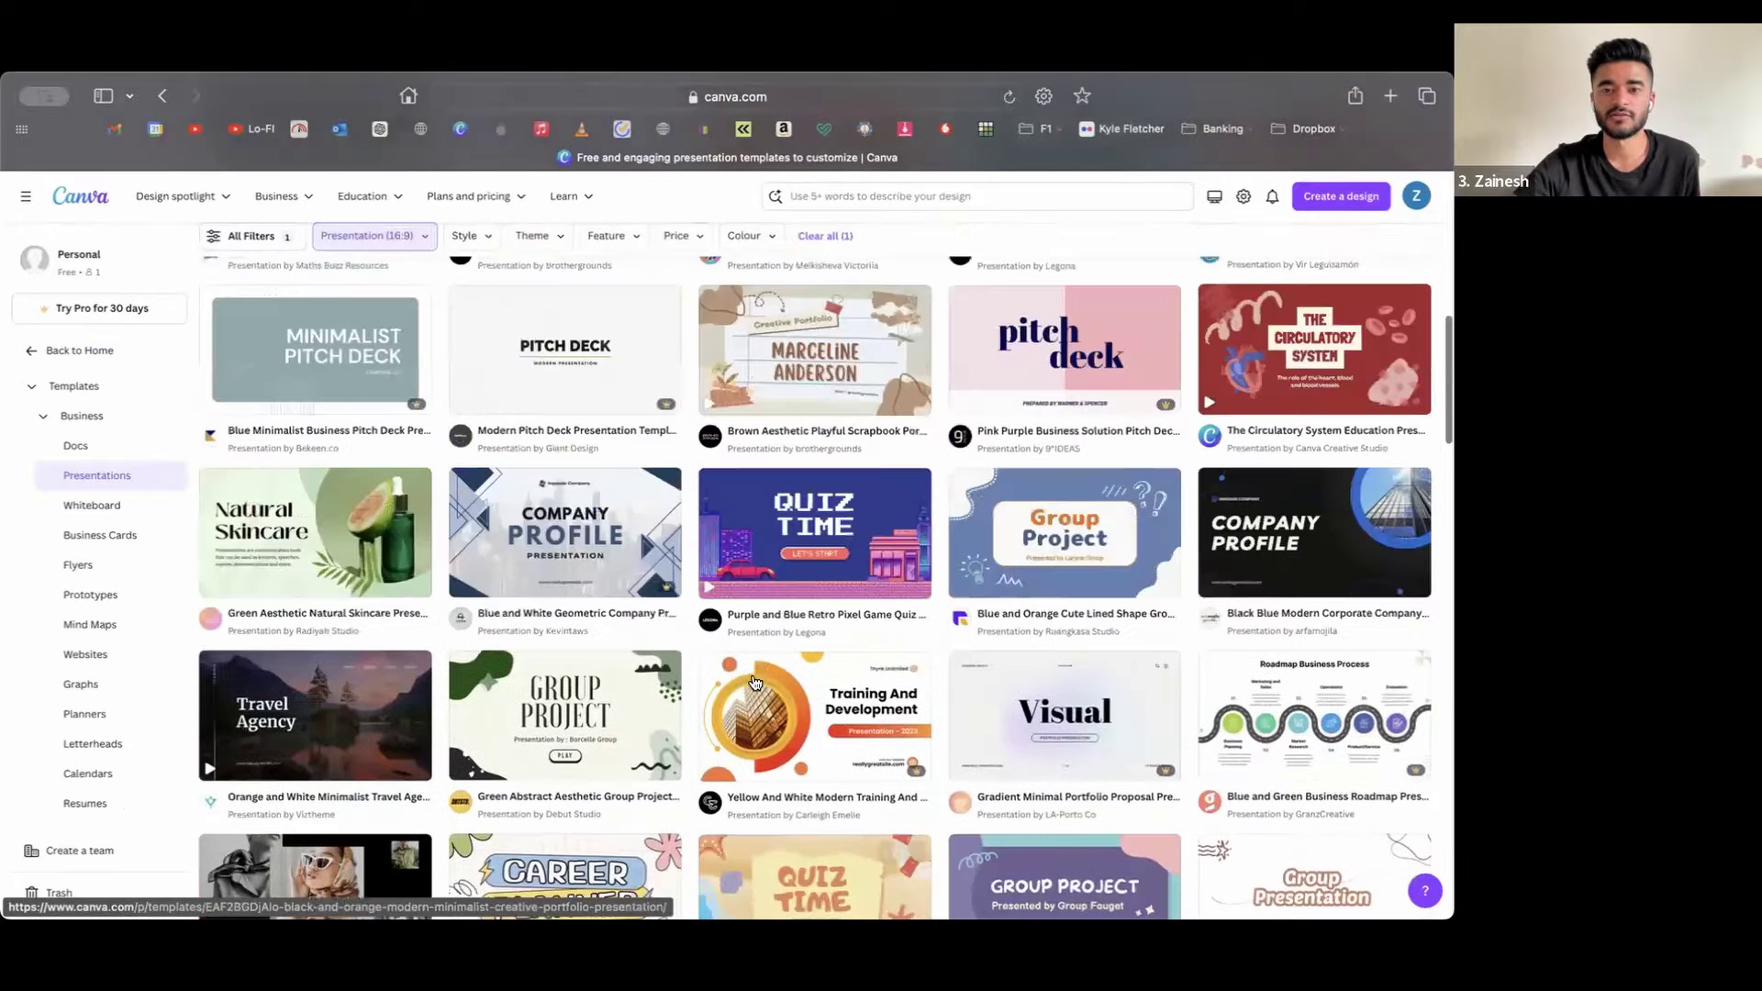
- Return to the templates overview, search for "instagram" and choose the suggested Instagram Posts category
click(288, 256)
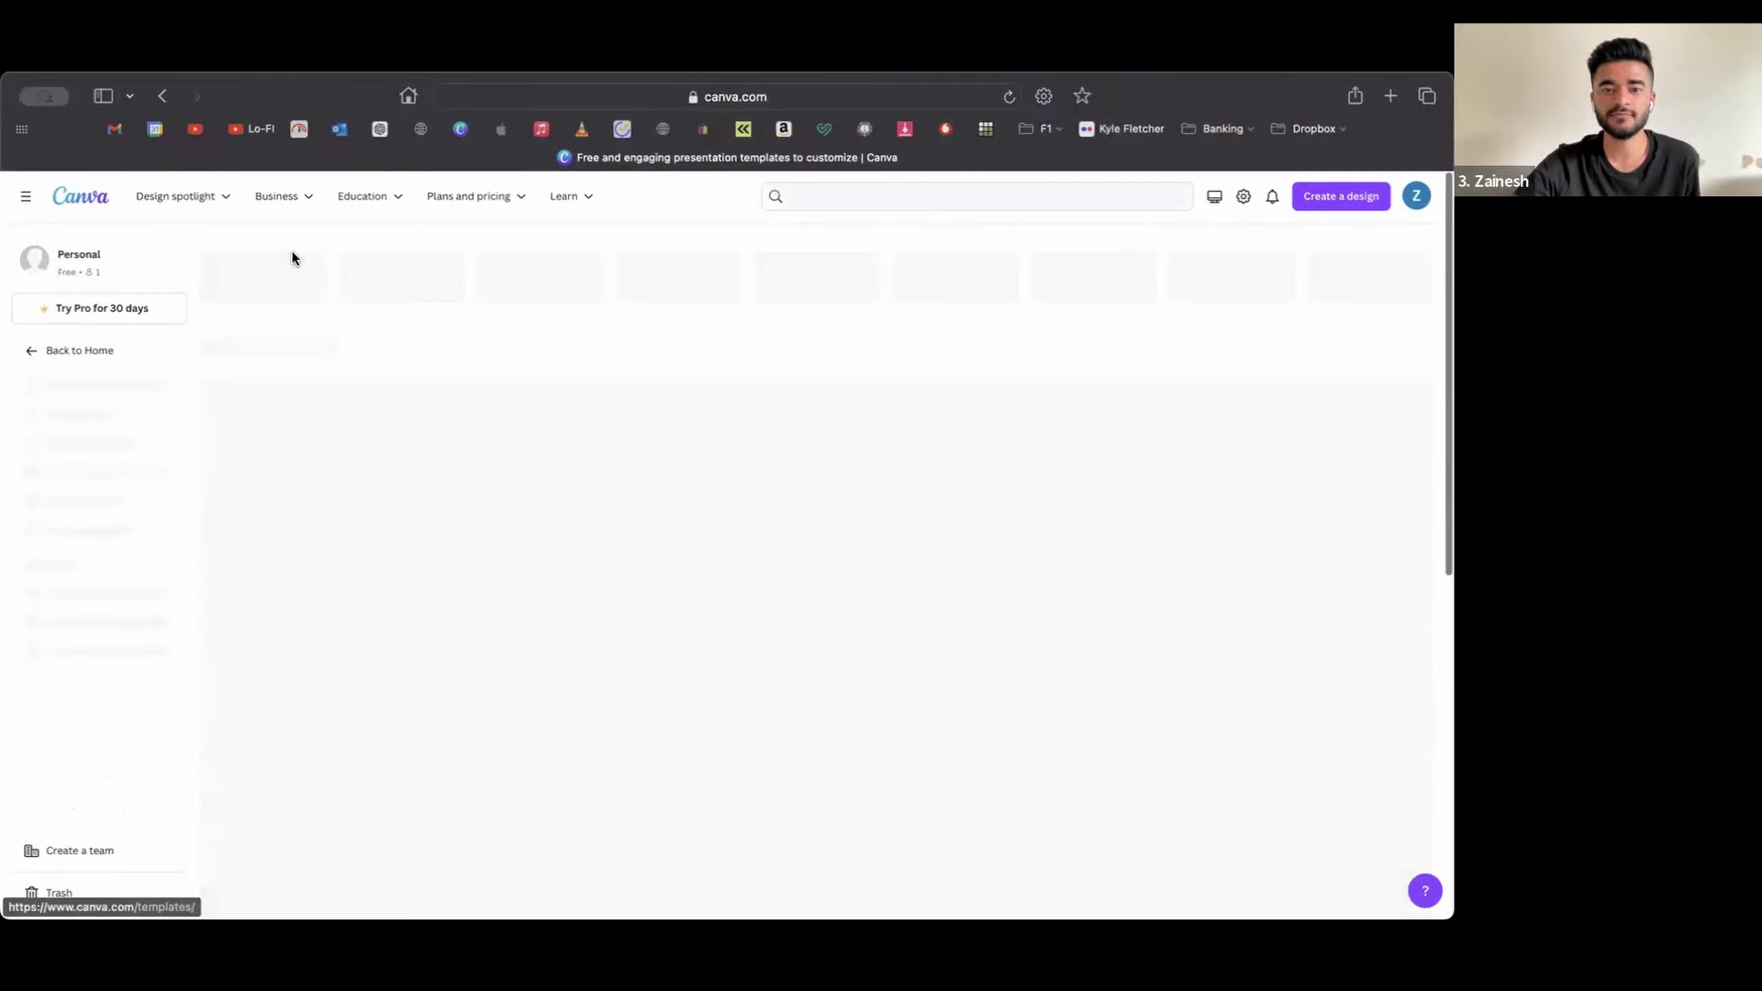
click(858, 190)
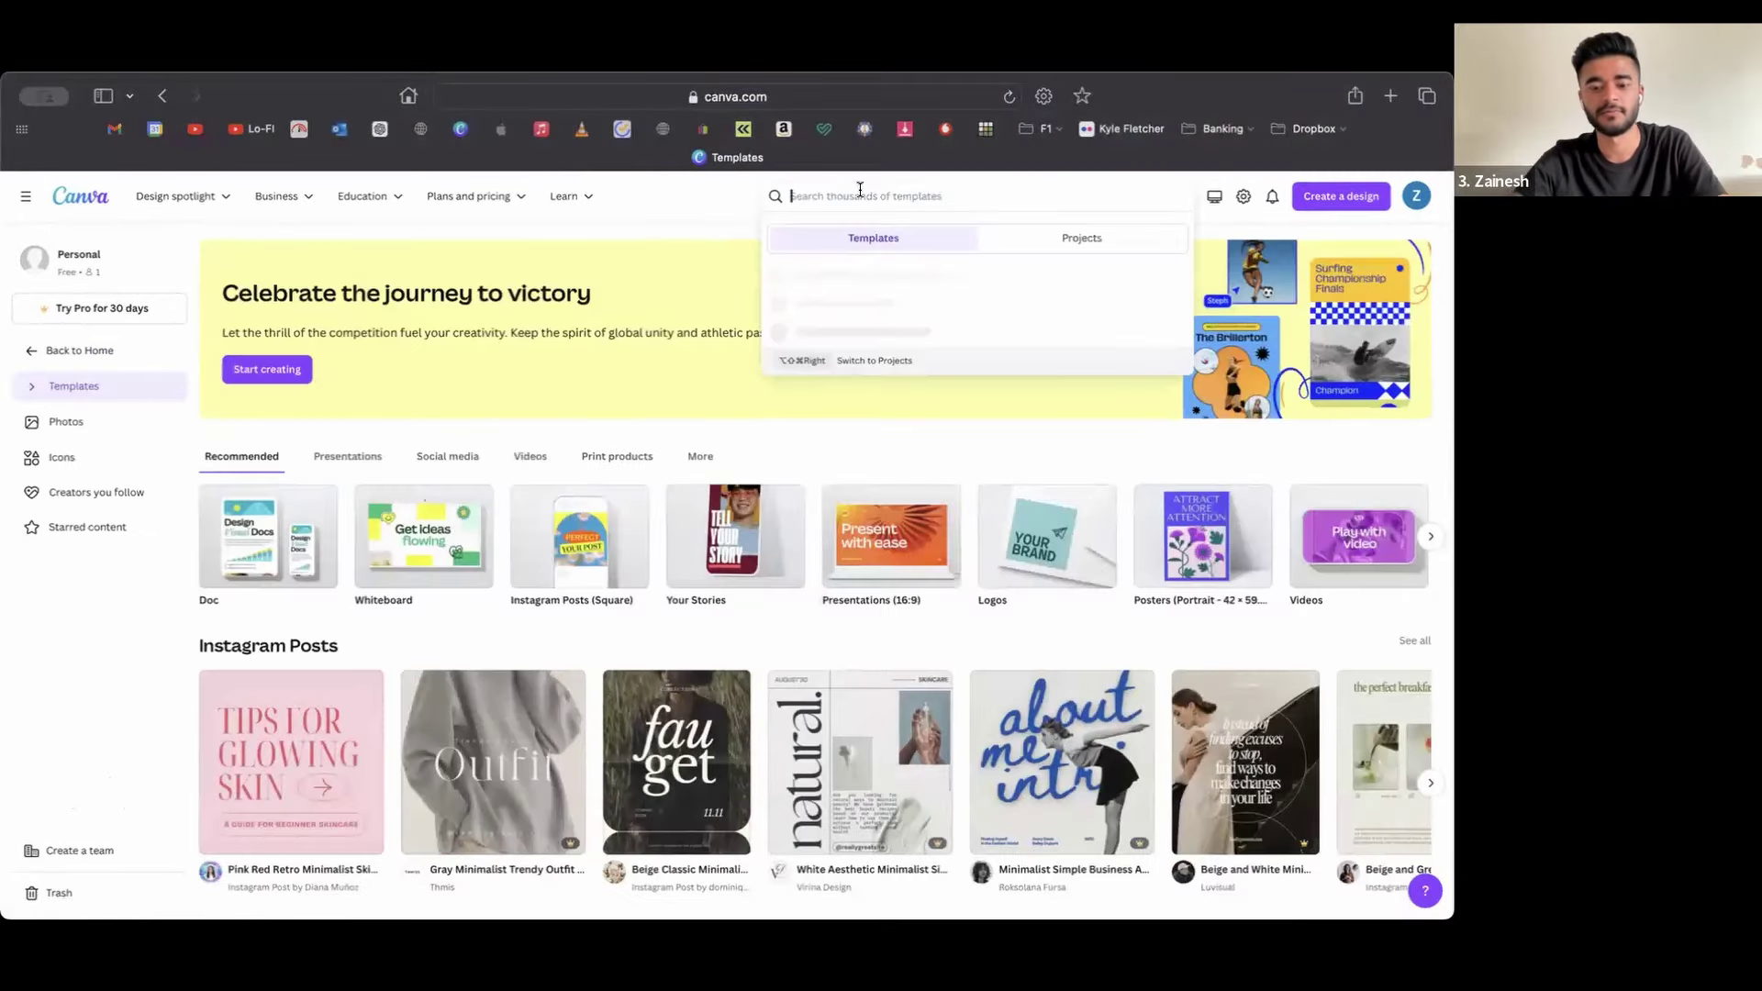
text(insa)
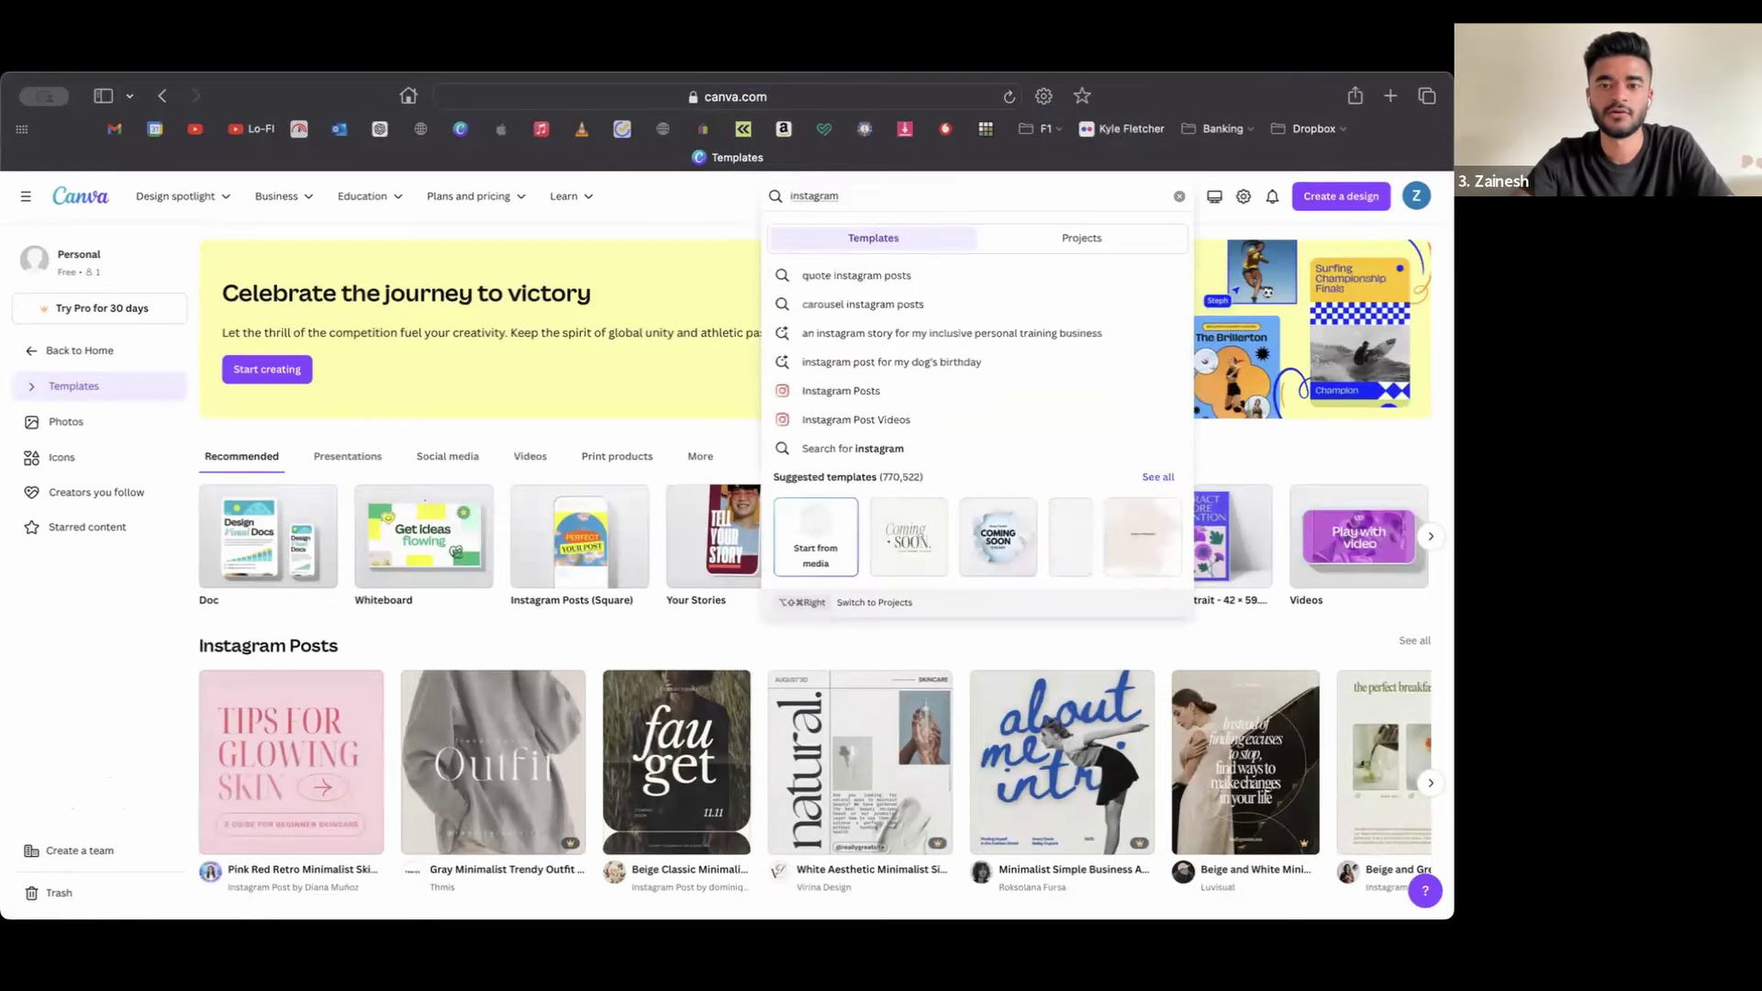
click(917, 394)
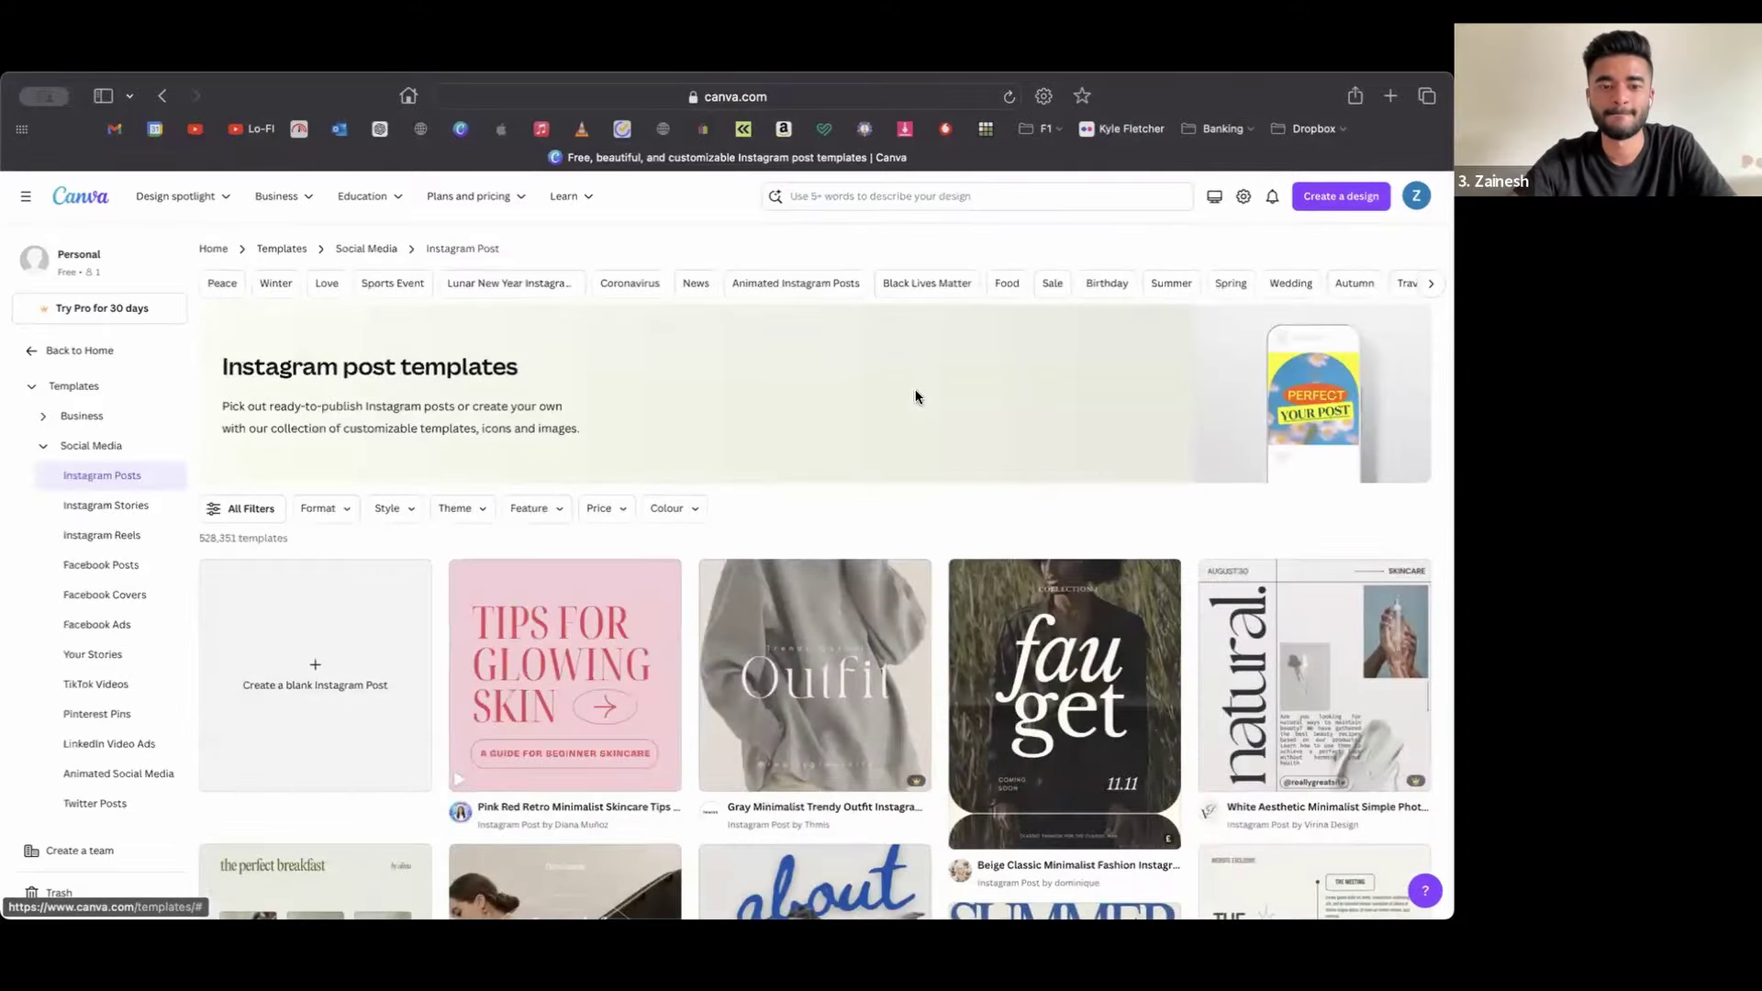
- Look over the Instagram post templates and create a blank Instagram Post
scroll(340, 697, down, 2)
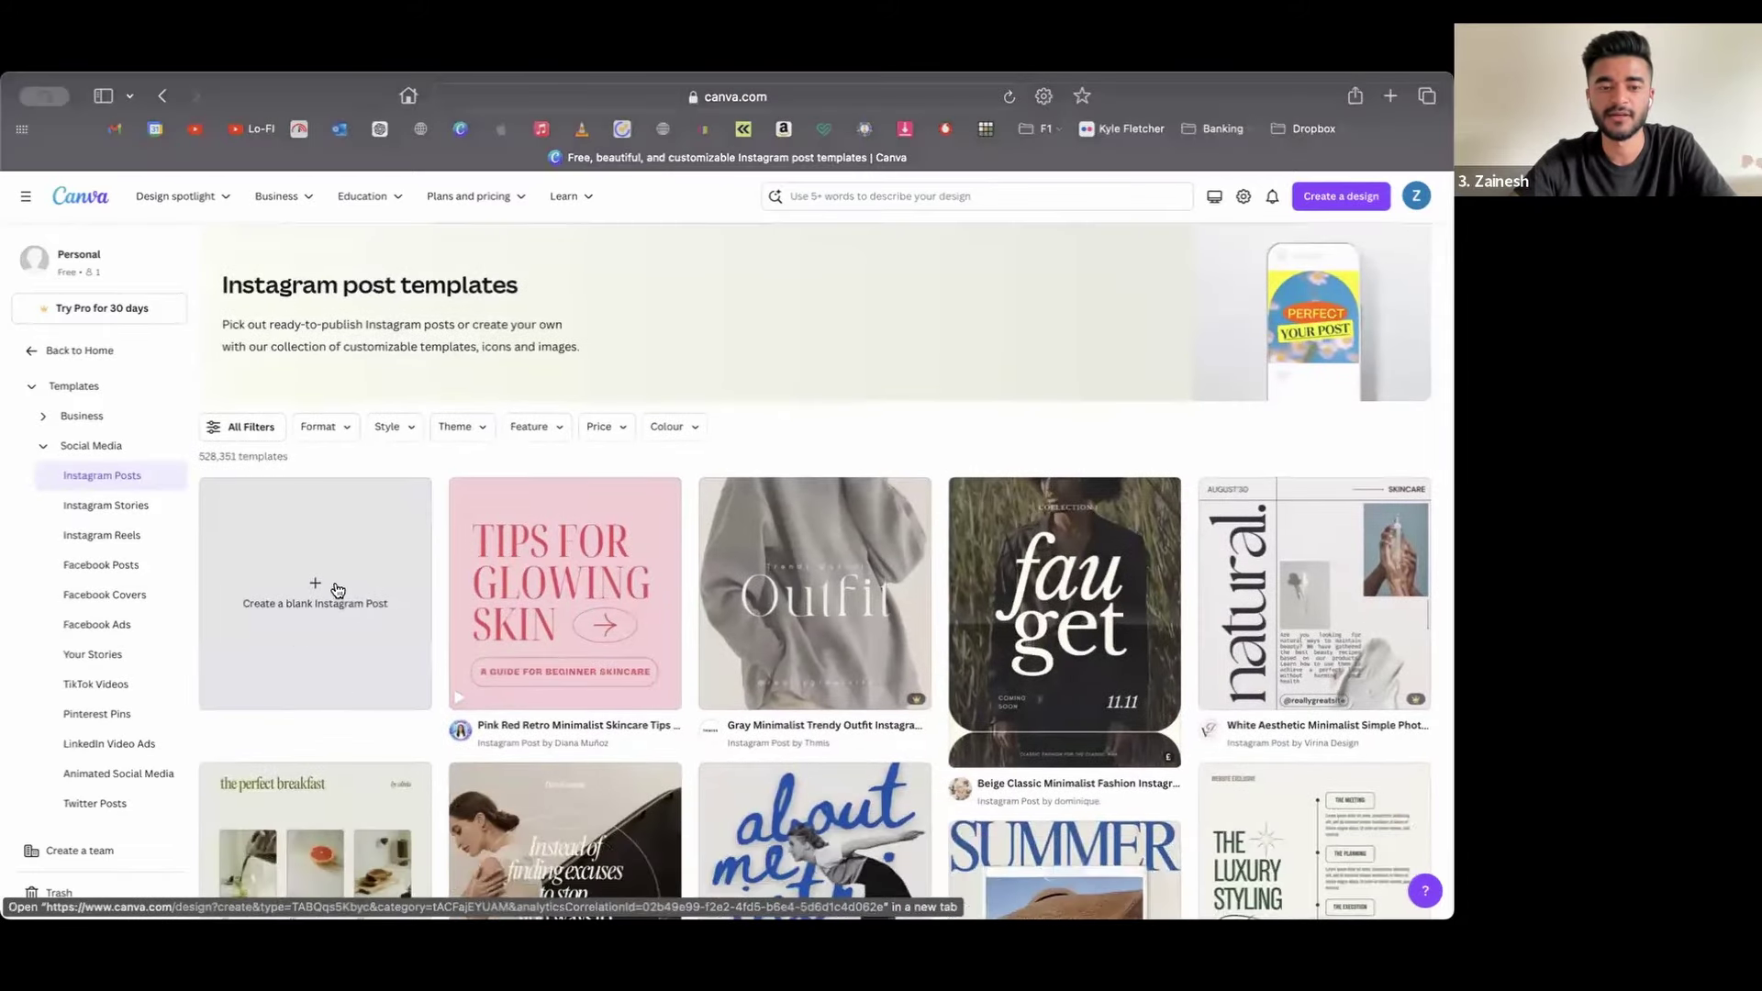
scroll(1251, 590, down, 6)
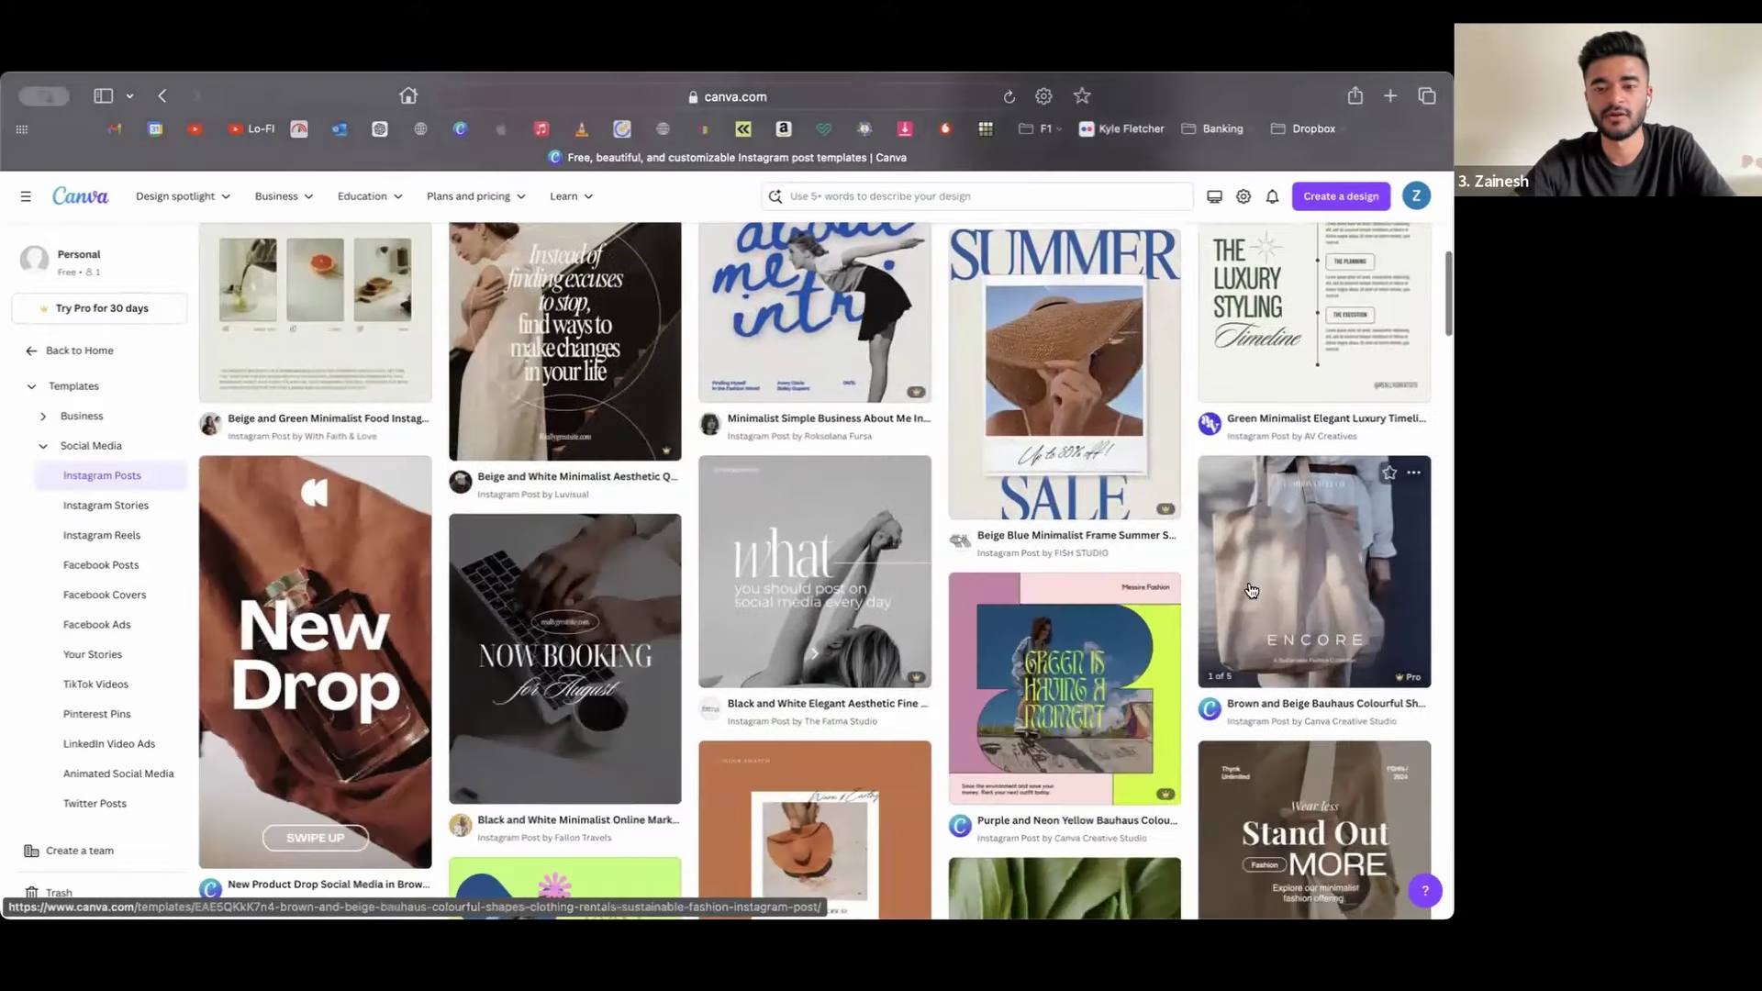
scroll(1251, 590, up, 8)
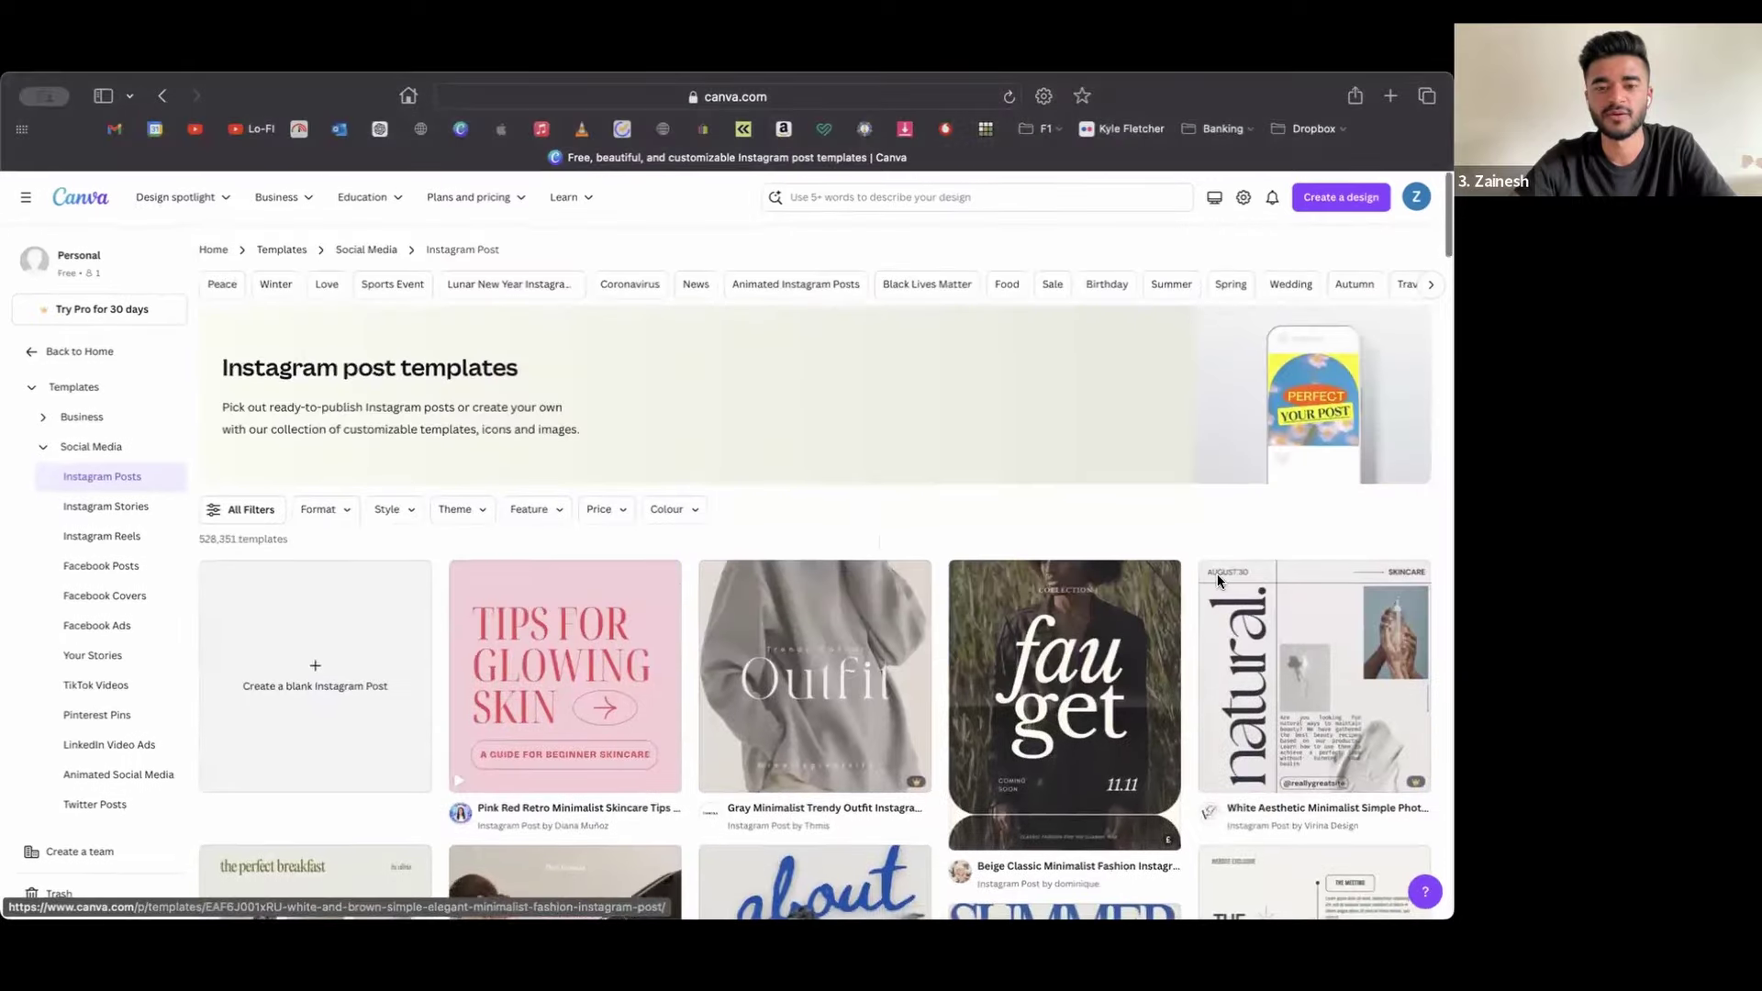
click(353, 667)
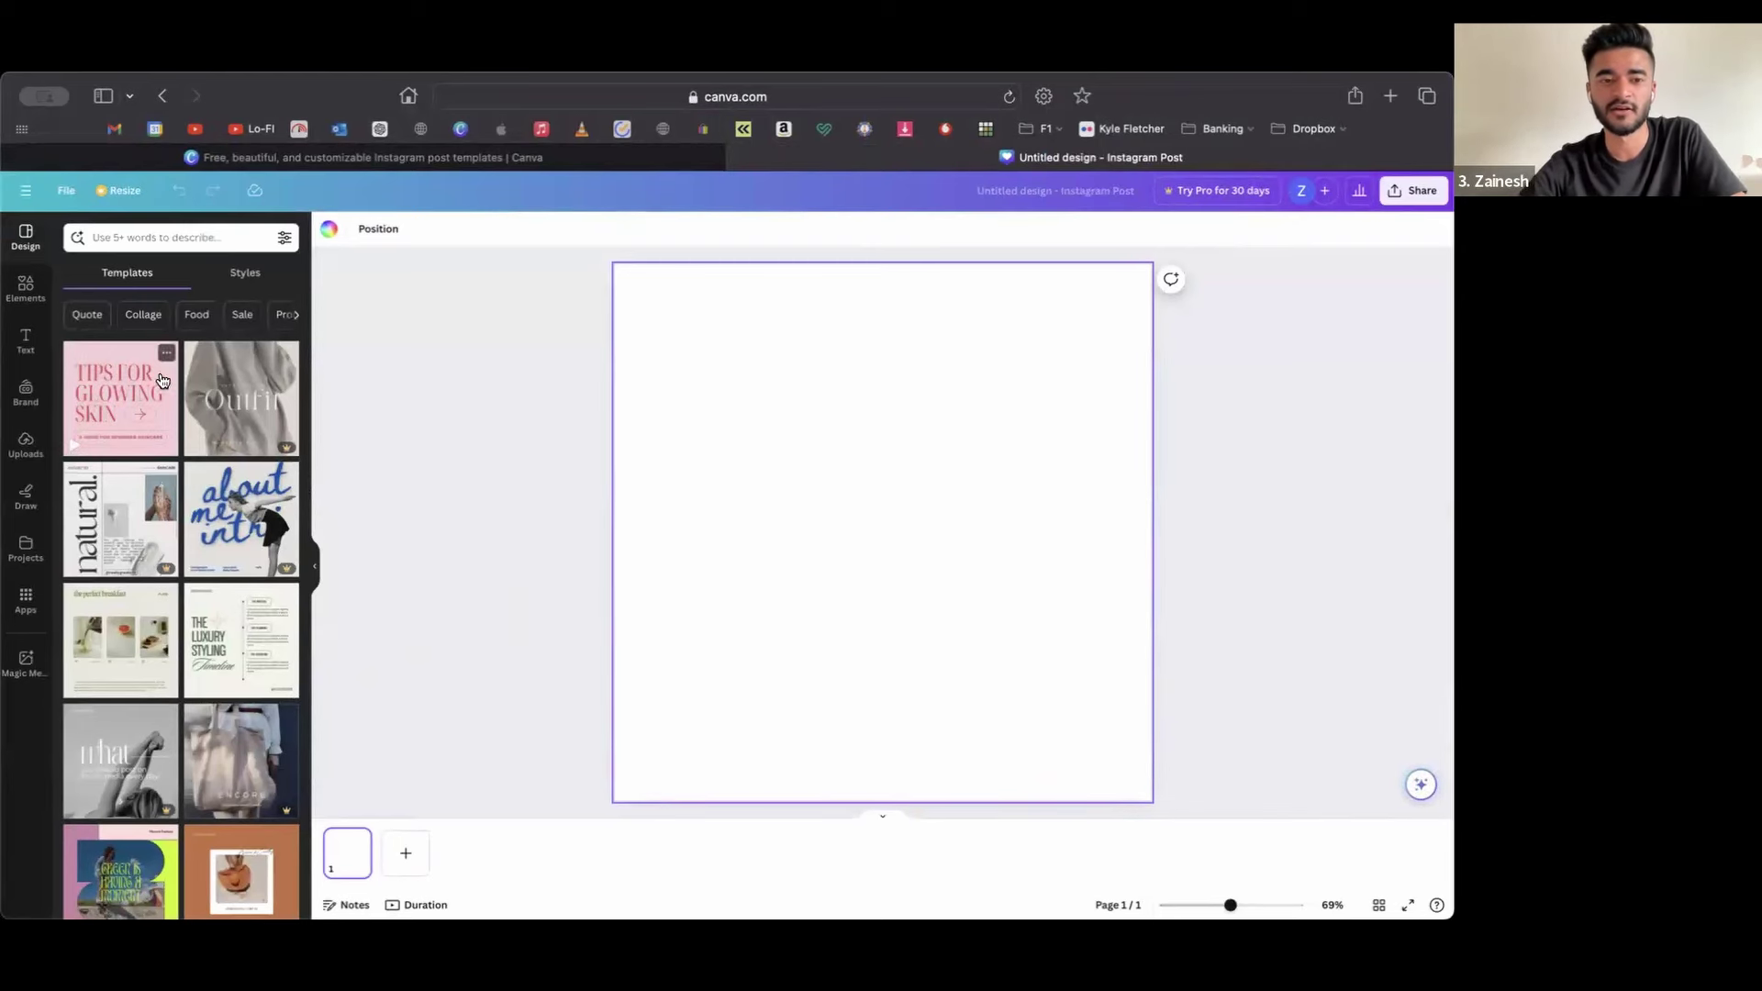
- Examine the design templates offered inside the editor, looking closely at which ones carry the Pro crown
scroll(200, 675, down, 5)
scroll(200, 675, down, 5)
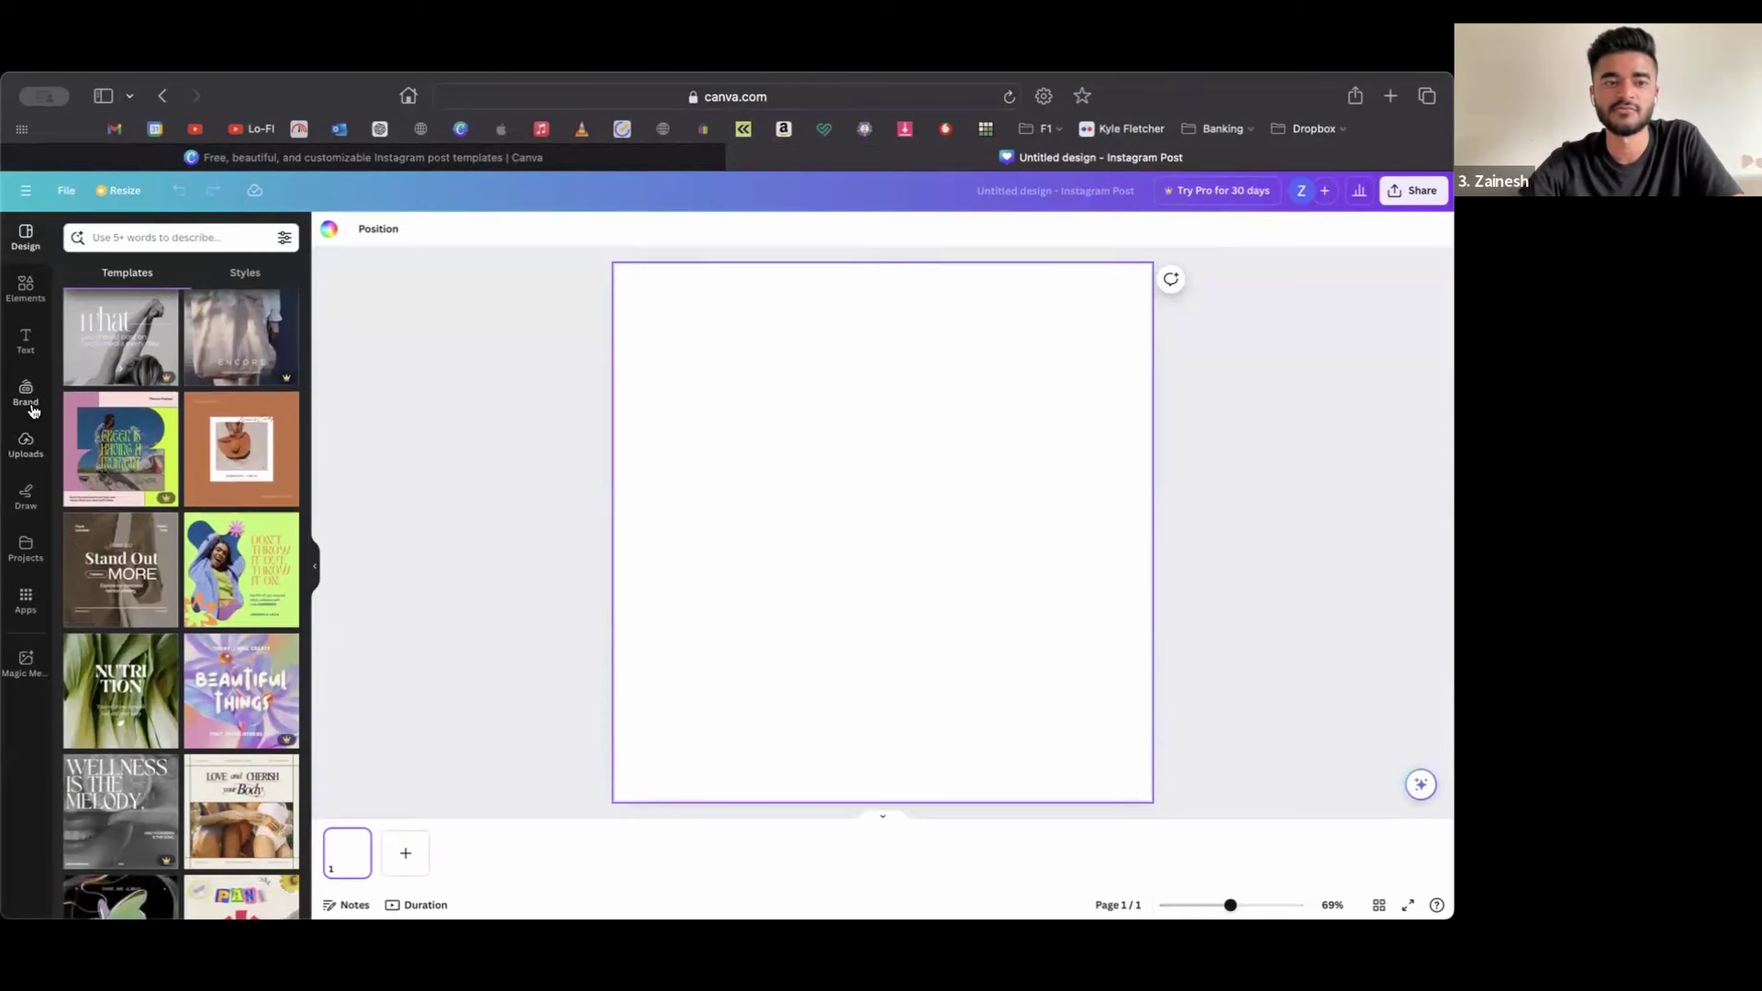
scroll(177, 543, down, 3)
scroll(178, 543, up, 8)
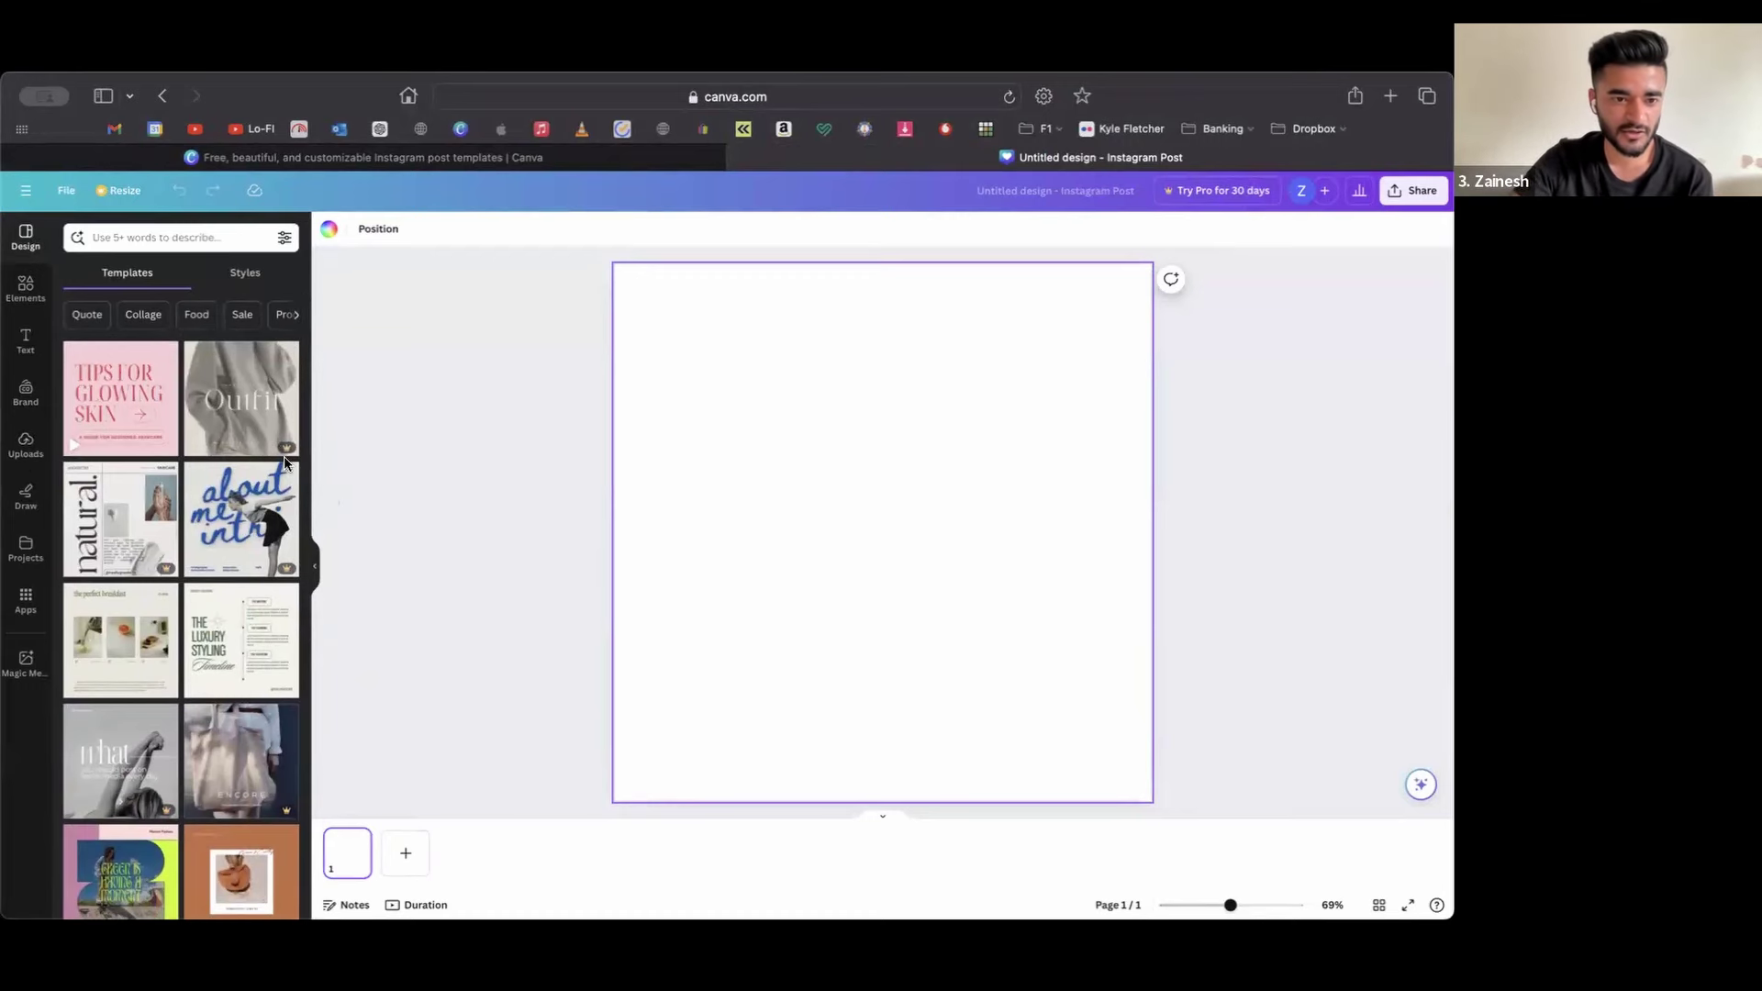
scroll(225, 450, up, 5)
scroll(224, 450, left, 2)
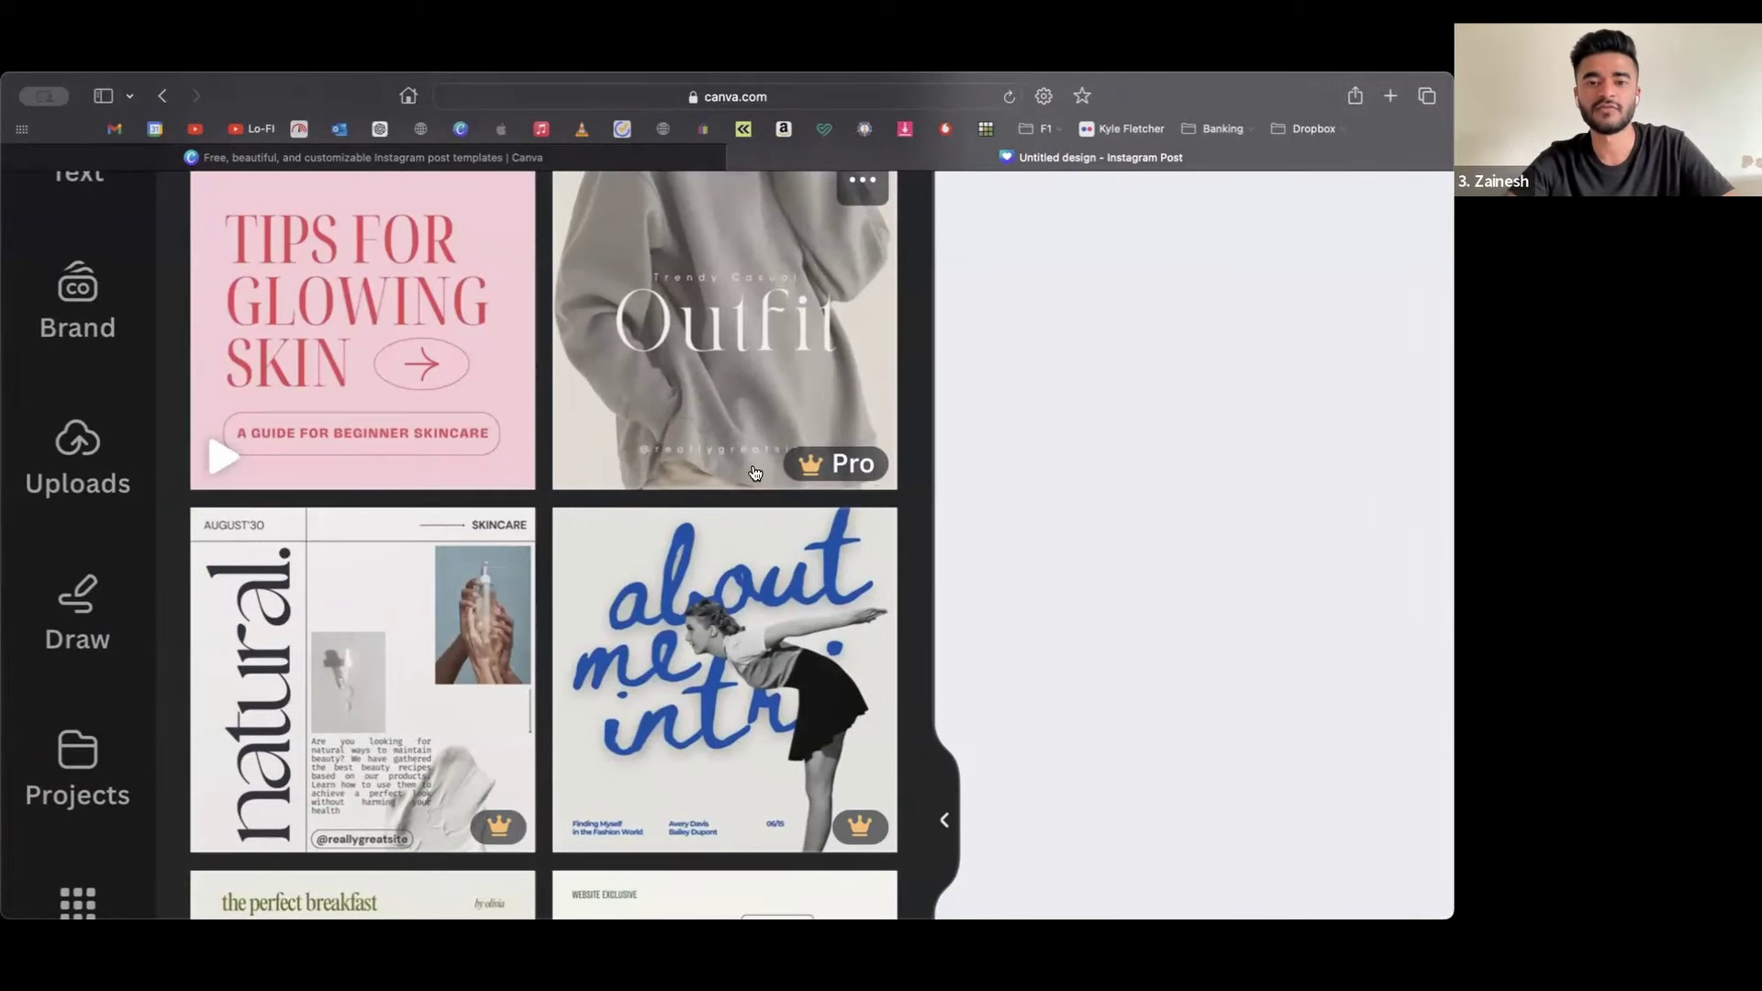
scroll(754, 472, down, 5)
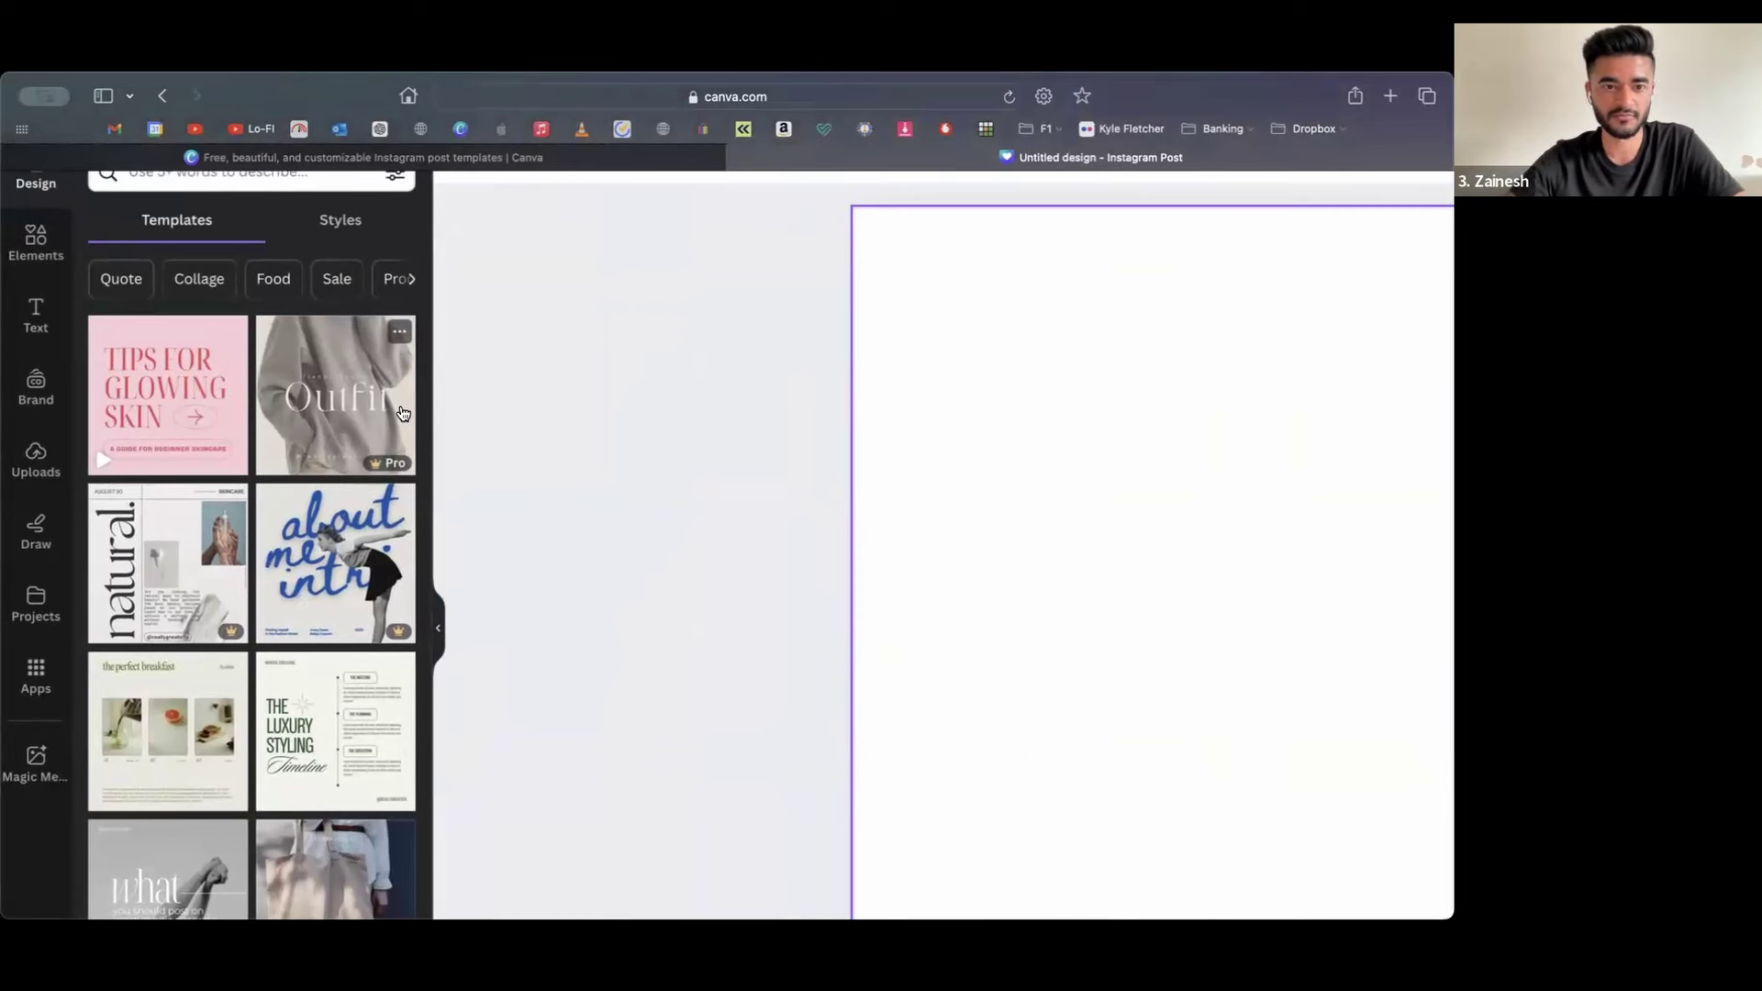
scroll(364, 603, down, 2)
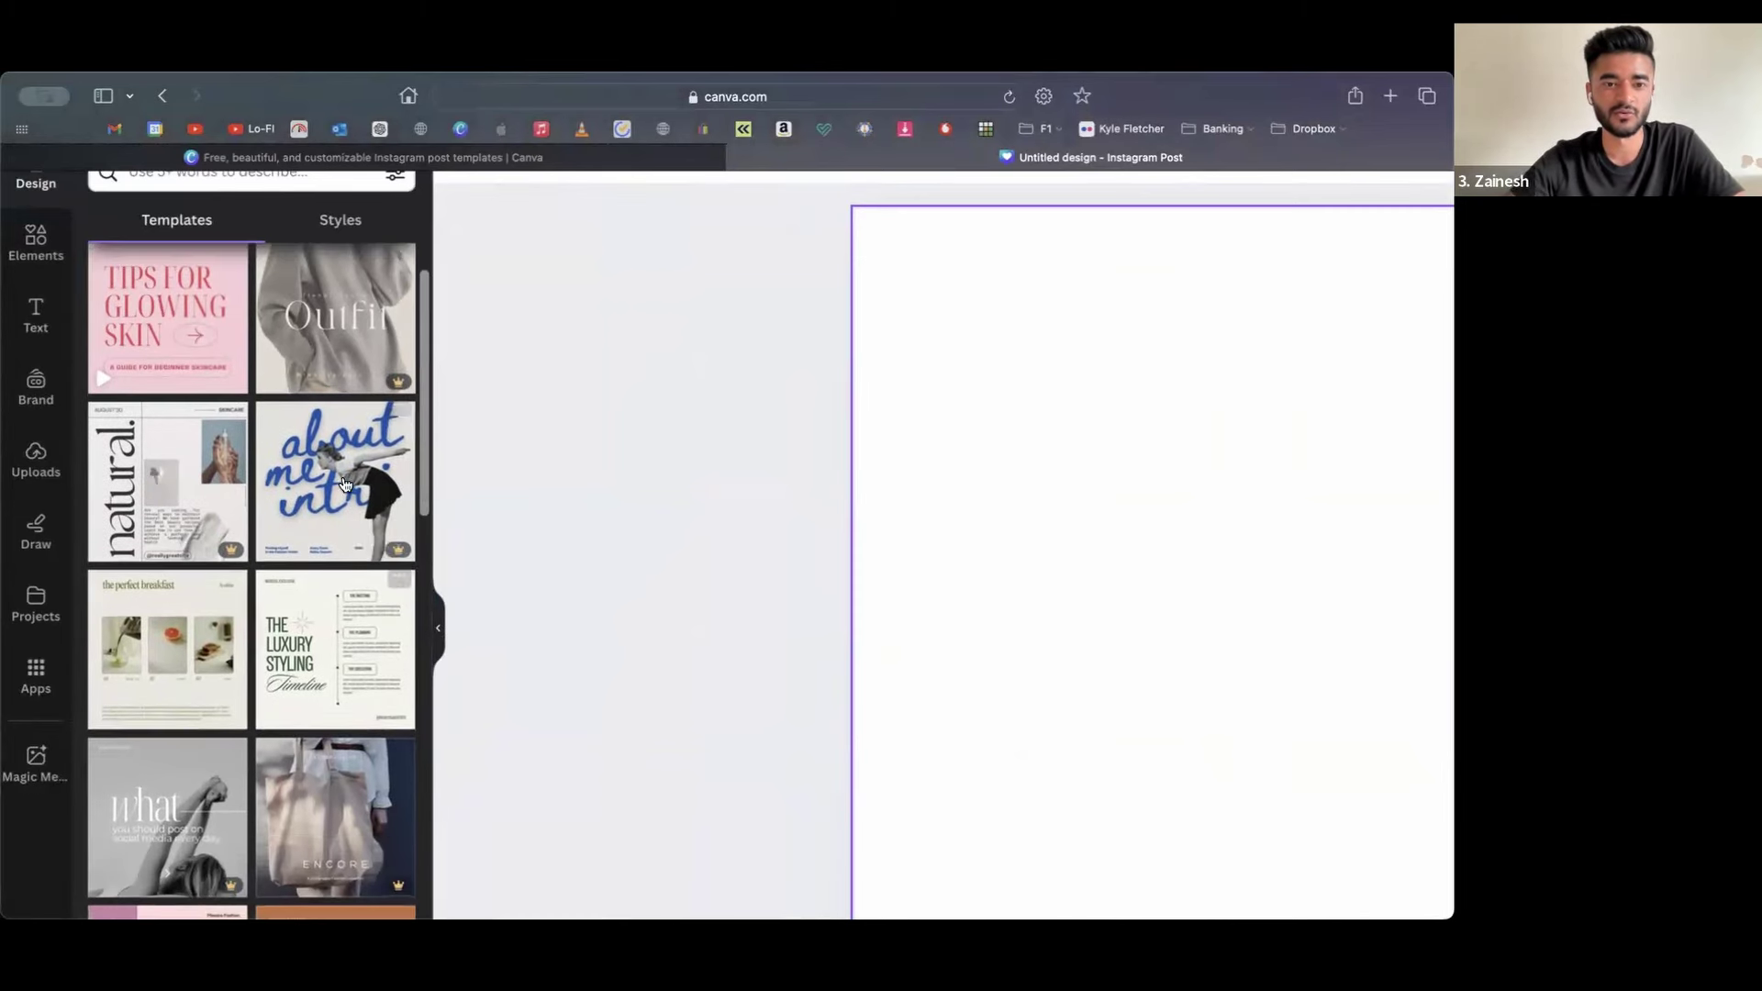
scroll(334, 580, down, 2)
scroll(334, 580, down, 1)
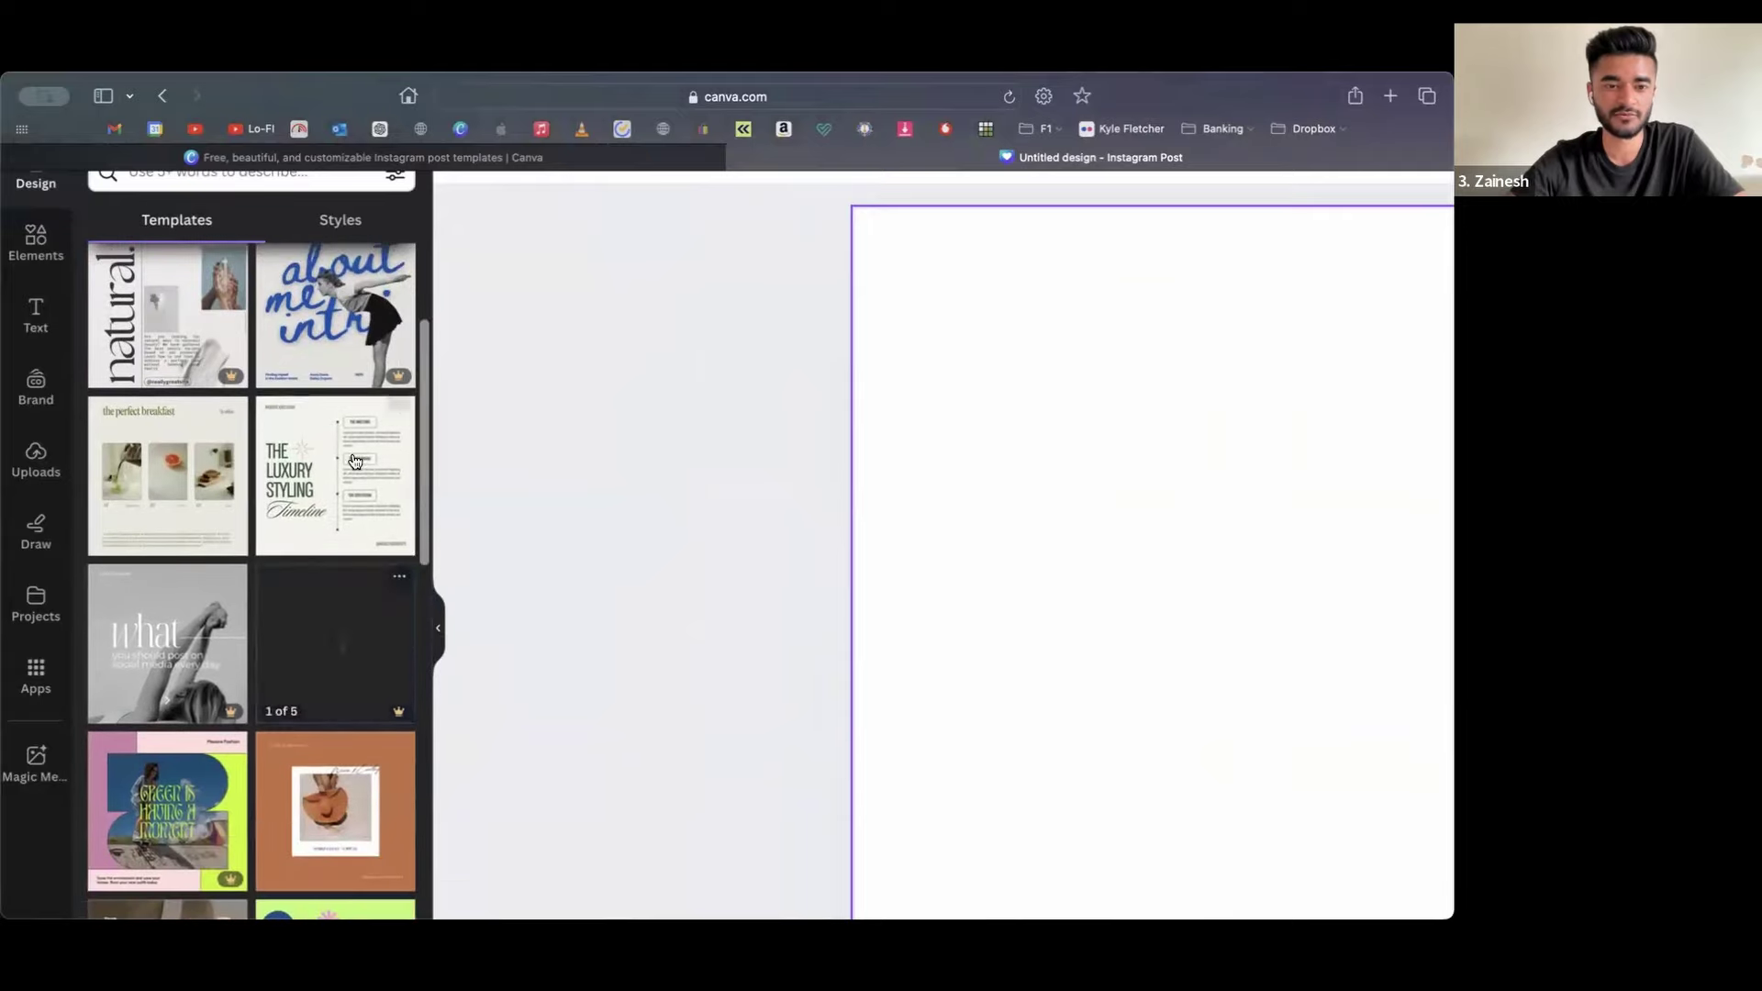
scroll(330, 504, up, 5)
scroll(315, 501, left, 3)
scroll(316, 501, up, 2)
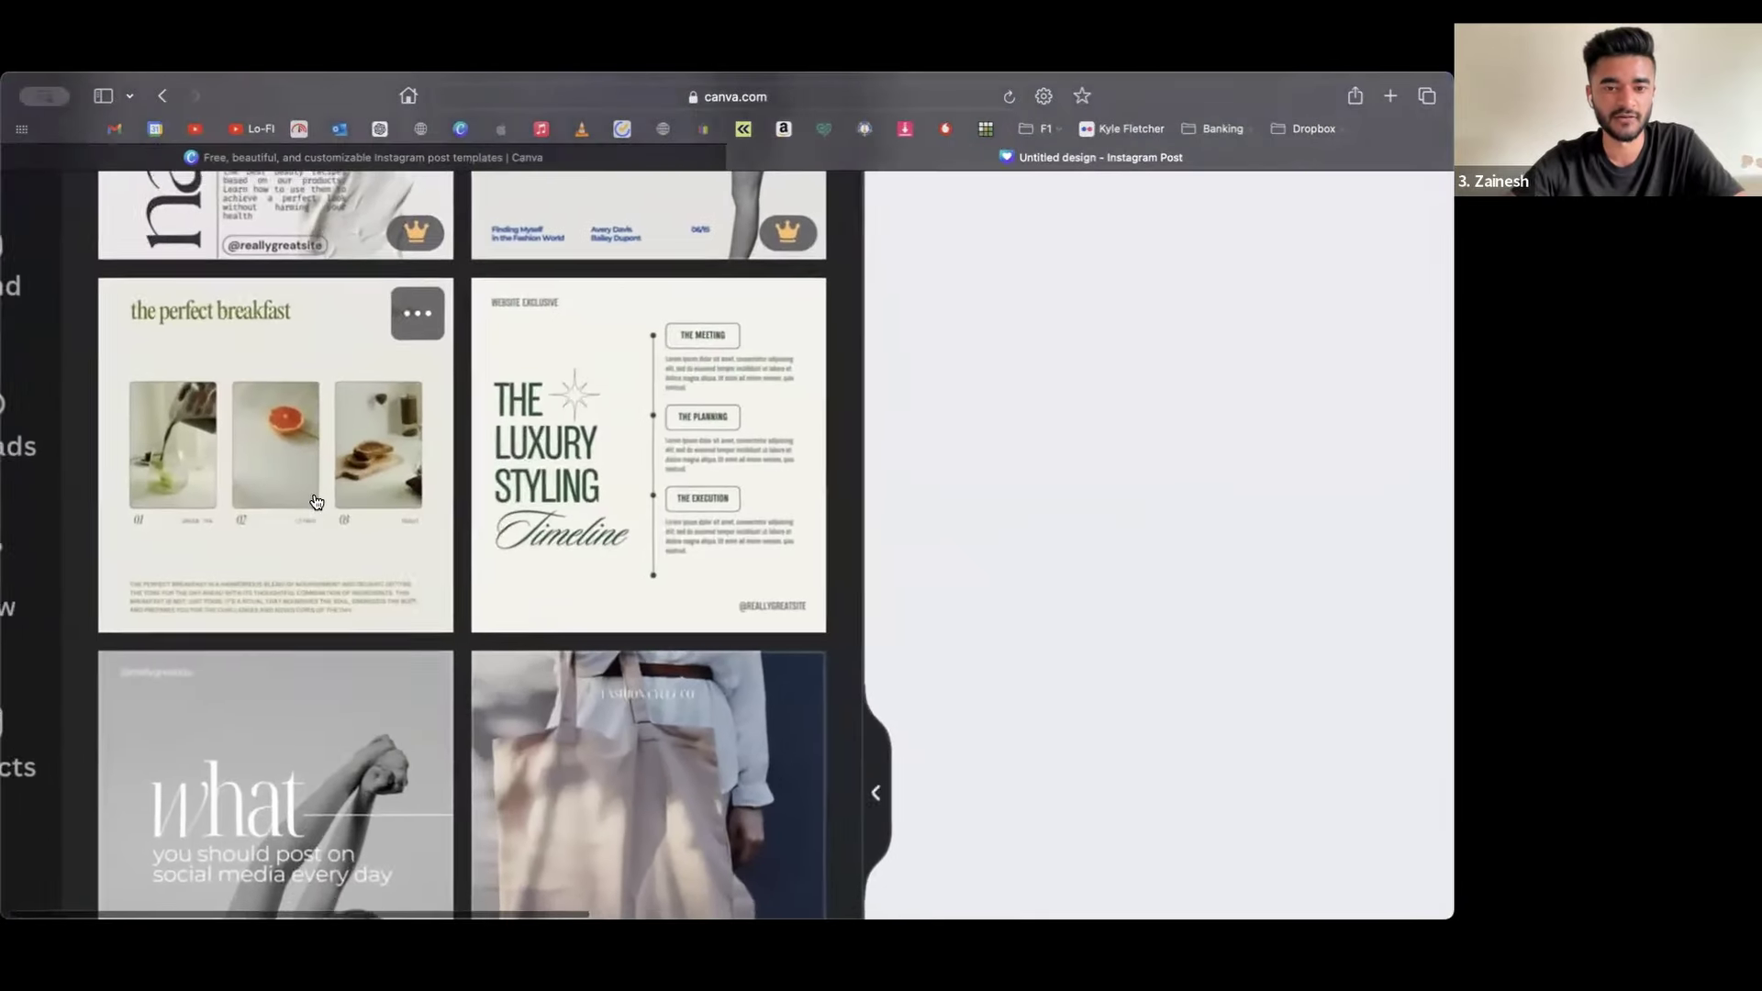
scroll(551, 514, left, 2)
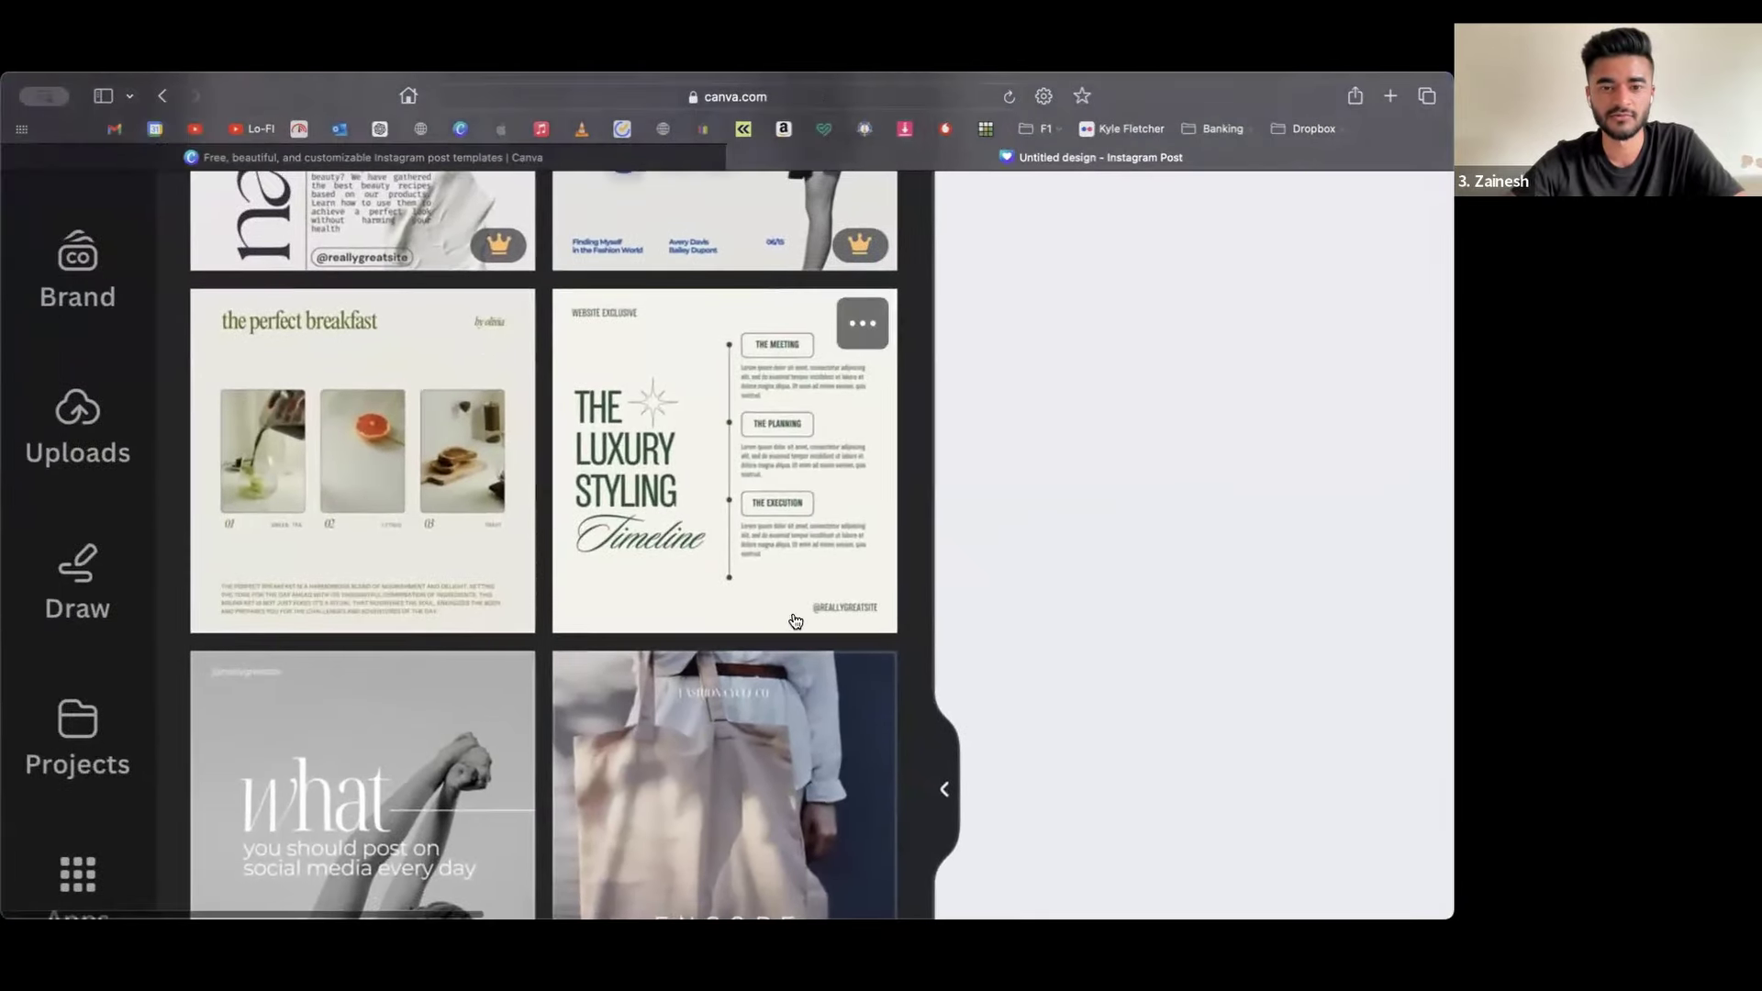
scroll(795, 622, down, 10)
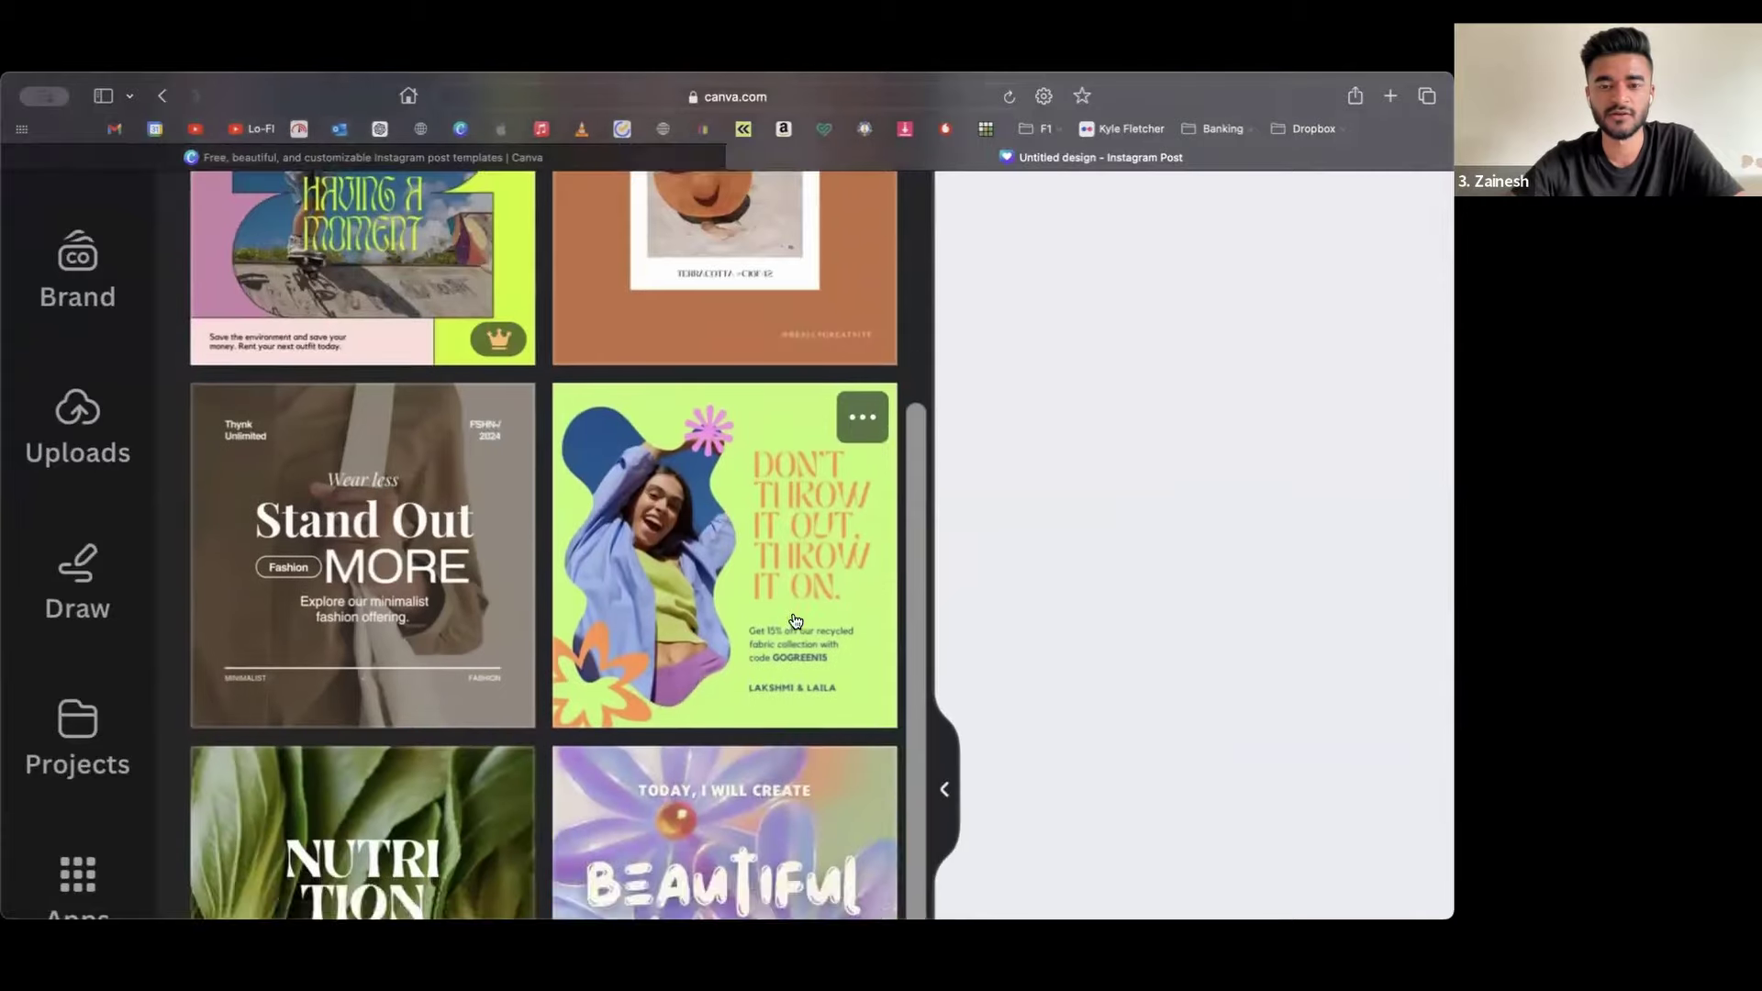
scroll(795, 621, down, 8)
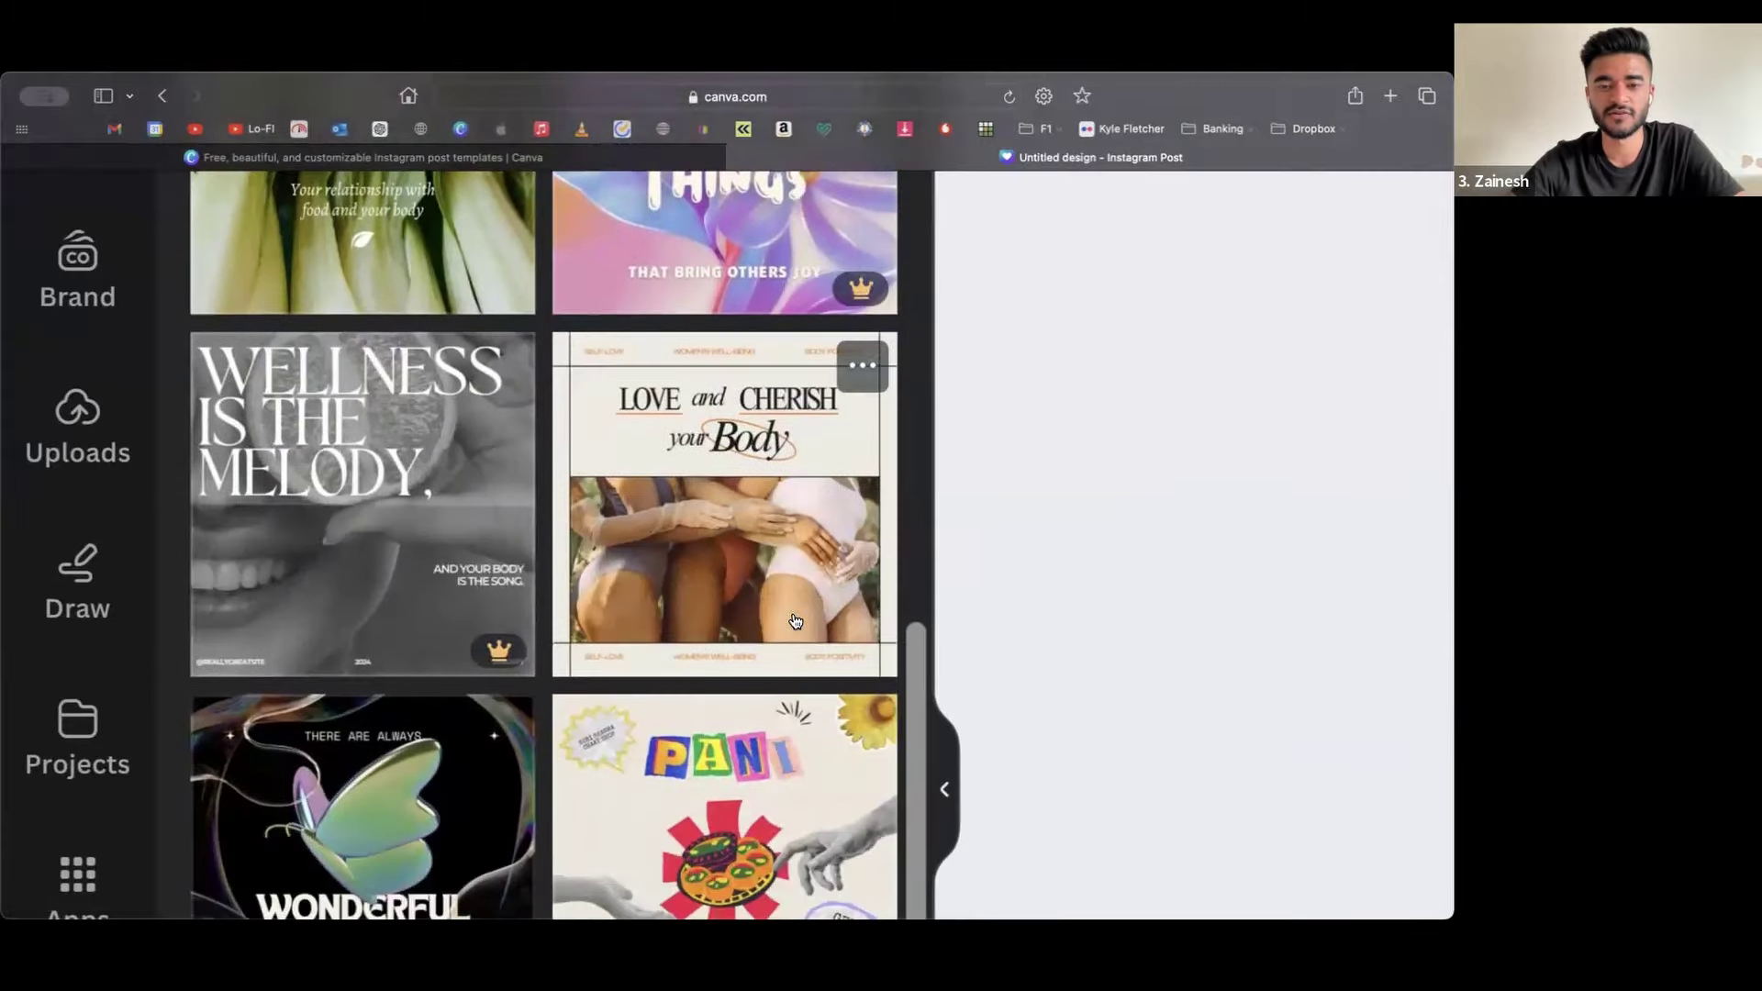
scroll(794, 621, down, 8)
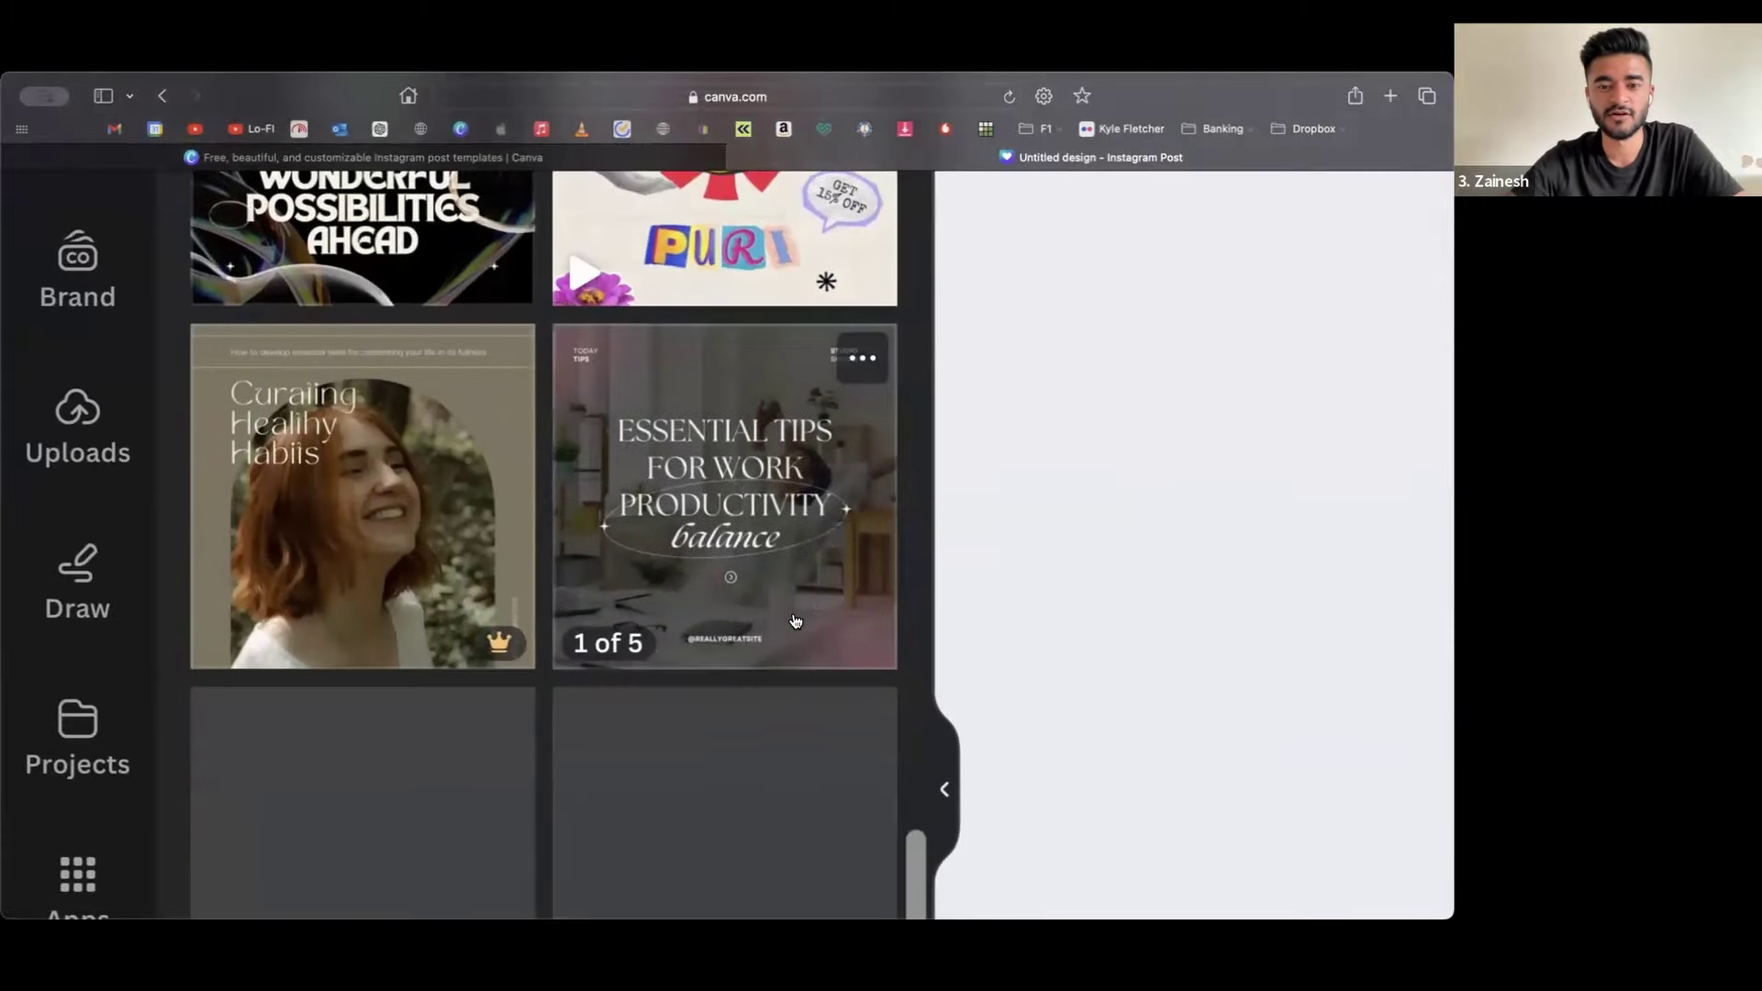
scroll(795, 622, down, 5)
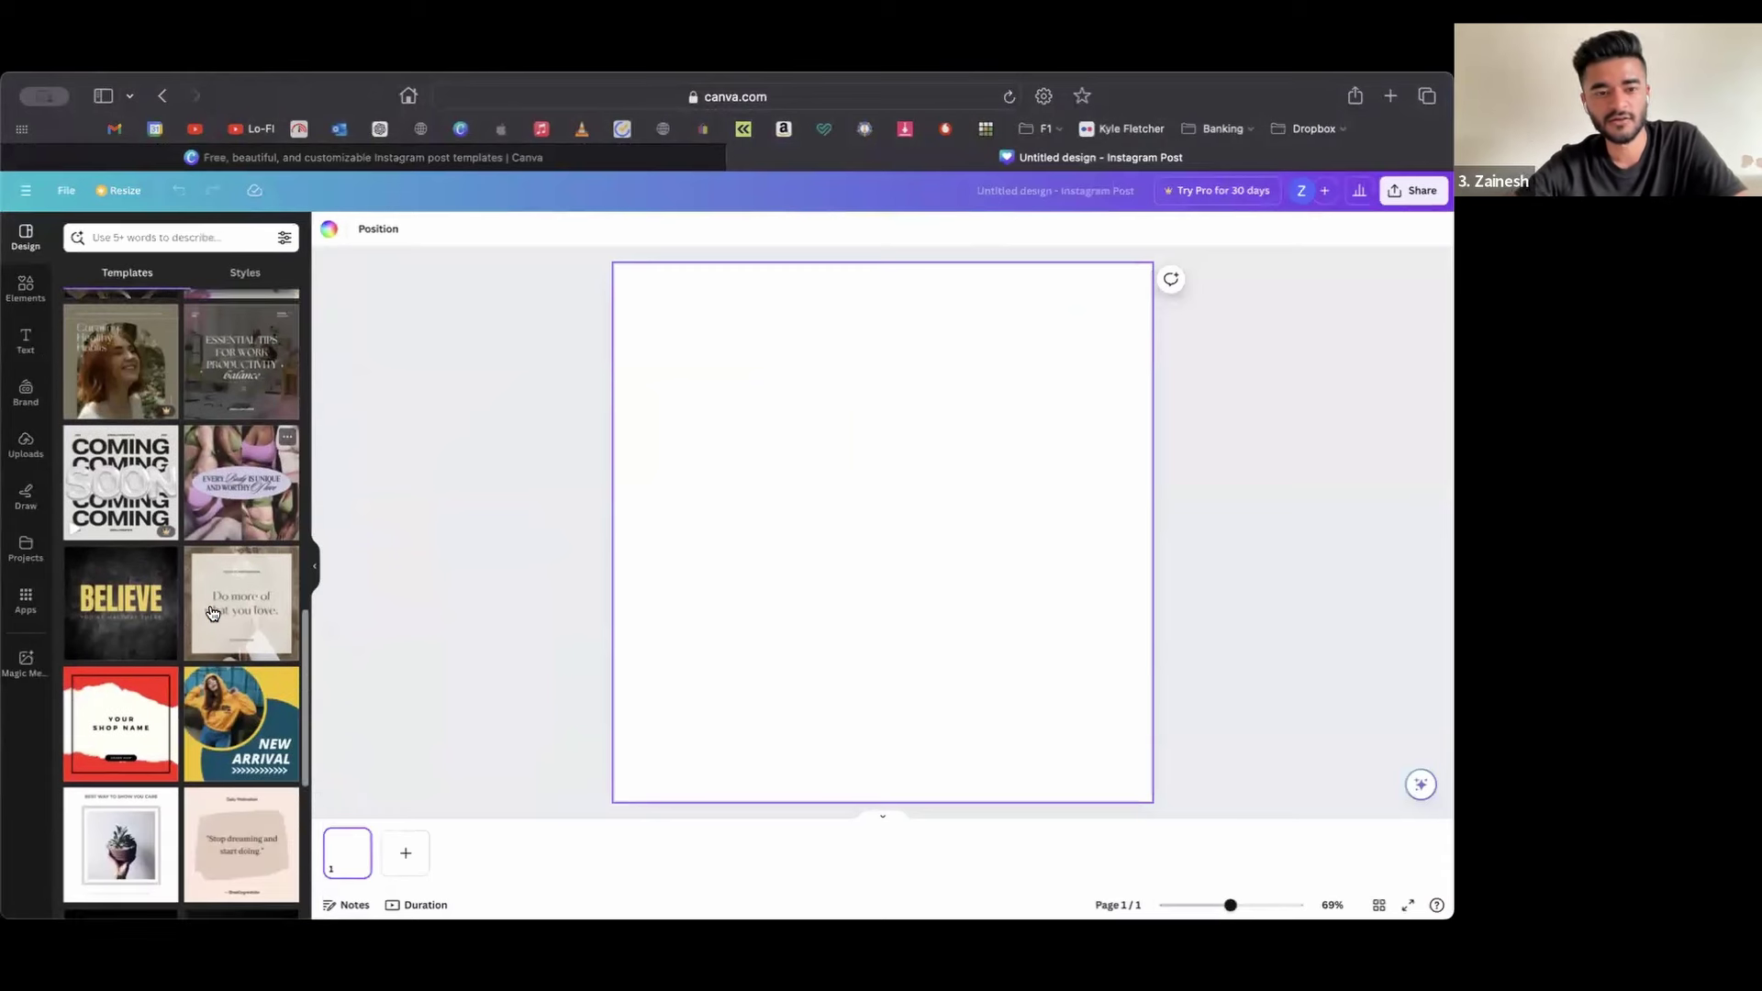
scroll(212, 613, down, 1)
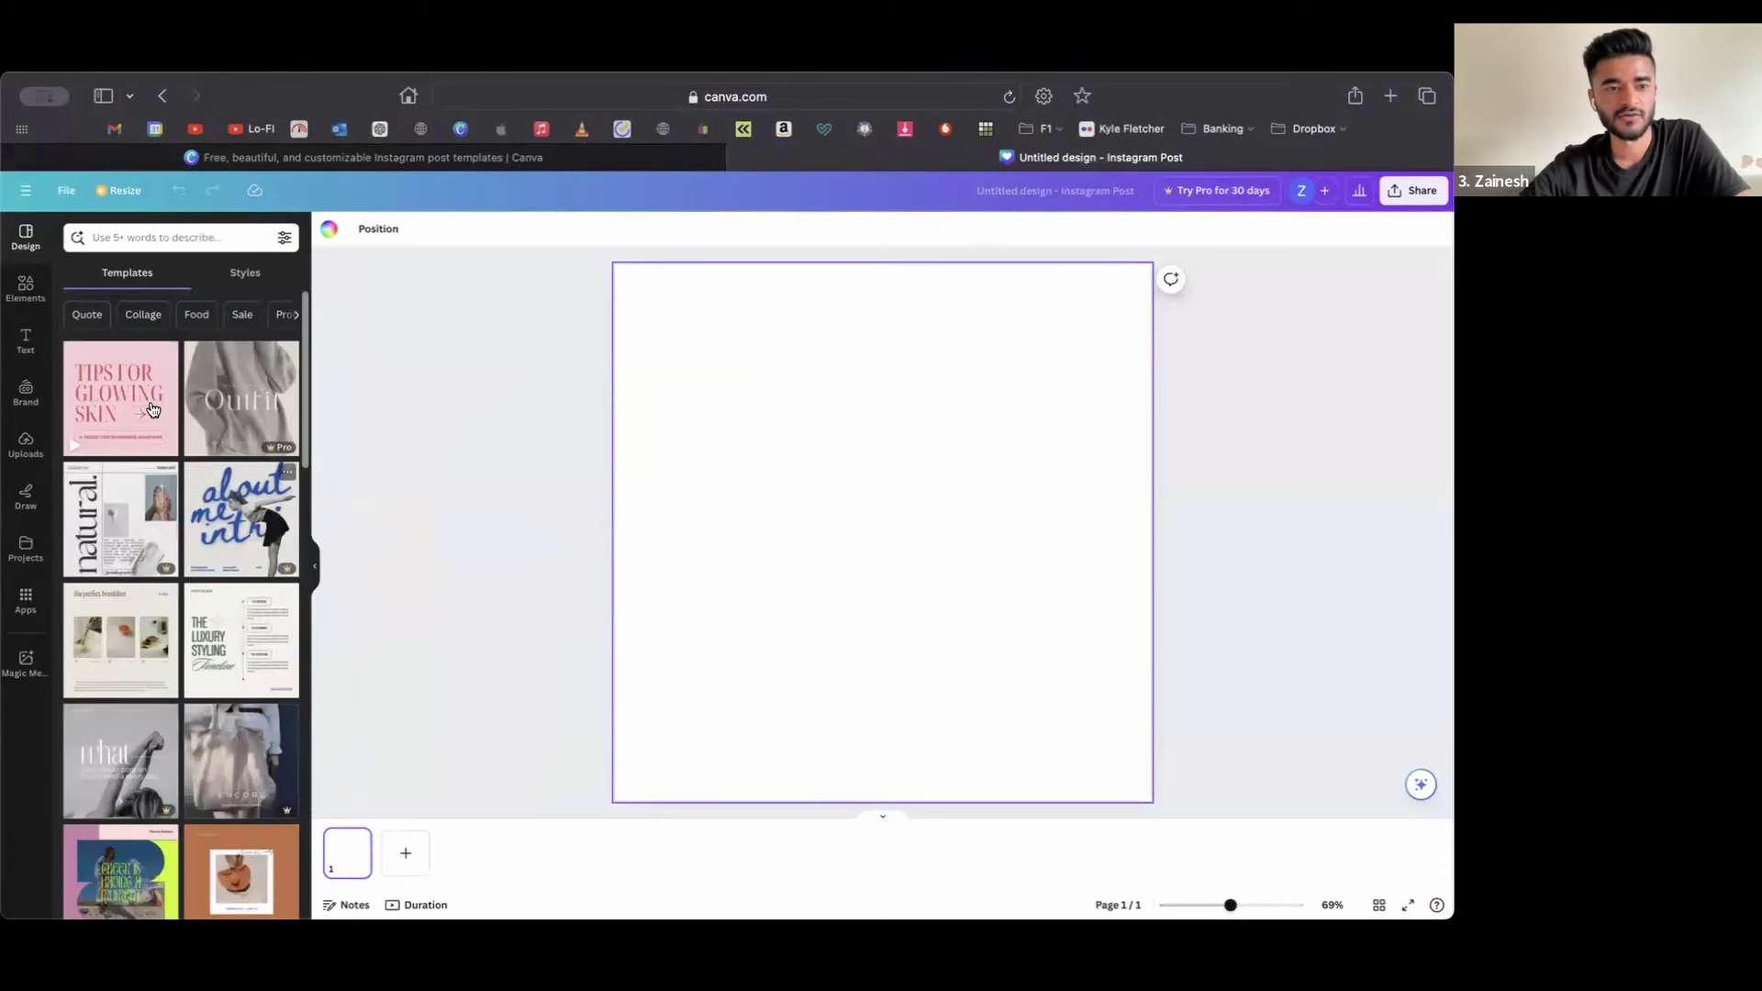
- Look over the available element categories and show the full collection of lines and shapes
click(26, 290)
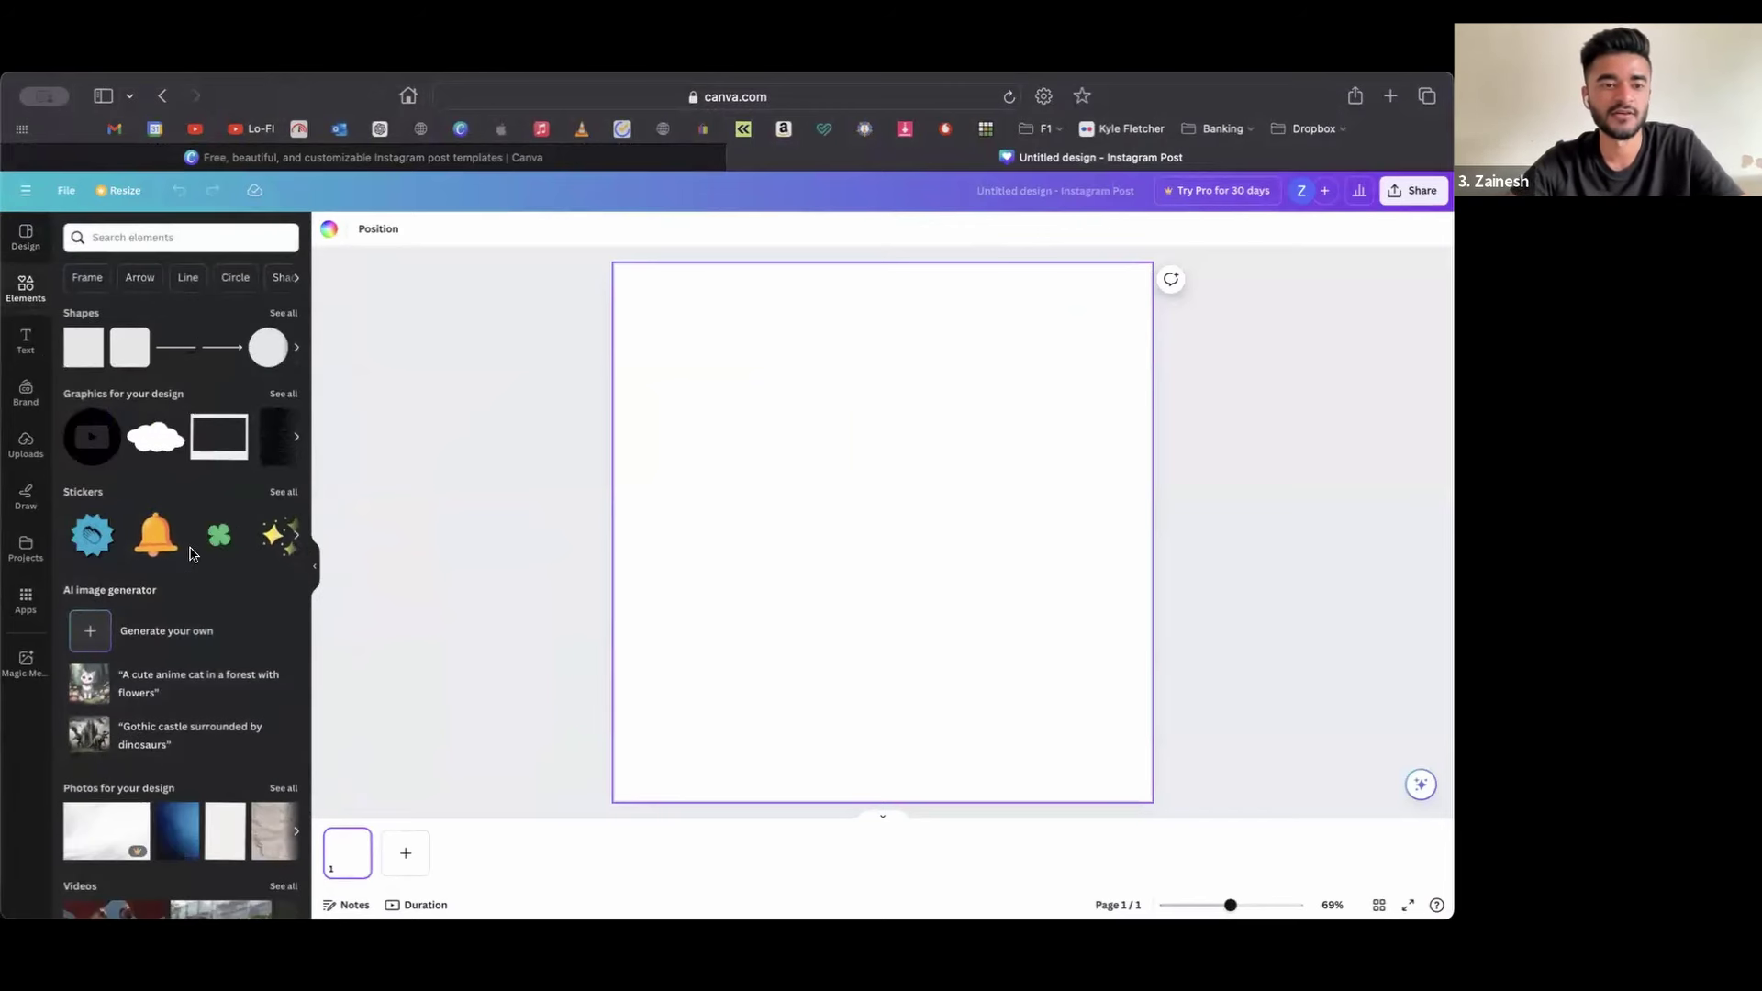
scroll(189, 552, down, 5)
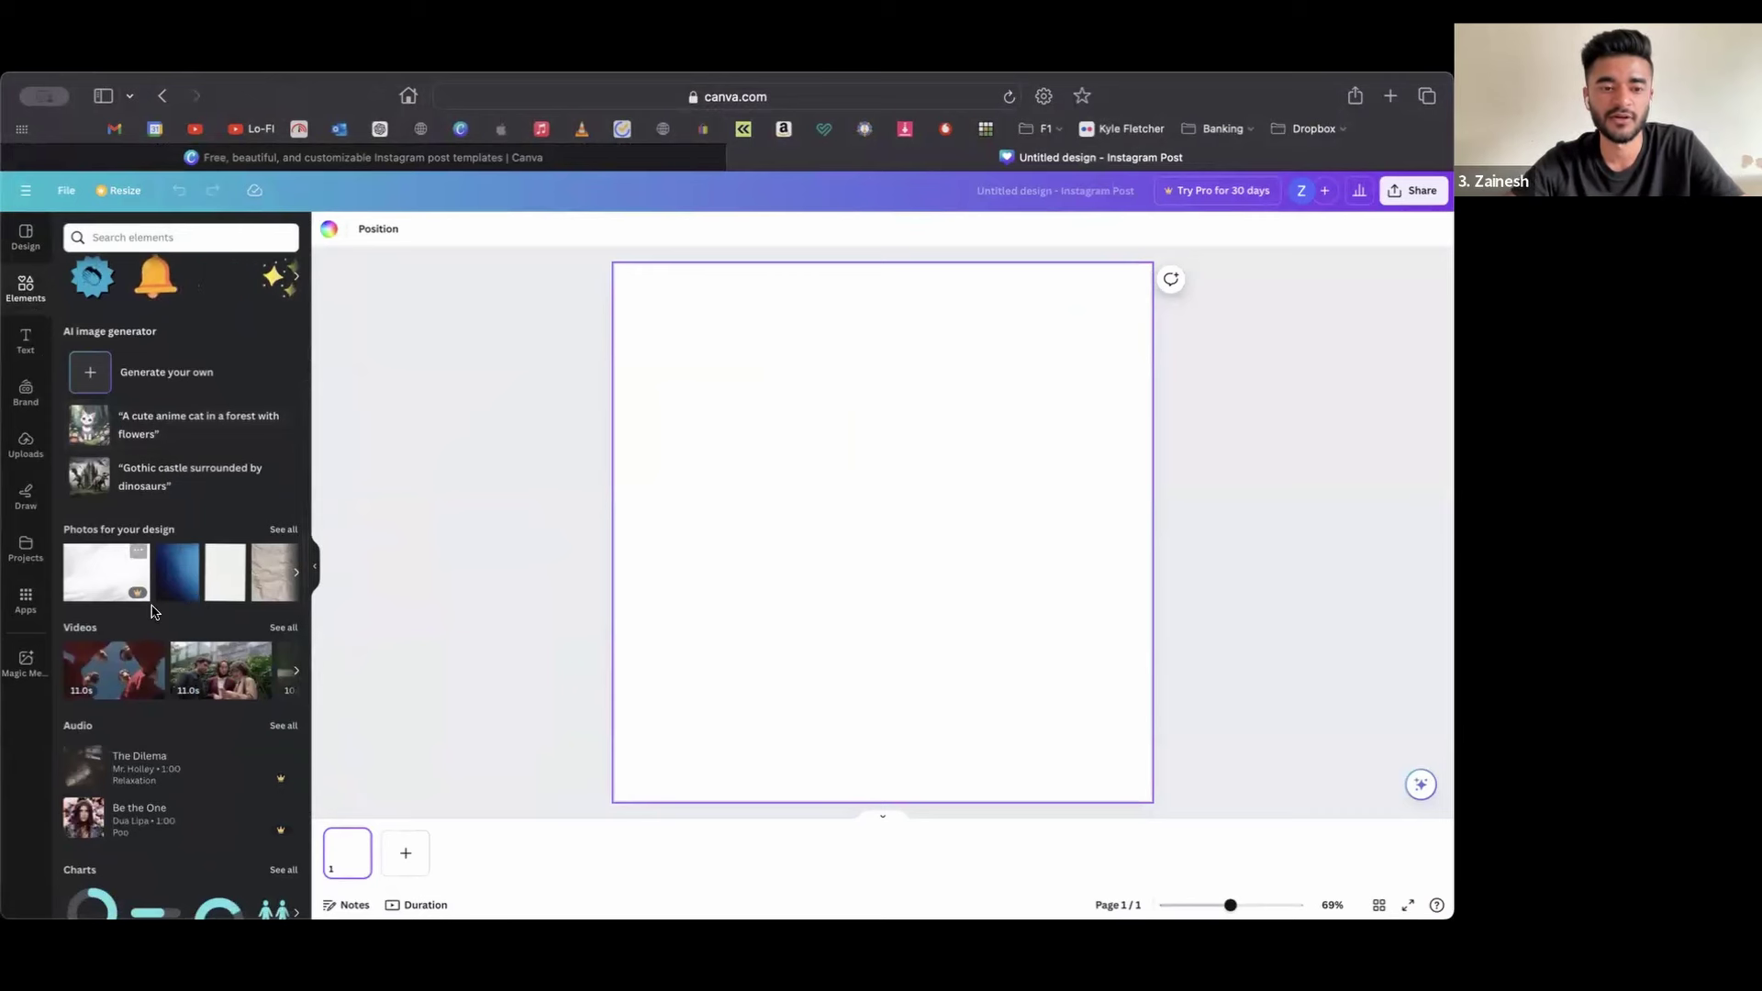
scroll(169, 401, up, 5)
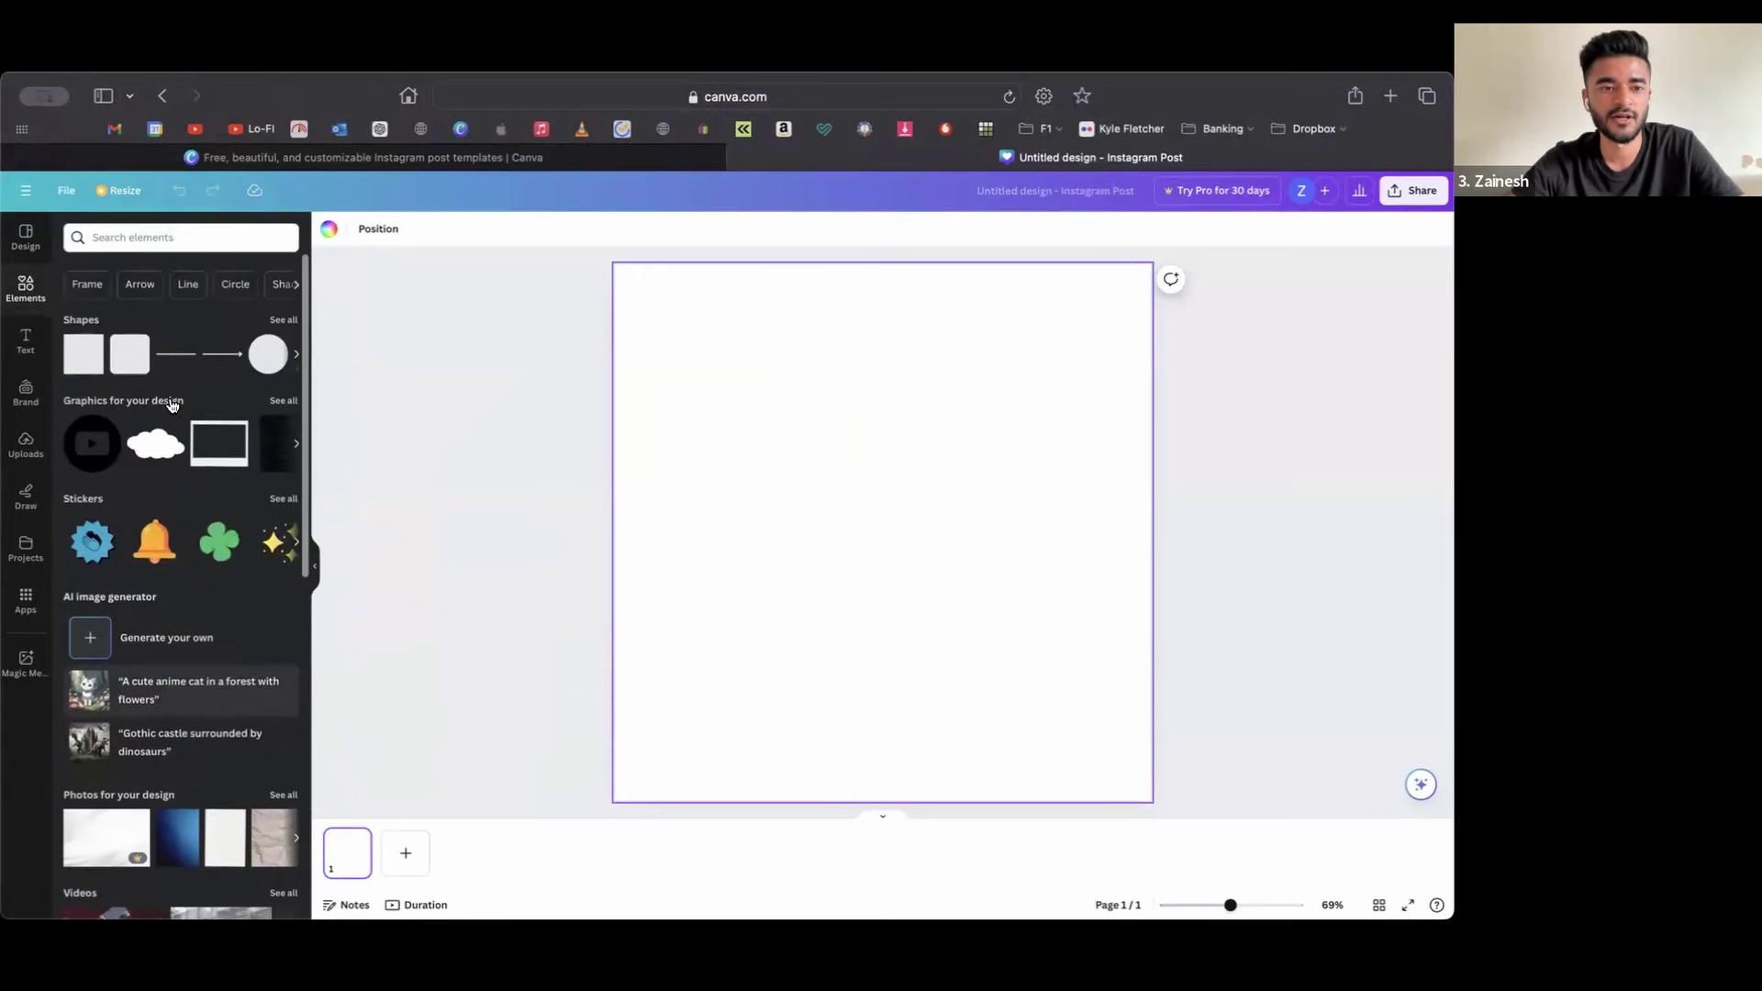
click(272, 313)
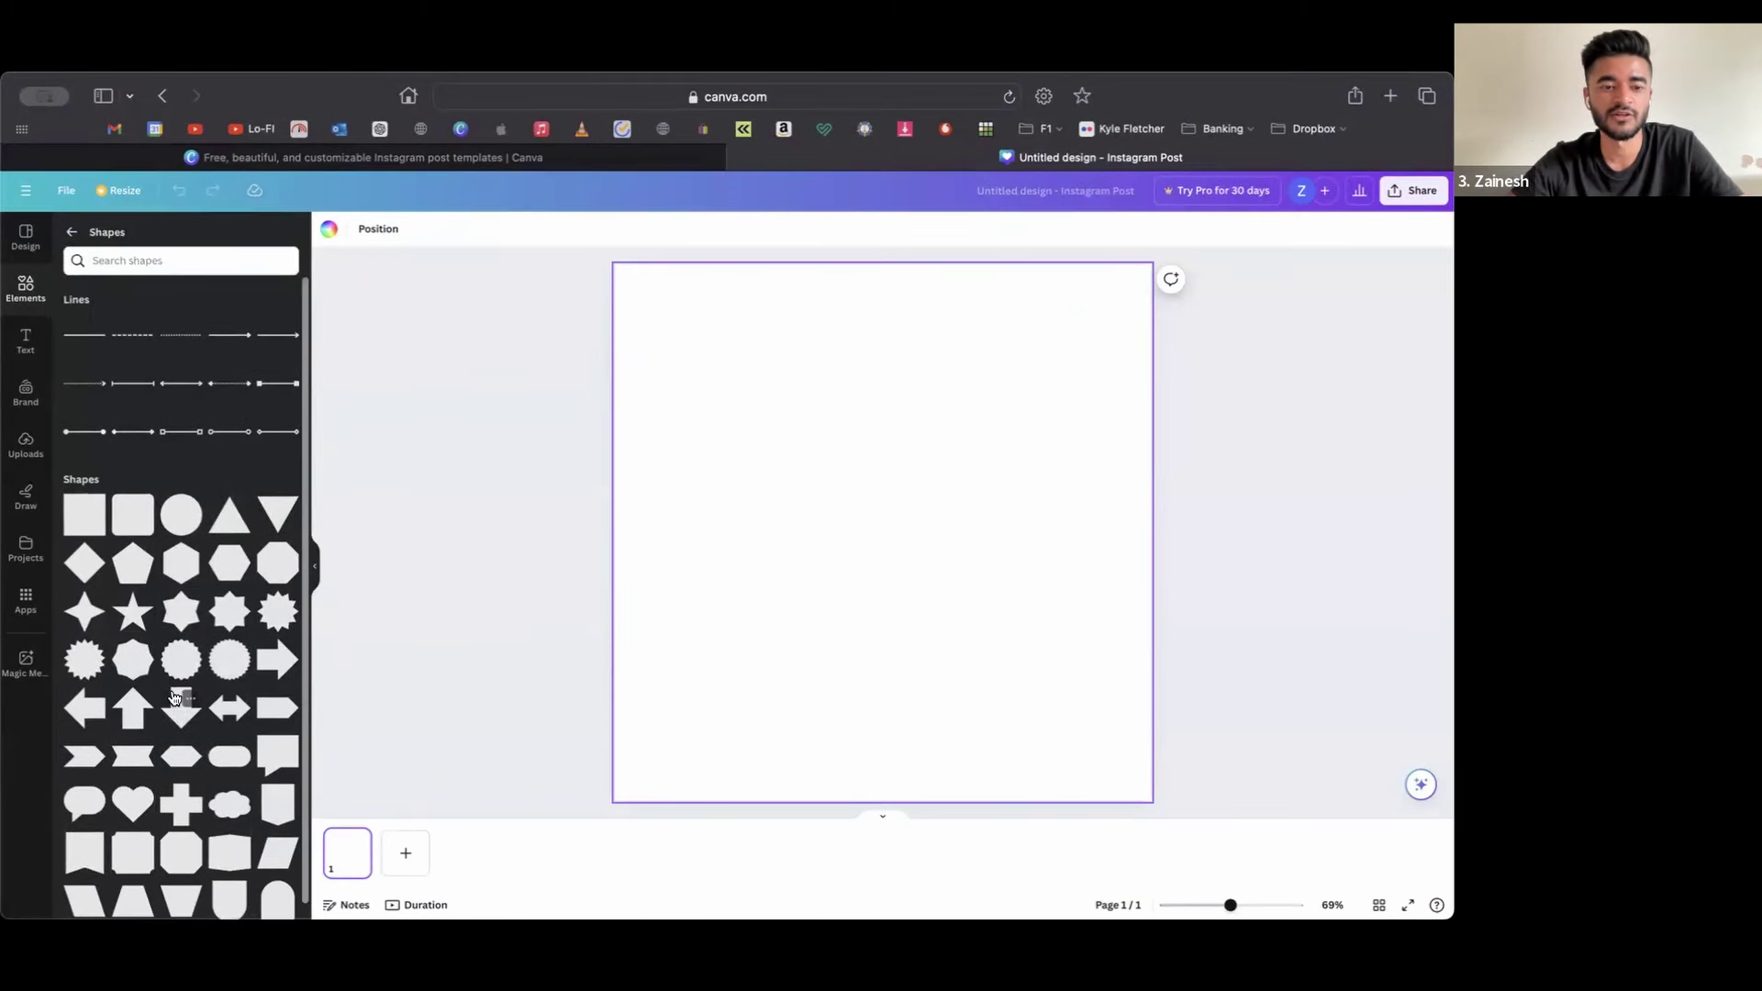
- Add a square shape to the page and fill it with the light turquoise default colour
click(83, 509)
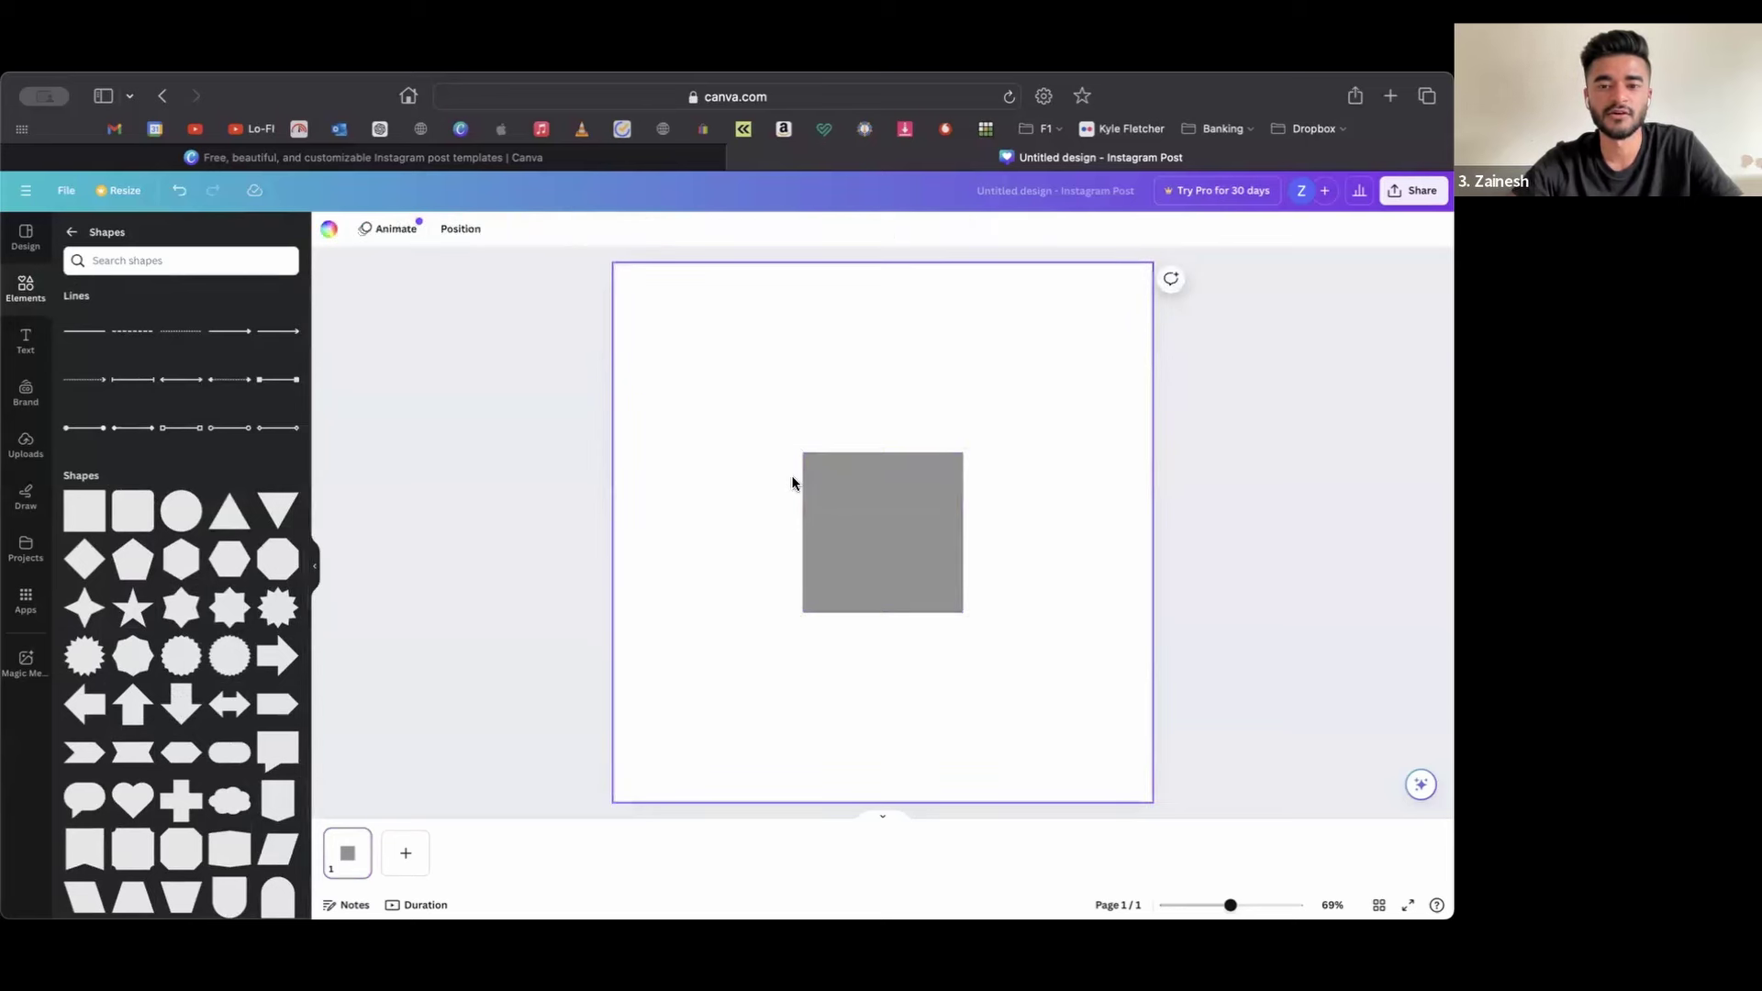
click(805, 483)
click(400, 229)
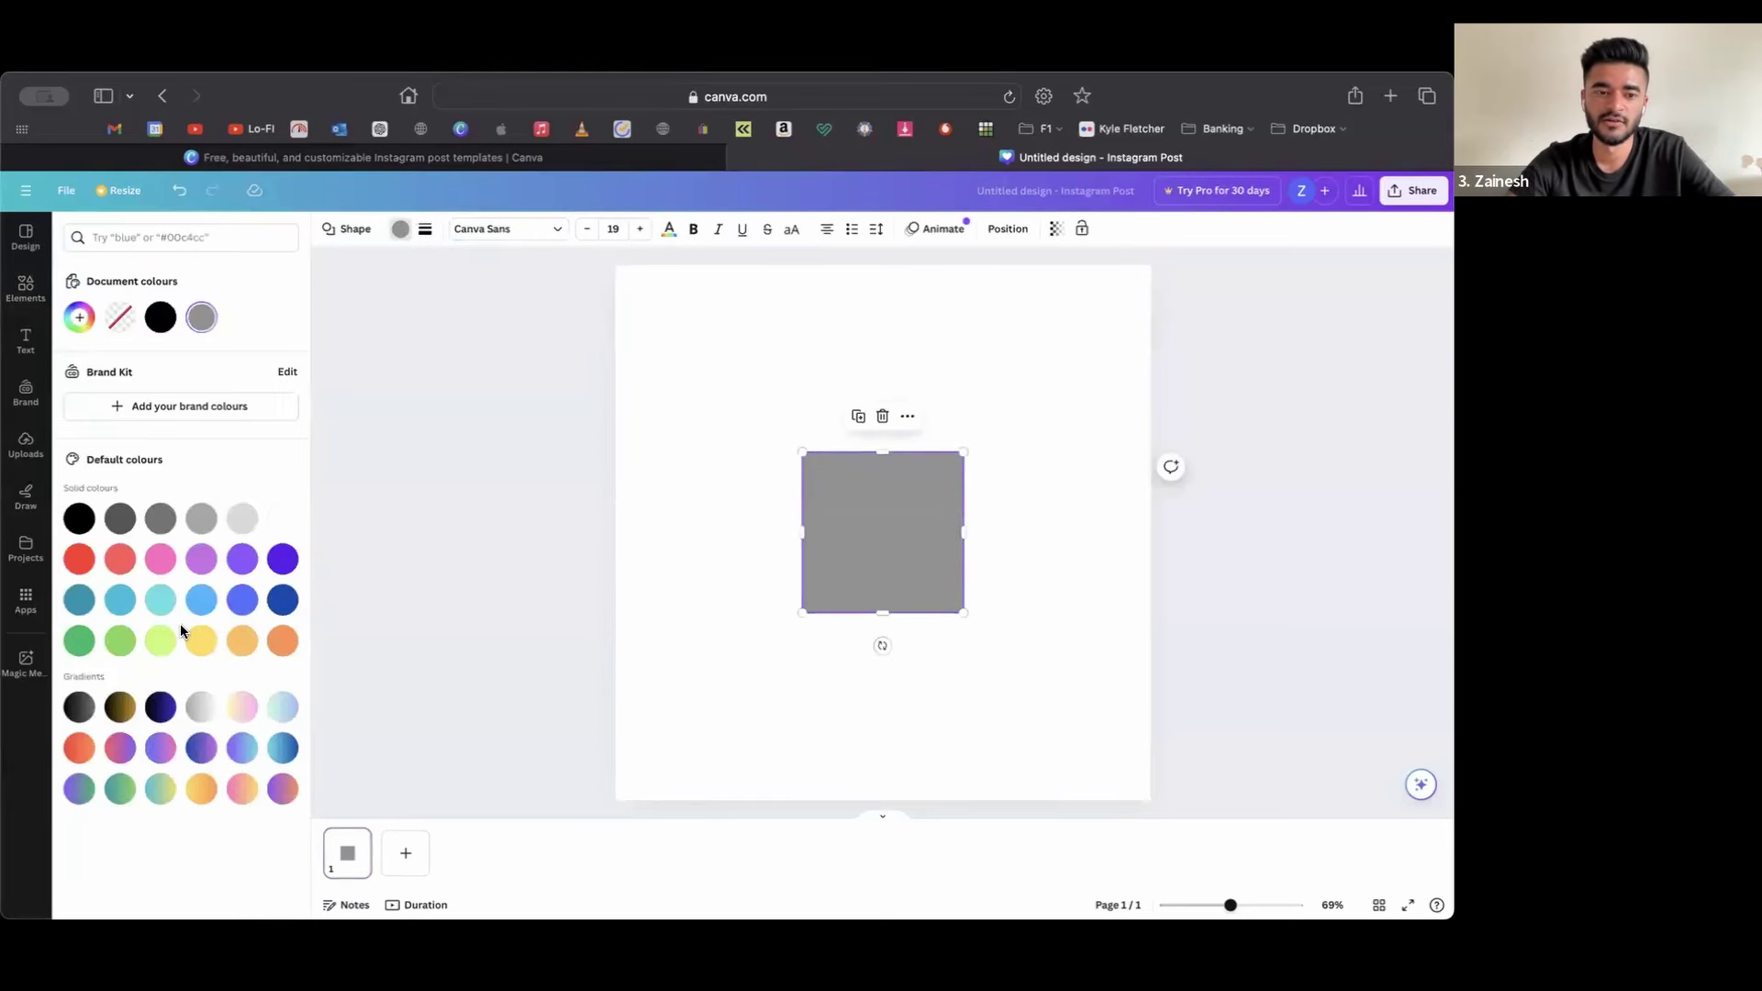
click(160, 601)
click(815, 480)
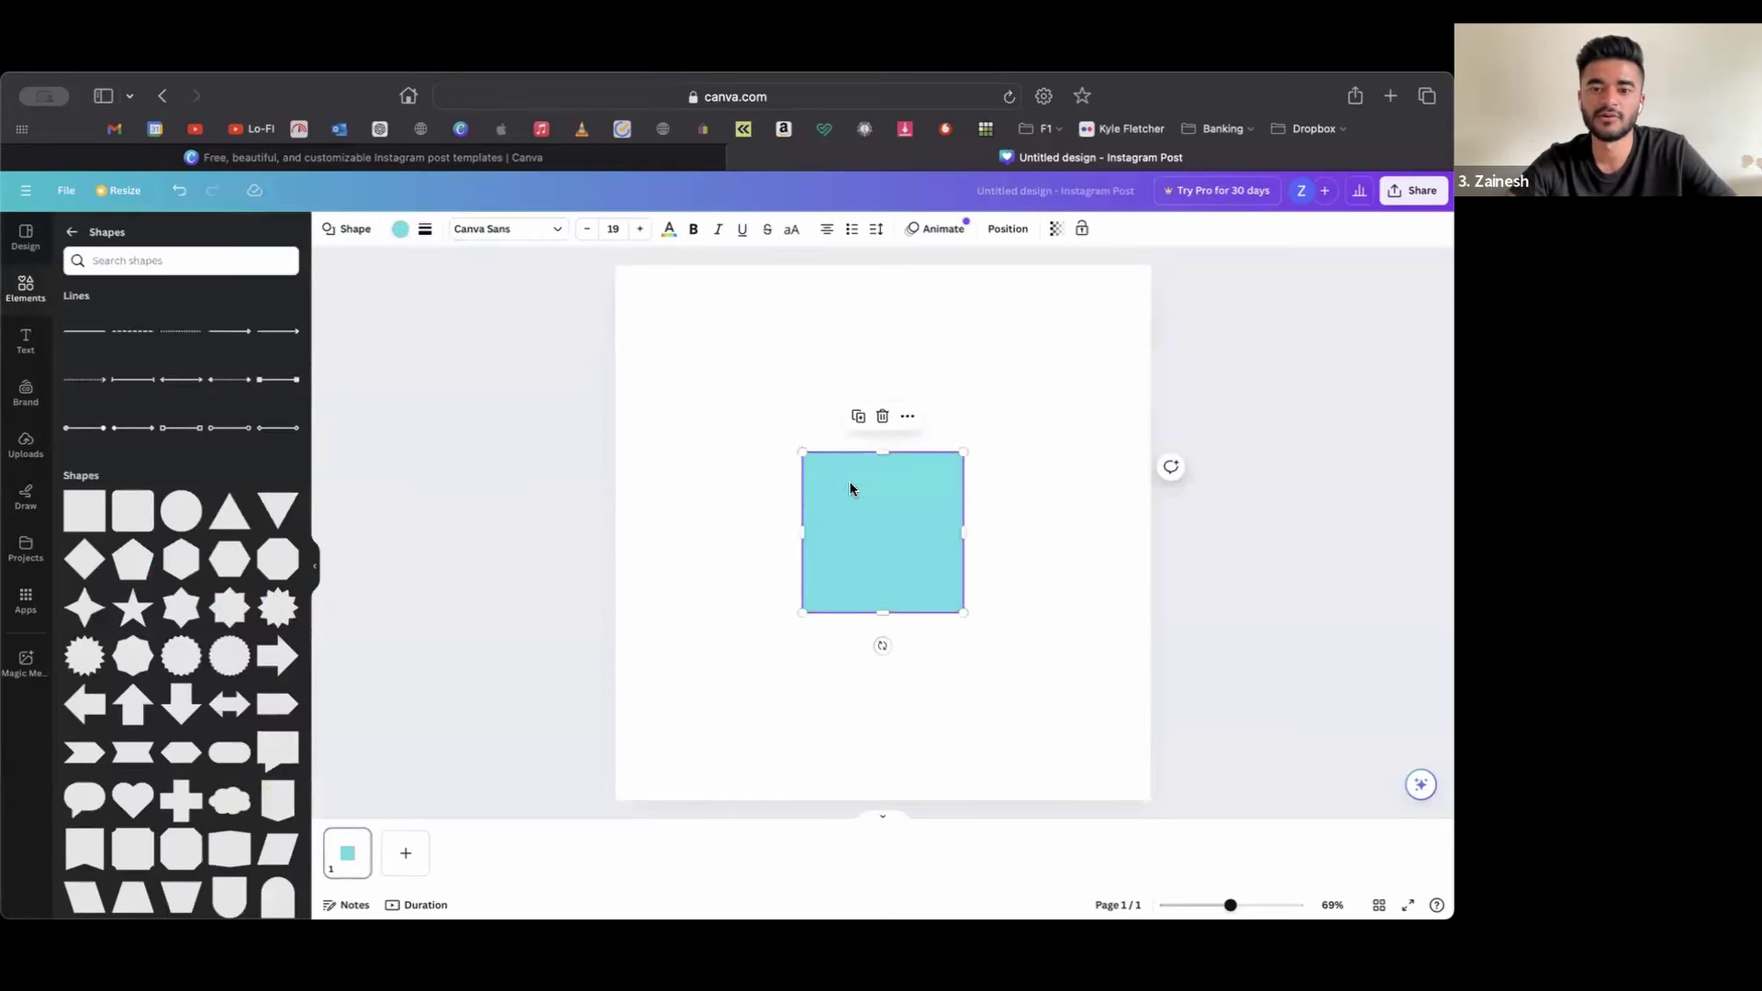
- Delete the turquoise square from the page
click(681, 497)
click(839, 498)
key(Delete)
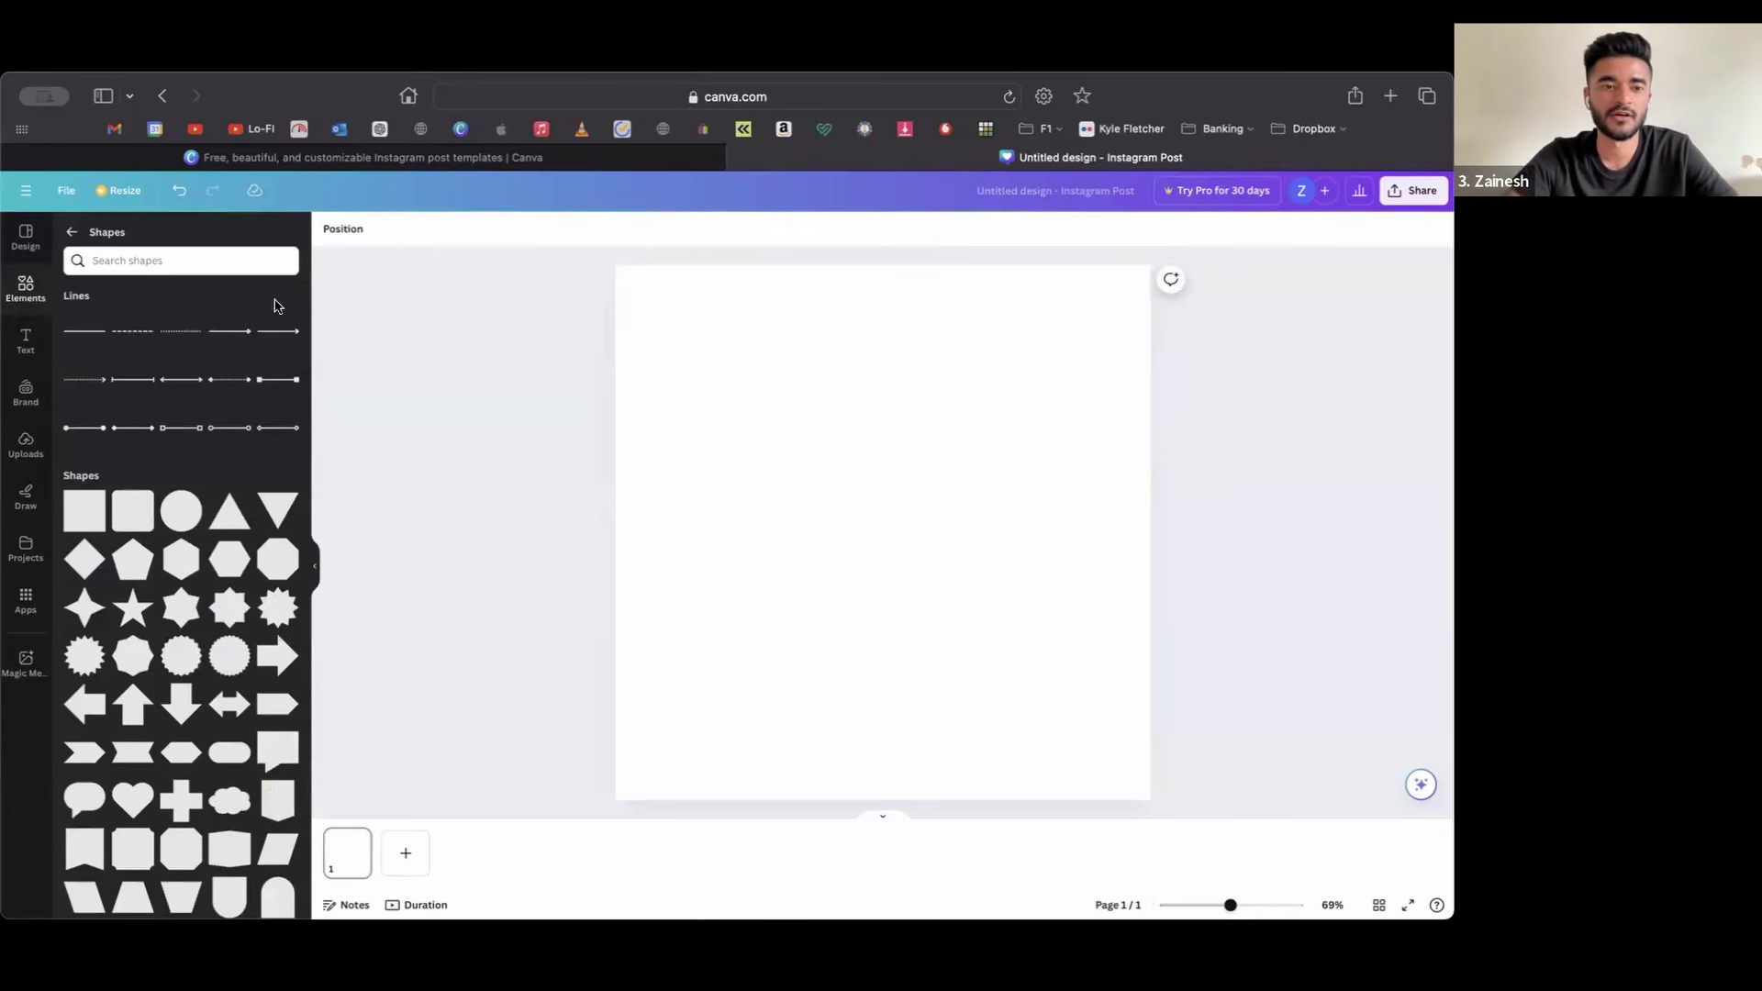
- Return to the elements overview and look through the full collection of graphics for the design
click(71, 231)
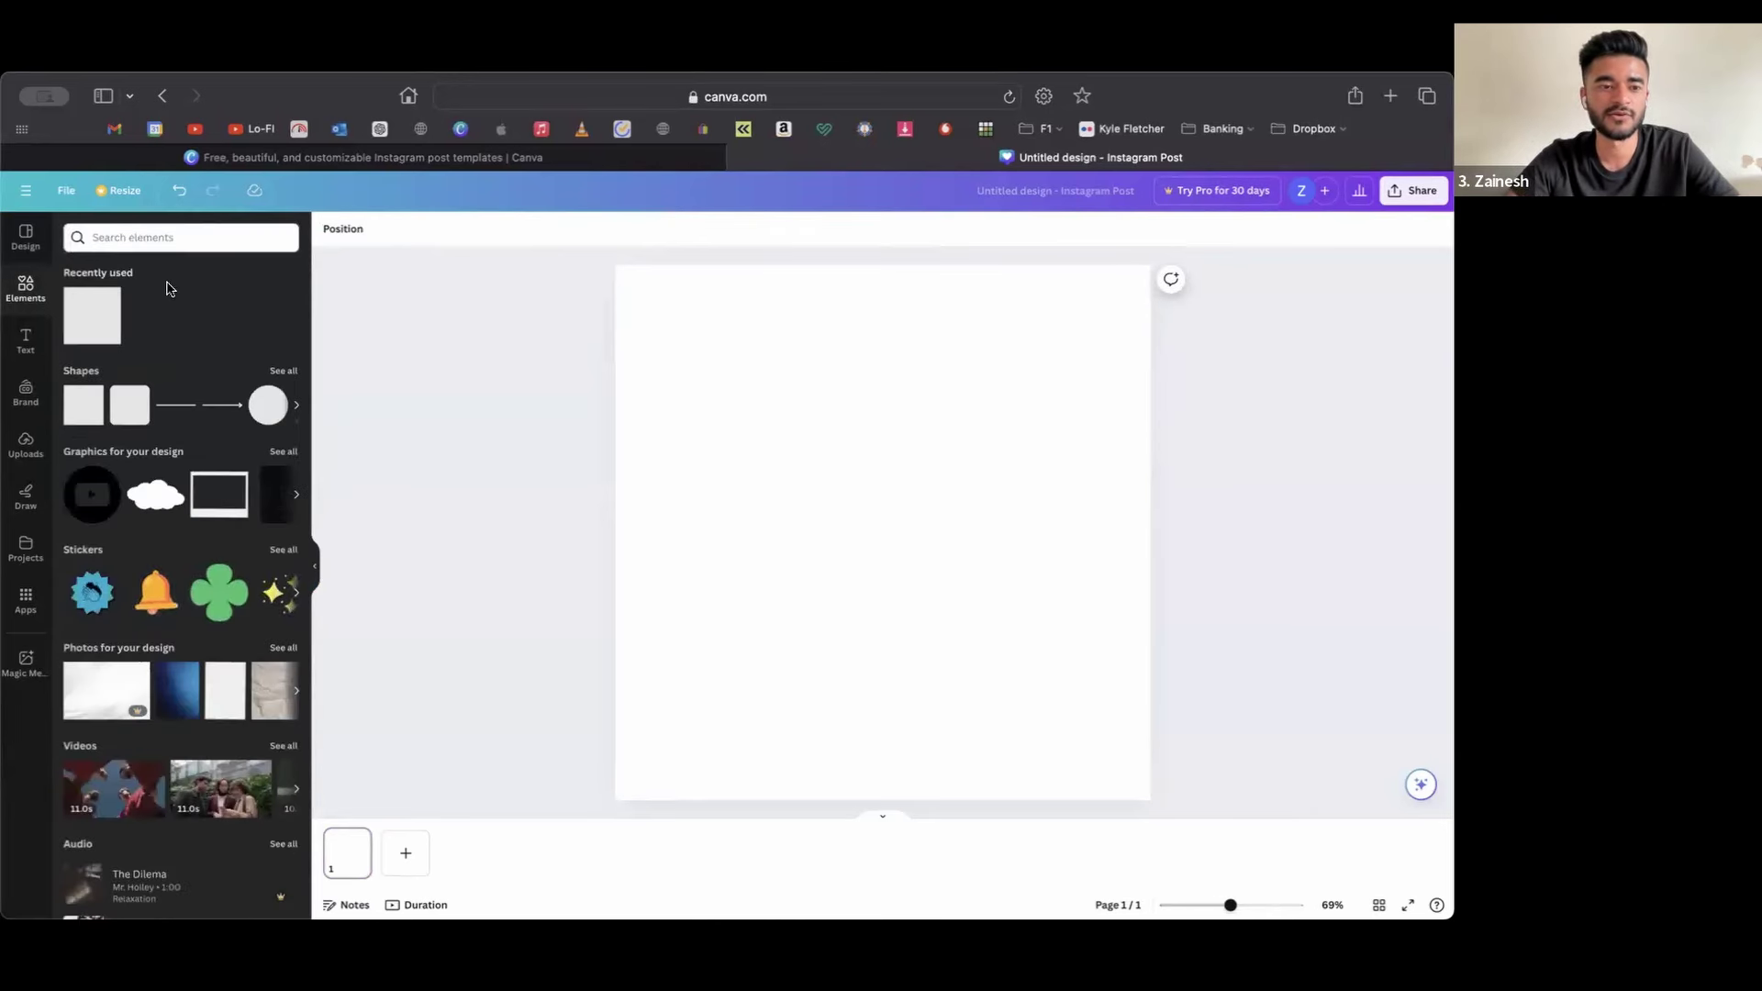
click(13, 292)
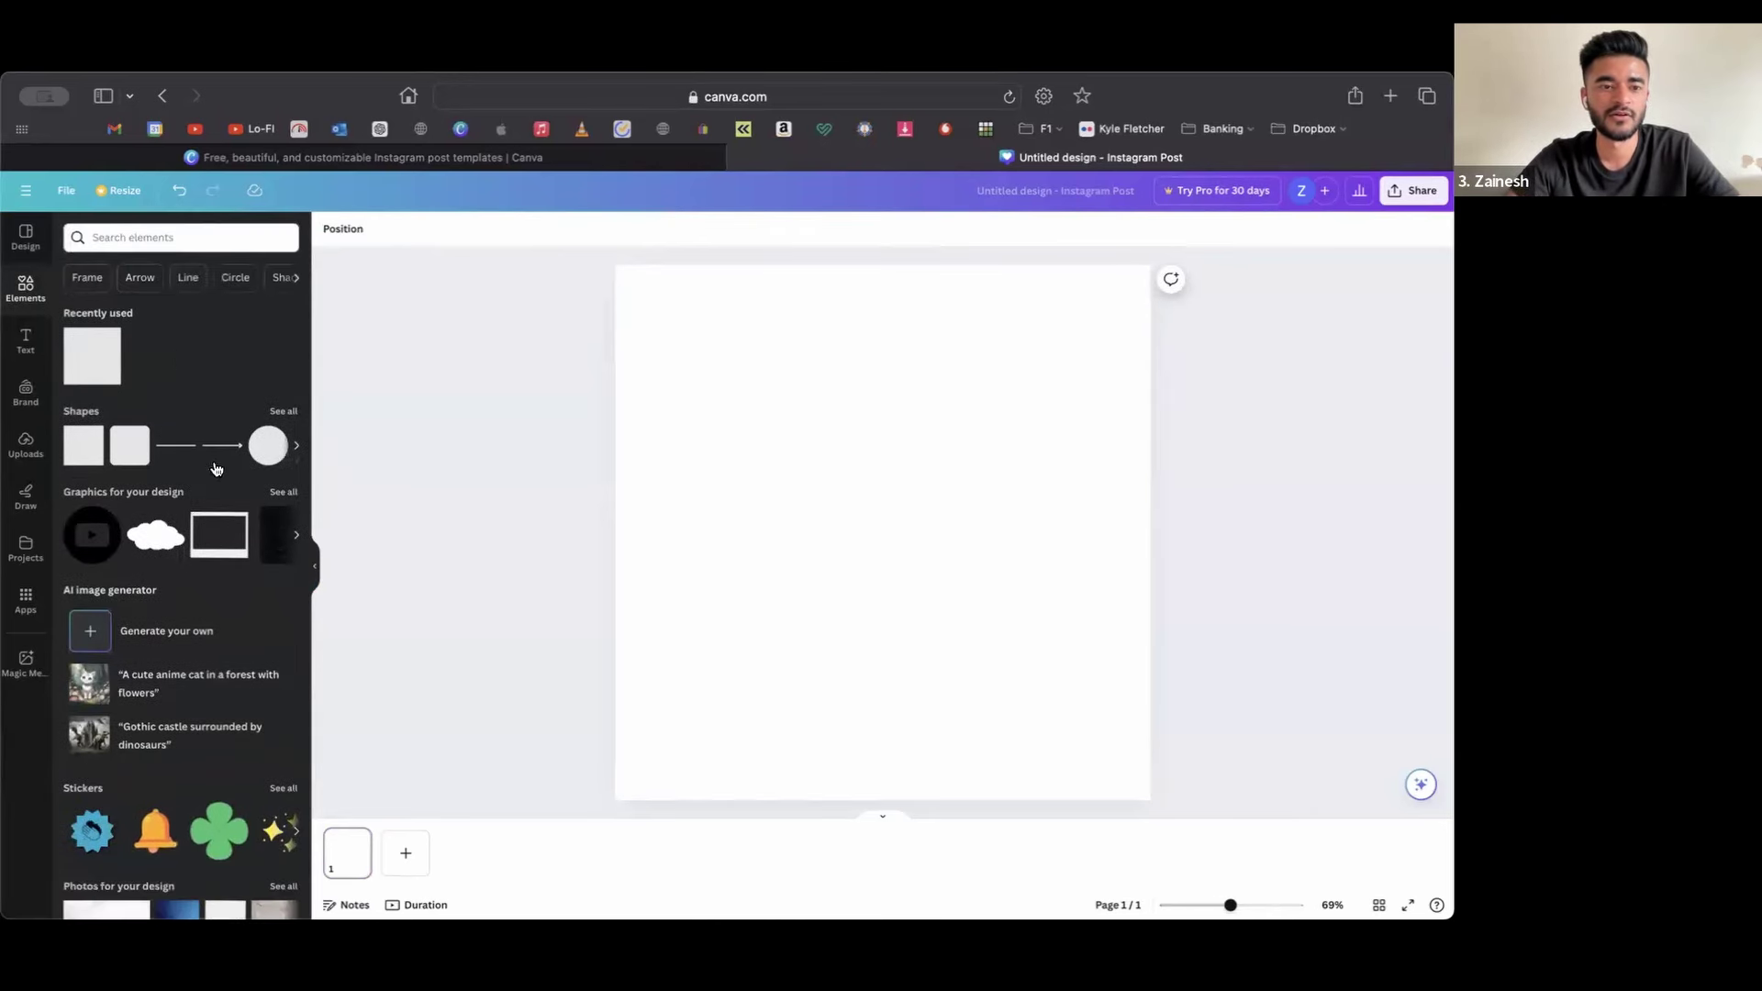
scroll(266, 450, down, 1)
click(279, 451)
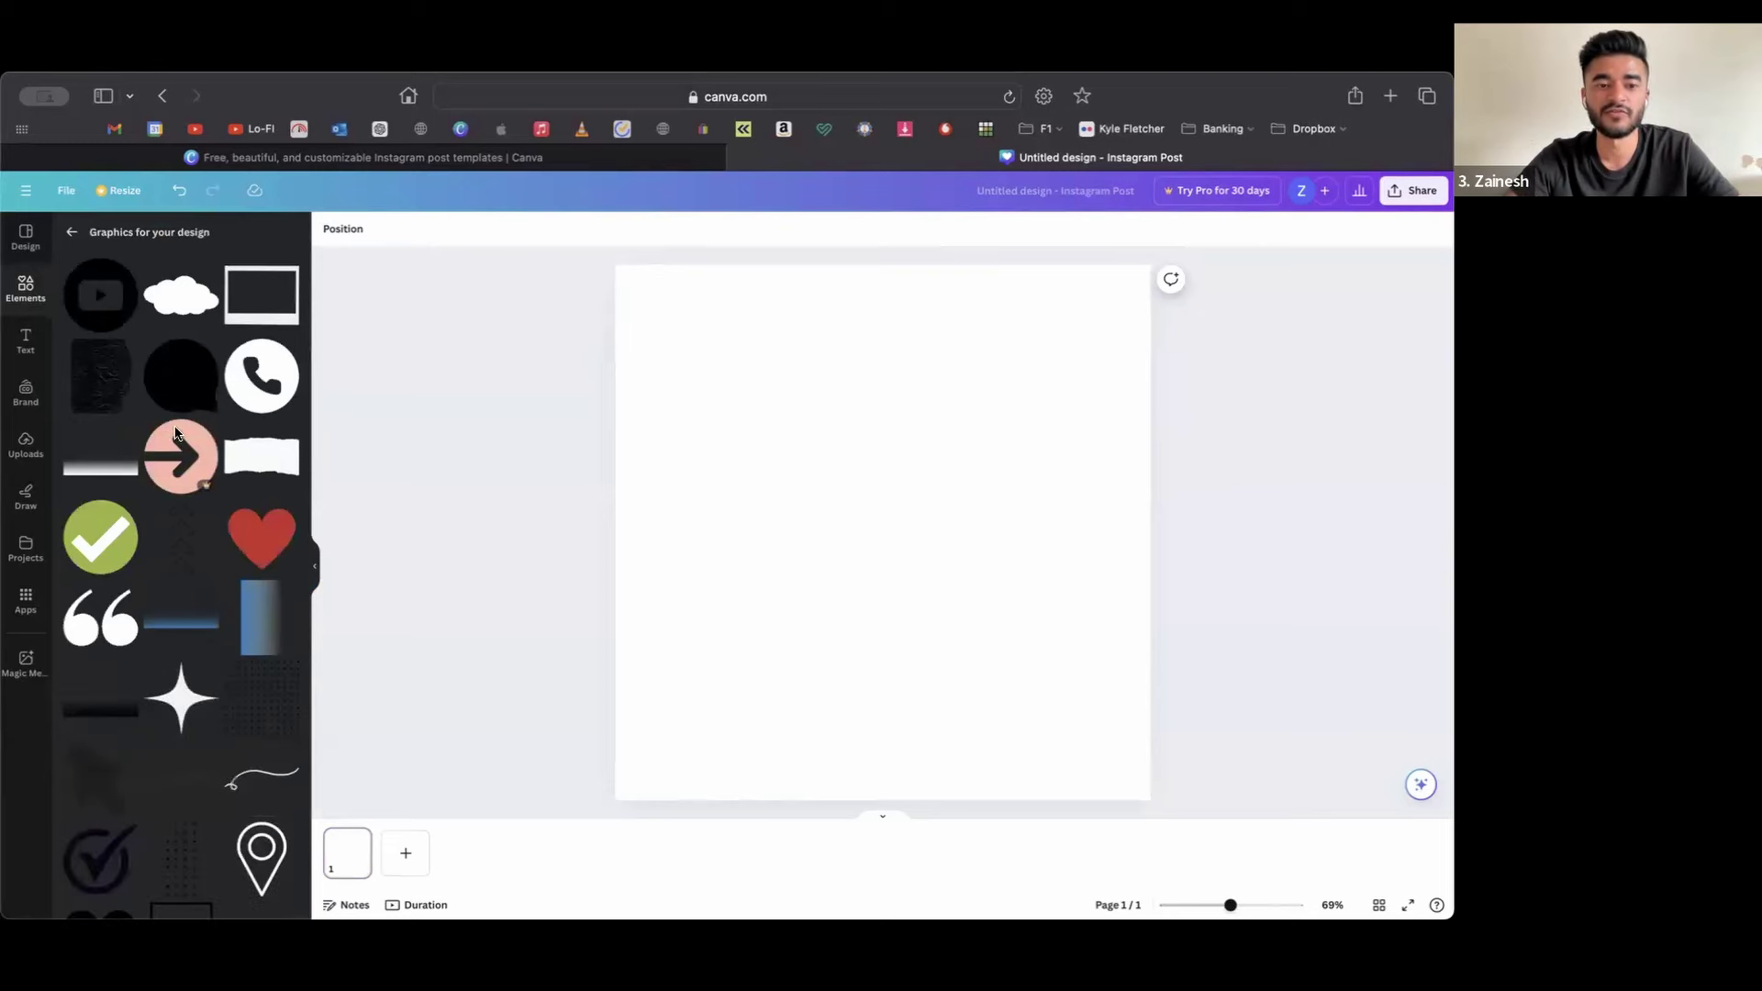
scroll(193, 688, down, 3)
scroll(193, 688, down, 15)
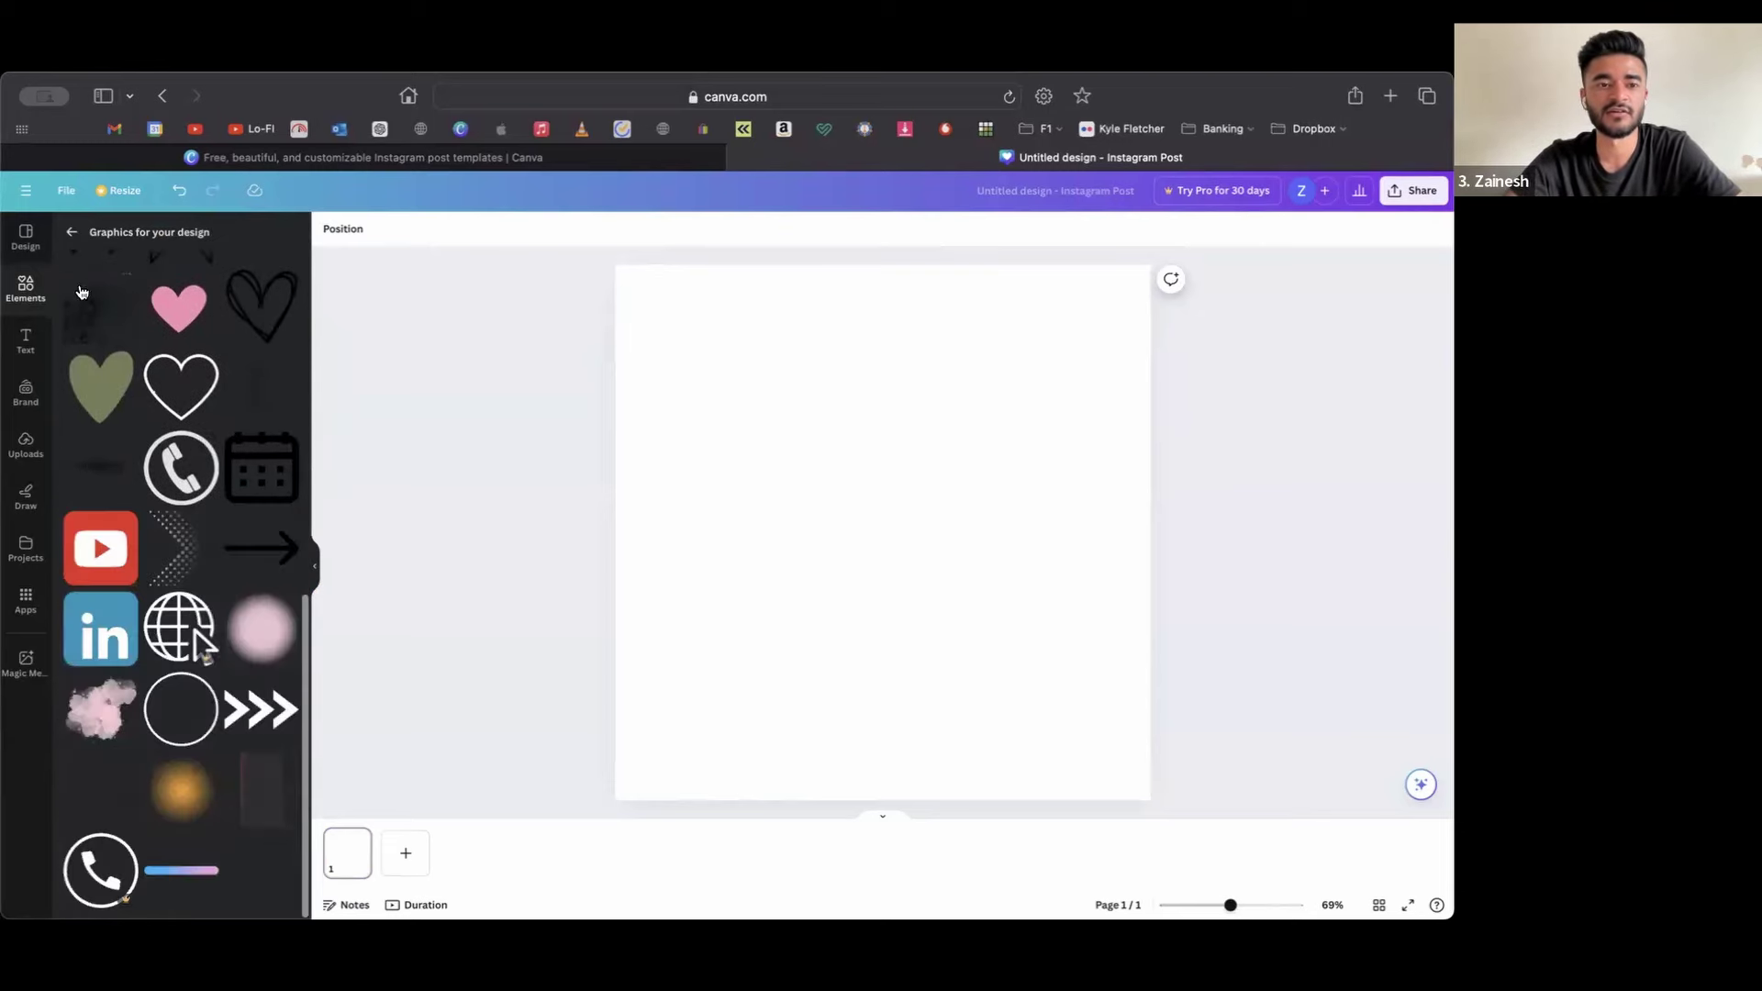
- Search the elements for "website", add the globe-with-cursor graphic and shrink it to a small icon
click(72, 231)
text(website)
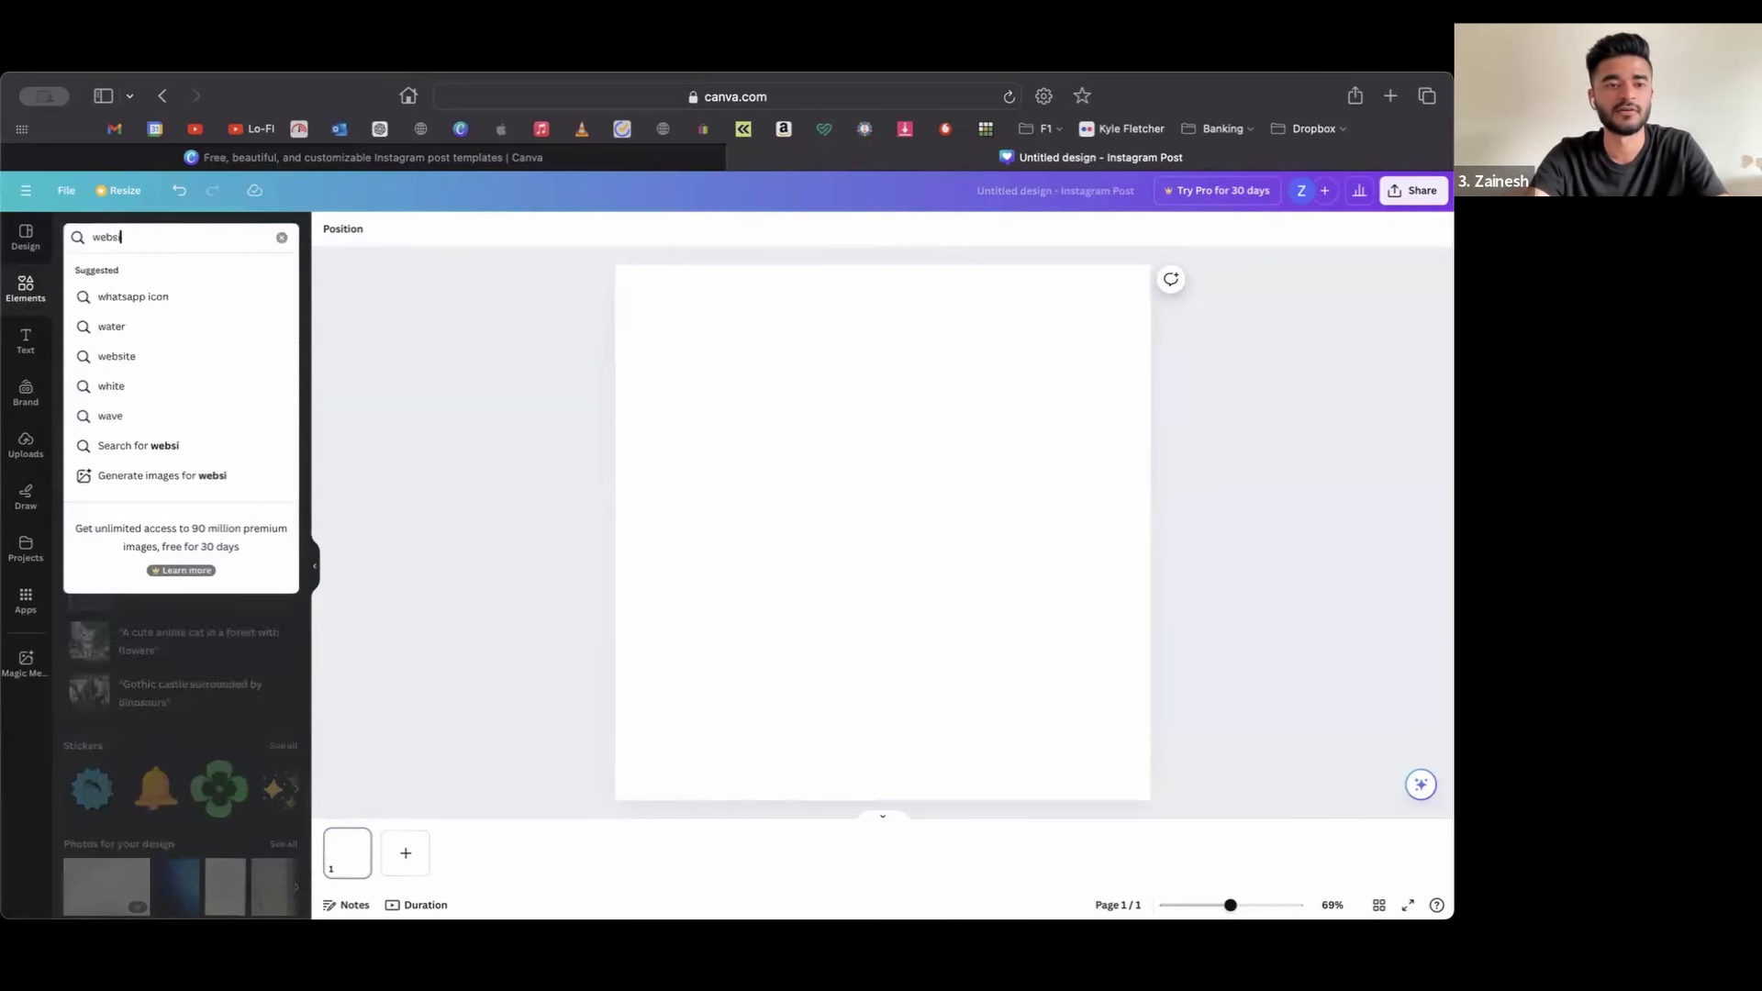
key(Return)
click(108, 395)
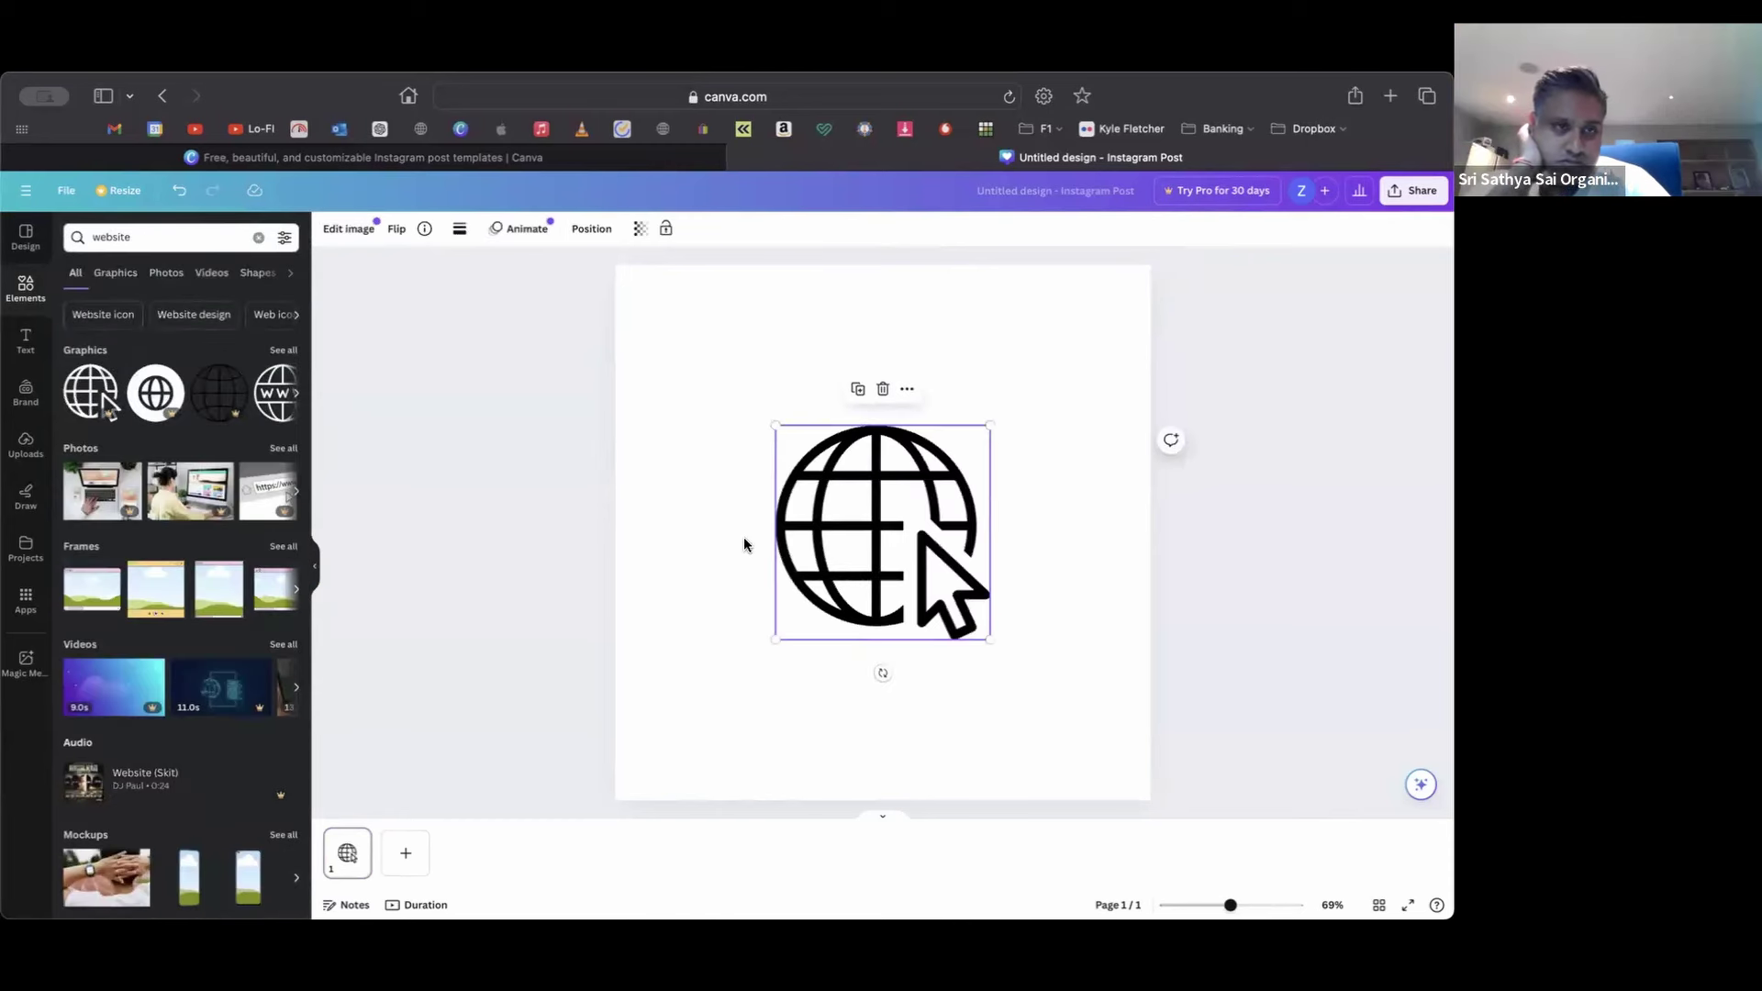
drag(988, 649, 820, 470)
click(1058, 459)
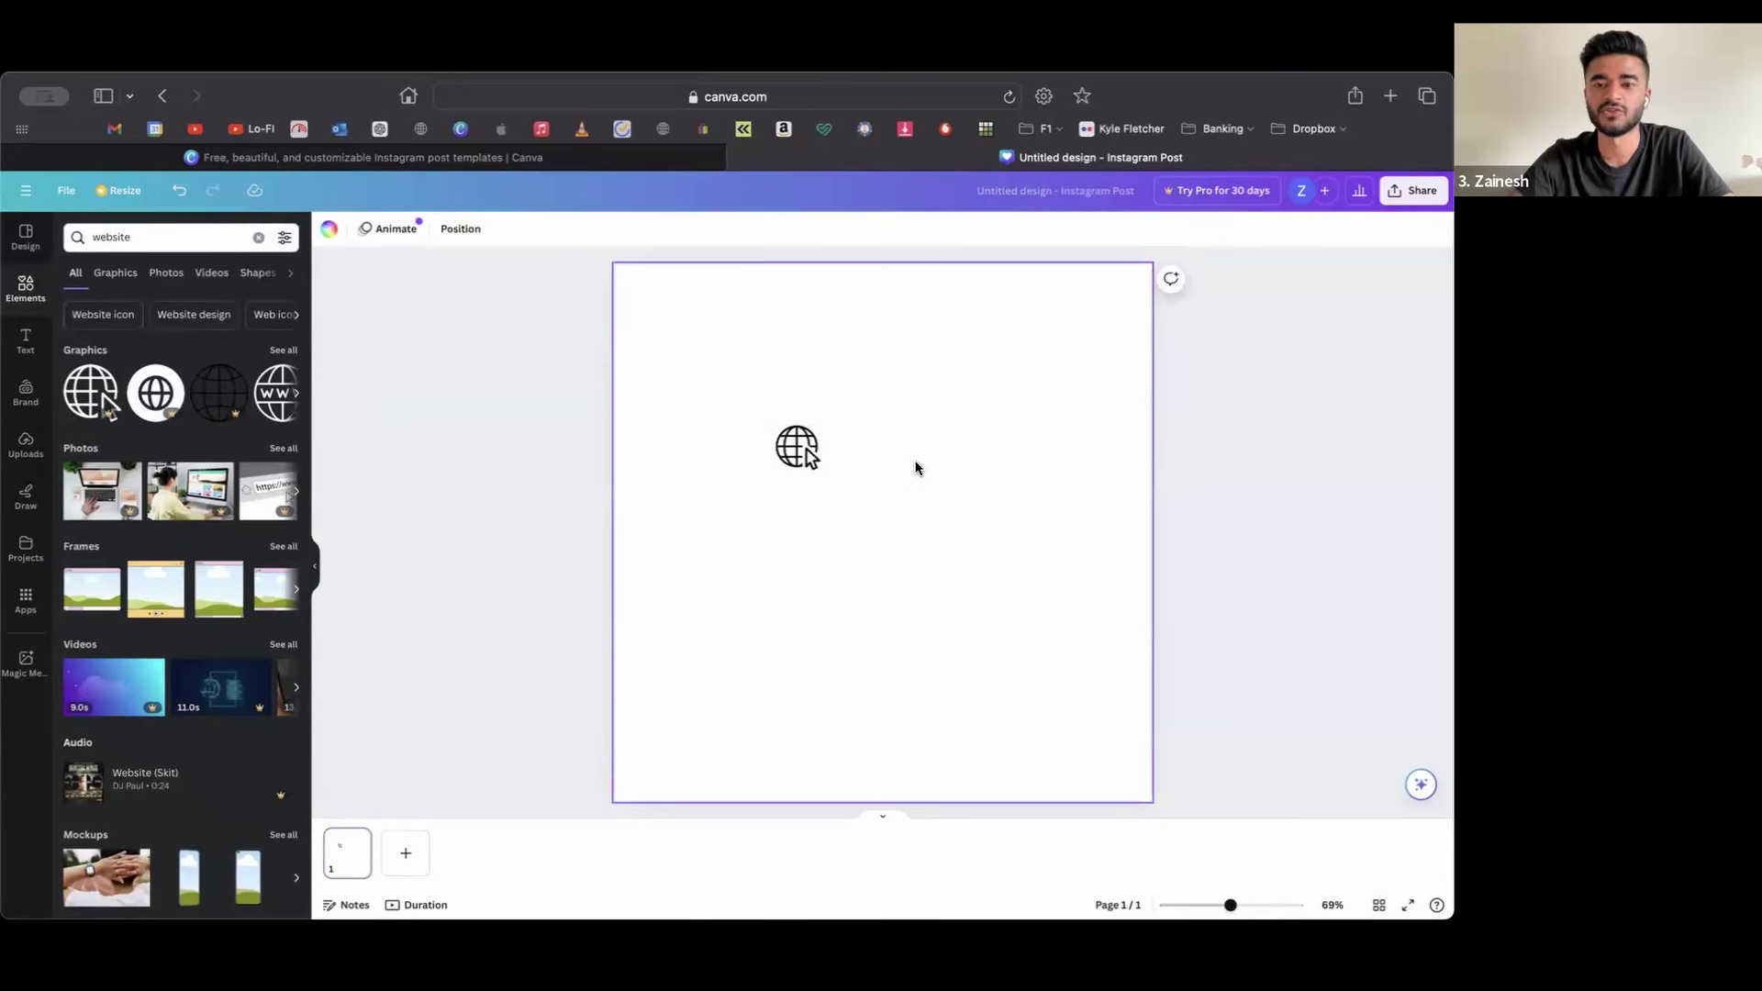
- Delete the small globe icon and dismiss the offer to generate graphics
click(797, 446)
key(Delete)
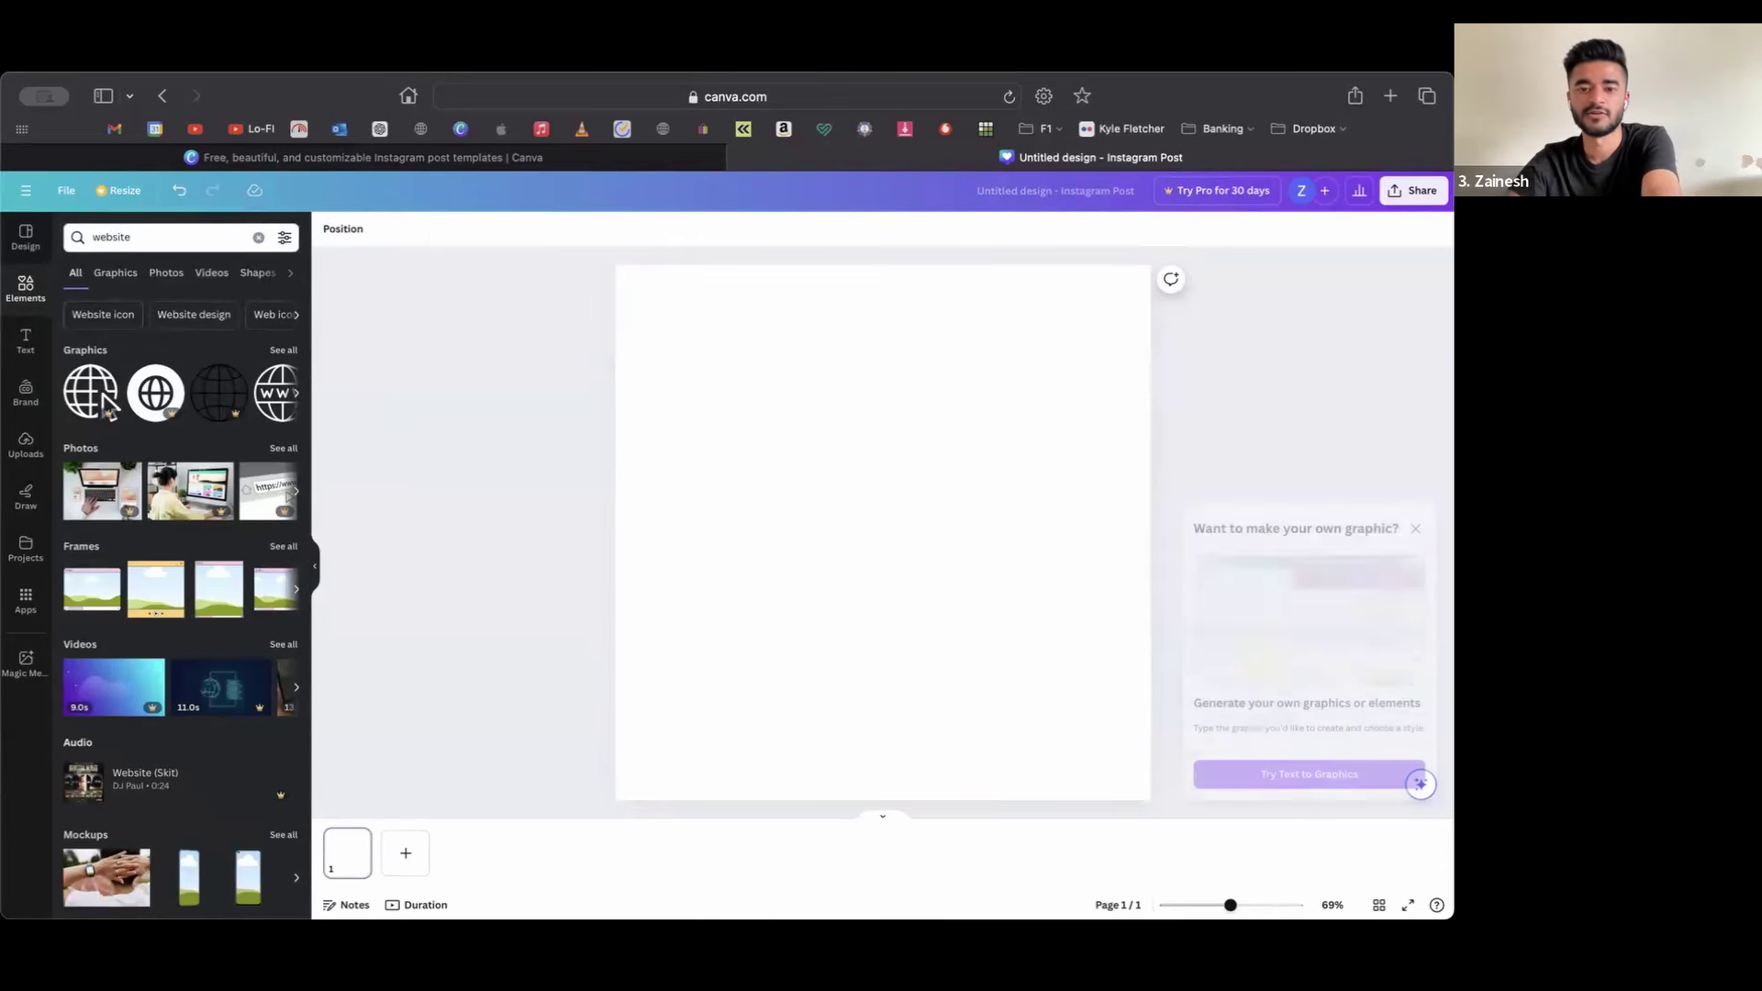
click(1416, 530)
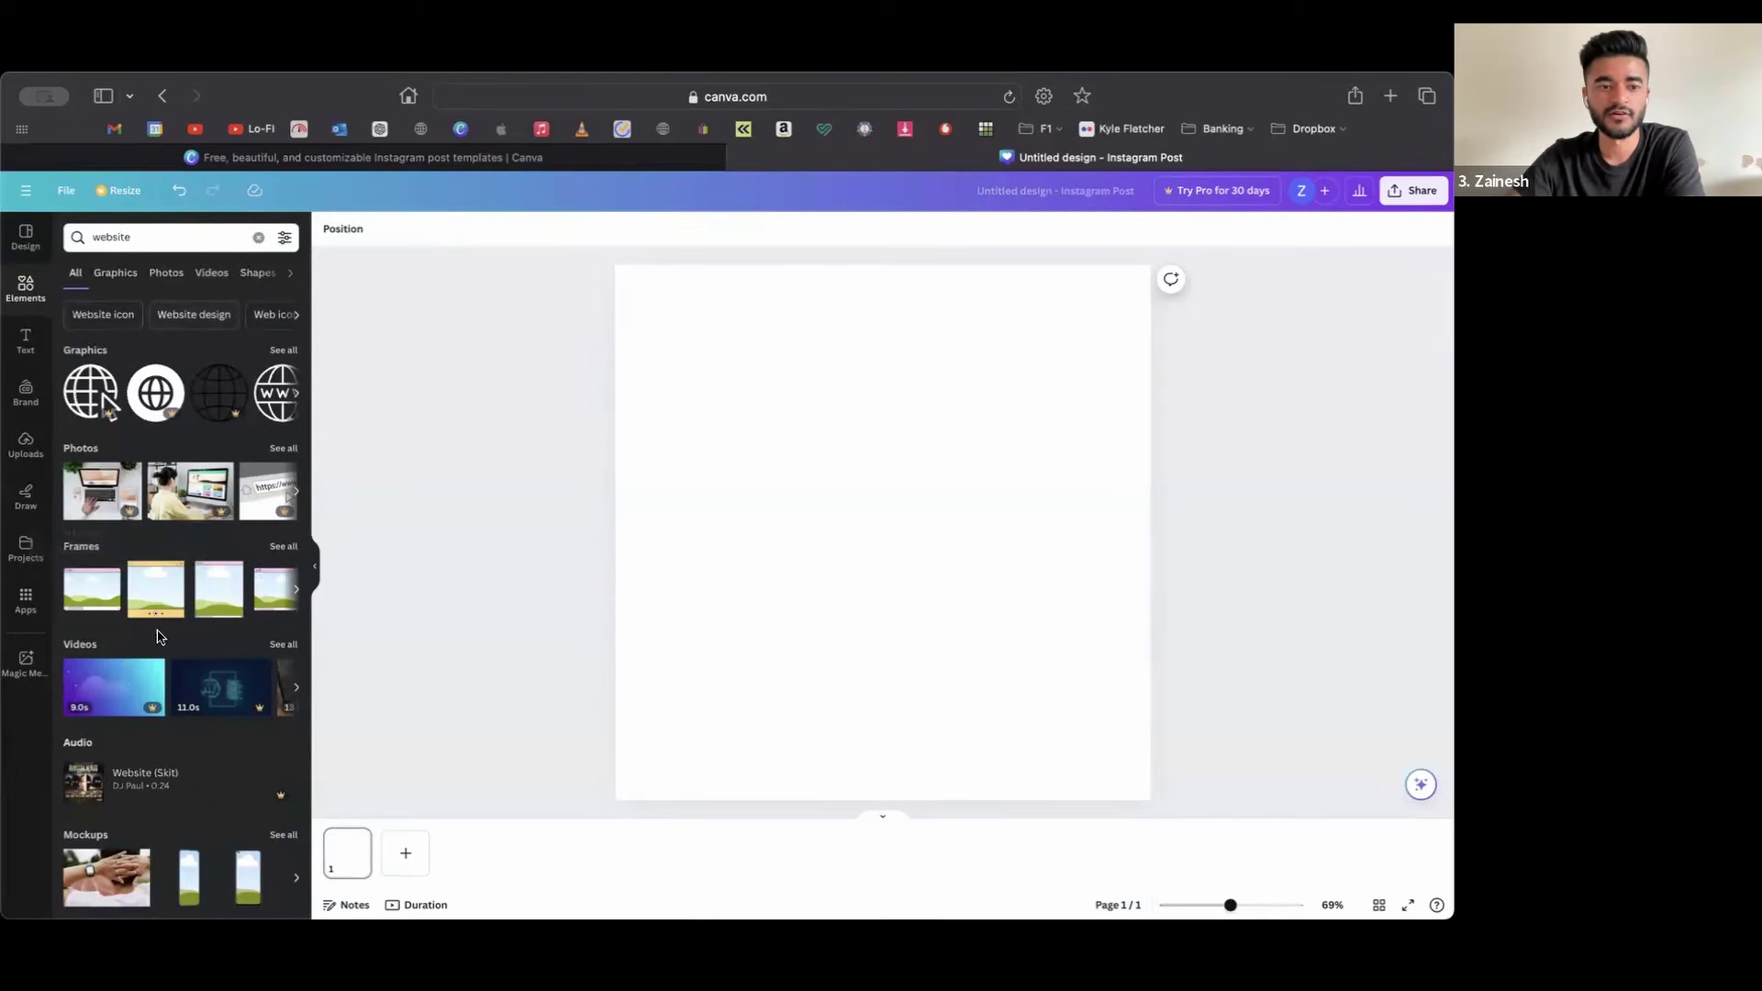
- Show all frames matching "website", add the pink browser-window frame and enlarge it in the centre of the page
click(284, 547)
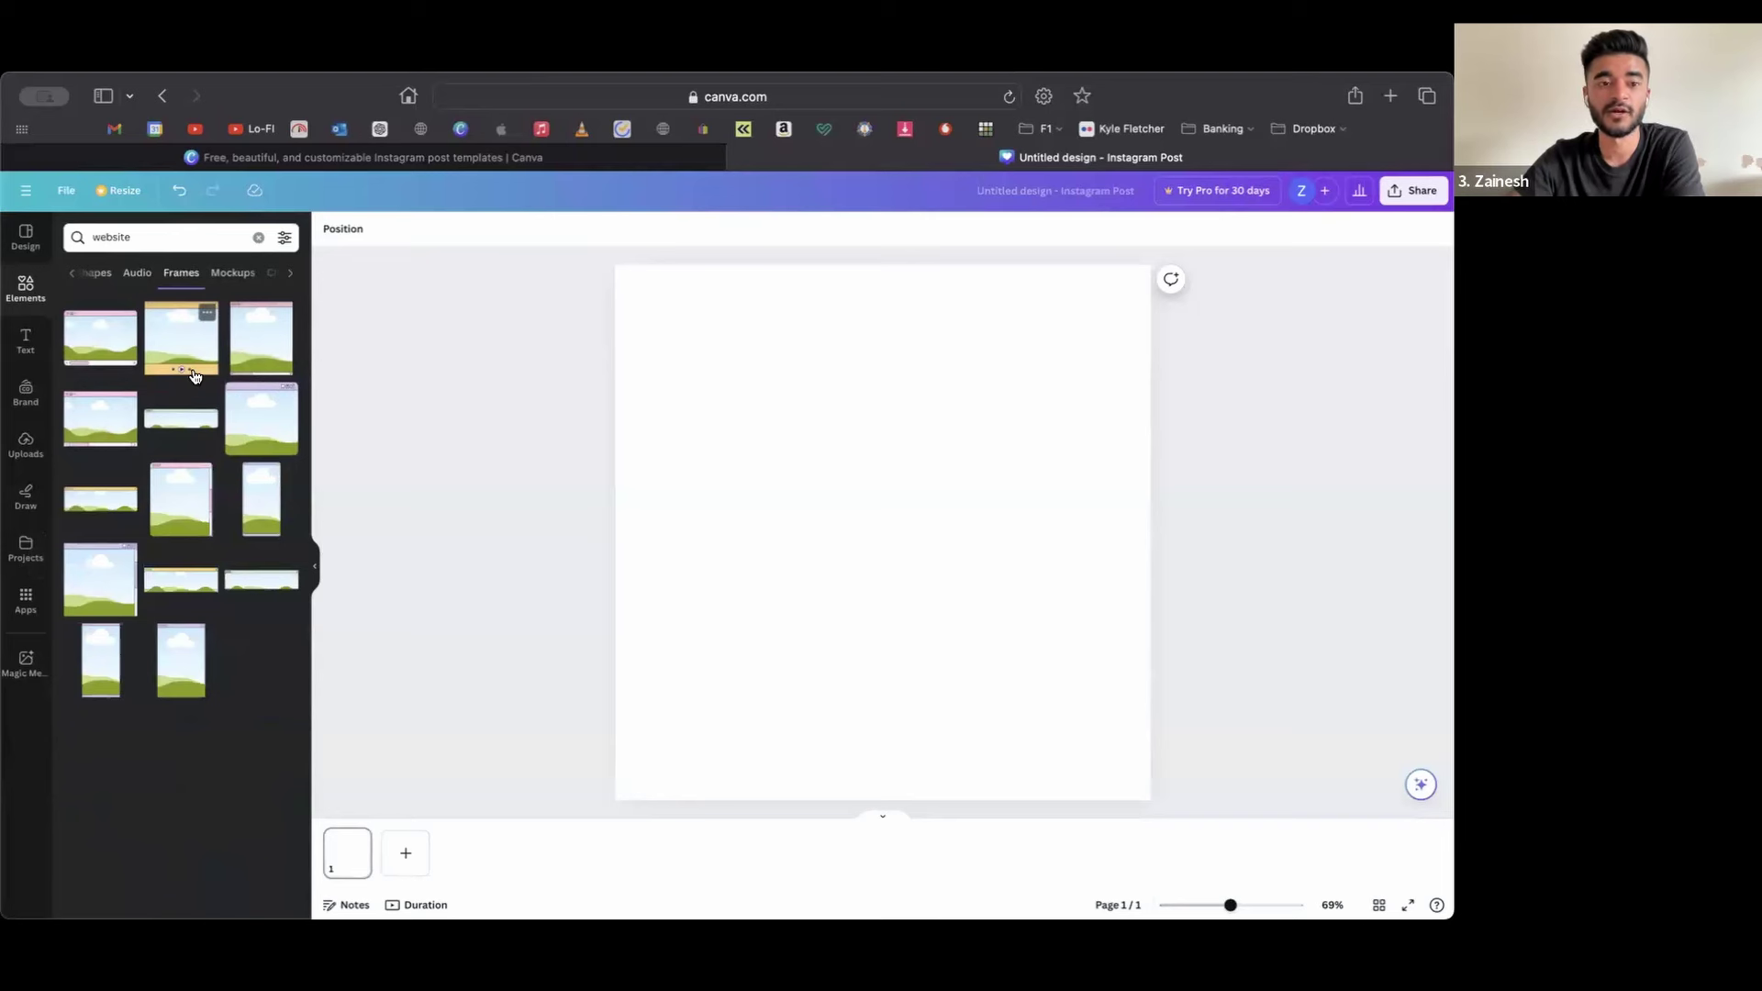
click(112, 348)
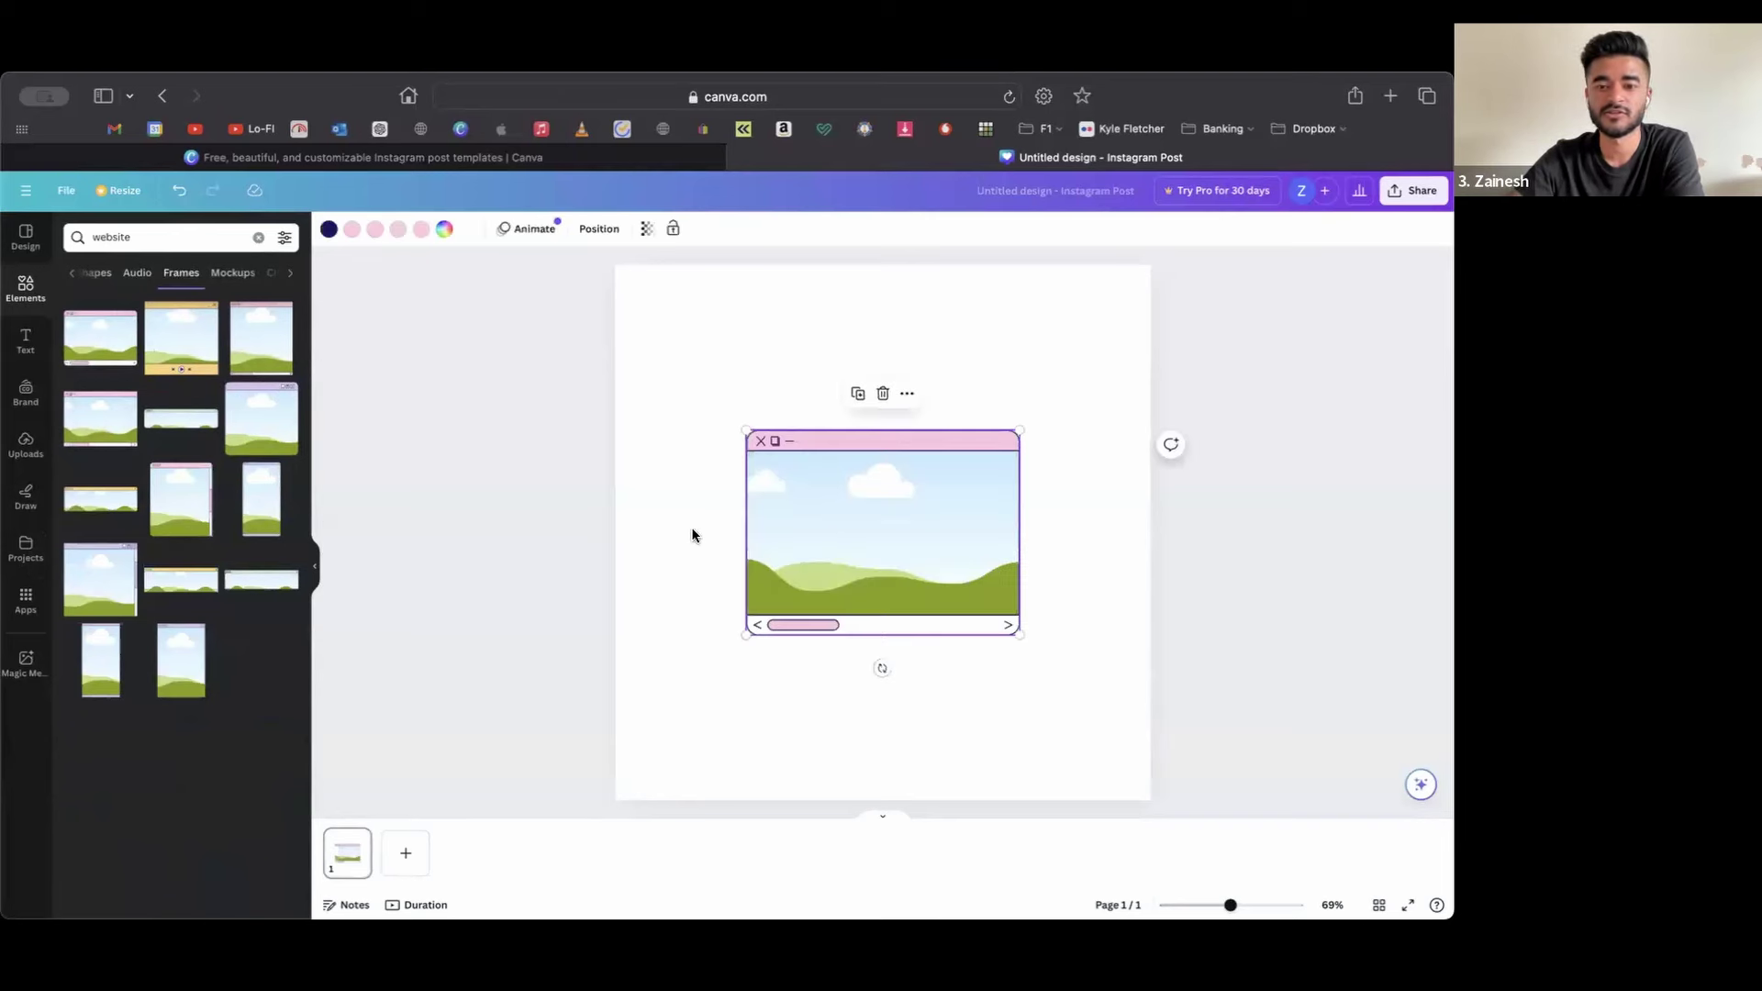
click(844, 518)
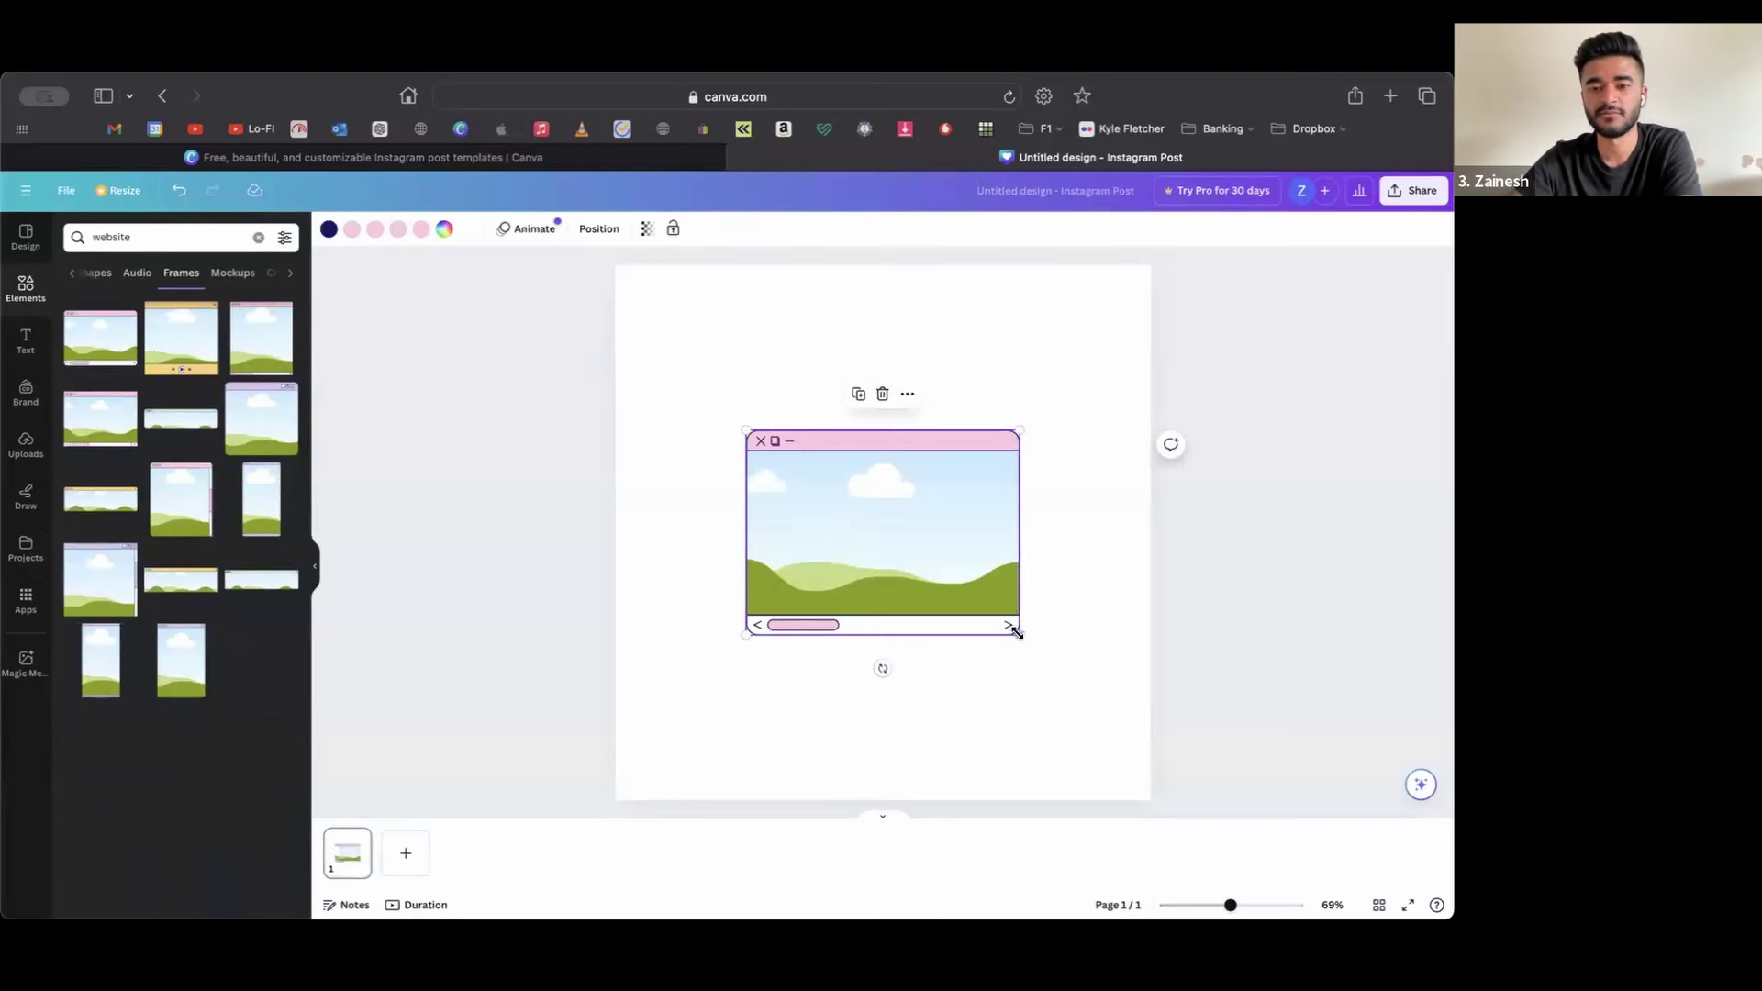
drag(1016, 631, 1090, 692)
drag(1027, 578, 994, 559)
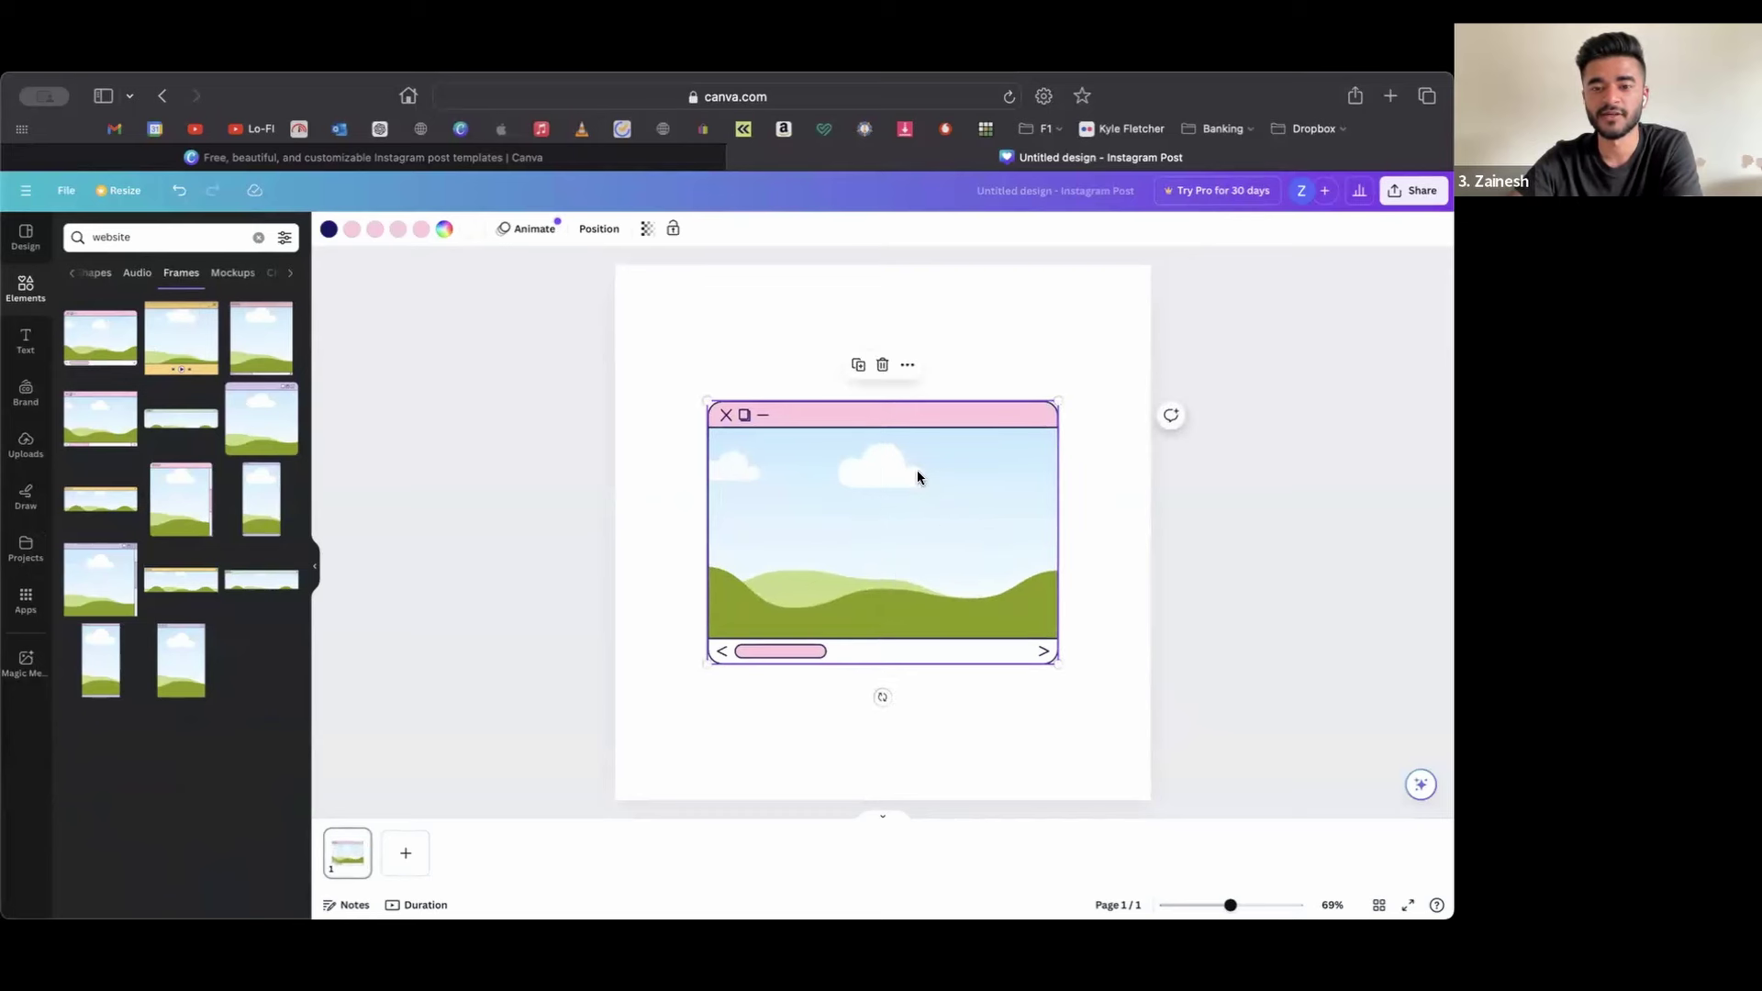
- Delete the pink browser-window frame from the page
click(664, 500)
click(800, 497)
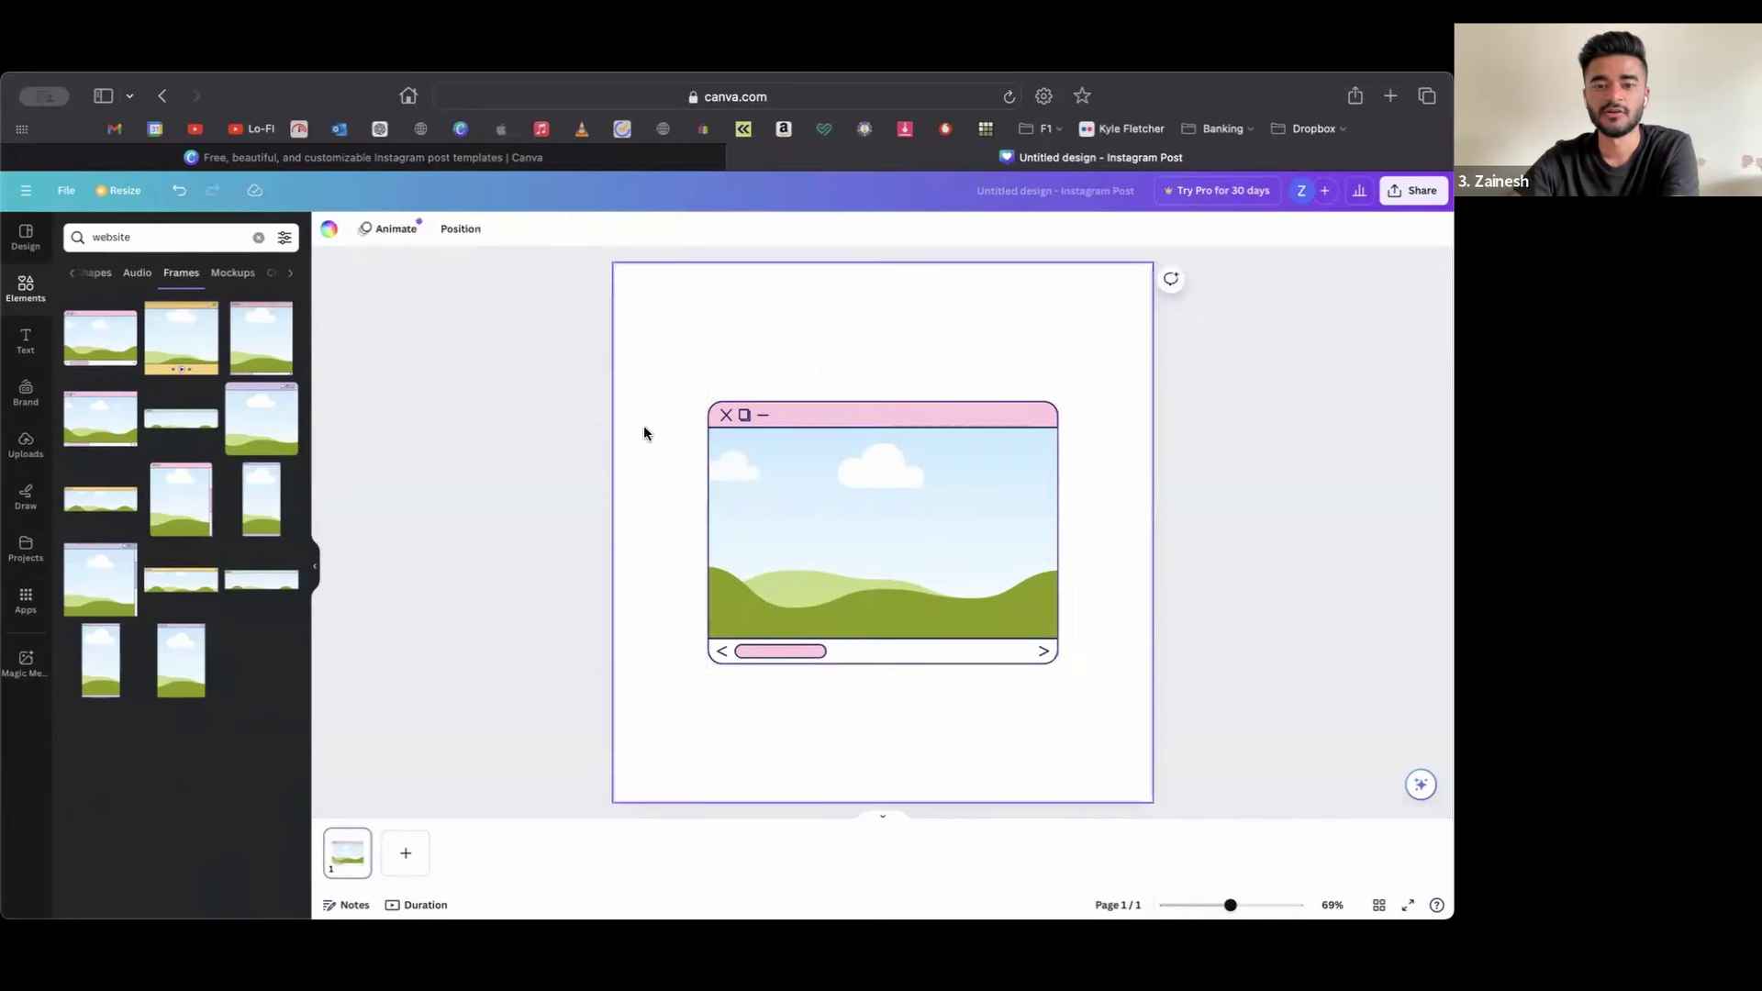
key(Delete)
- Clear the "website" search and show all basic-shape frames from the elements overview
click(72, 275)
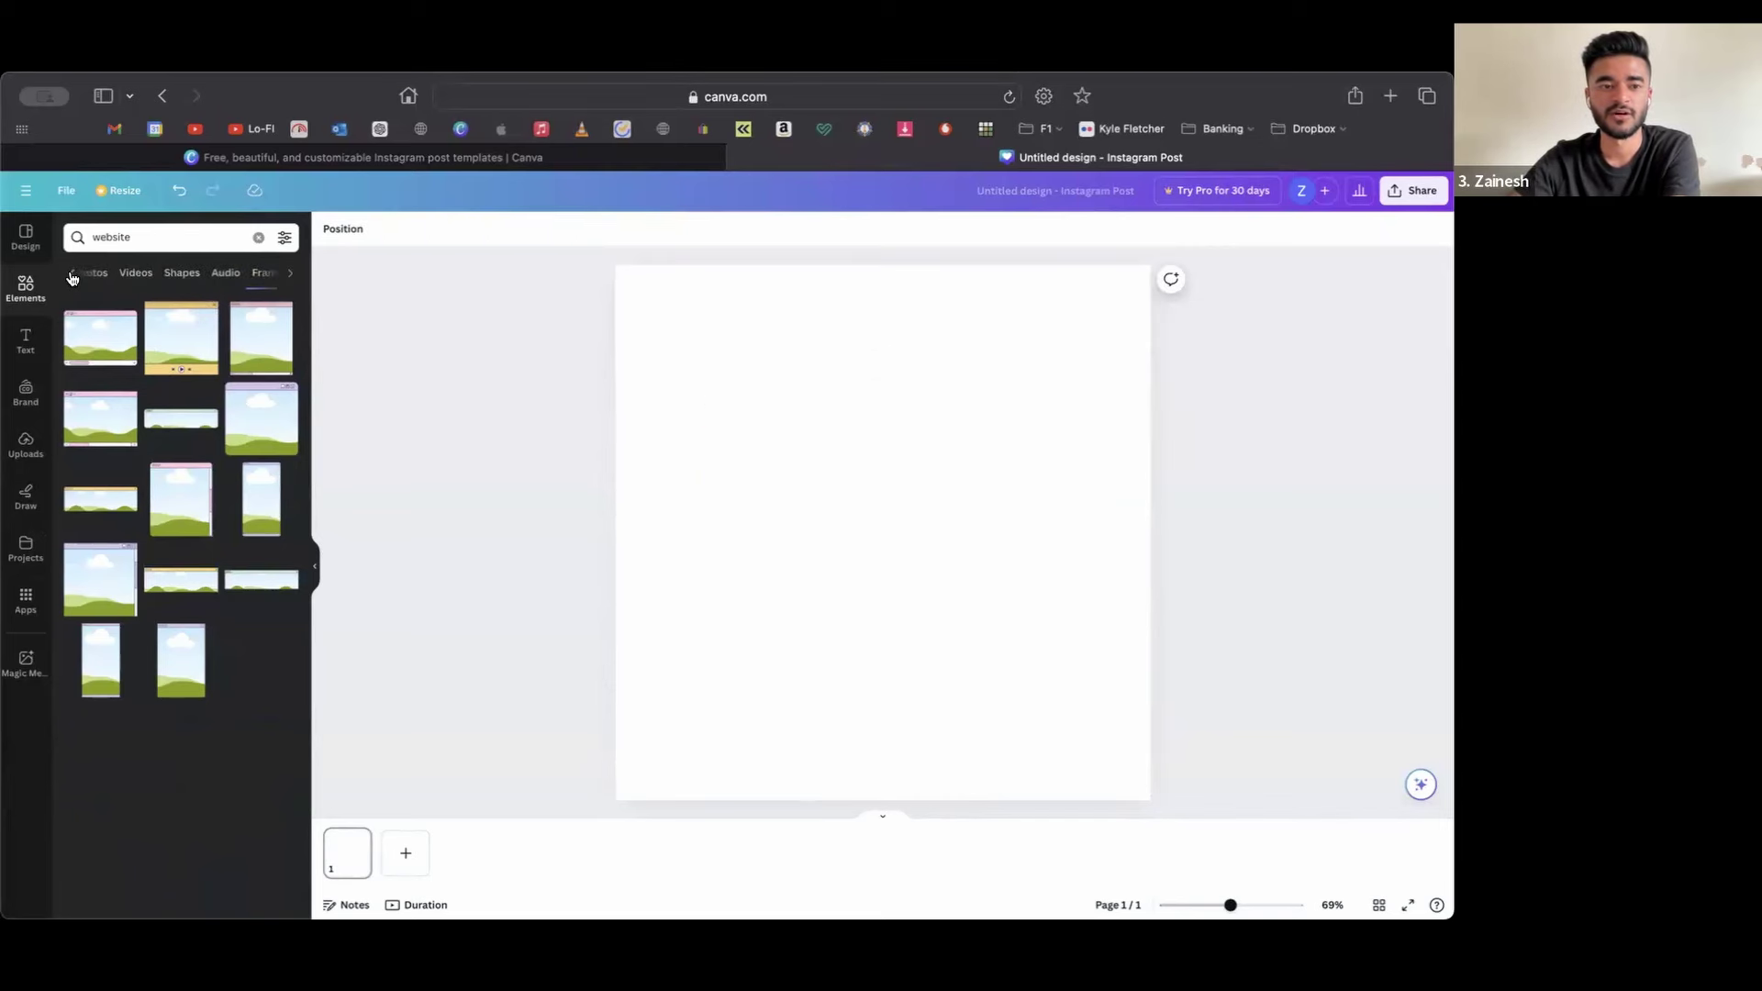
click(259, 237)
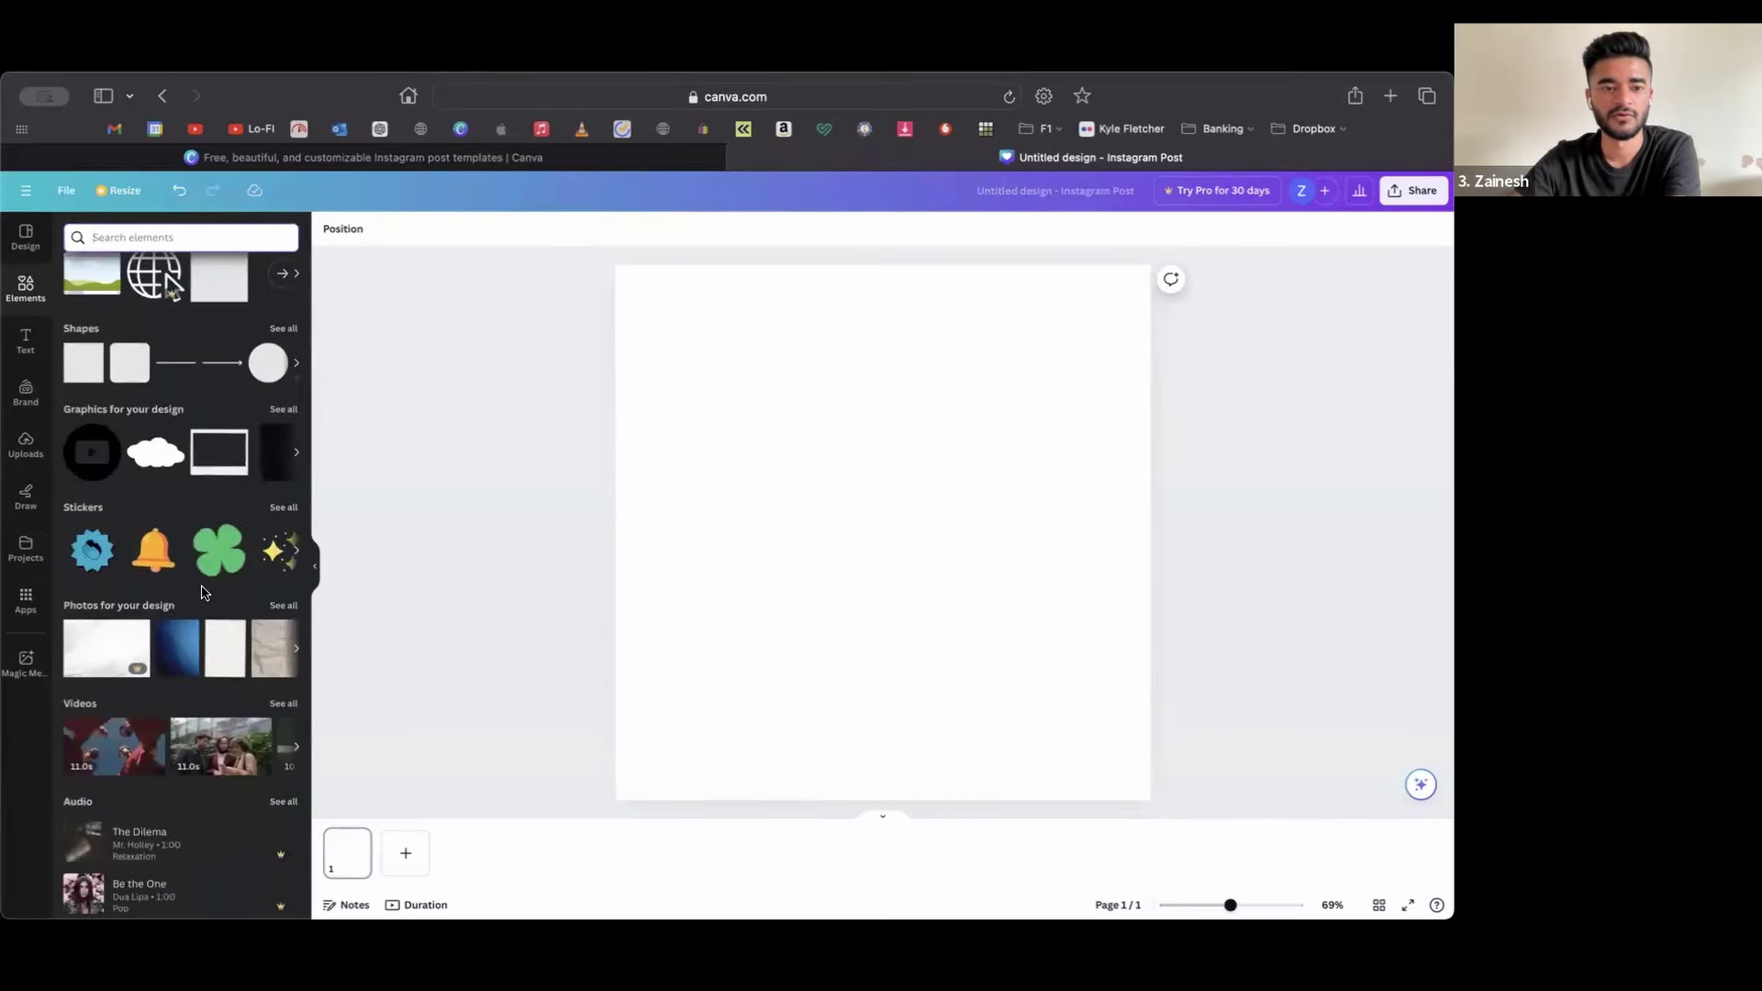
scroll(202, 591, down, 3)
scroll(202, 592, down, 5)
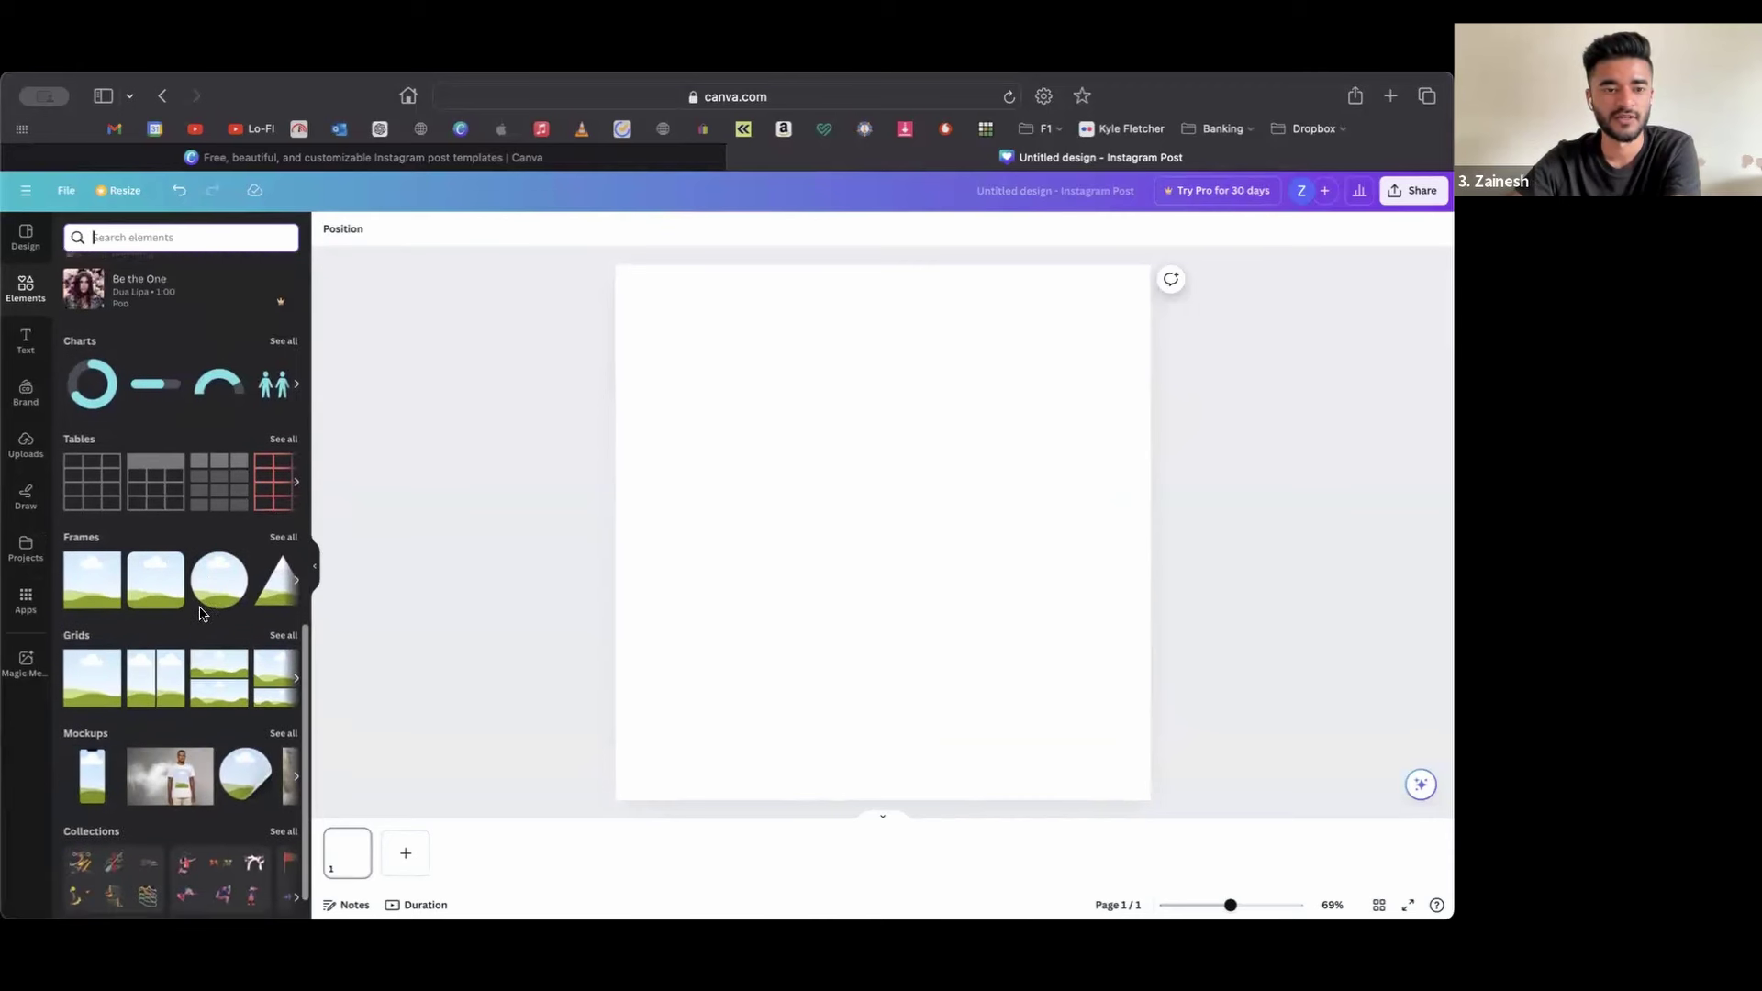
click(282, 496)
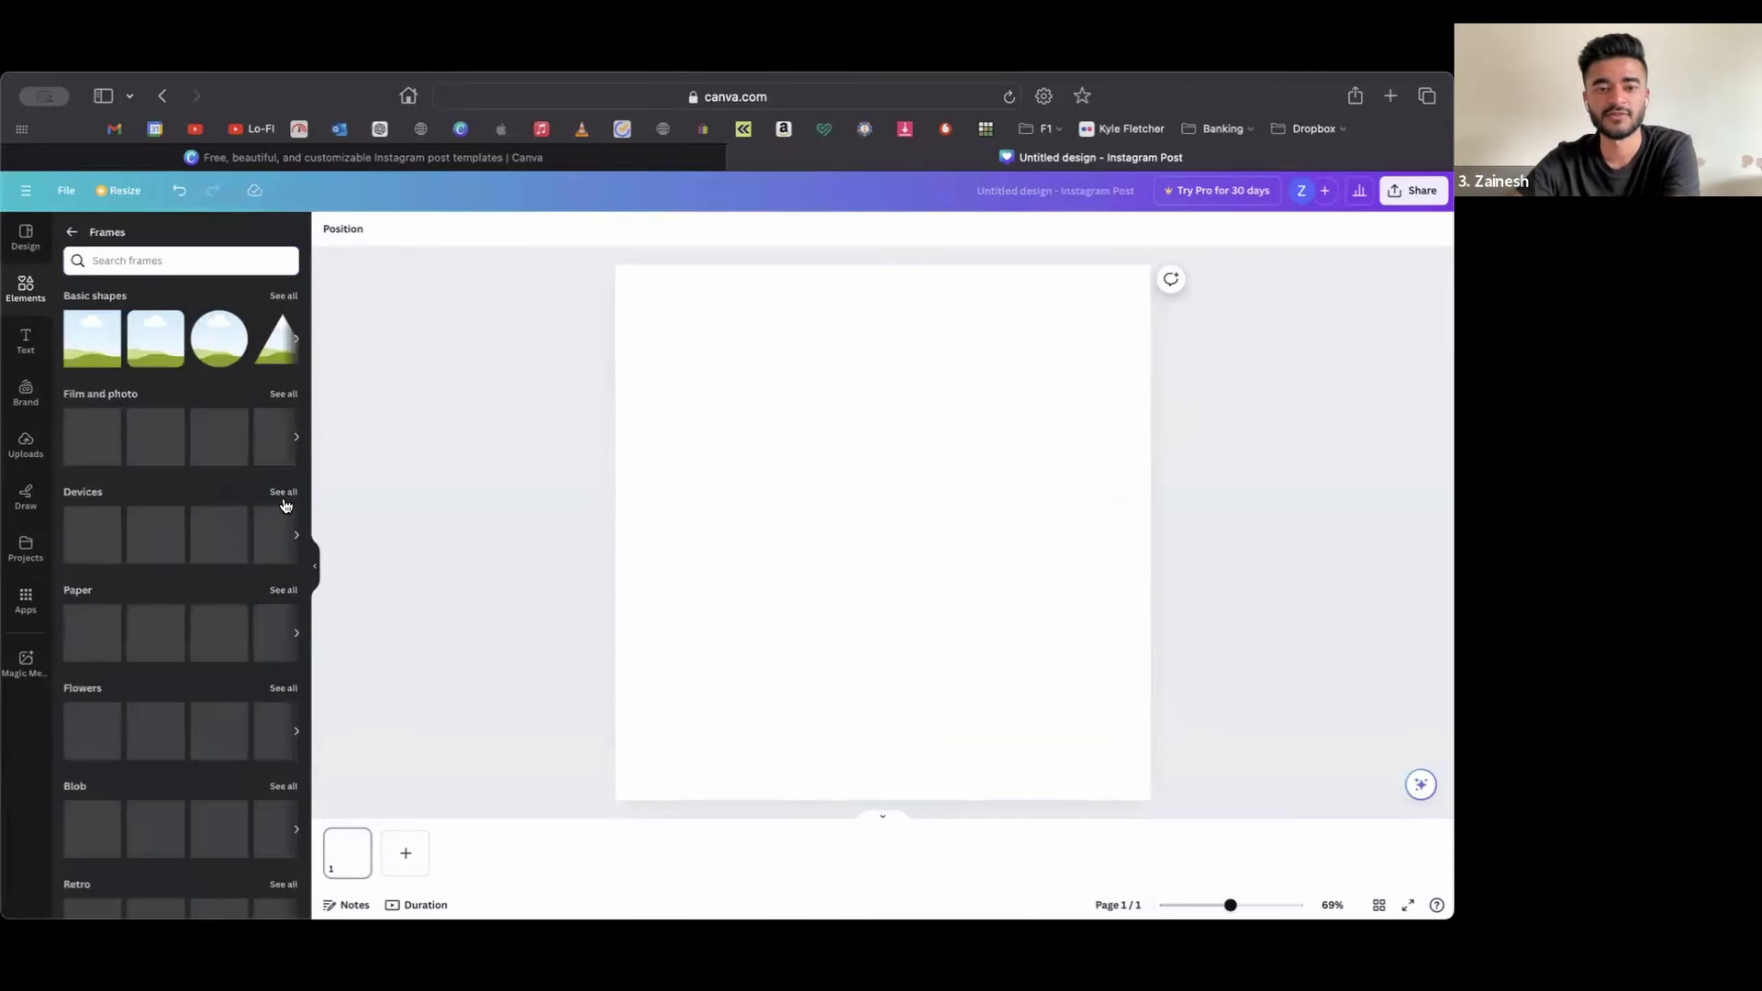
click(282, 296)
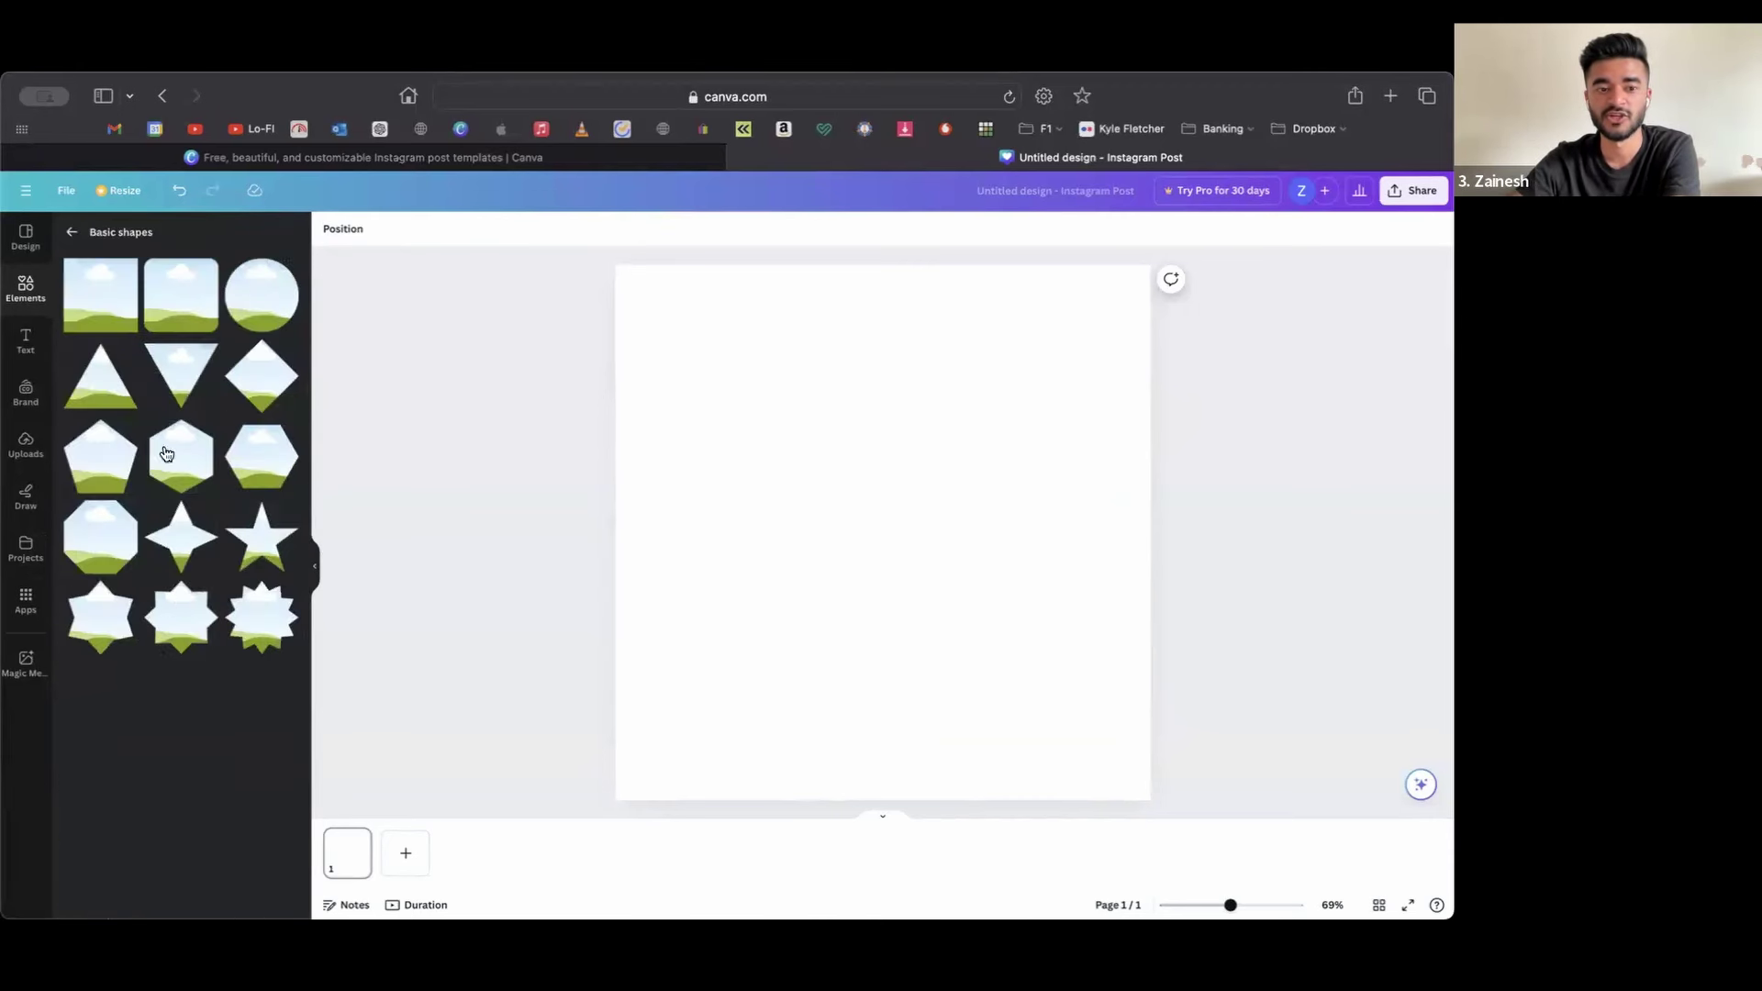
- Try out the diamond-shaped frame on the page and remove it
click(248, 384)
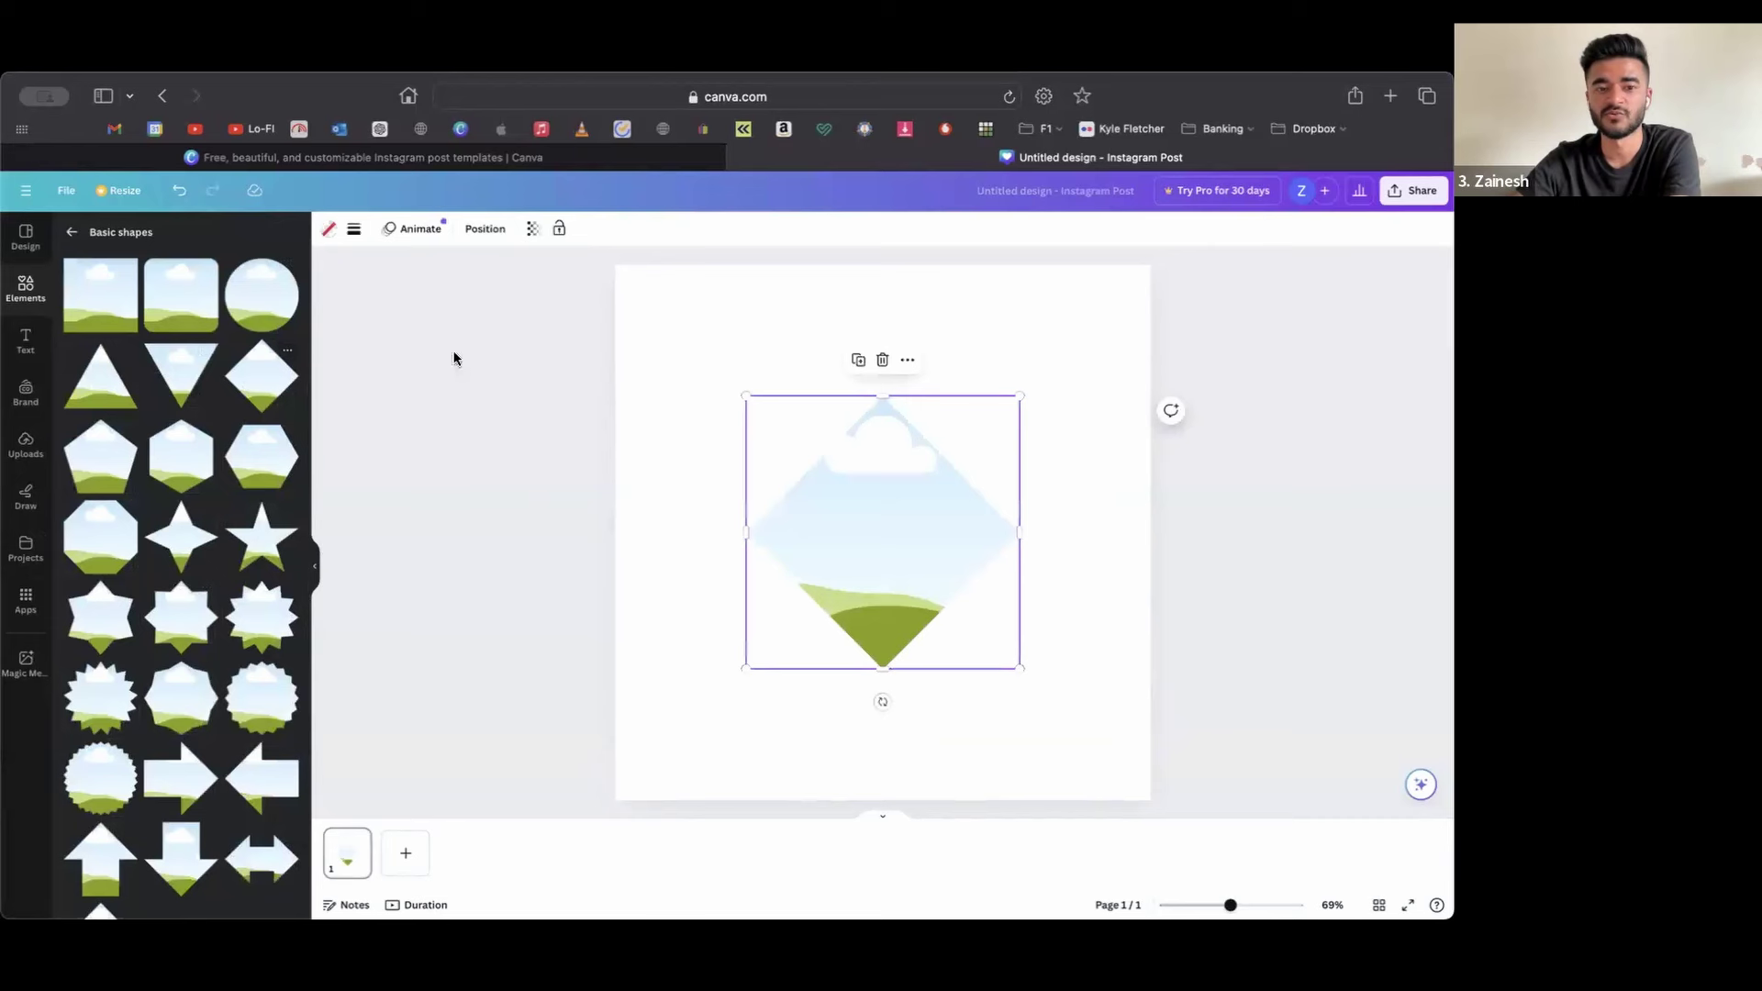
click(1052, 498)
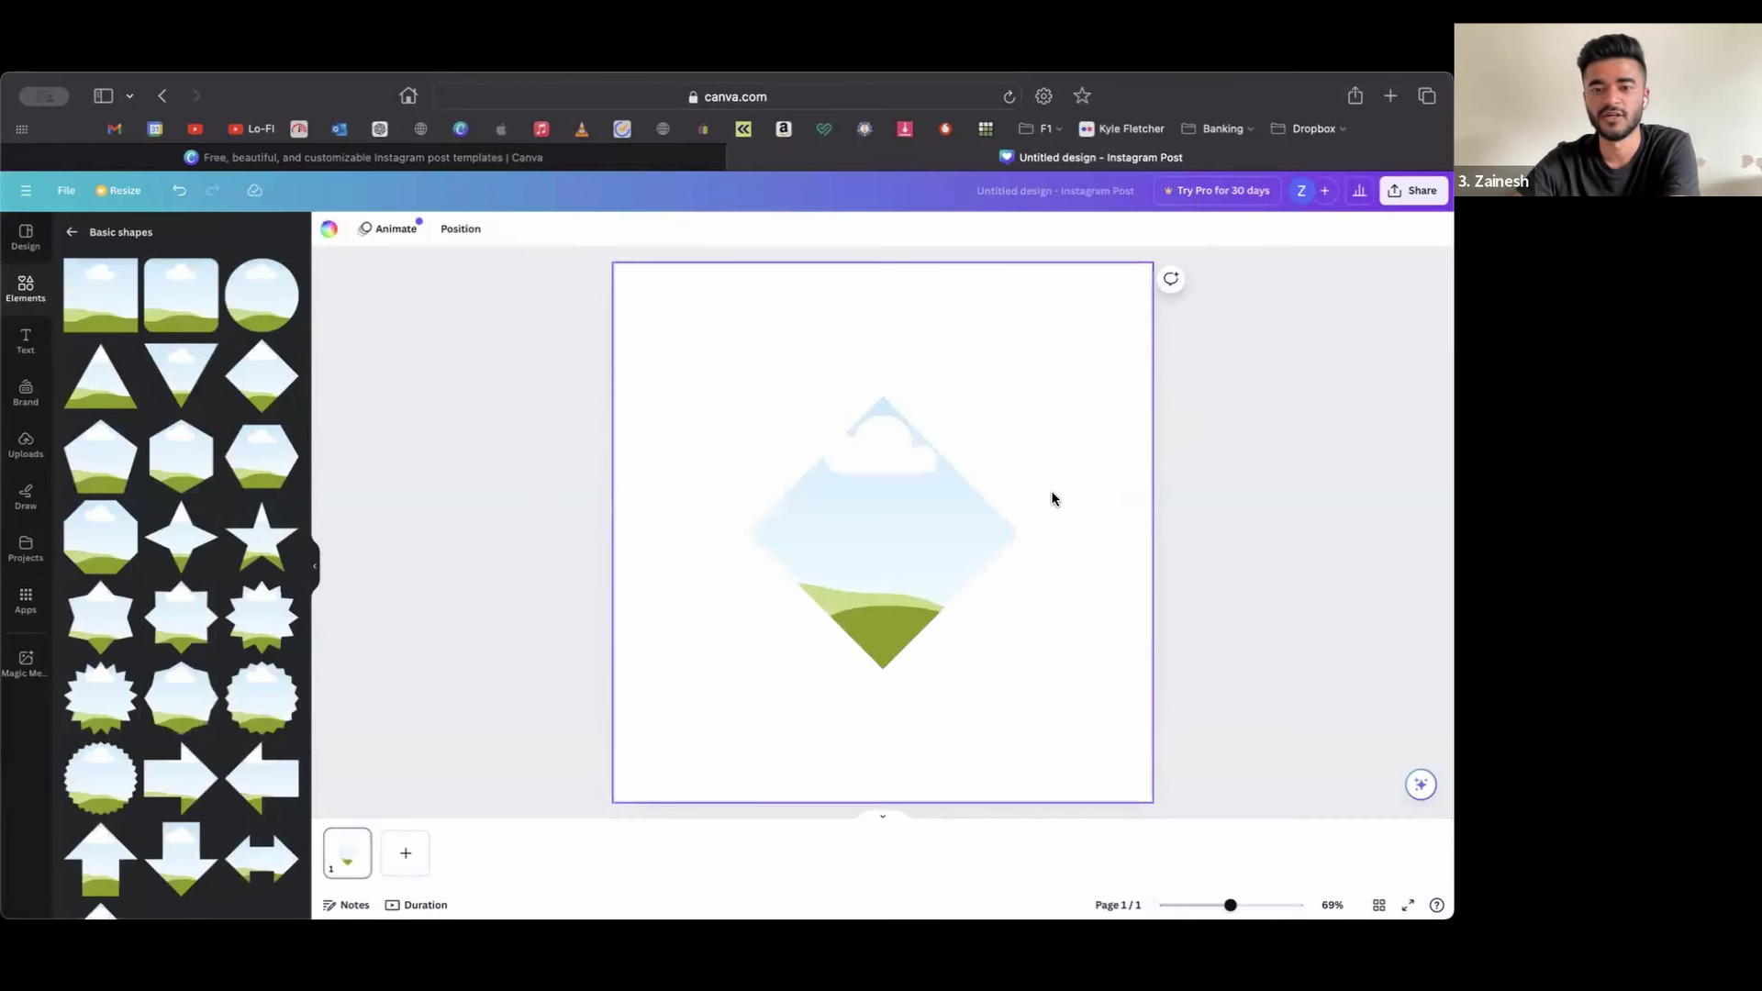
click(917, 557)
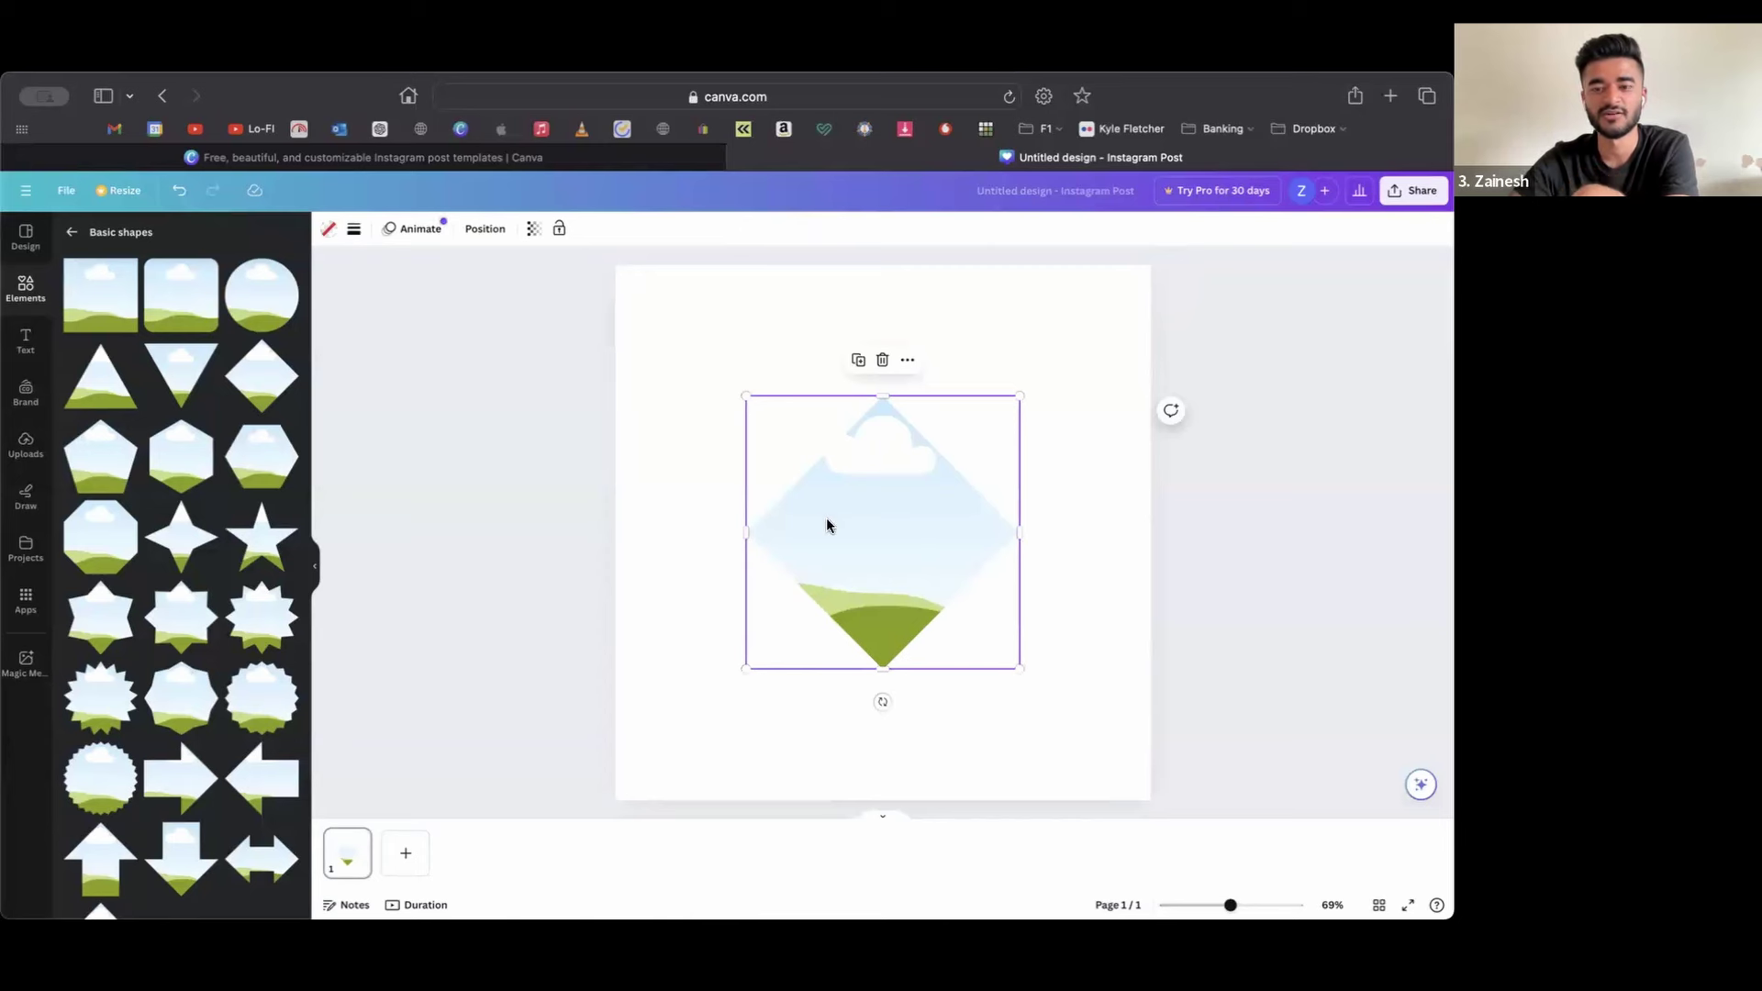
key(Delete)
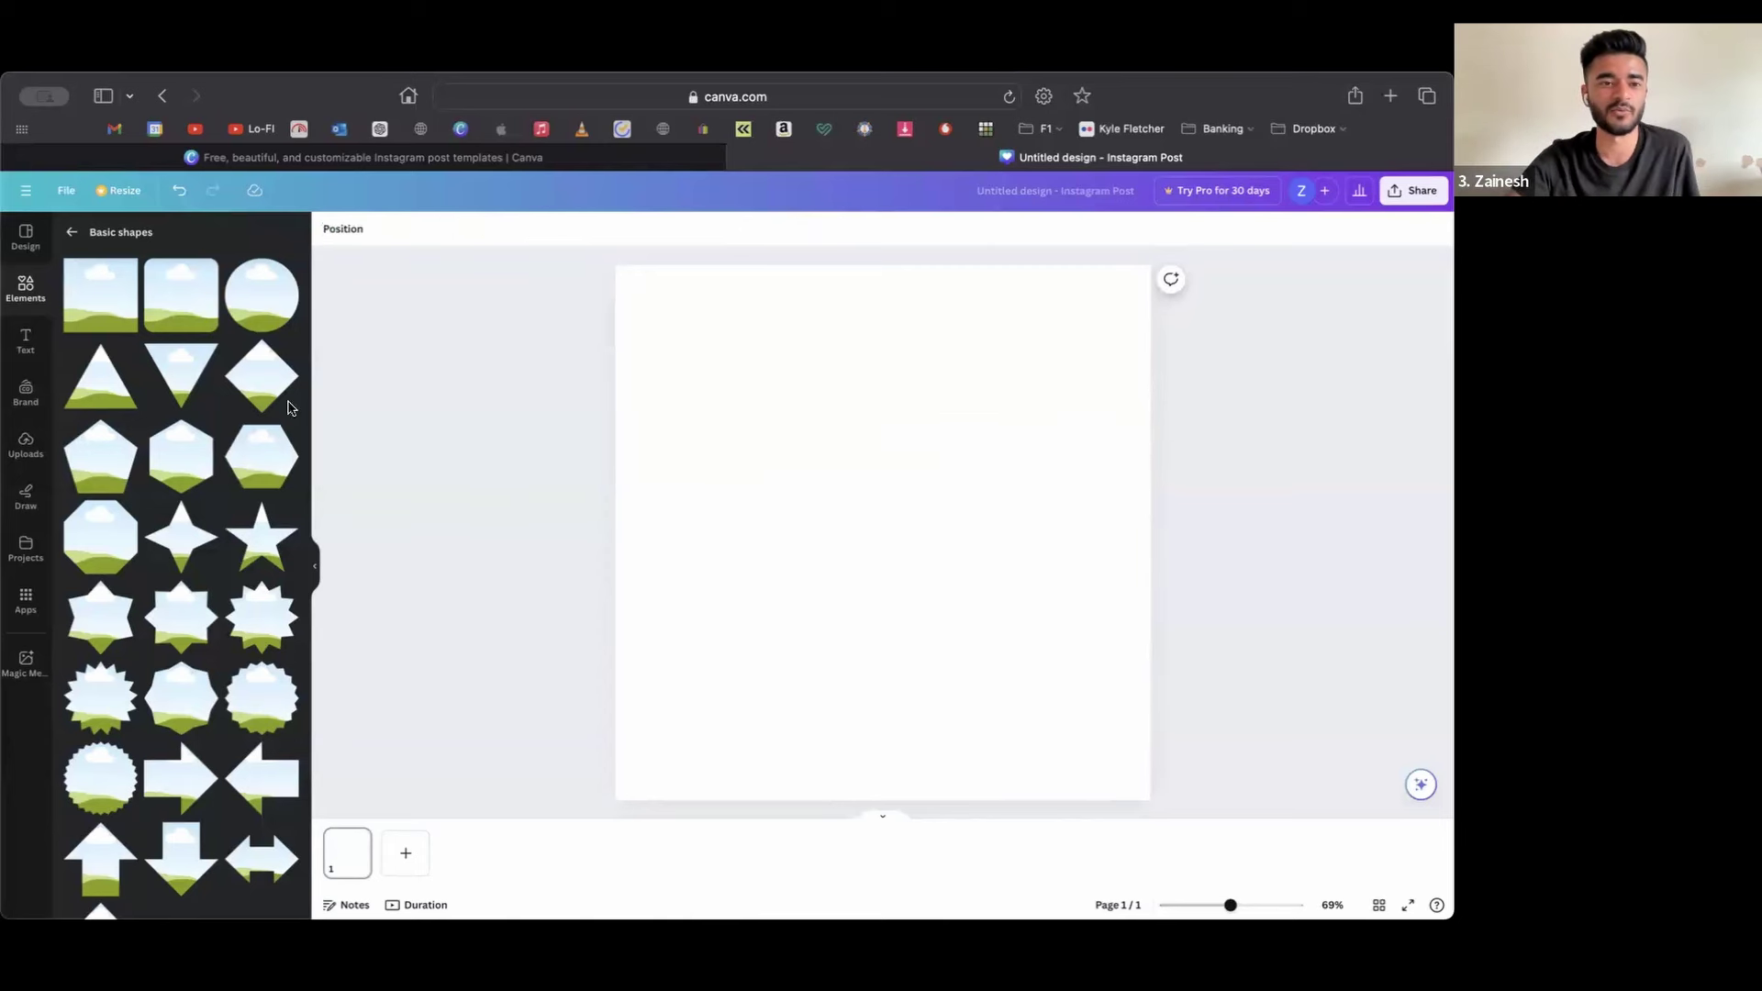
- Look over the remaining basic-shape frames and the other frame categories, and return to the elements overview
scroll(210, 538, down, 3)
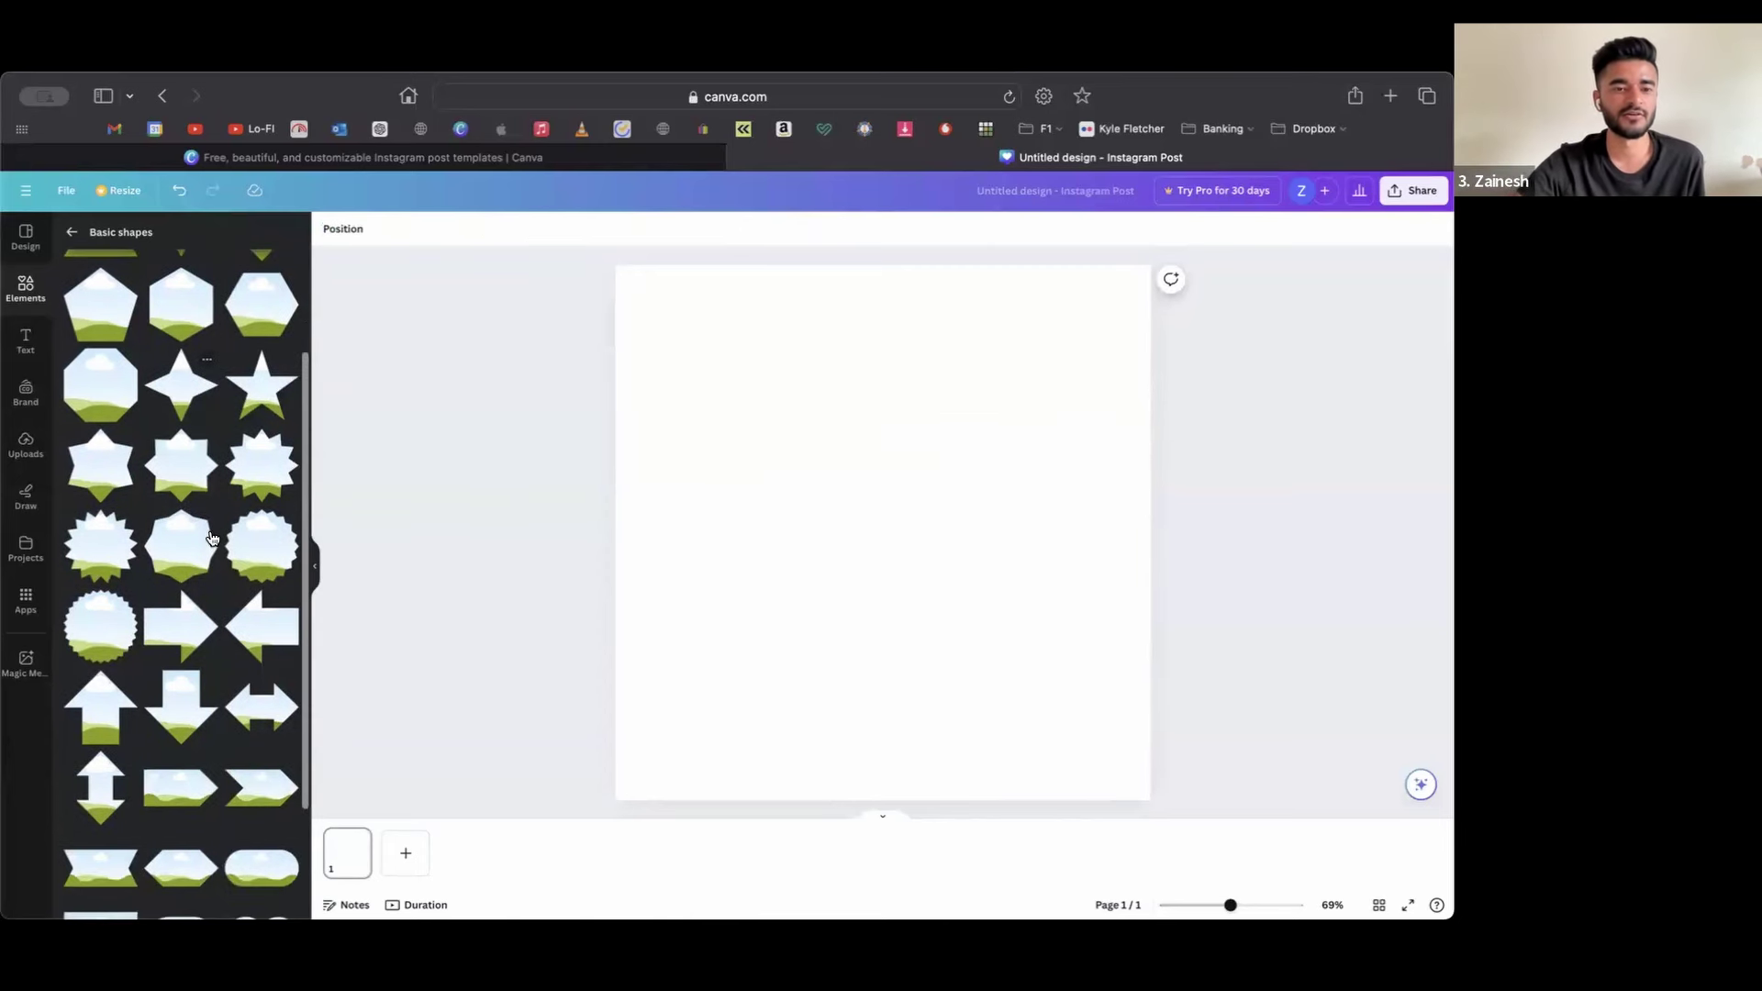
click(74, 235)
scroll(217, 422, down, 5)
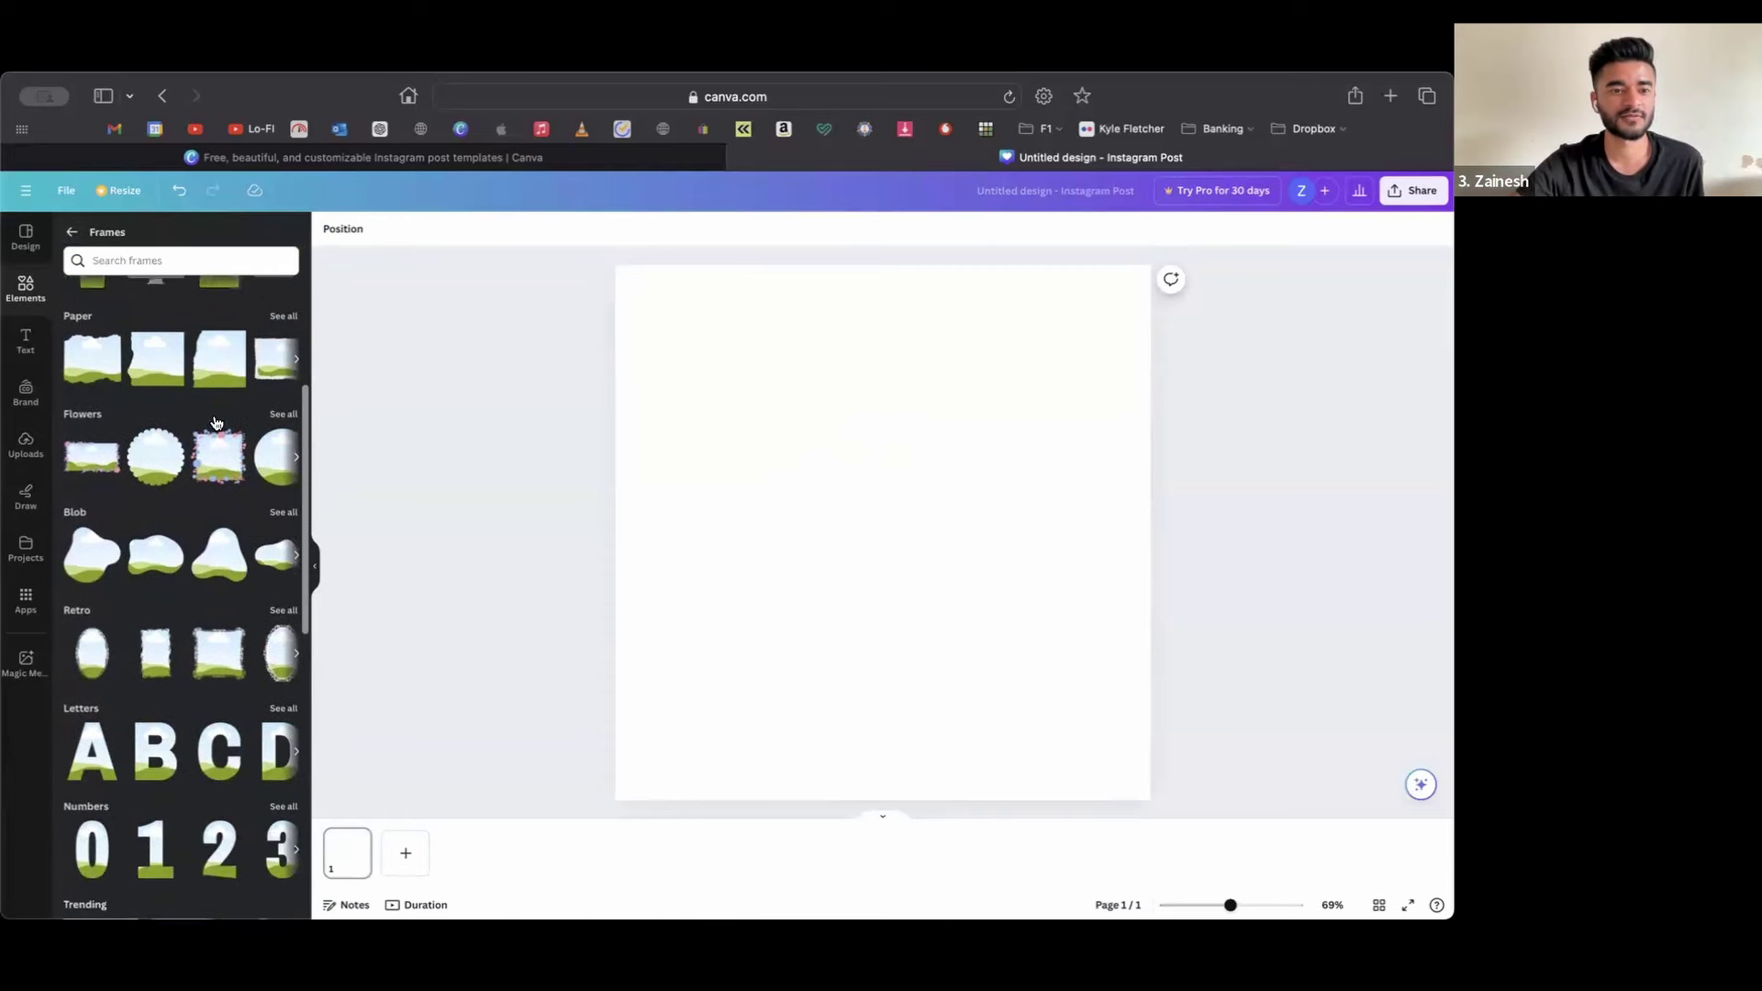
scroll(193, 576, down, 5)
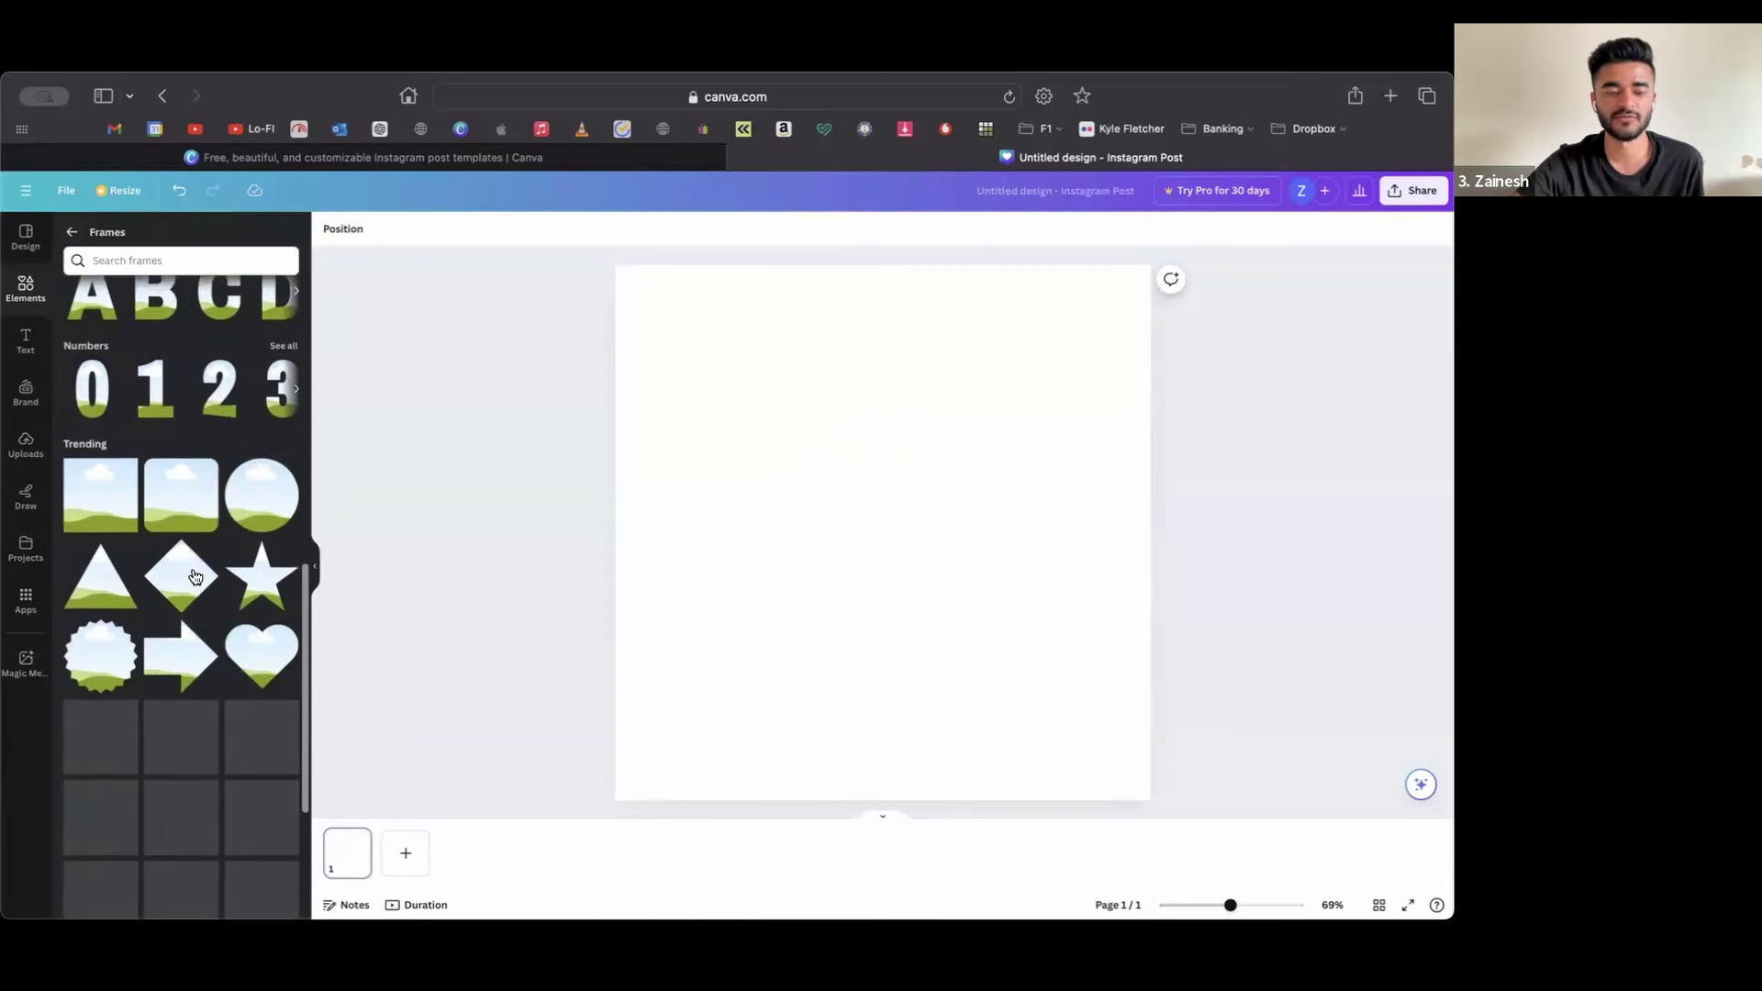
scroll(184, 590, up, 8)
click(72, 232)
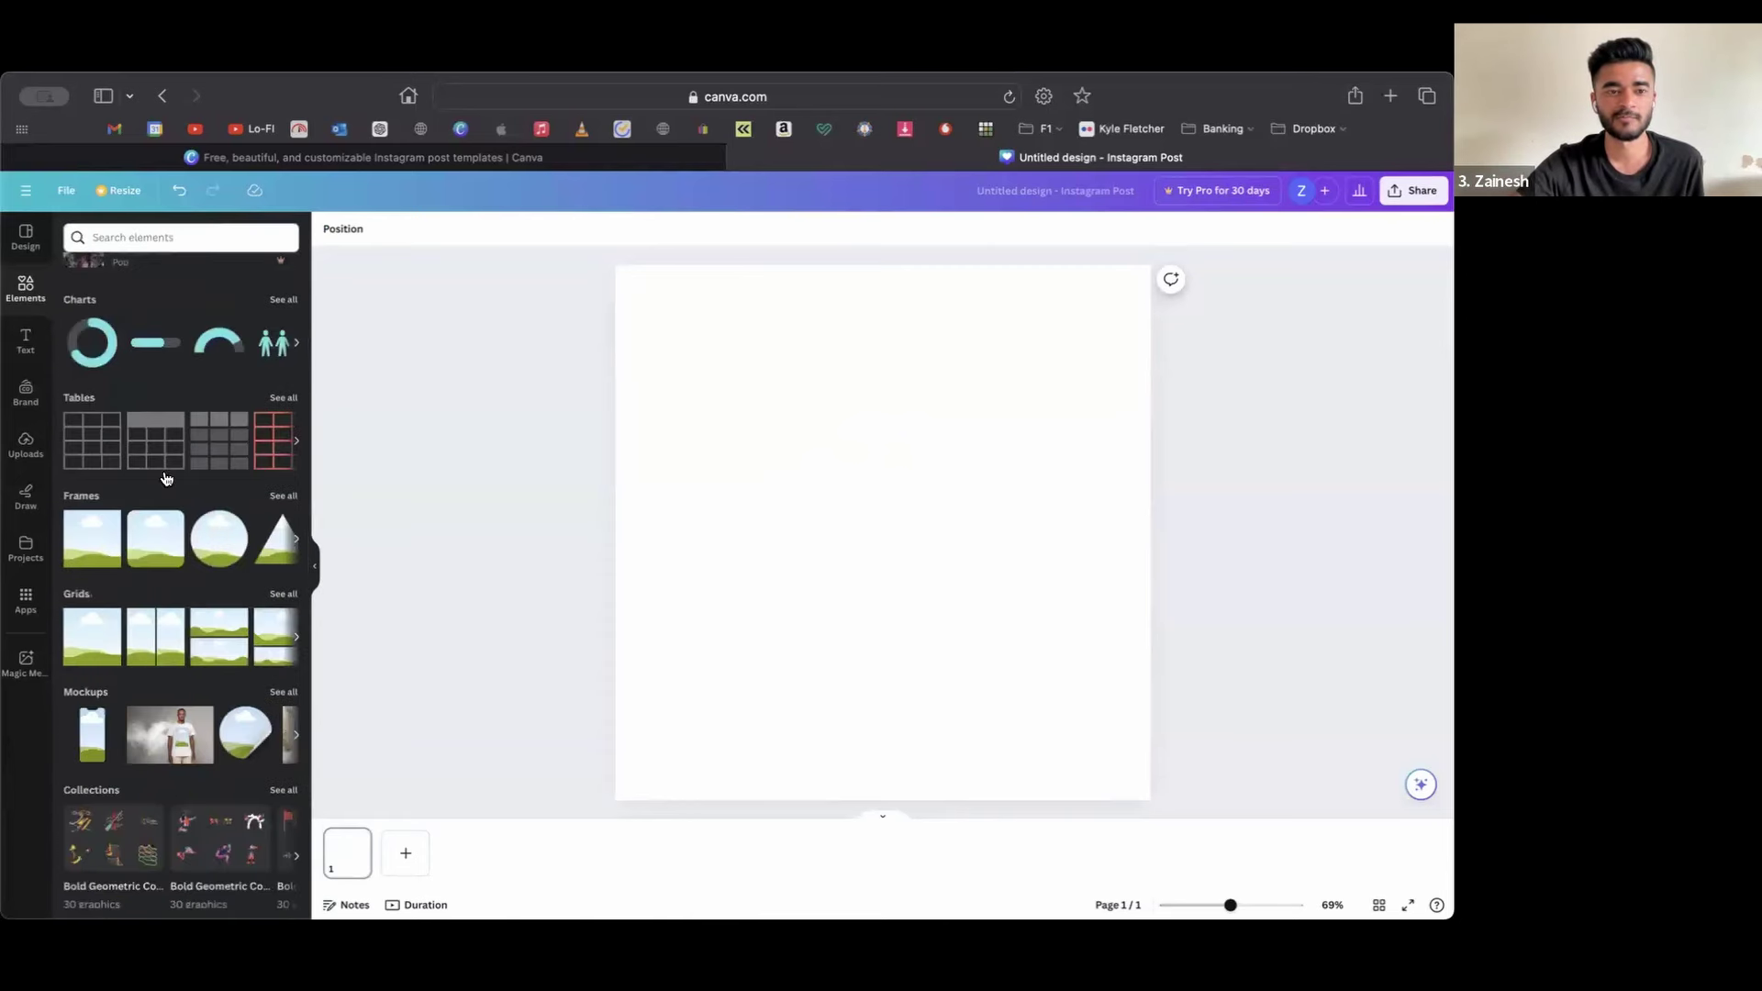
- Show all smartphone mockups and add the dark photo mockup of a person holding a phone
click(283, 694)
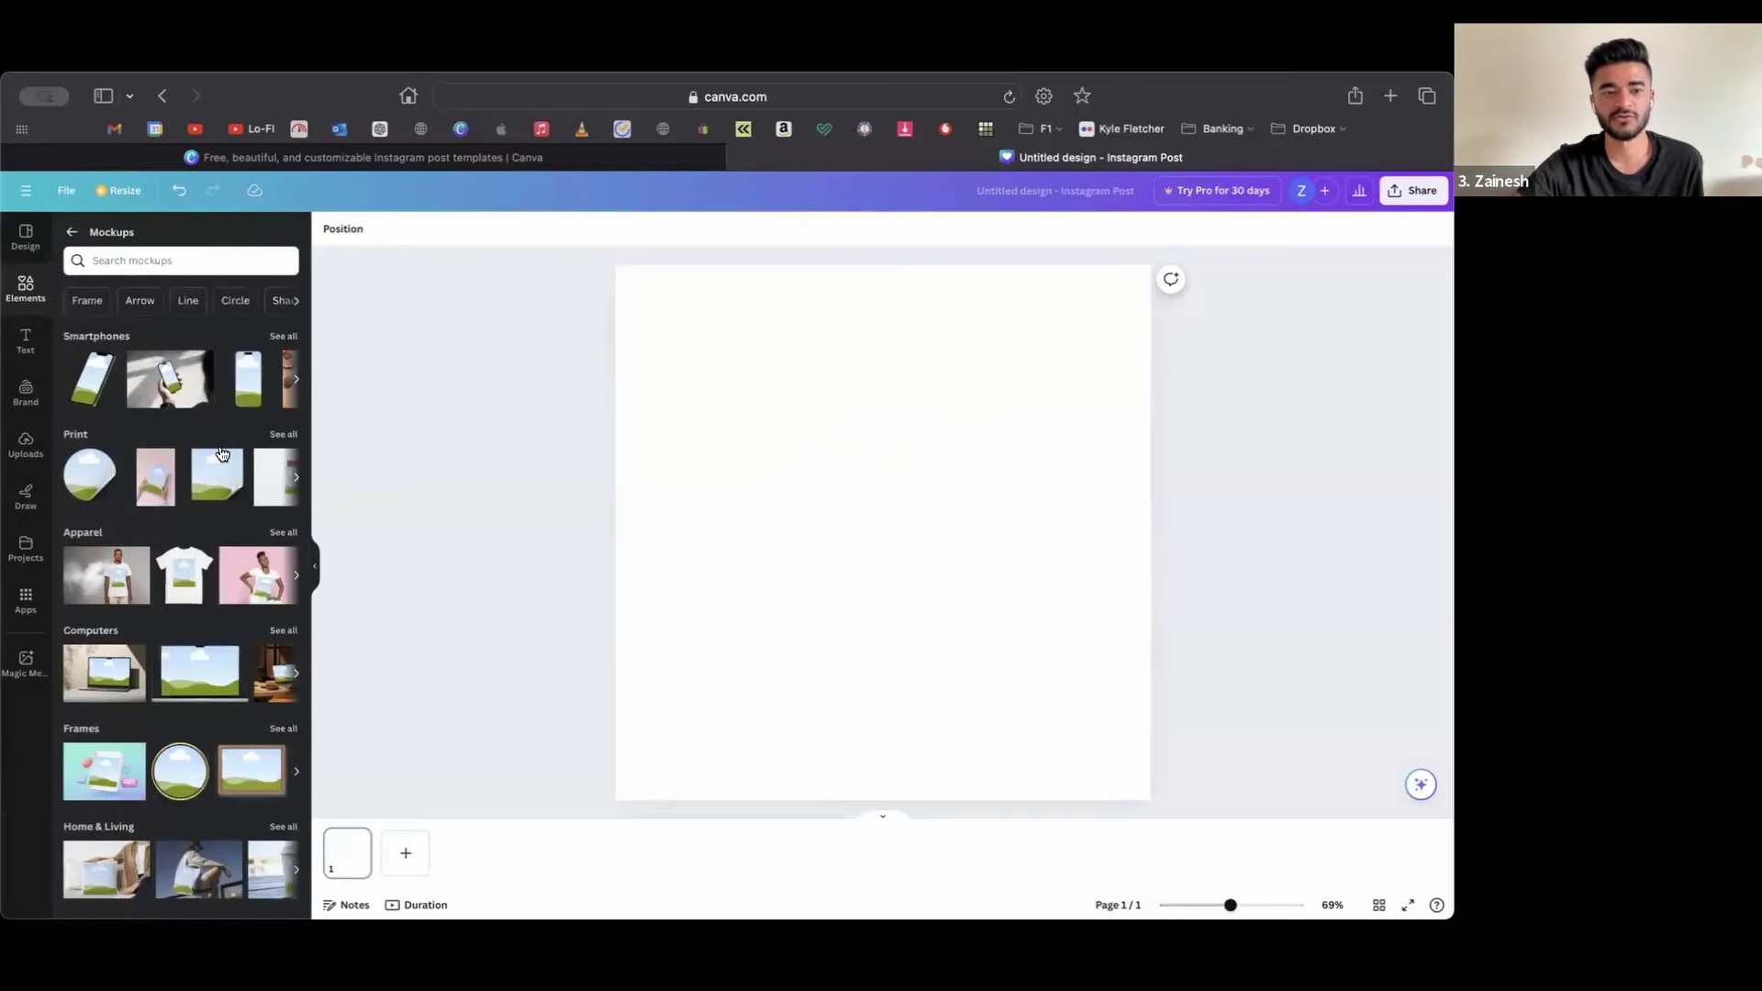
click(278, 337)
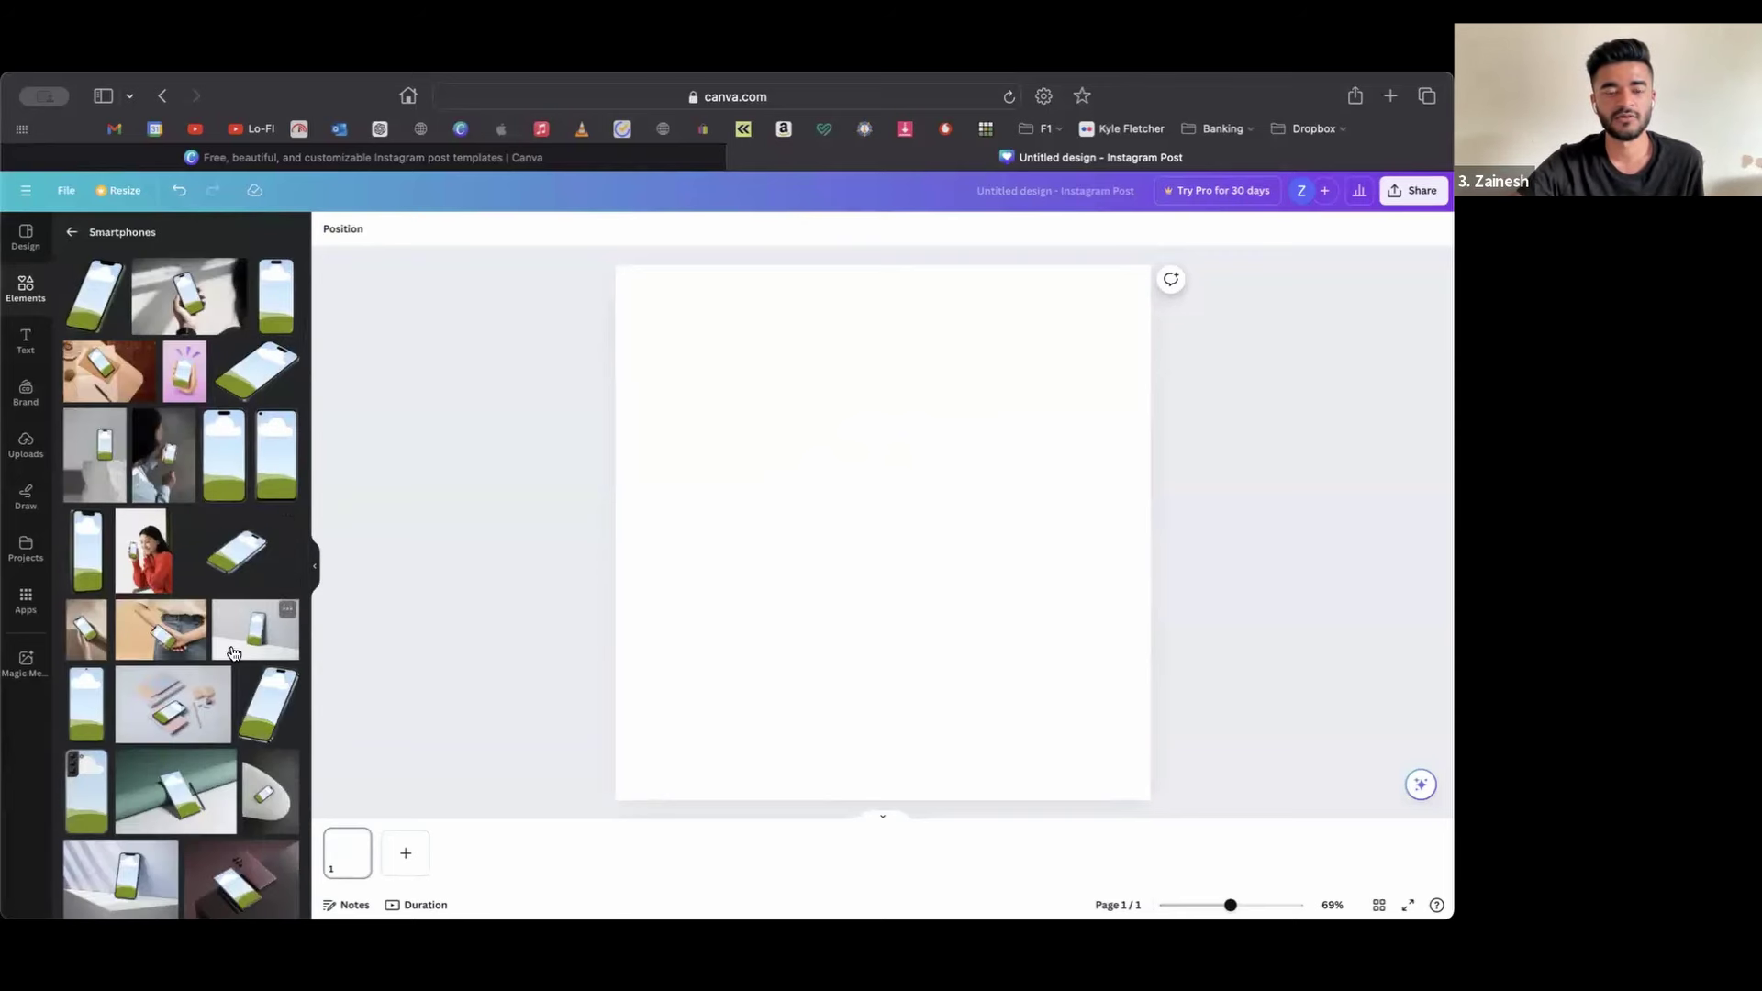
scroll(239, 597, down, 2)
scroll(234, 642, up, 2)
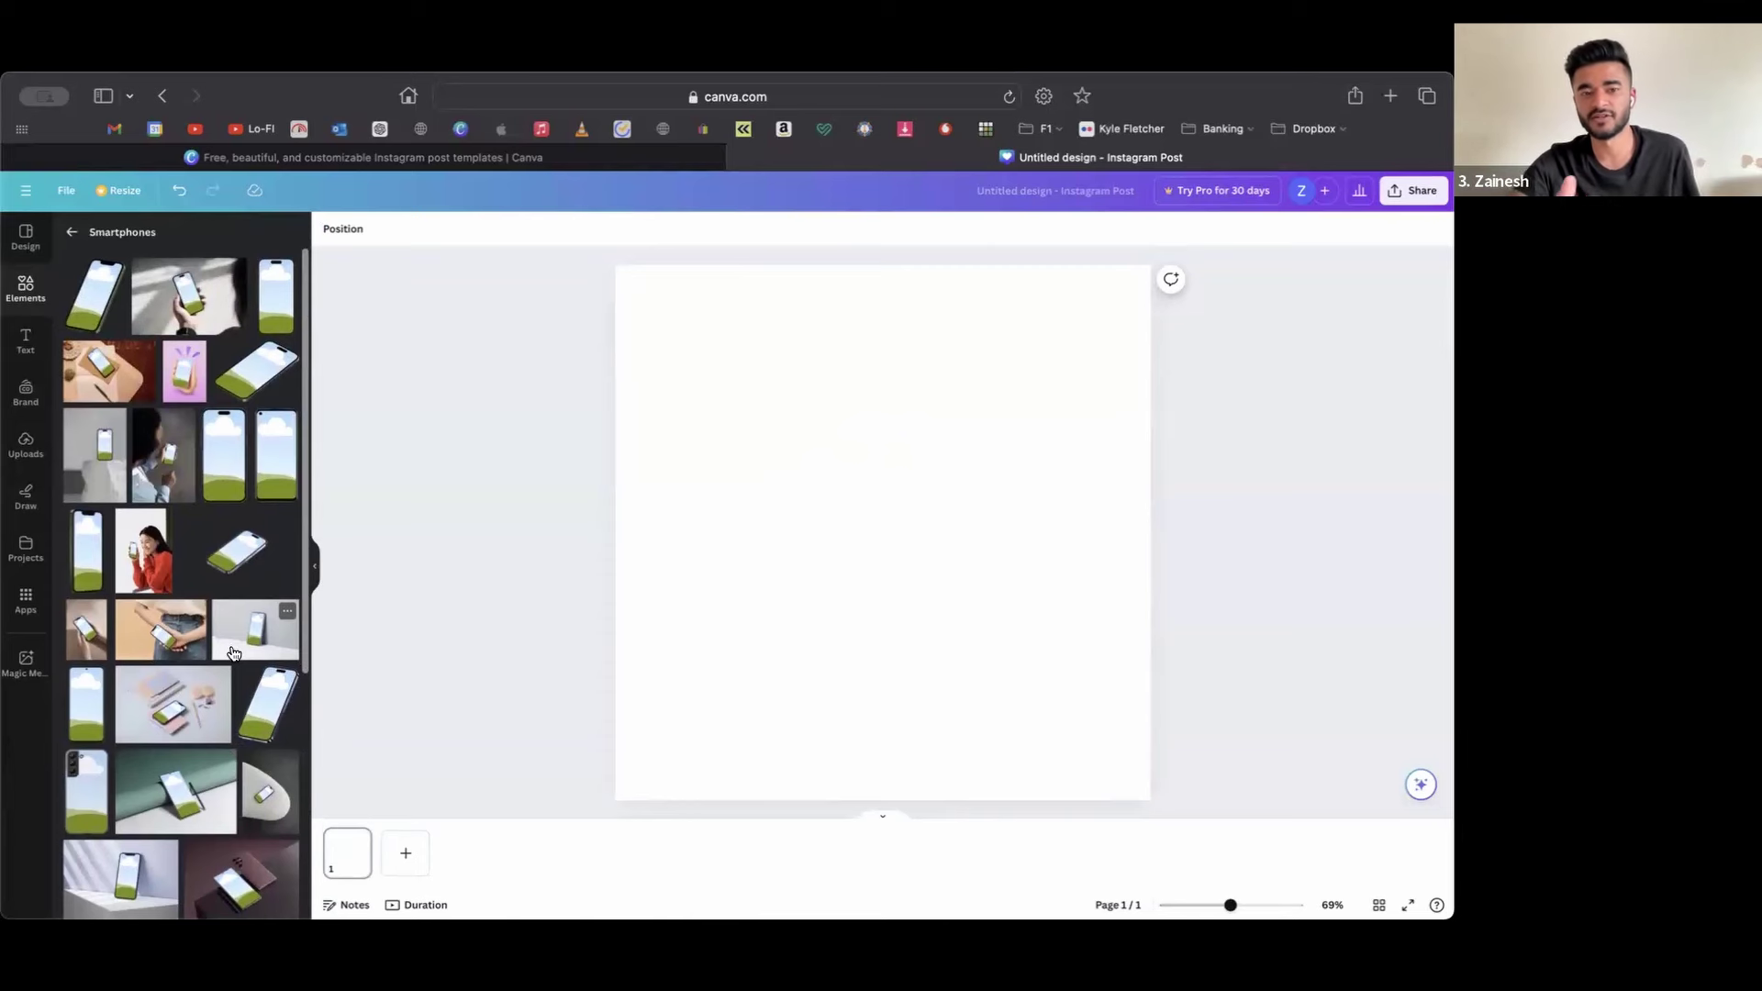
click(167, 459)
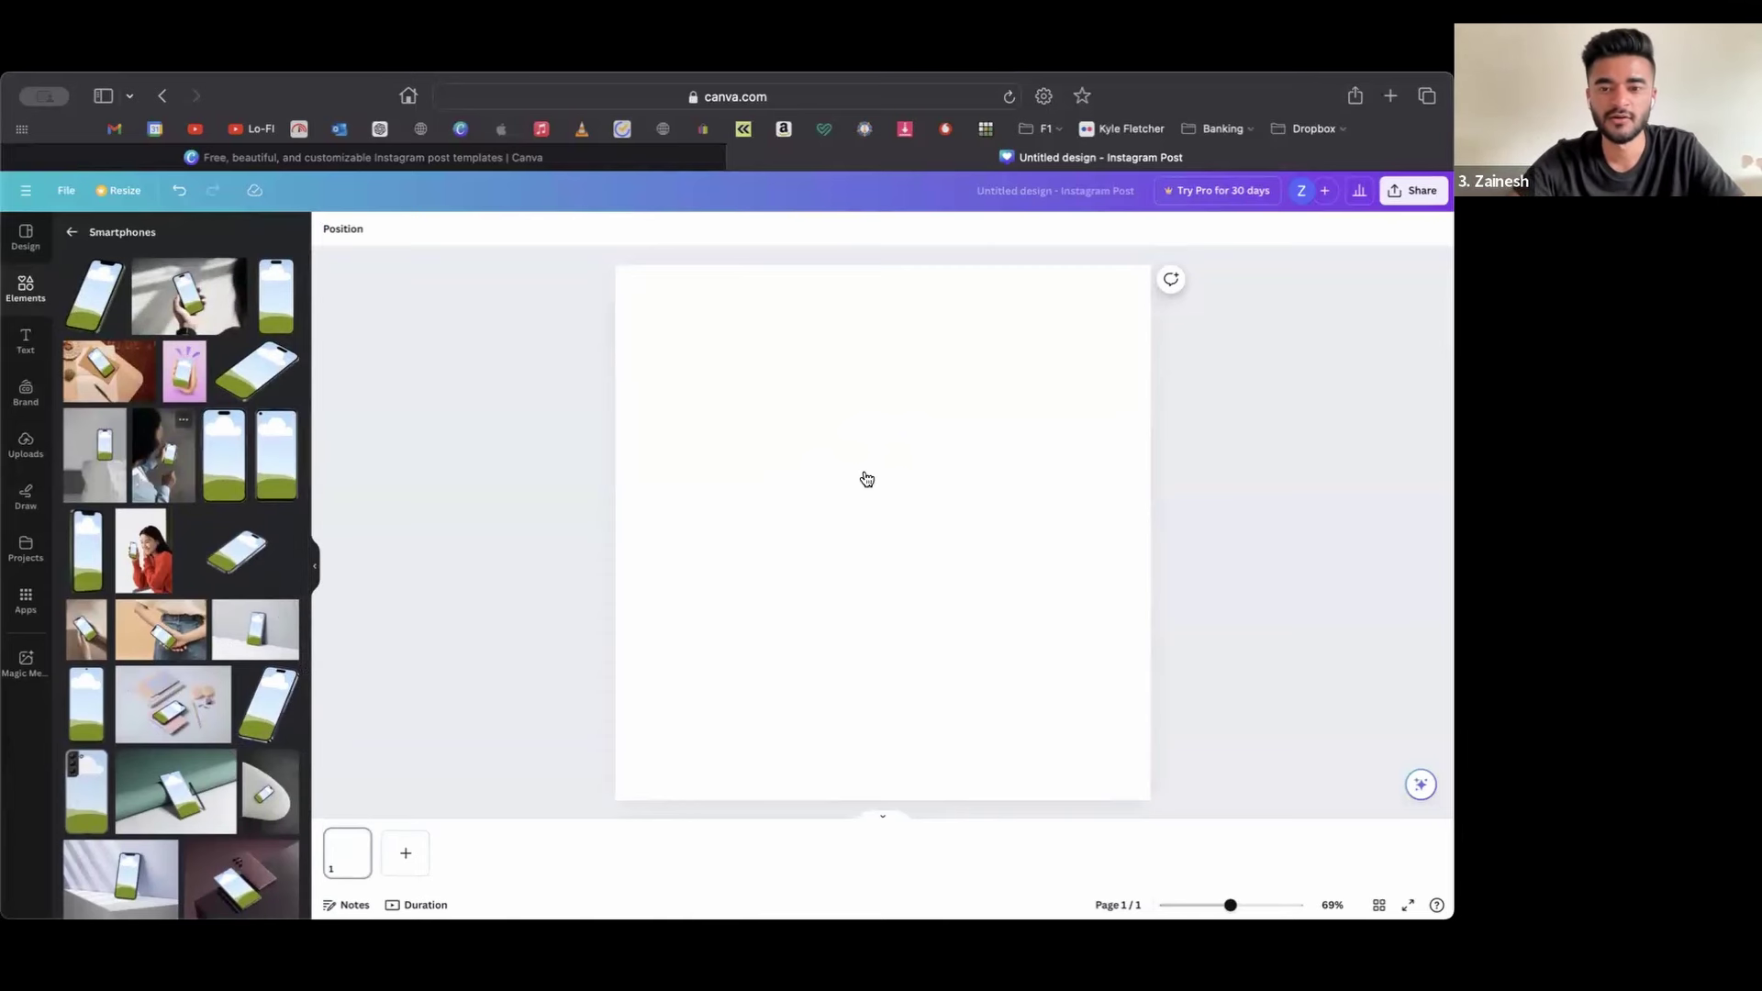
- Delete the phone mockup photo from the page and return to the elements overview
drag(956, 644, 907, 542)
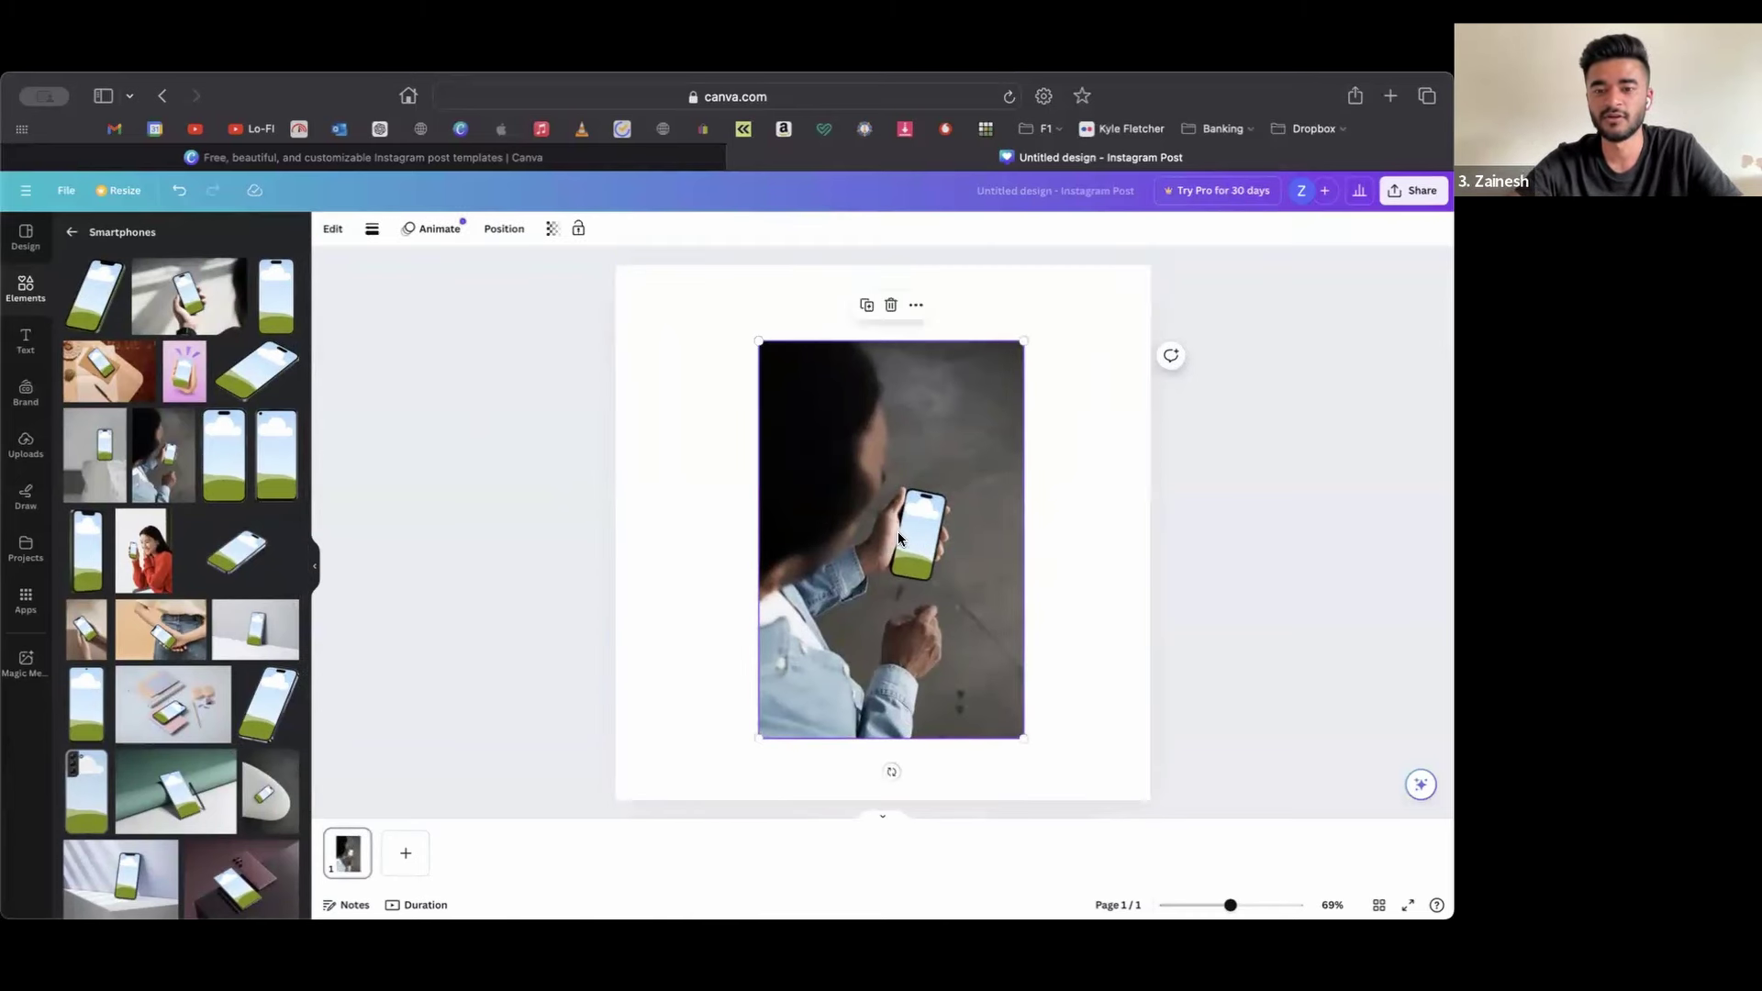
key(BackSpace)
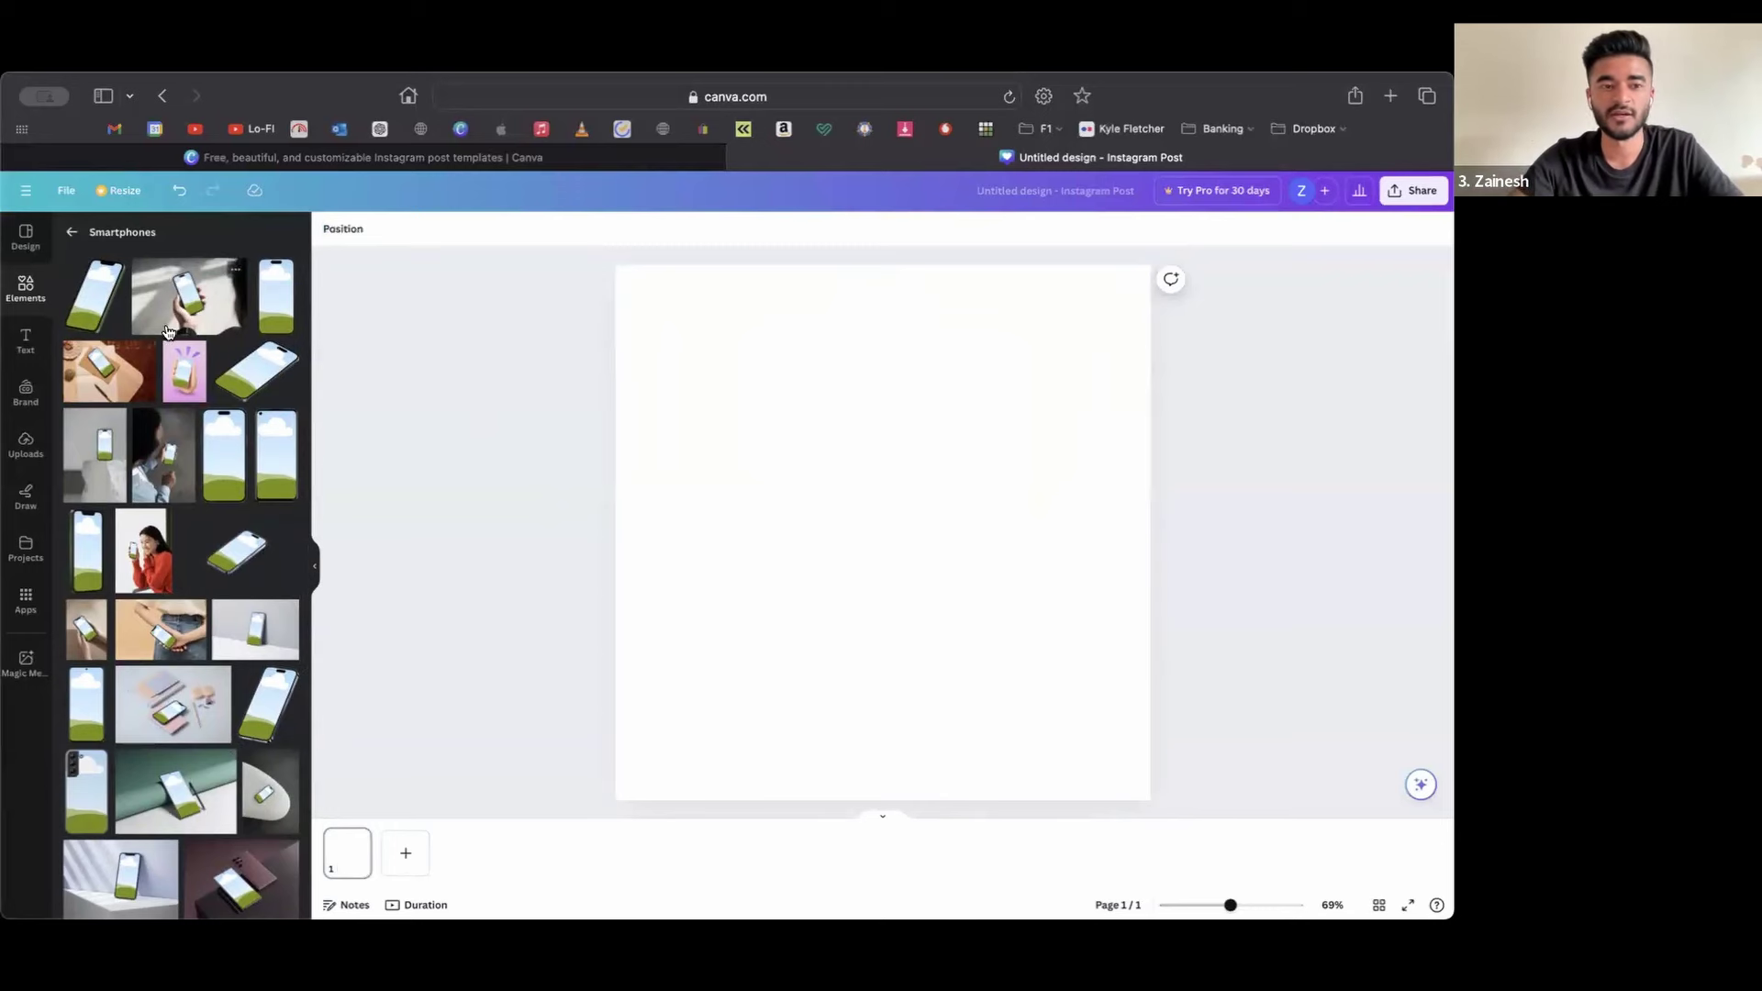
click(28, 284)
scroll(147, 514, down, 10)
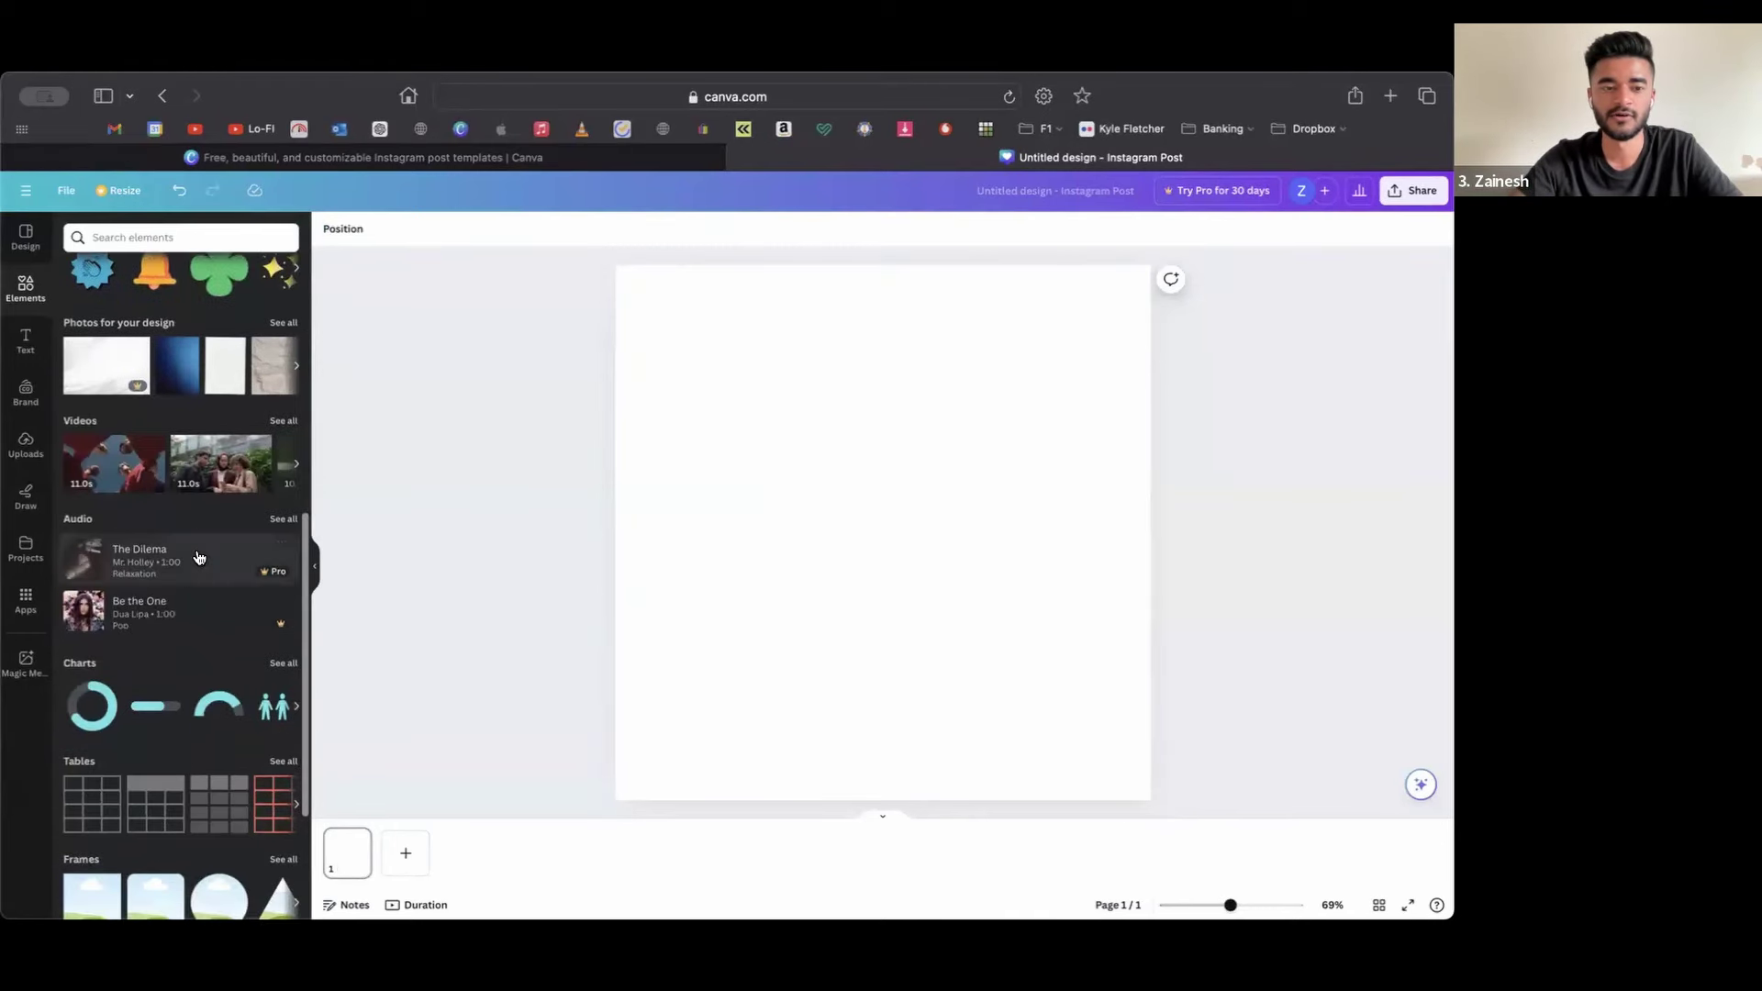
- Add a text box with the default paragraph text to the page and select it
click(26, 339)
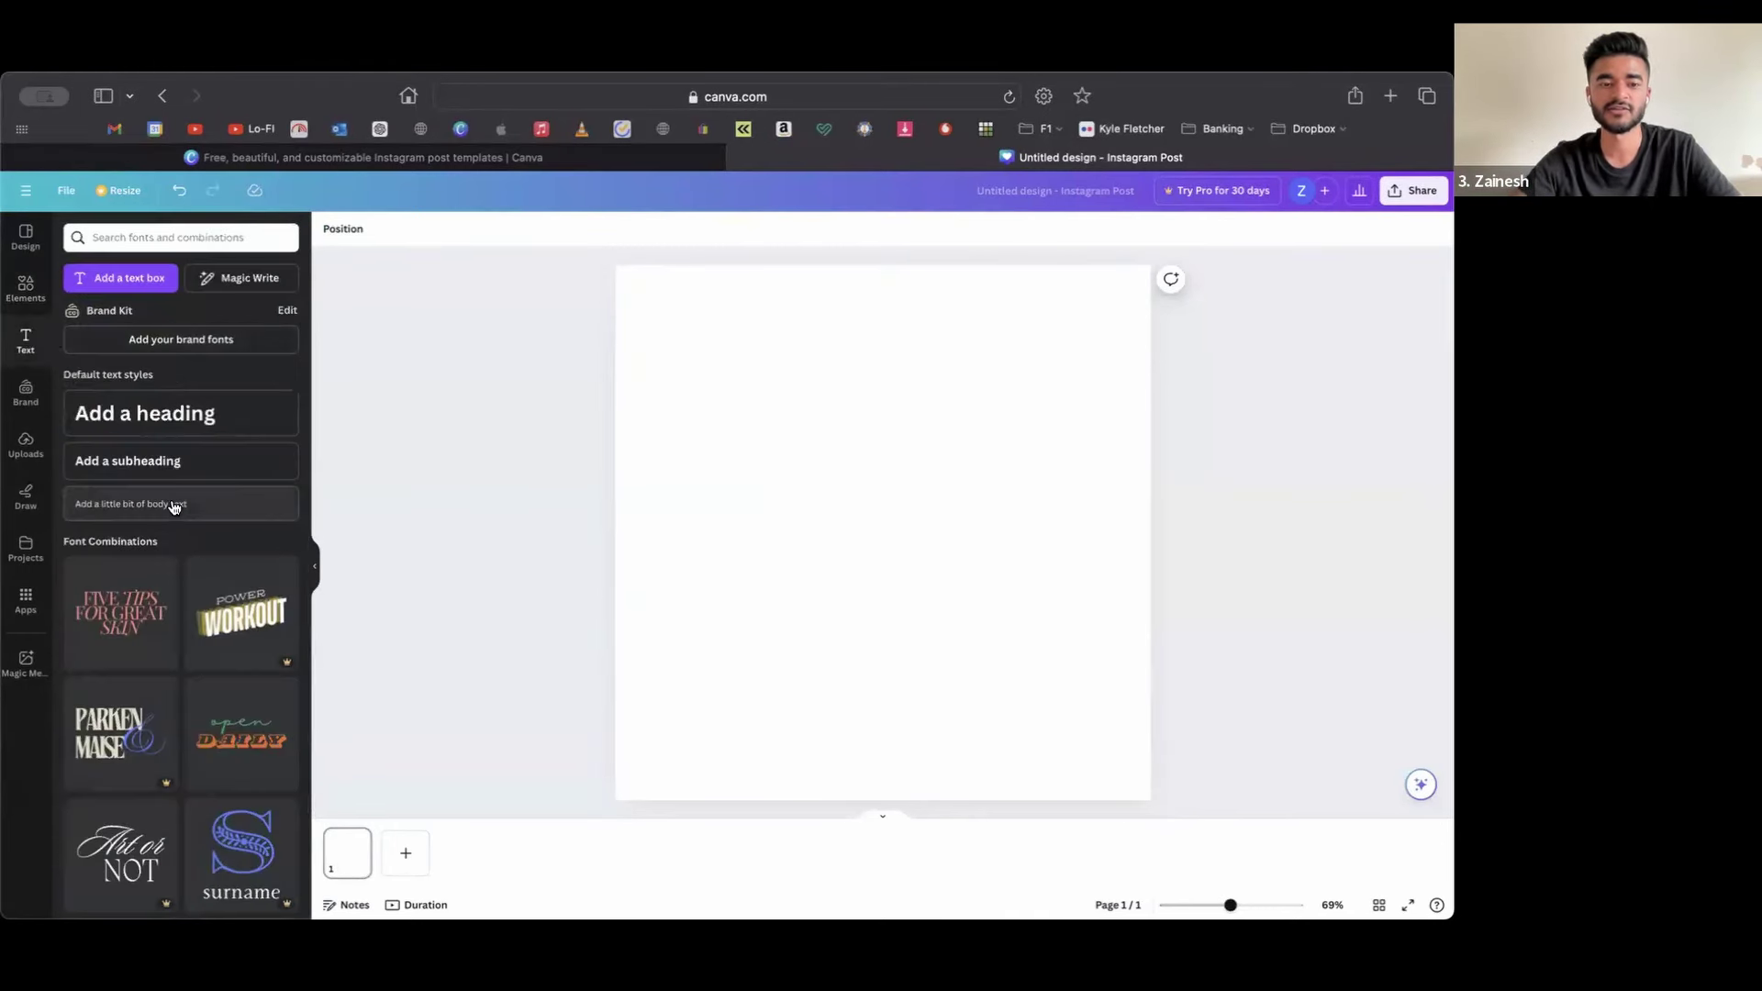
click(129, 277)
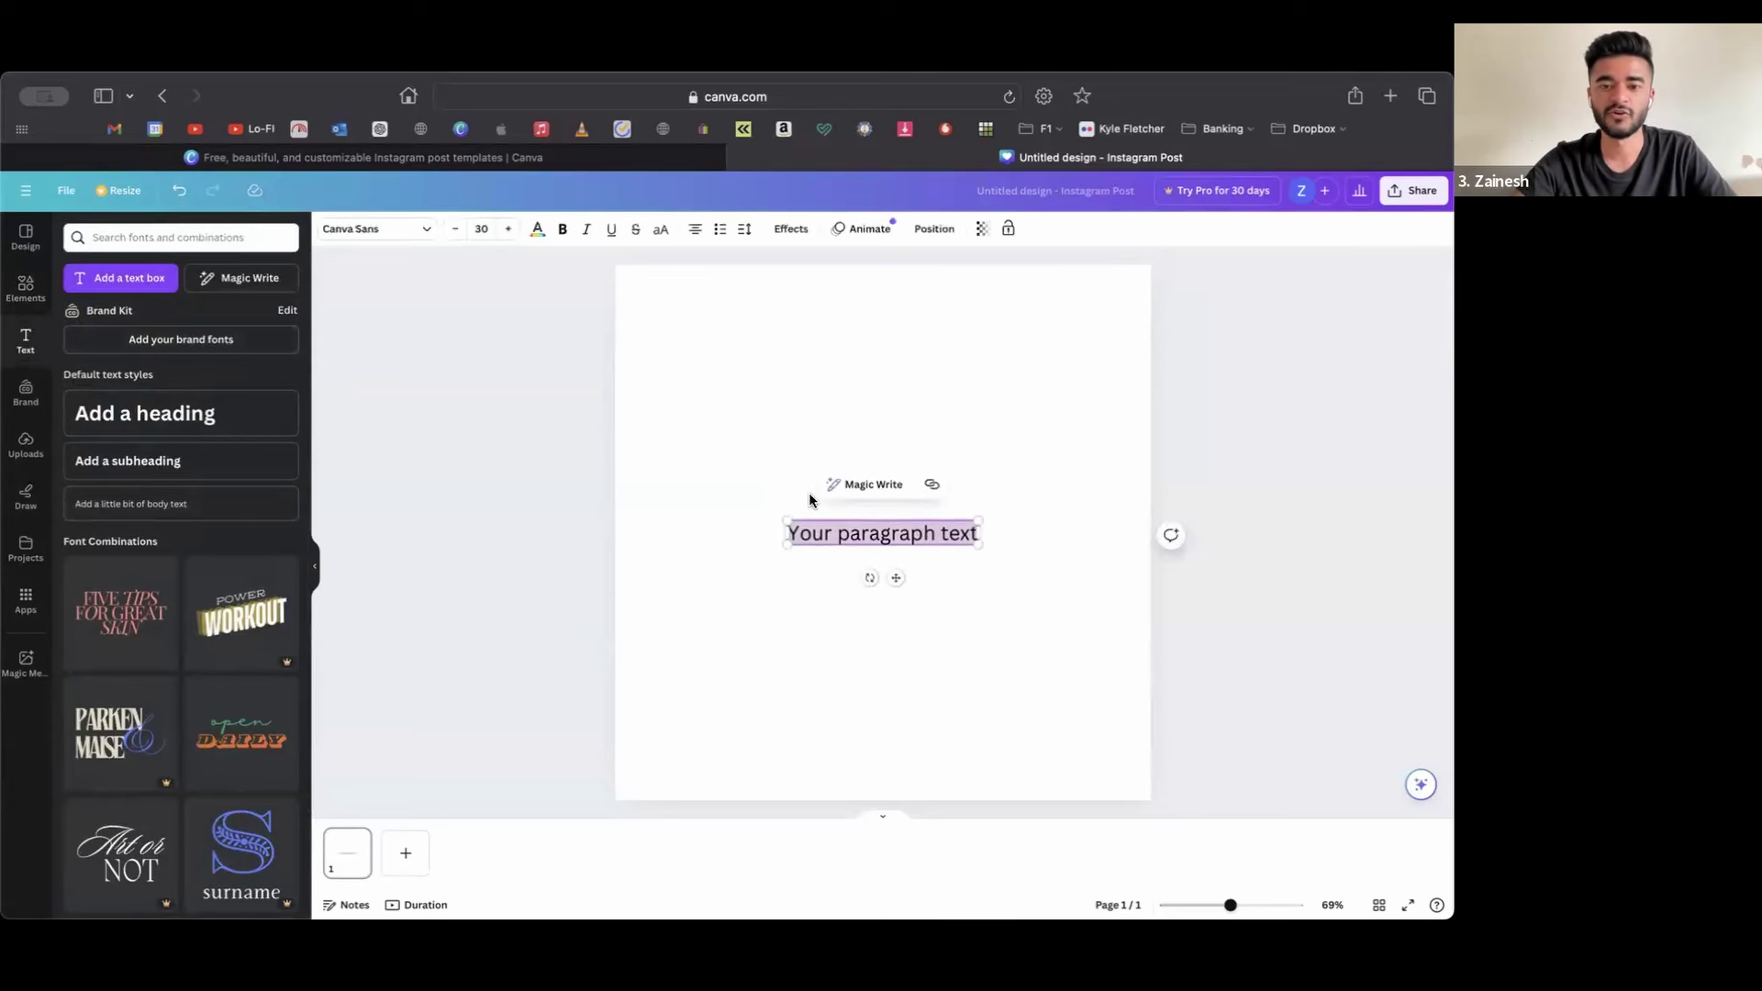
click(703, 468)
click(839, 541)
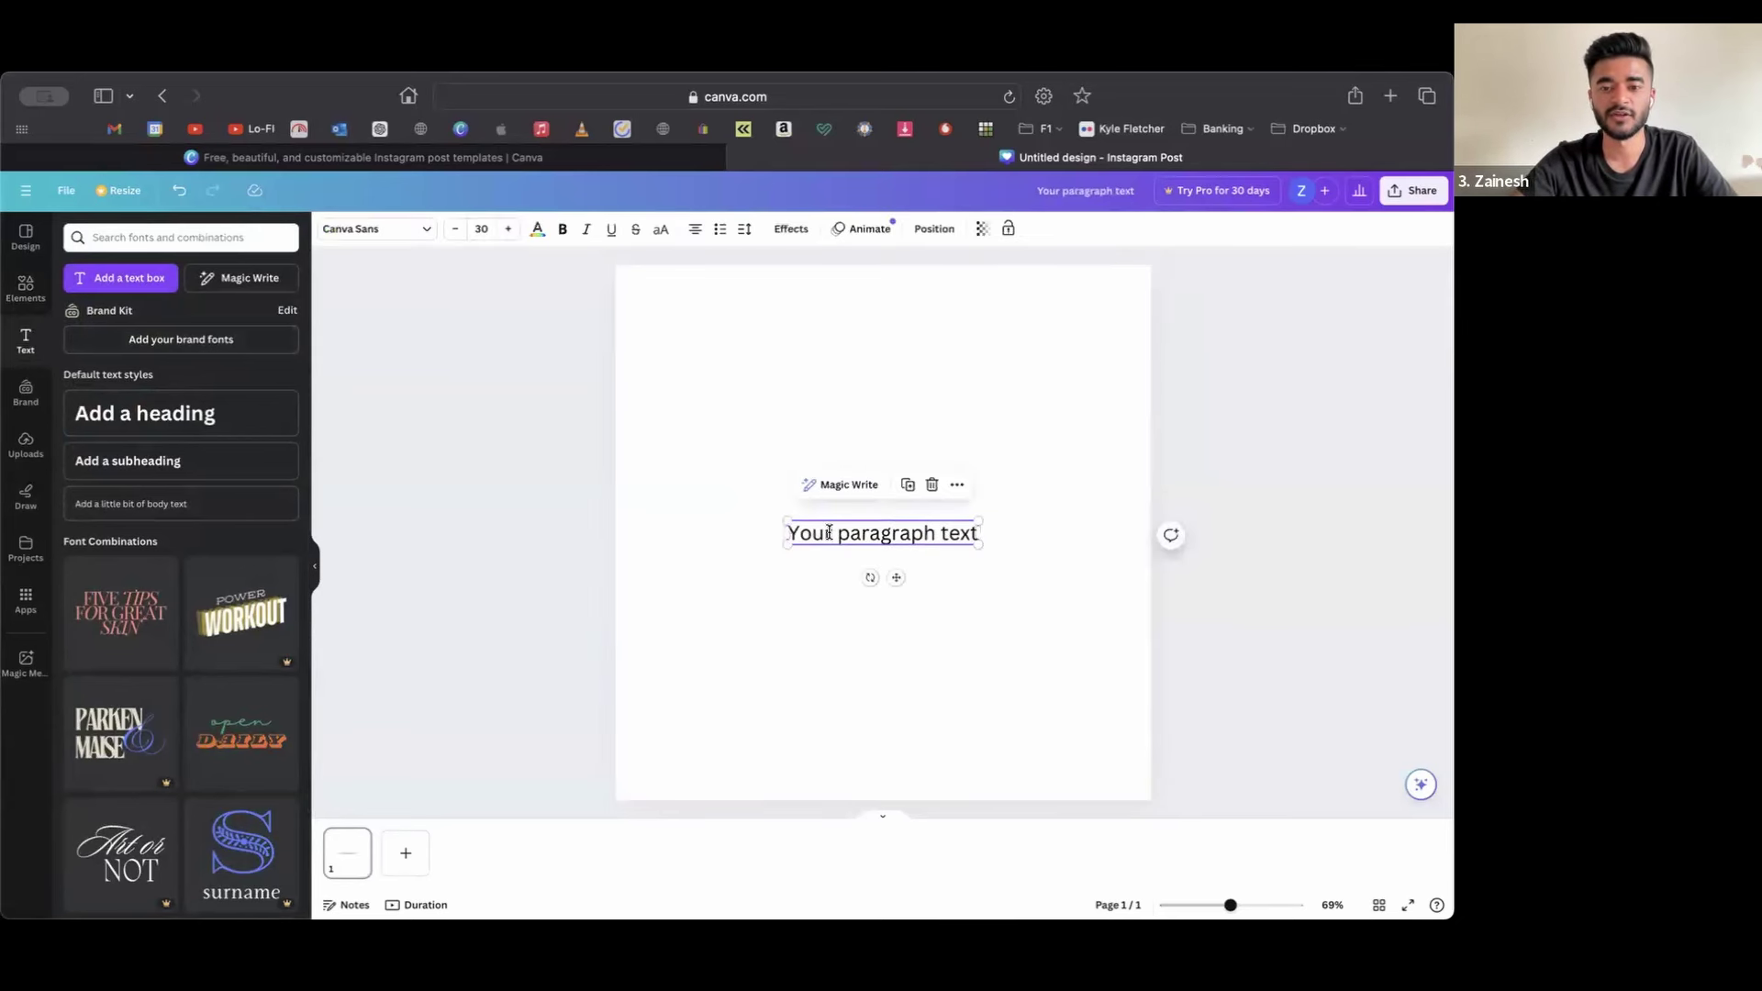
- Show the fonts available for the paragraph text and look through the popular and premium ones
click(412, 240)
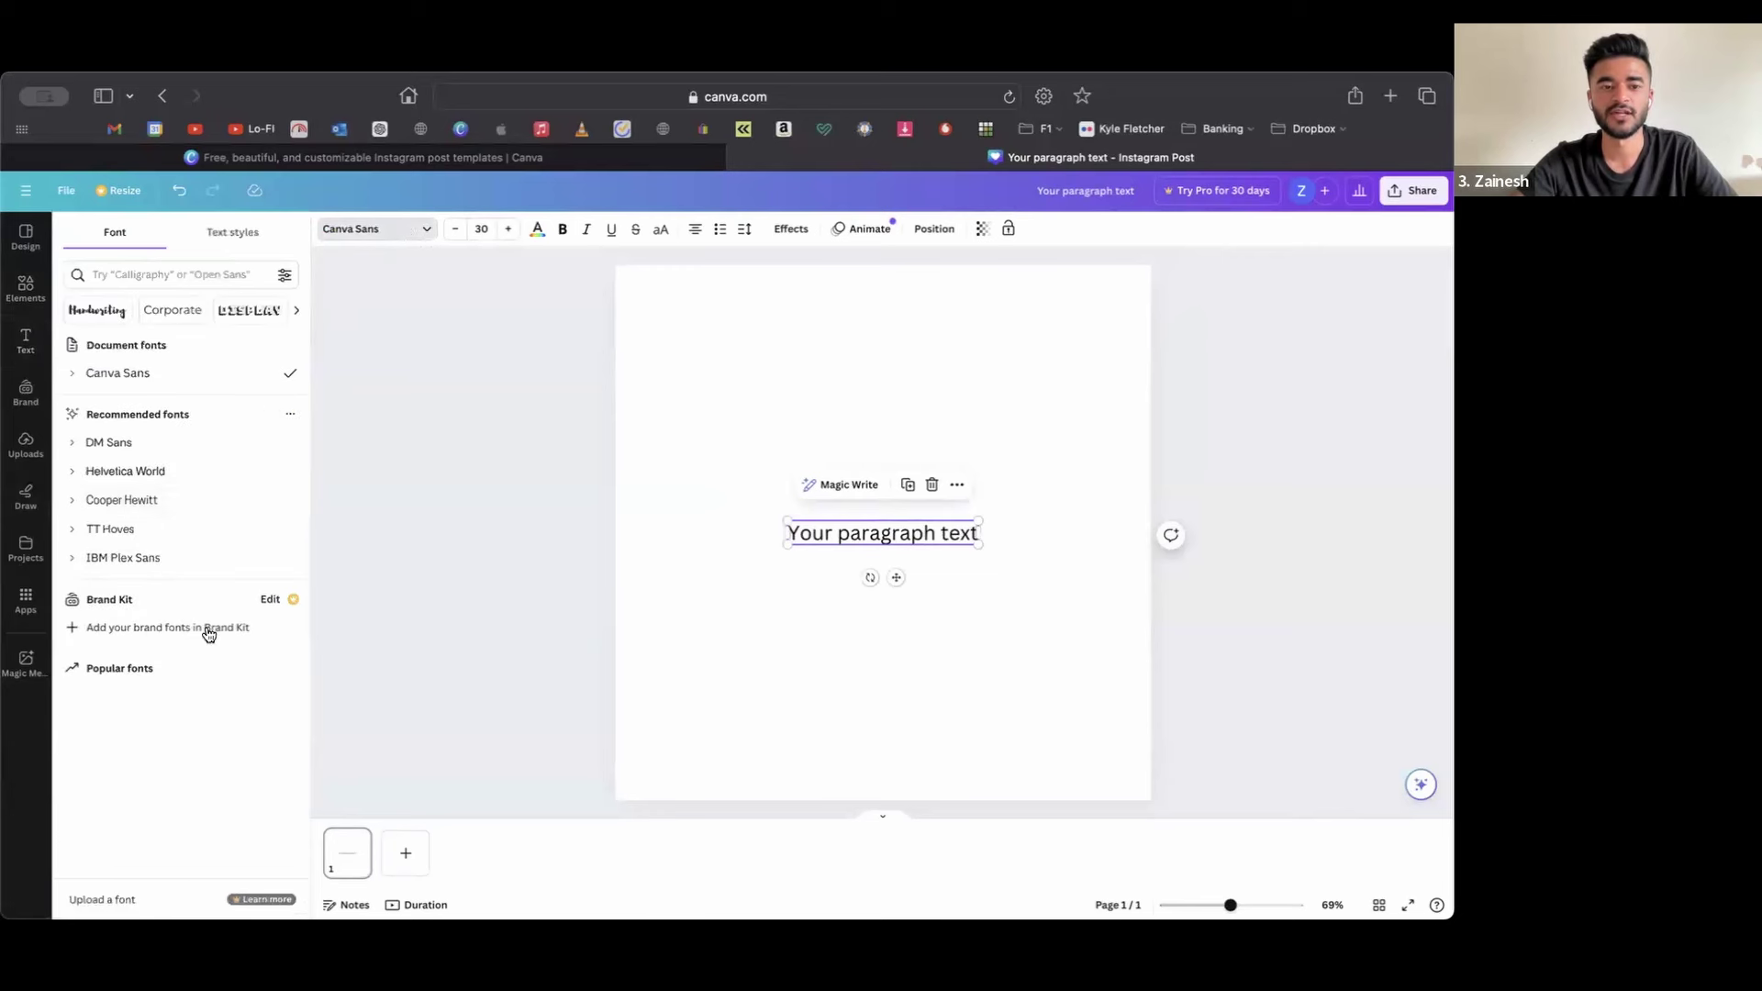
scroll(202, 669, down, 4)
scroll(202, 670, down, 5)
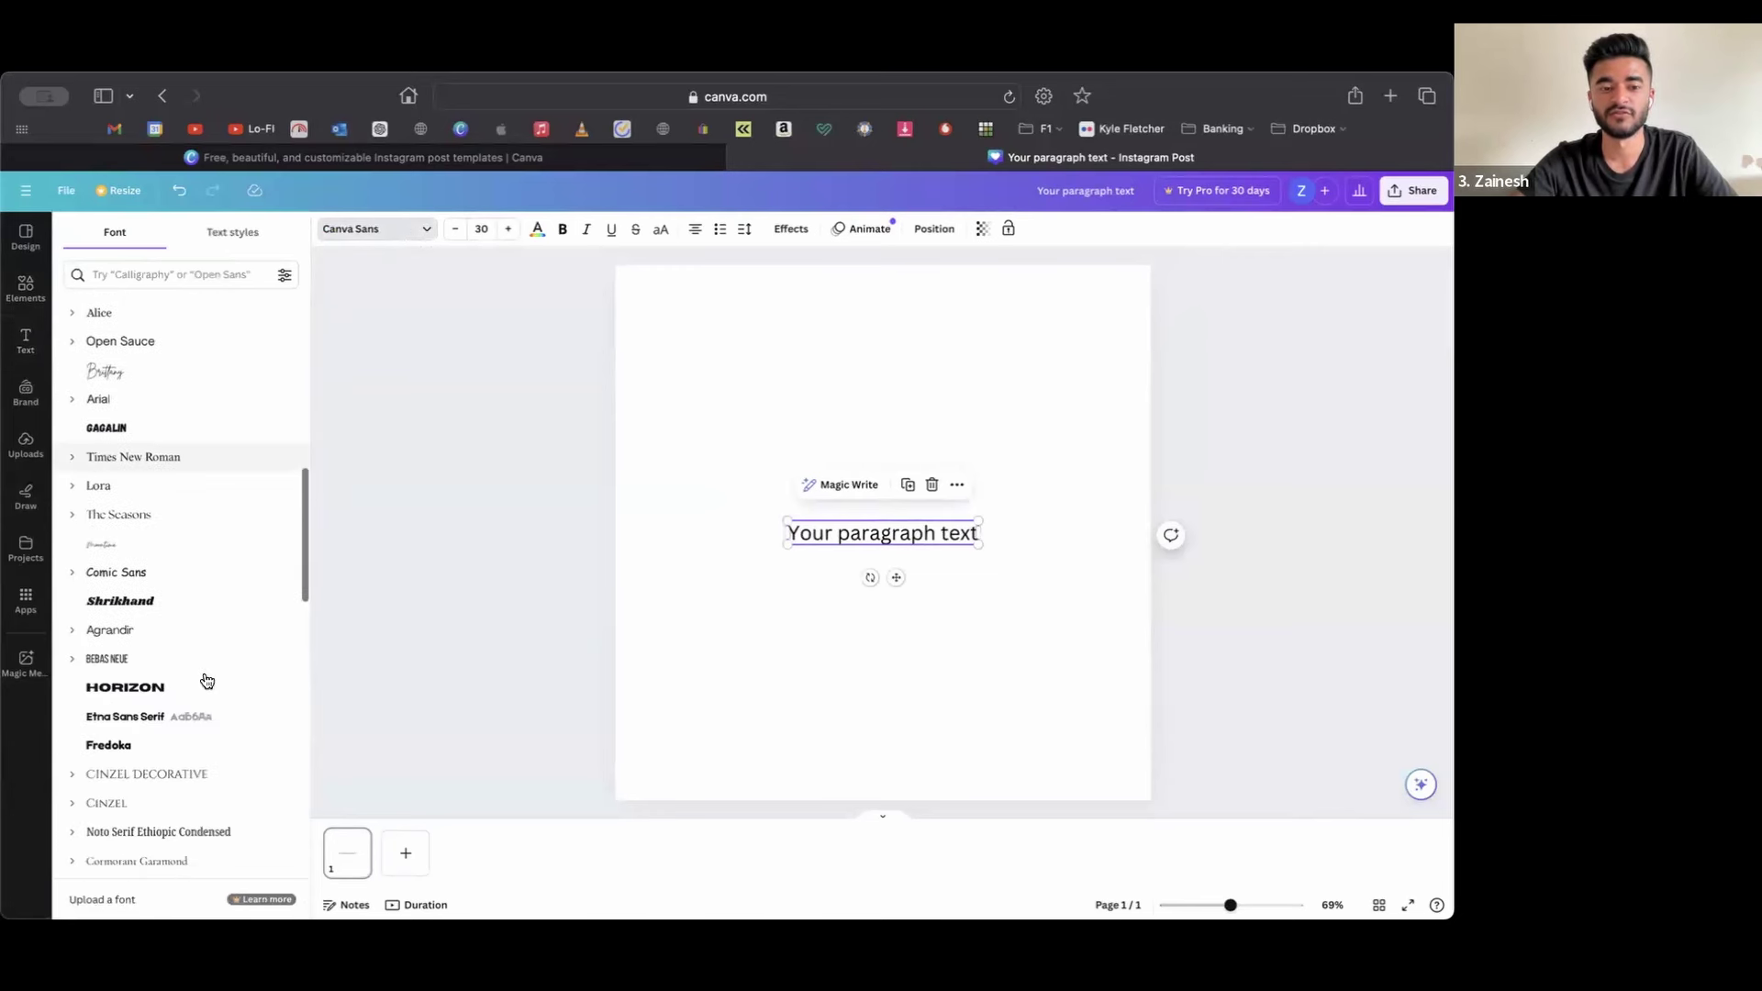
scroll(205, 677, up, 10)
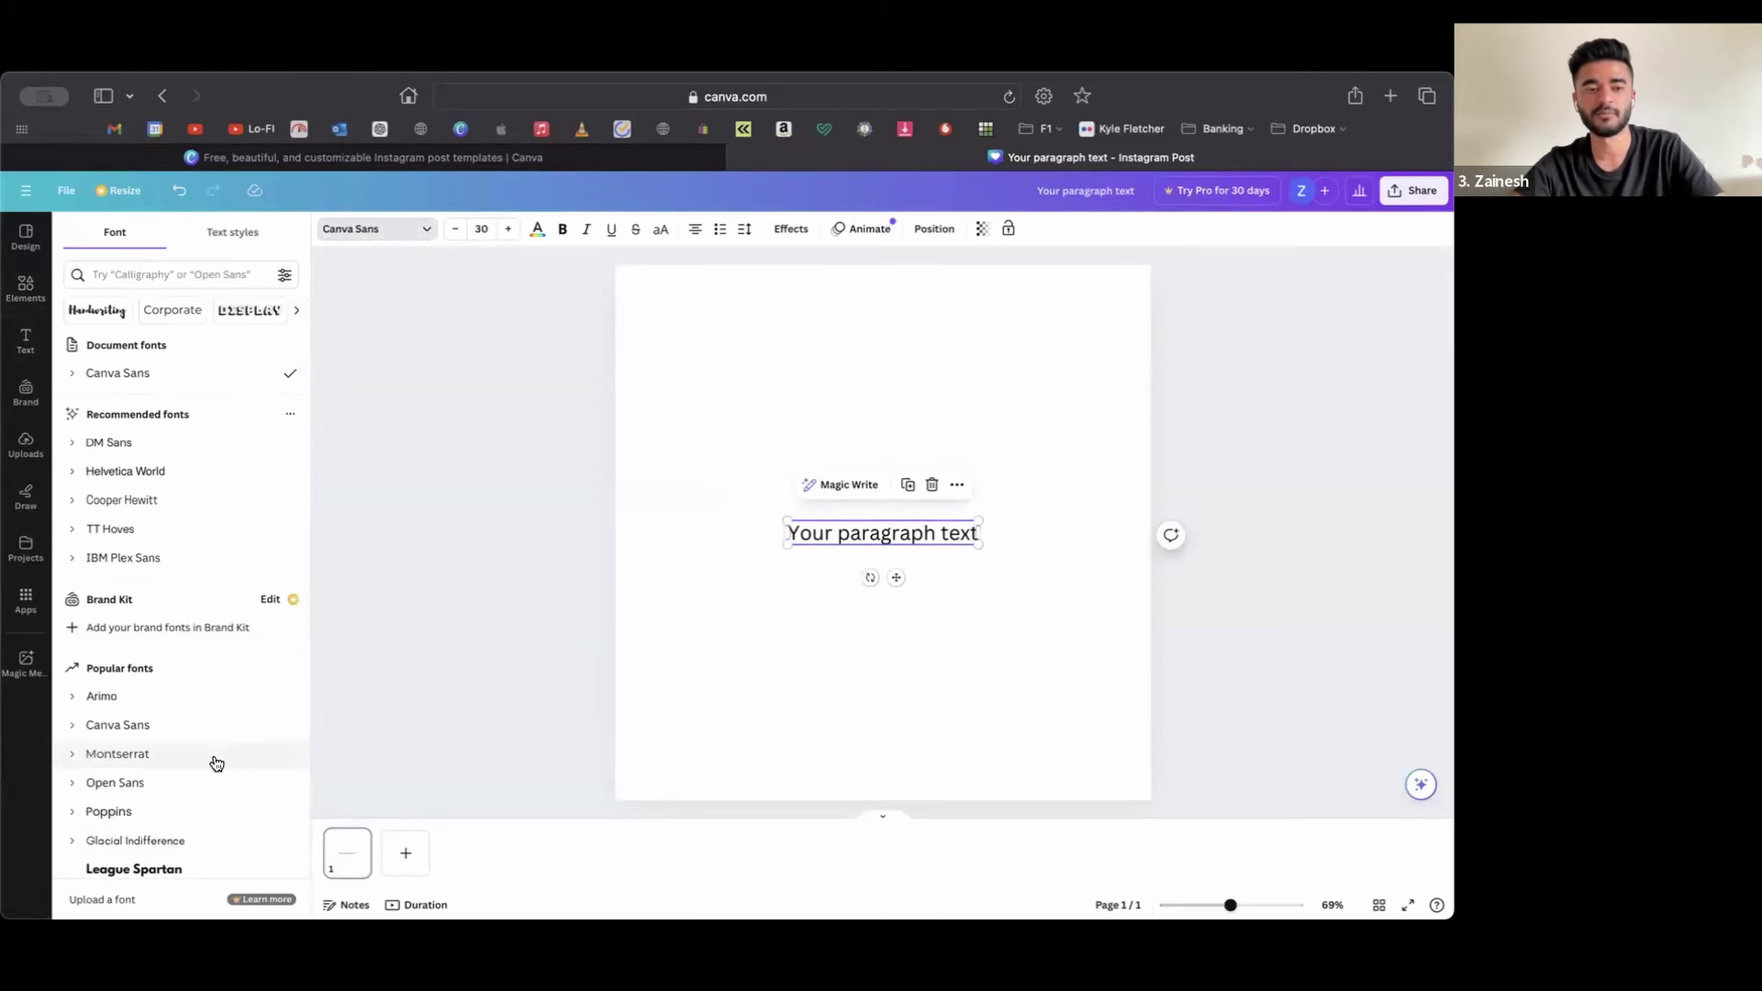
scroll(217, 764, down, 3)
scroll(217, 763, down, 15)
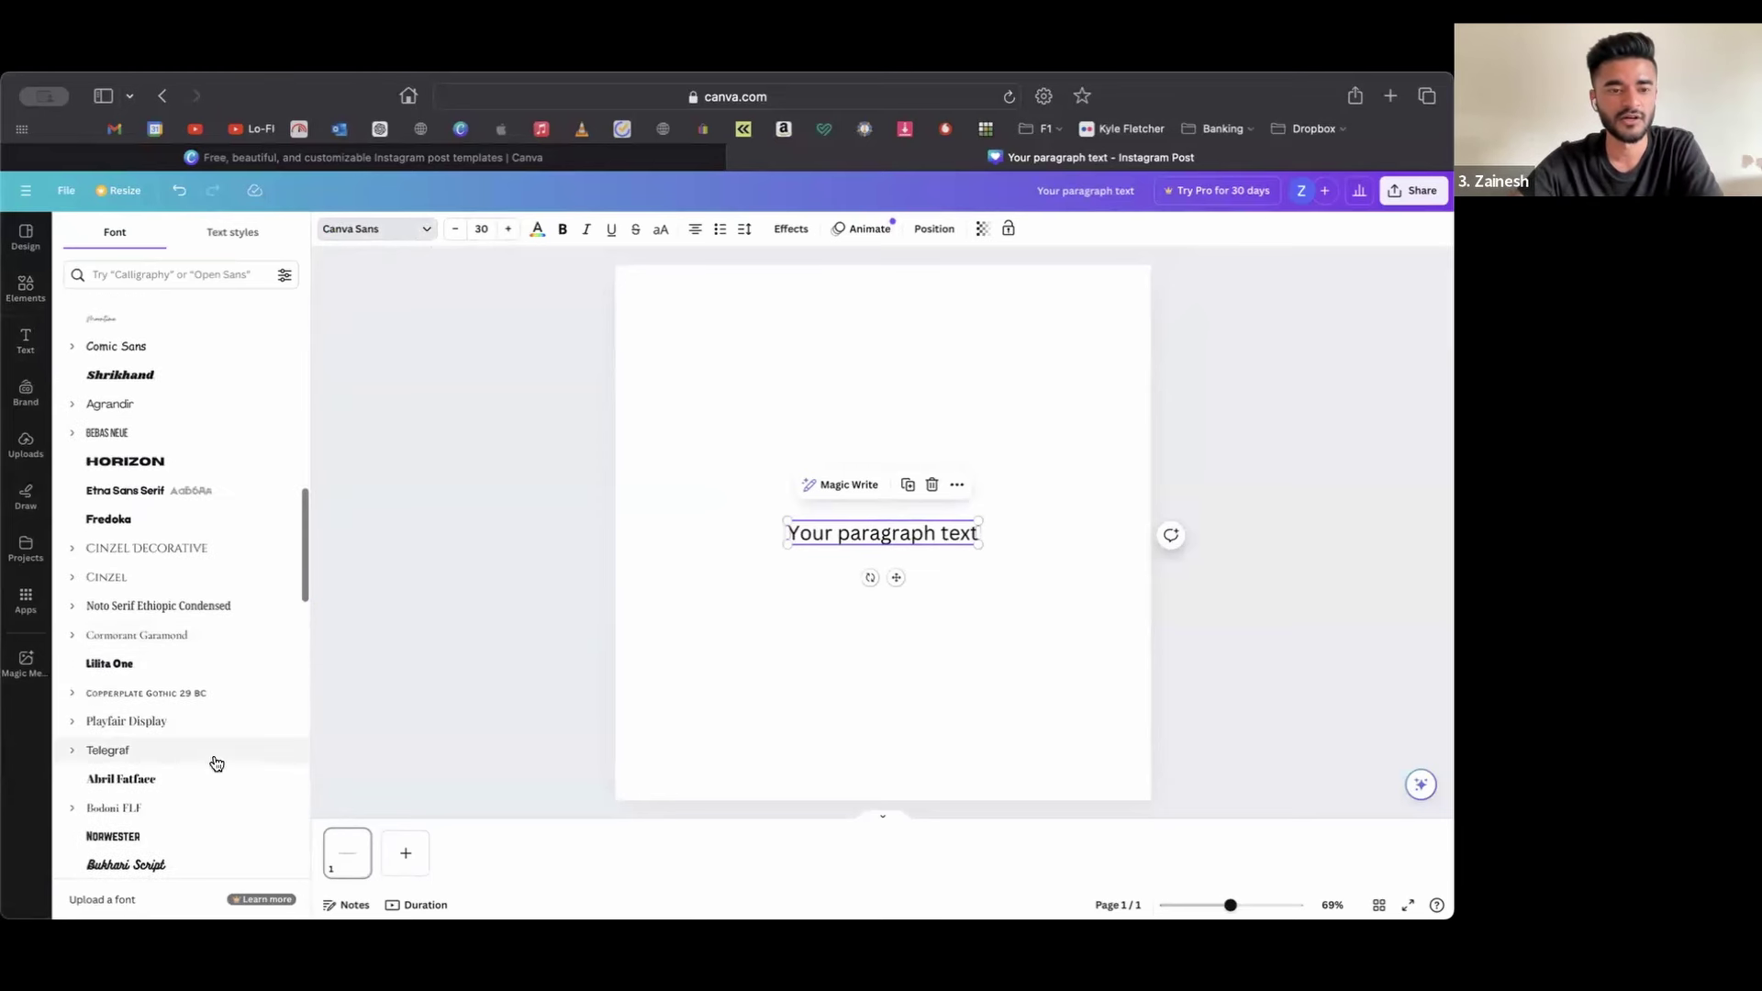
scroll(216, 764, down, 1)
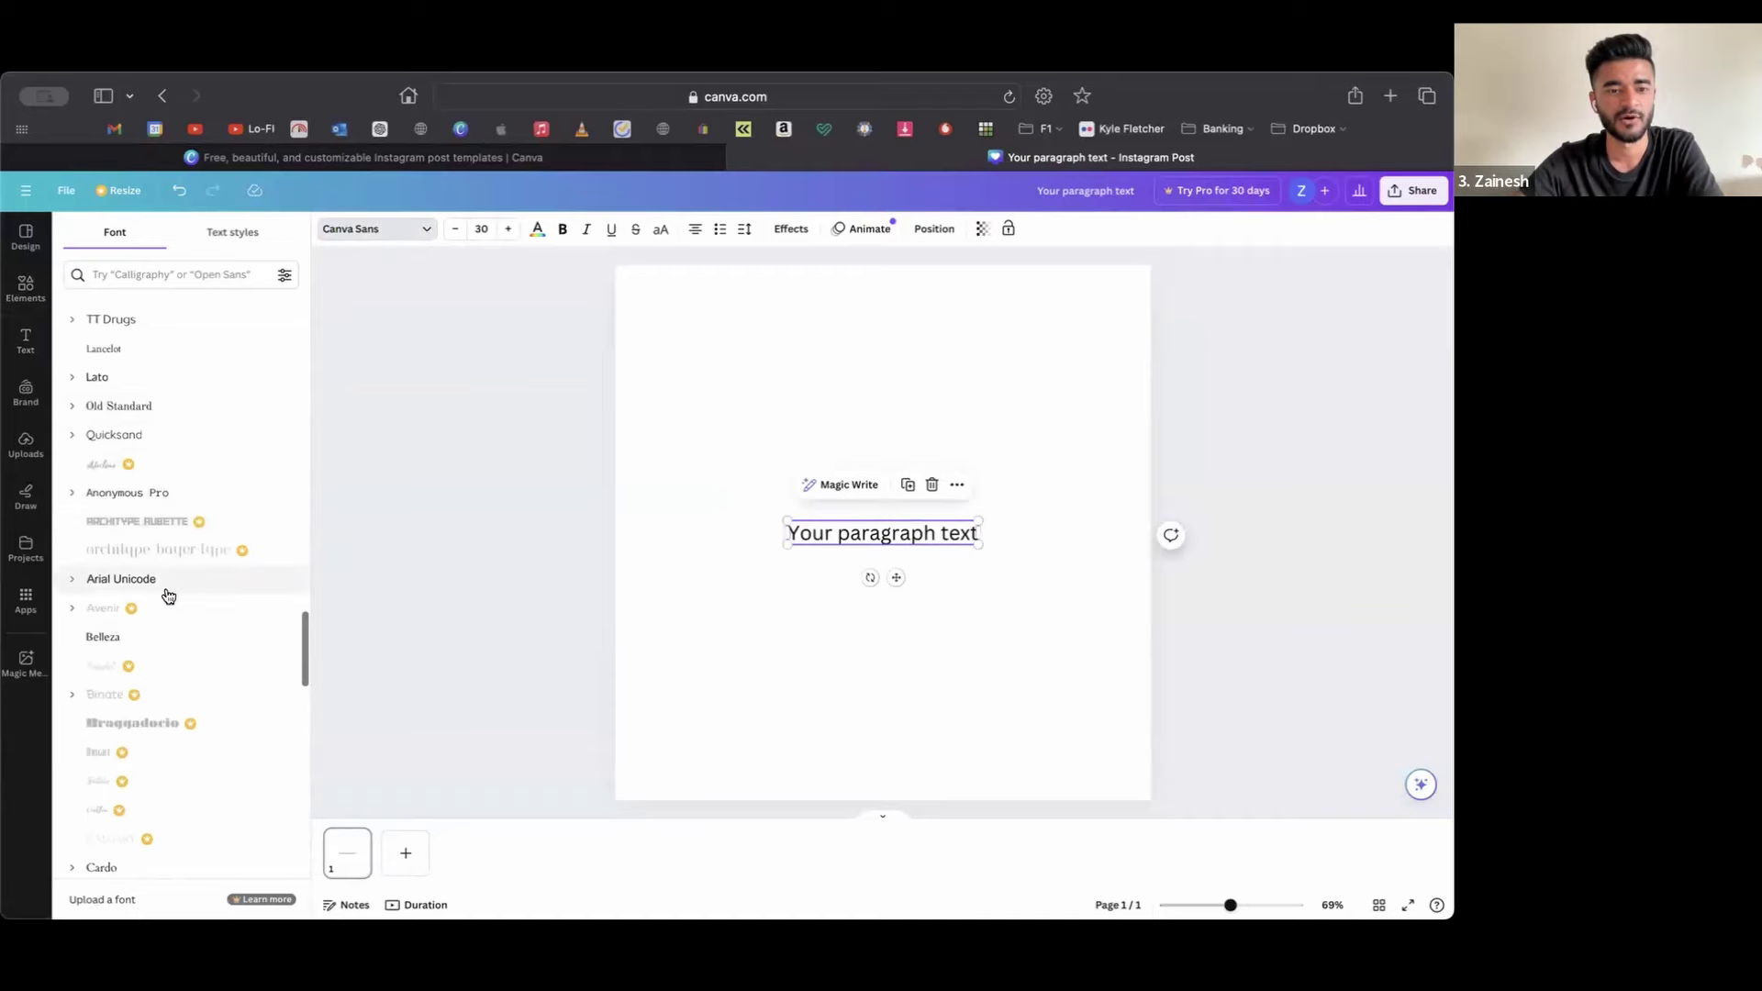
- Try to apply the premium font listed below Arial Unicode, dismiss the Canva Pro offer and close the font list
click(194, 609)
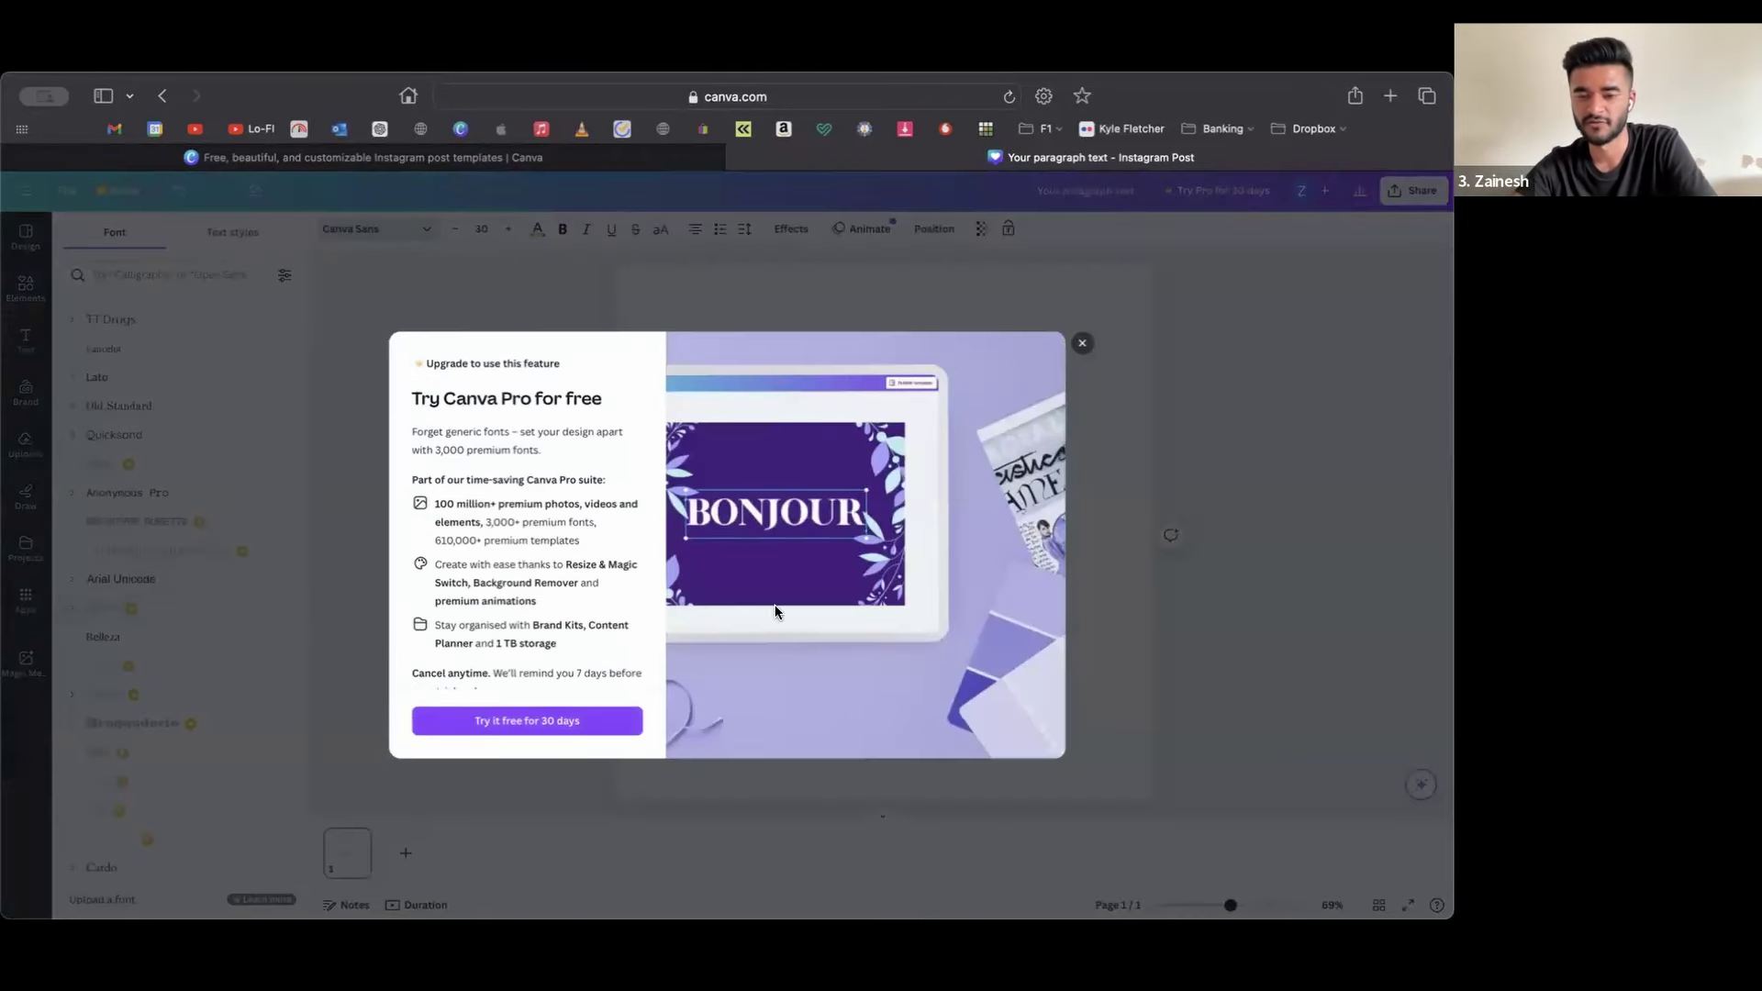
click(1081, 347)
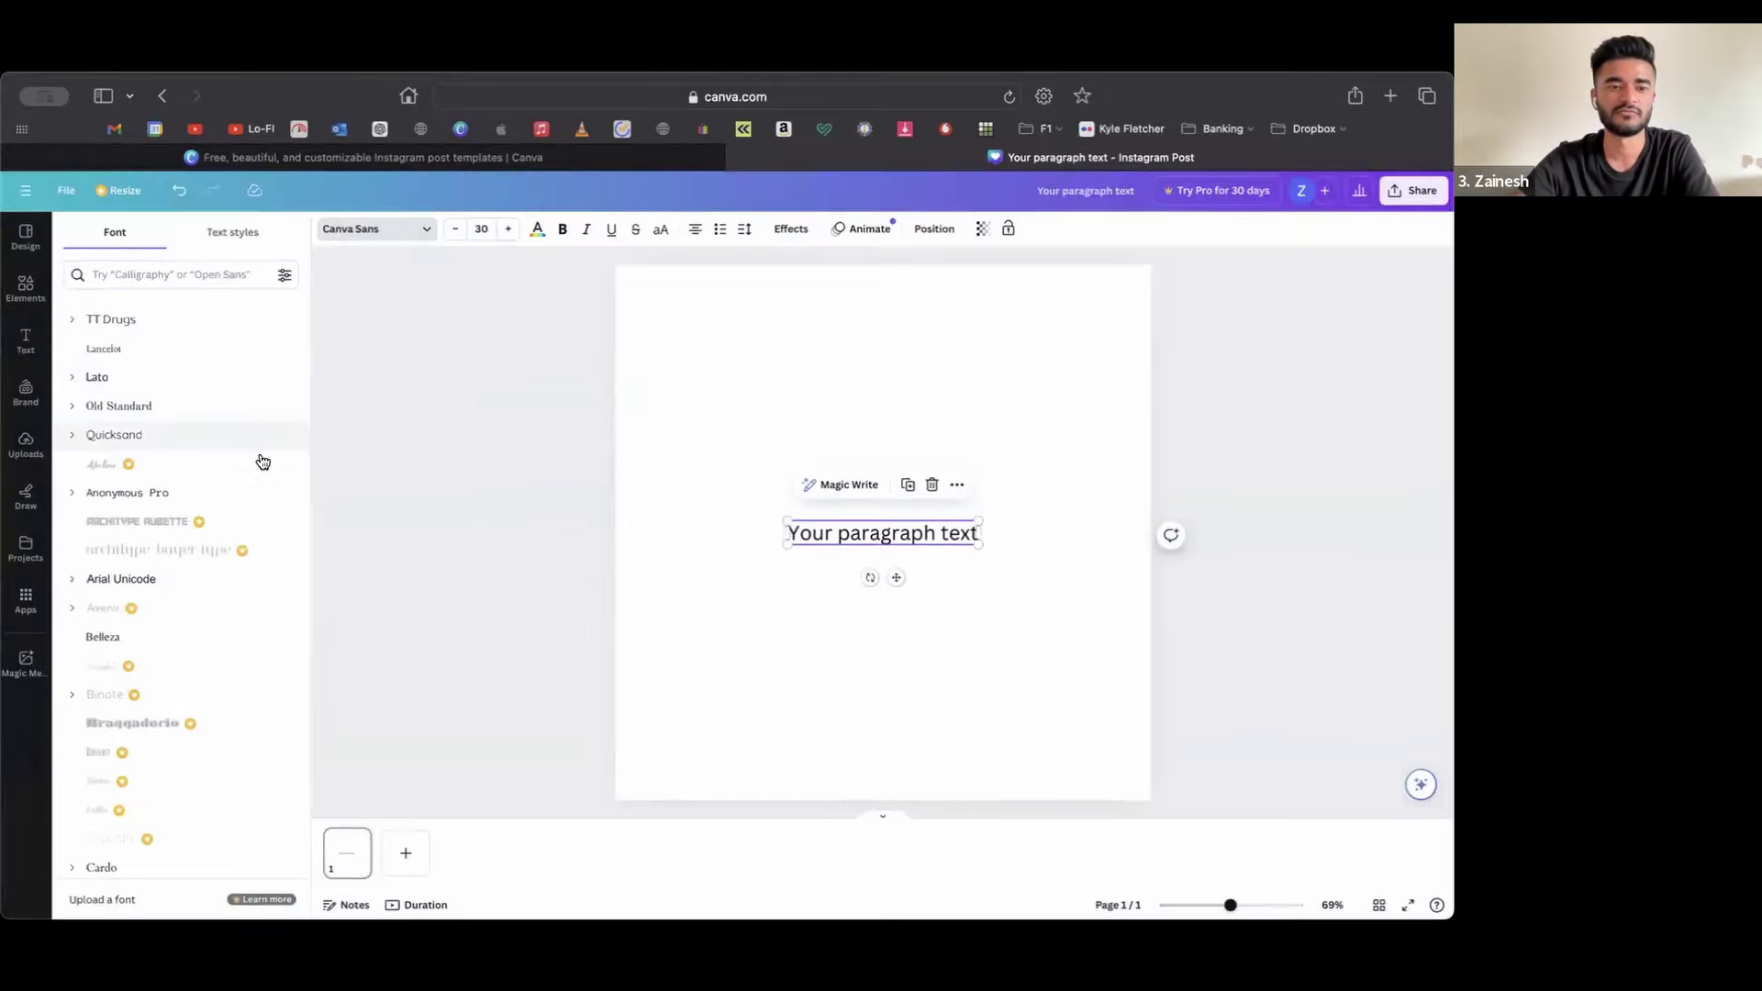
scroll(256, 578, up, 2)
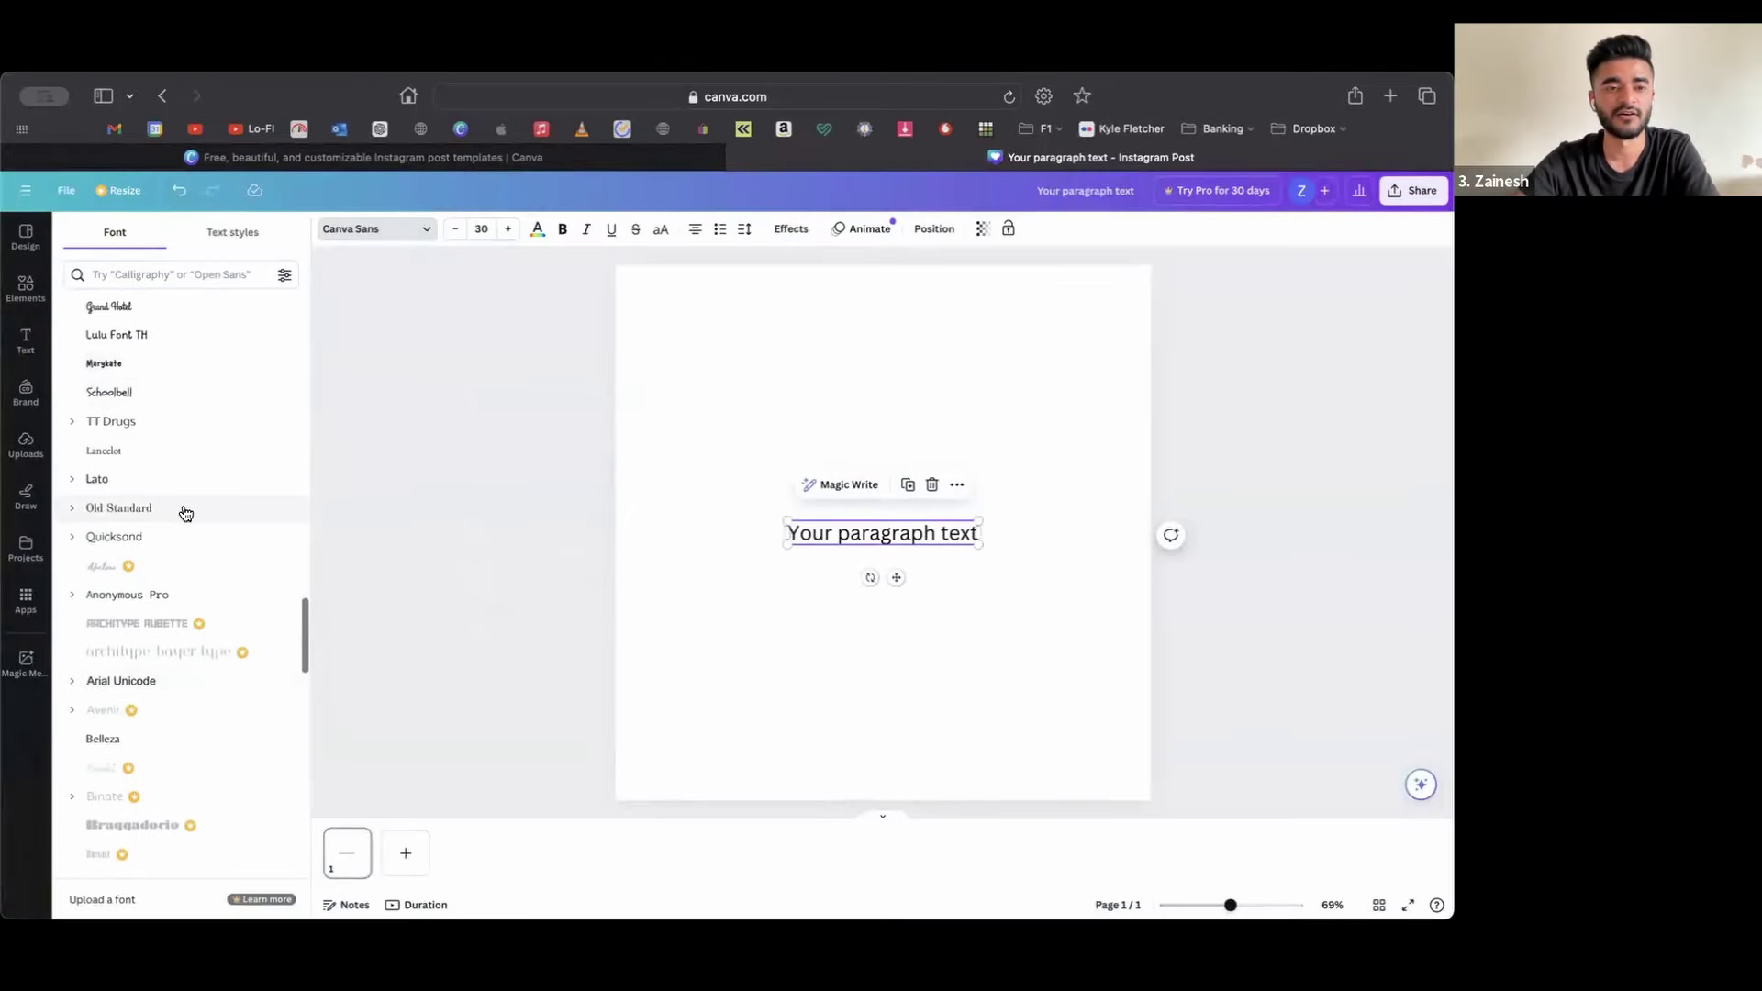
scroll(174, 413, up, 2)
scroll(185, 436, up, 6)
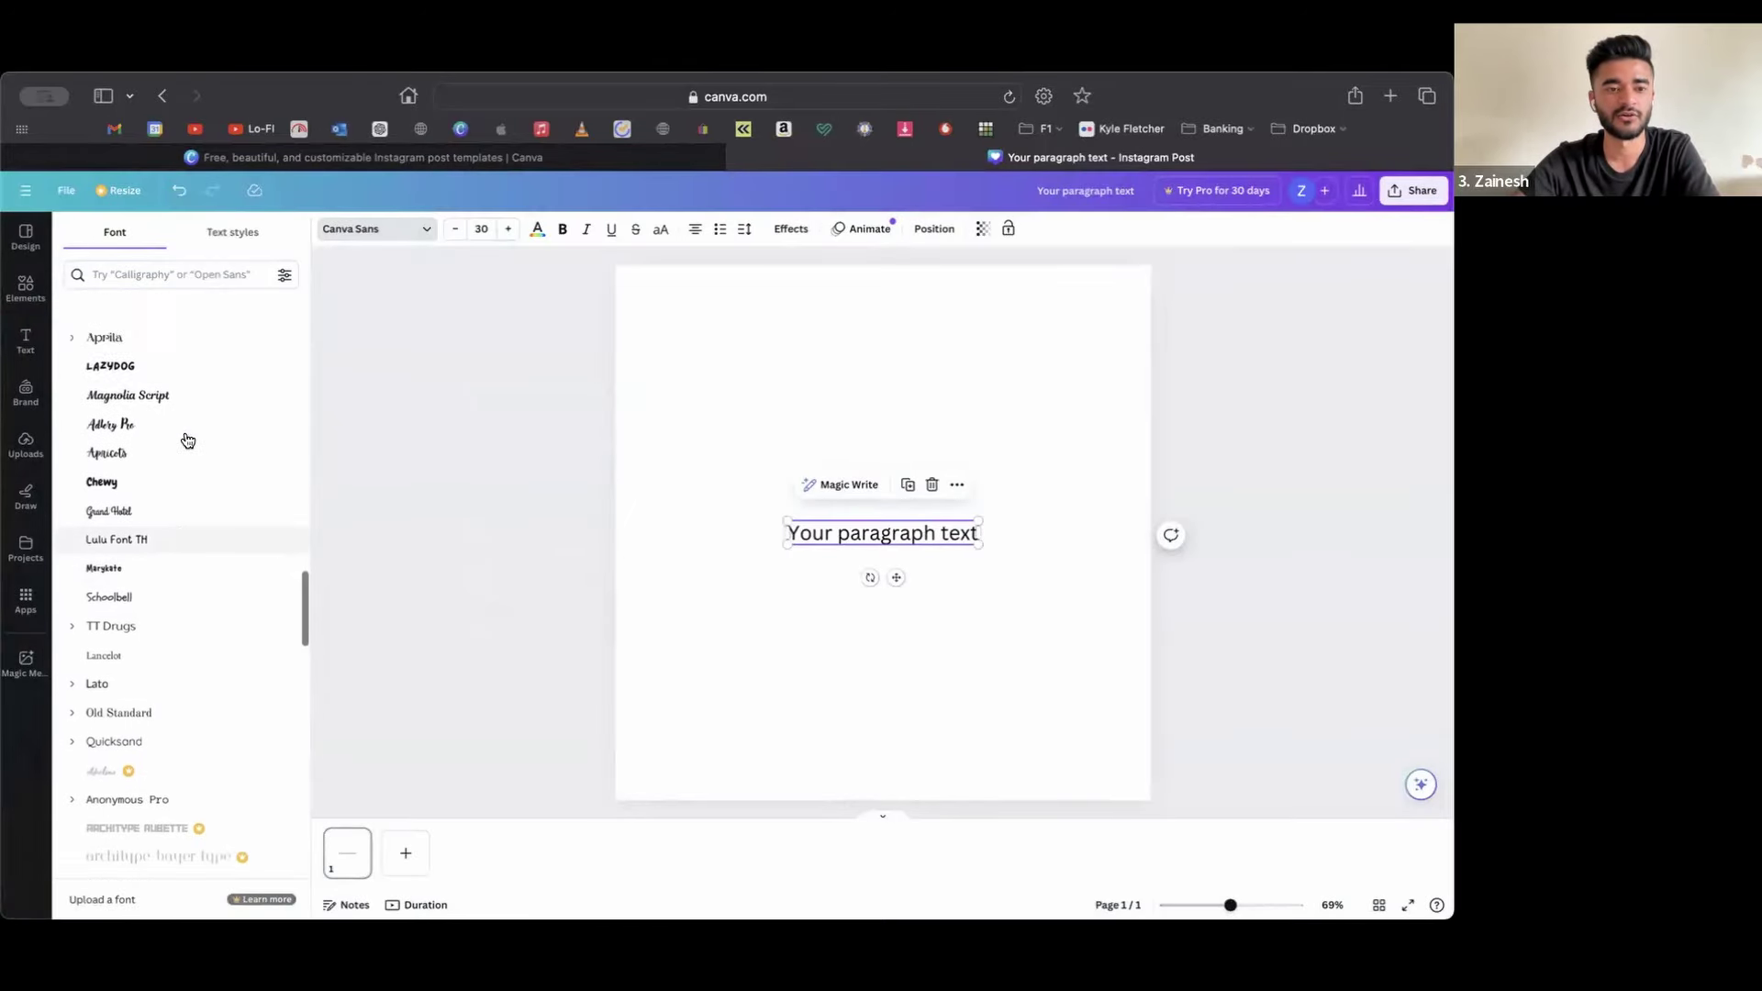
scroll(229, 440, up, 5)
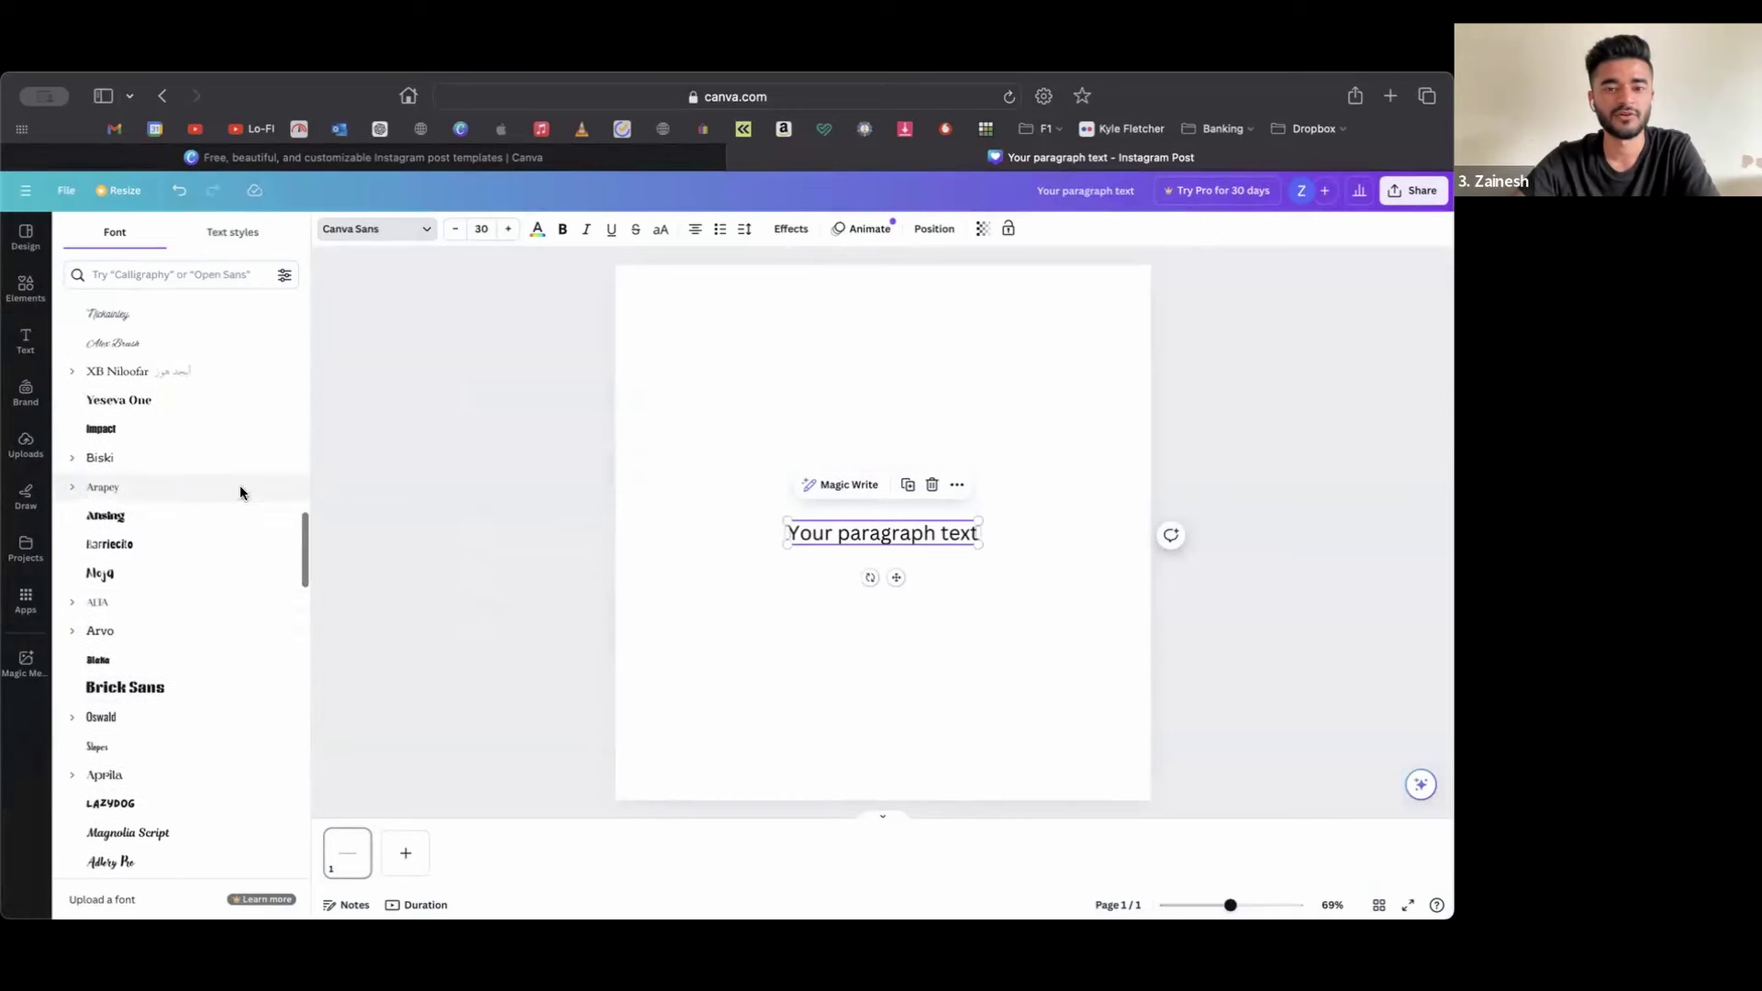
click(985, 412)
- Set the paragraph text's font size to 33 and switch bold on and off again
click(934, 536)
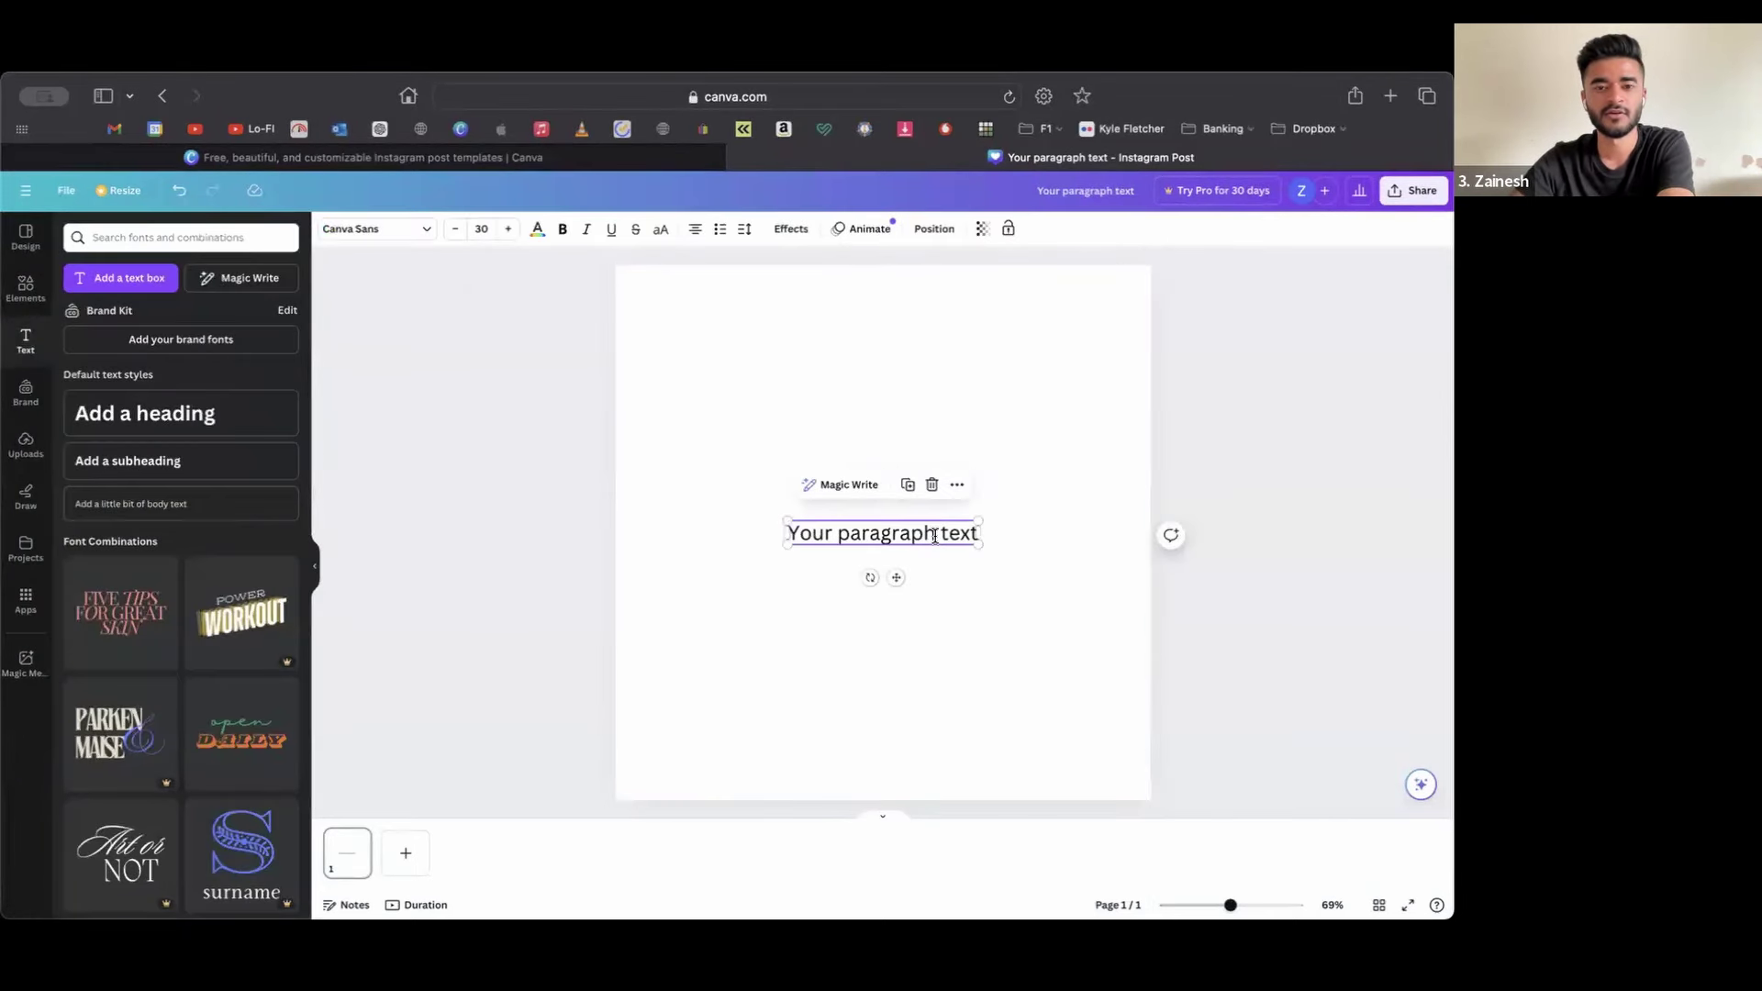
click(507, 229)
click(507, 228)
click(507, 228)
click(507, 229)
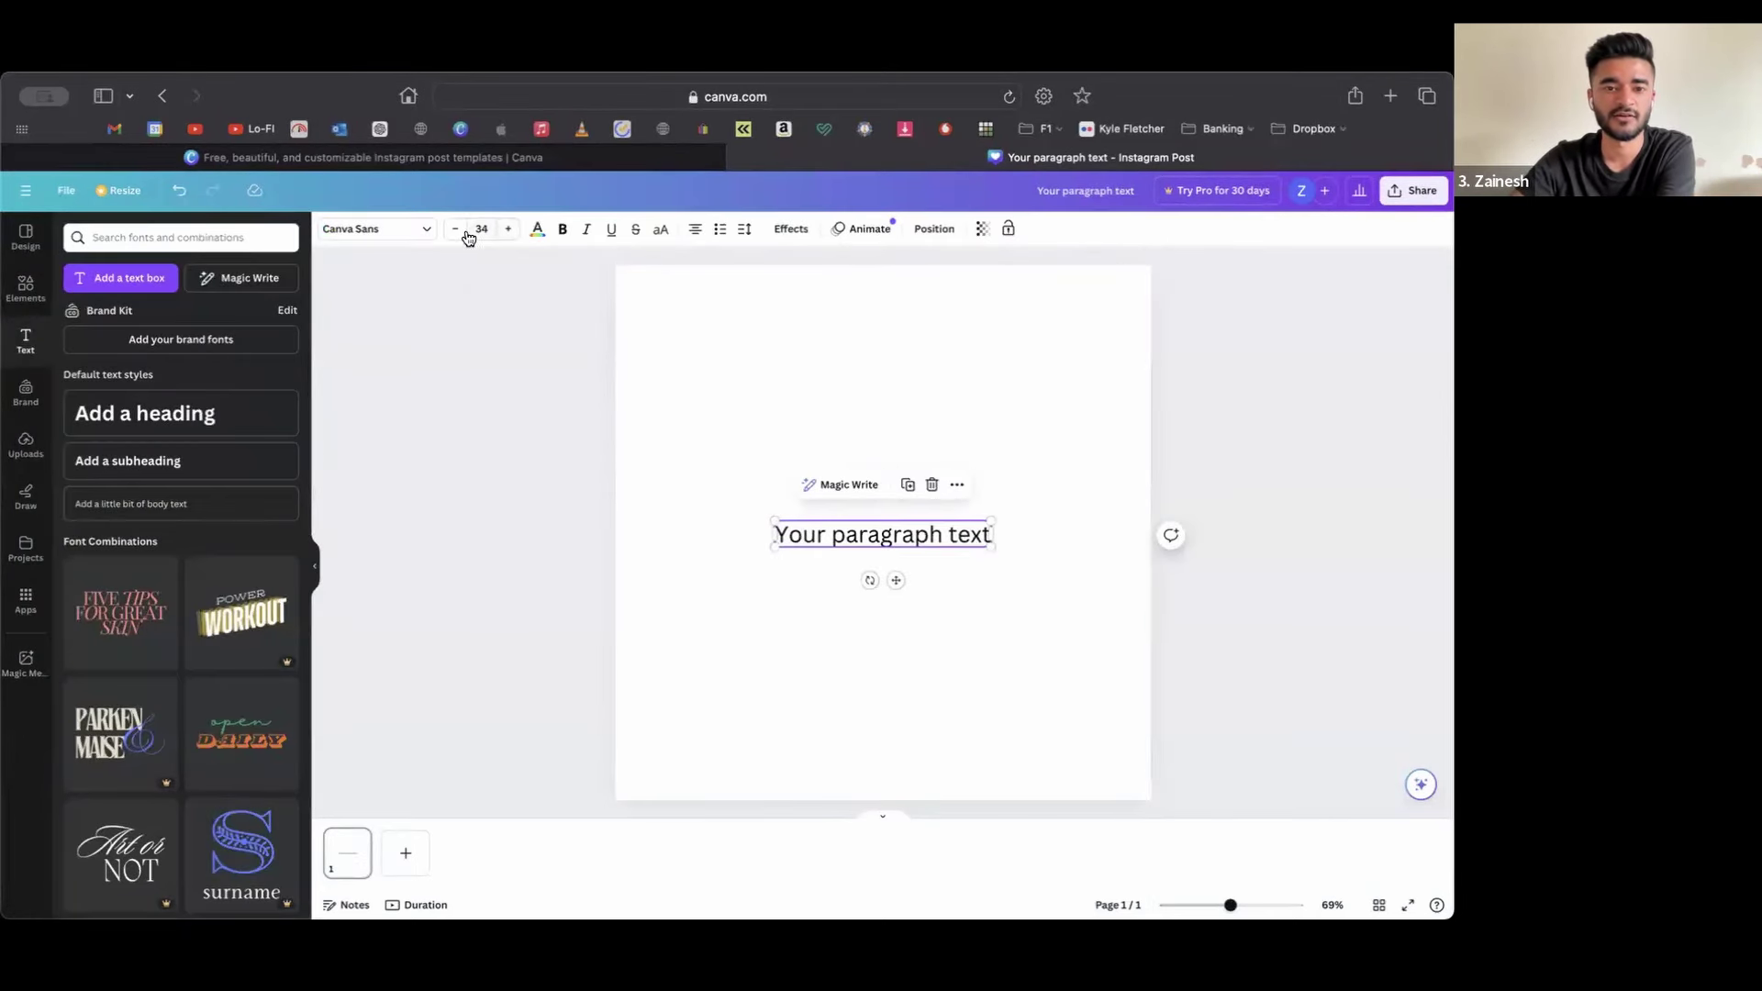
click(456, 230)
click(563, 228)
click(563, 228)
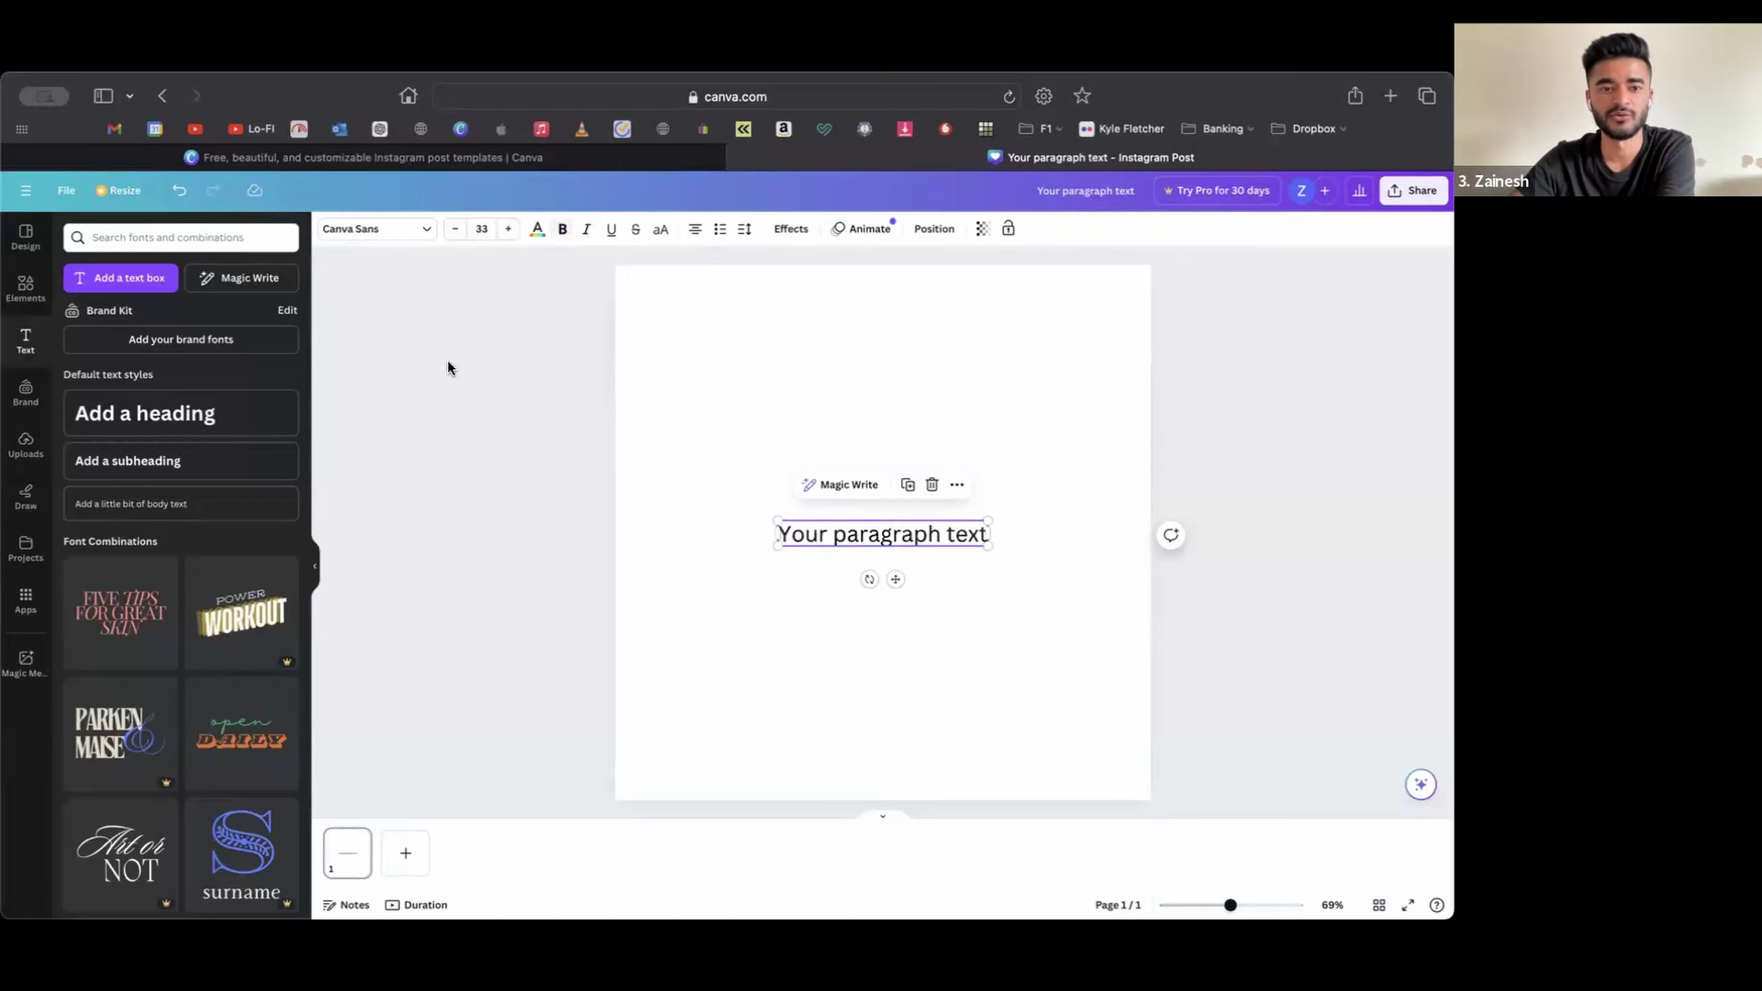
- Look at the font combinations and delete the paragraph text box from the page
scroll(192, 613, down, 3)
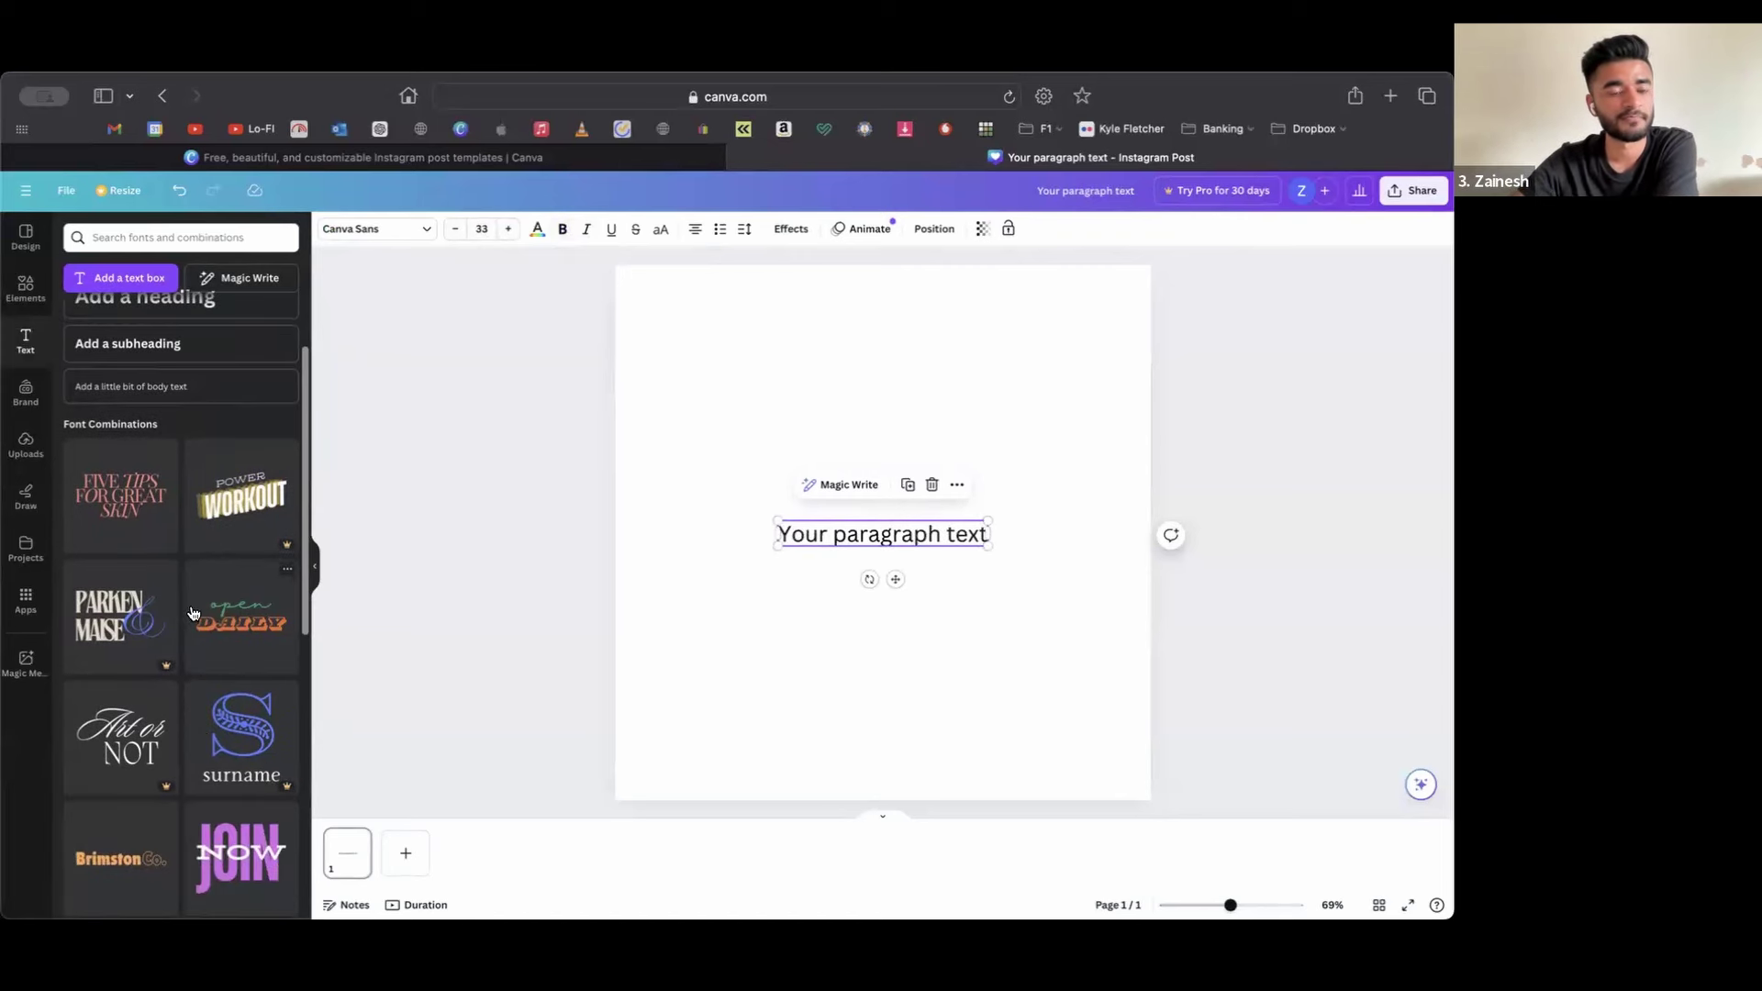
scroll(193, 613, down, 3)
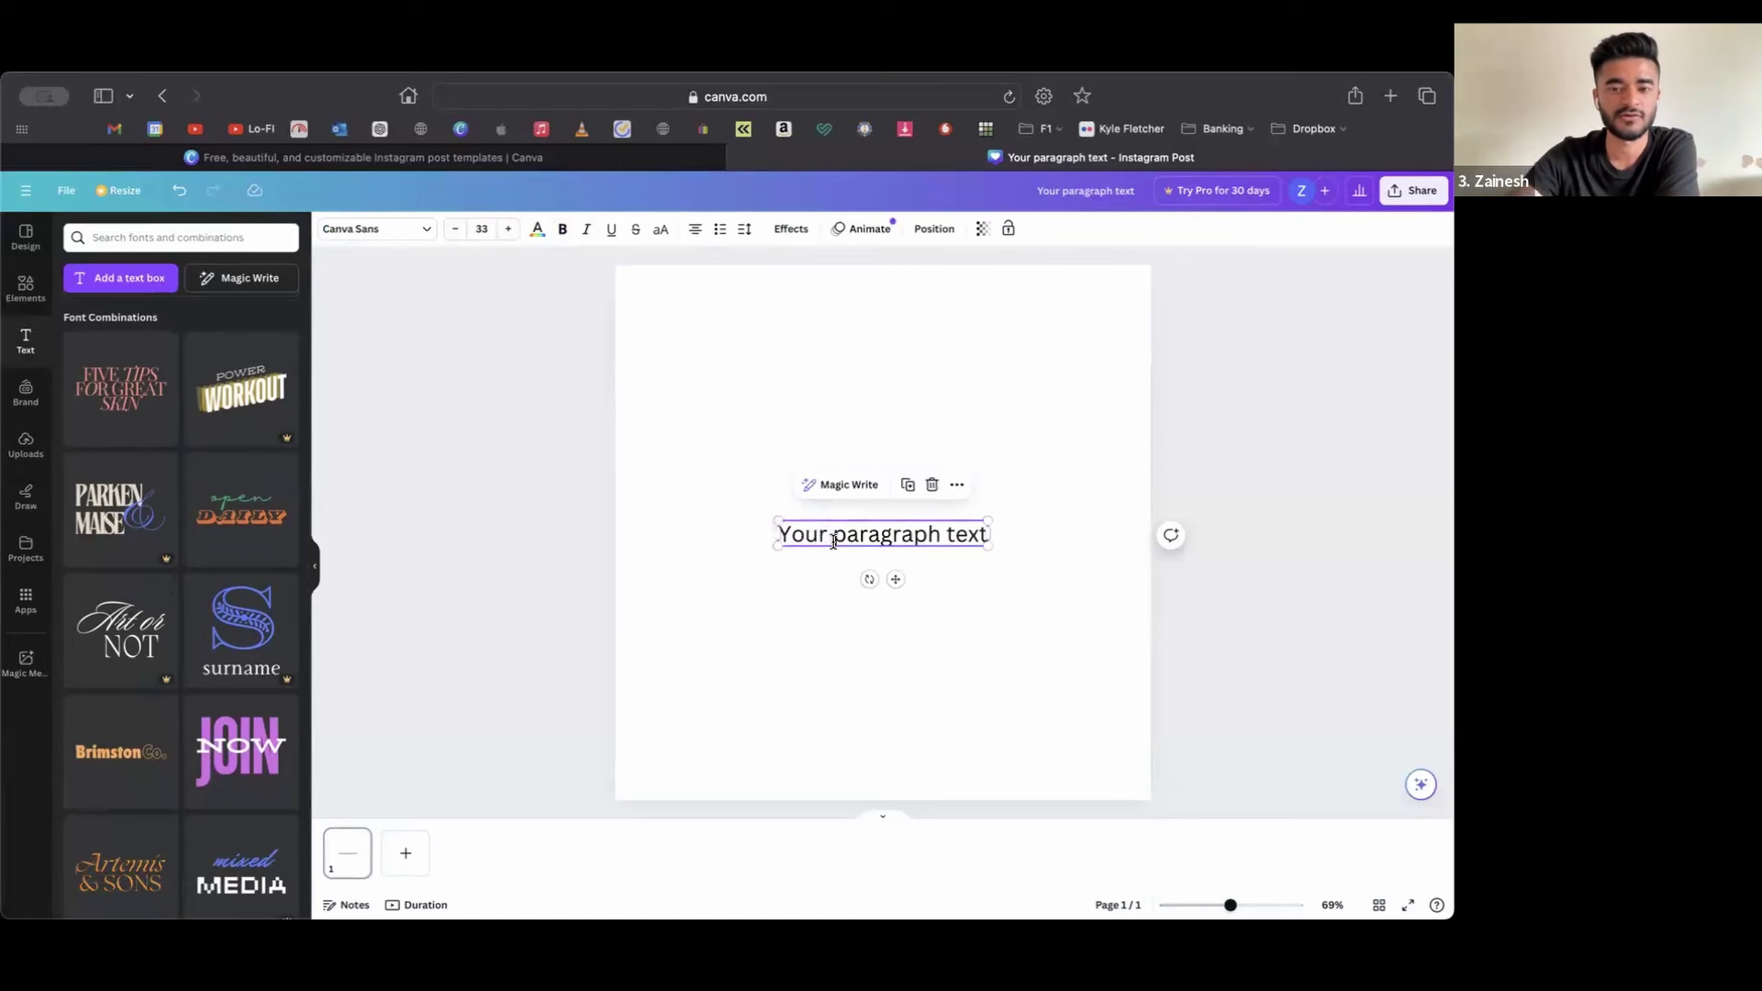
key(Delete)
- Try out the "Five Tips for Great Skin" font combination on the page and remove it
click(147, 402)
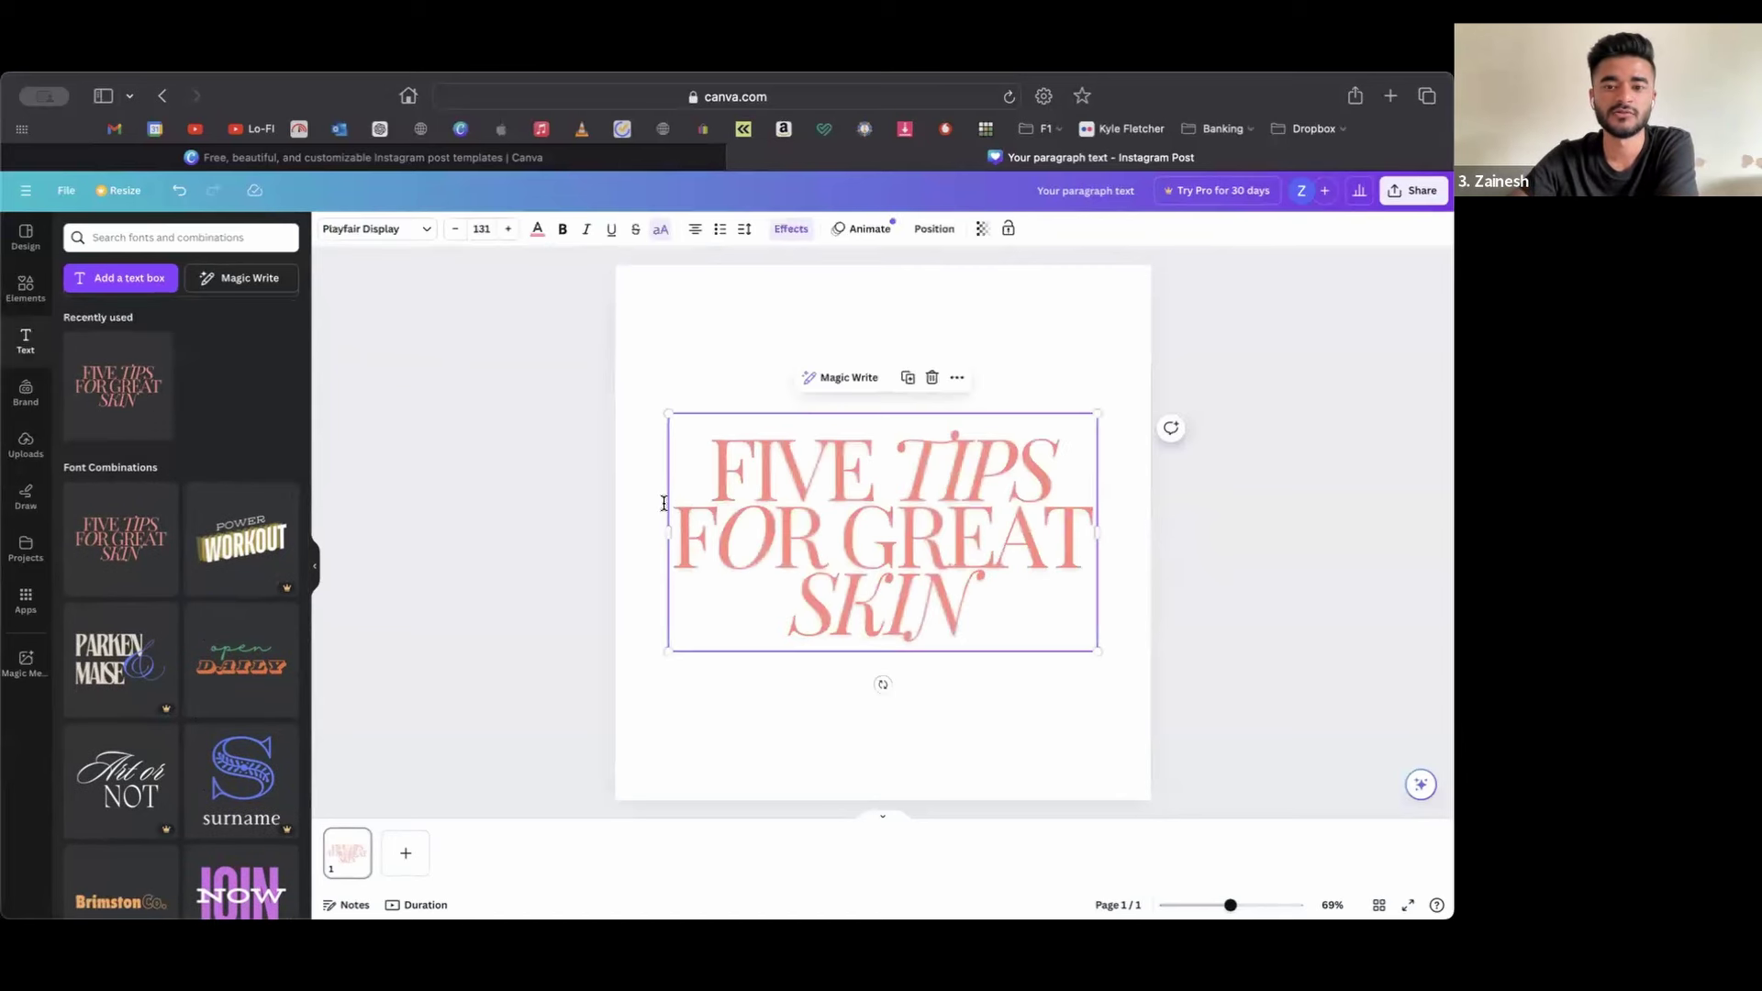
scroll(243, 690, down, 5)
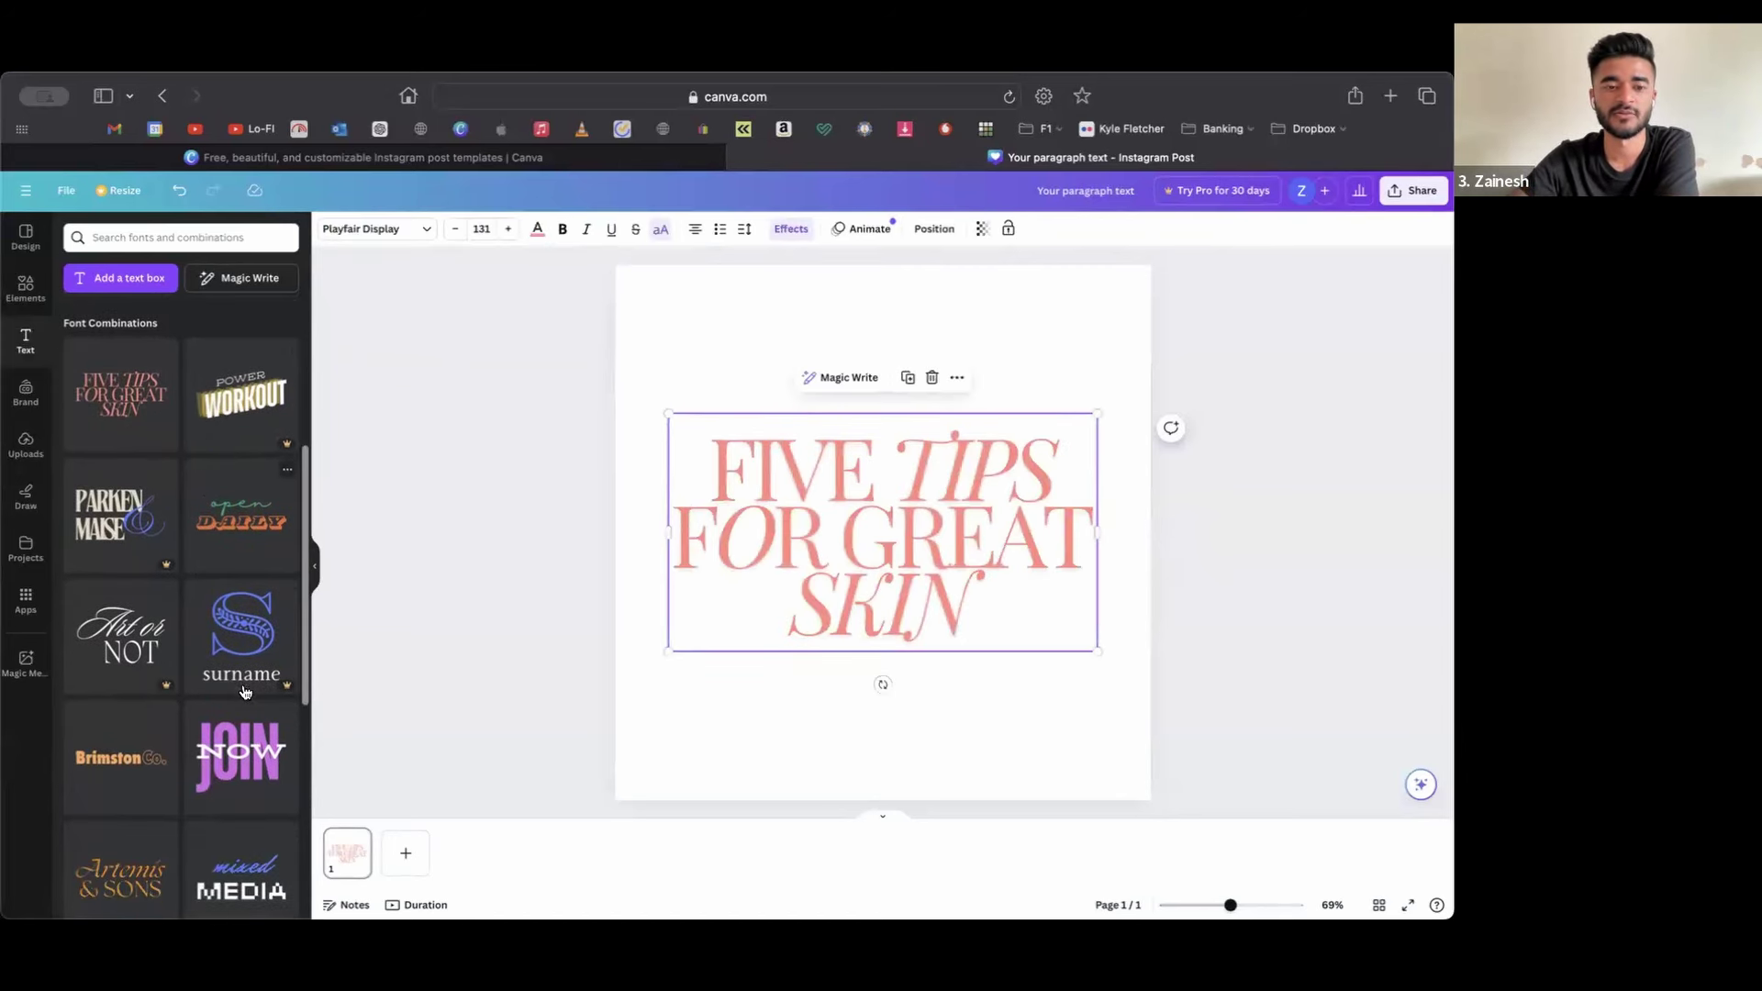
scroll(236, 660, down, 2)
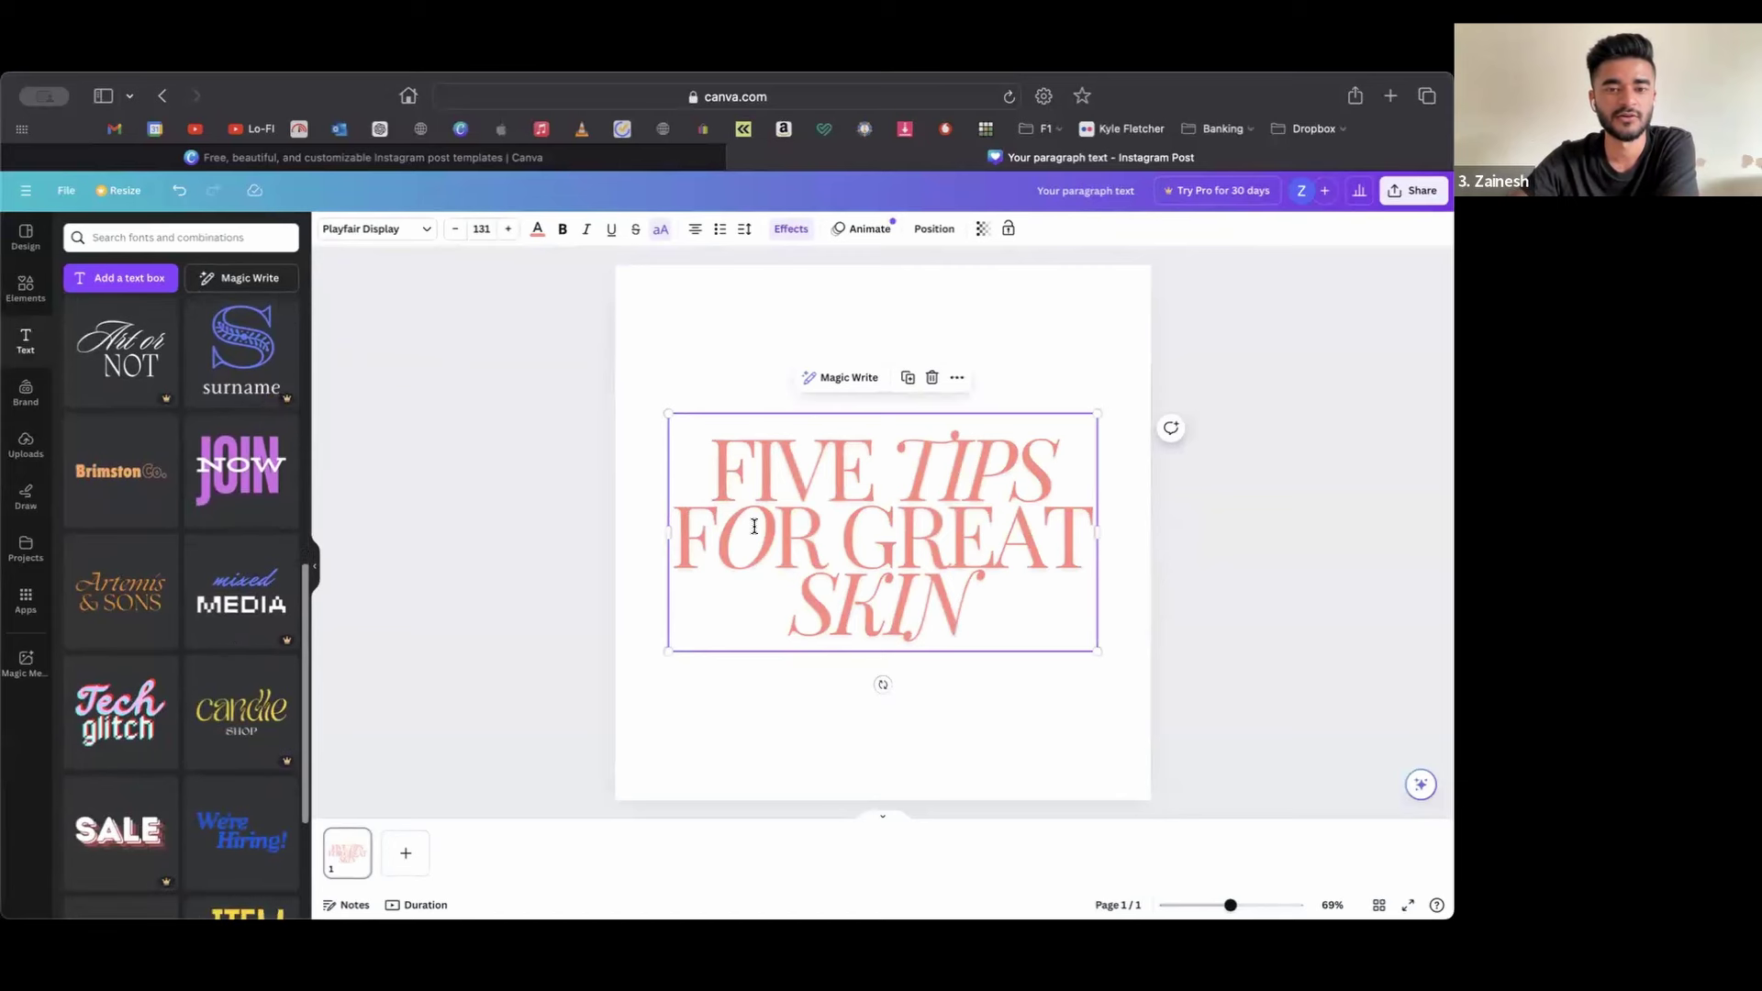
drag(685, 515, 725, 528)
key(Delete)
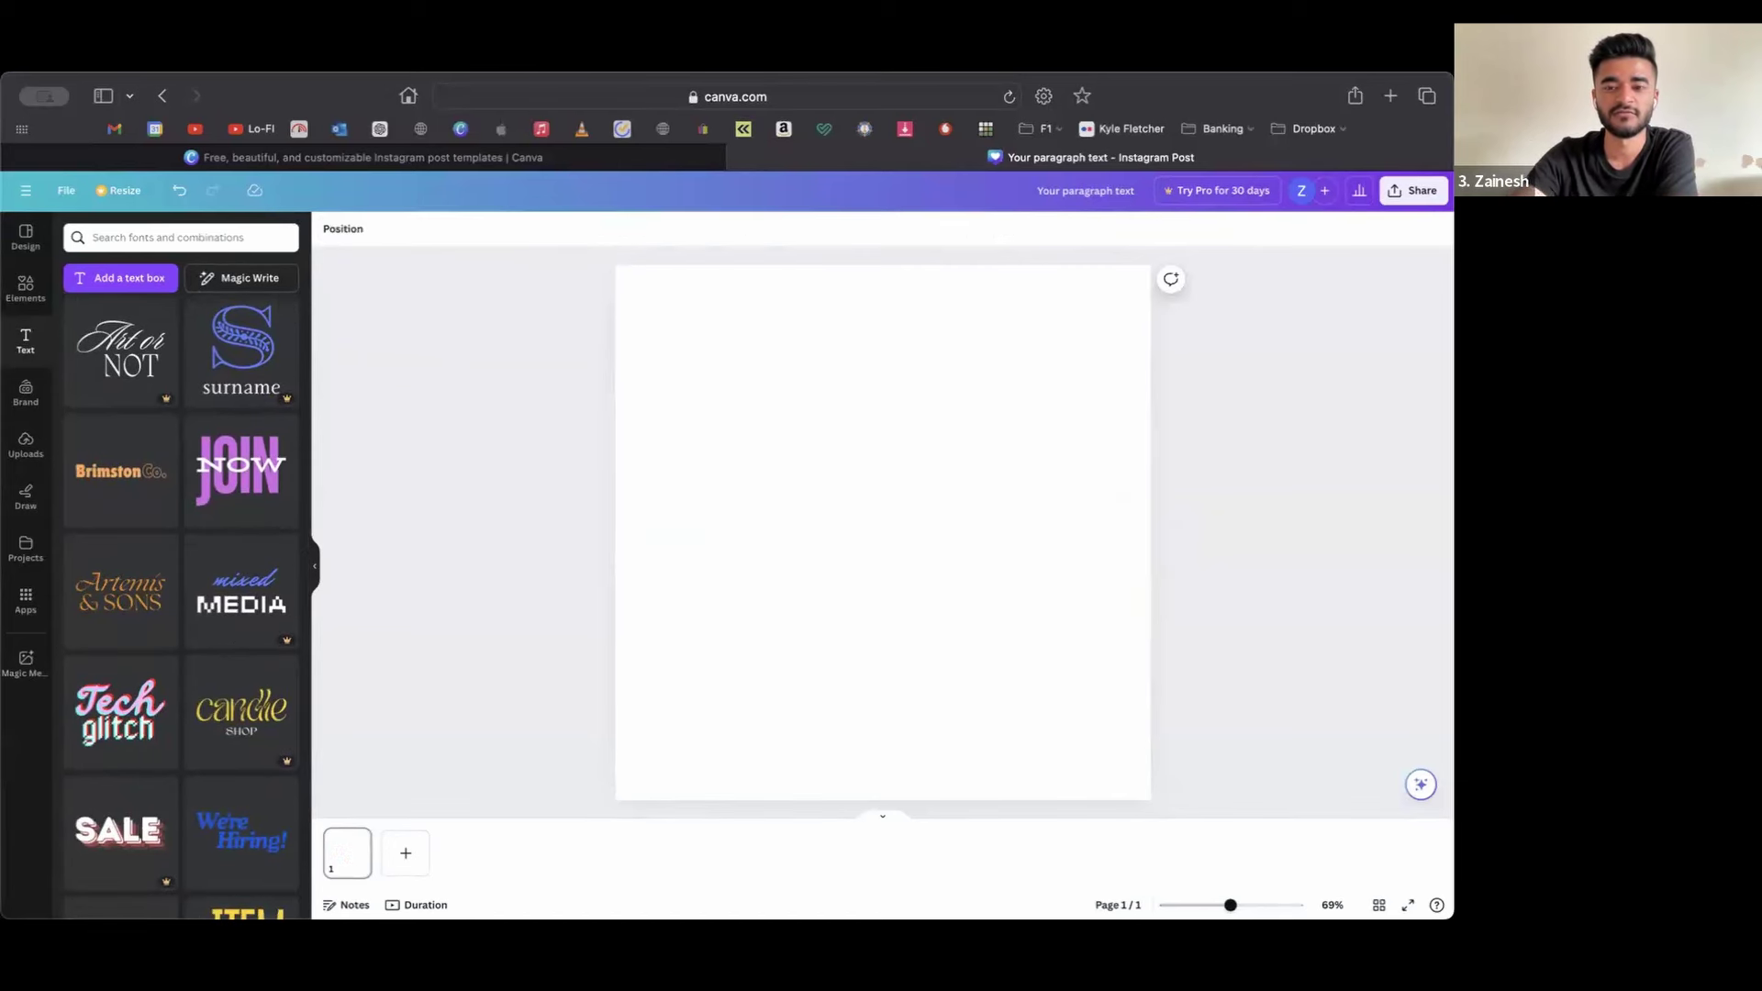
- Try out the "Join Now" font combination, dismiss the ungrouping tip, and remove the combination from the page
click(239, 466)
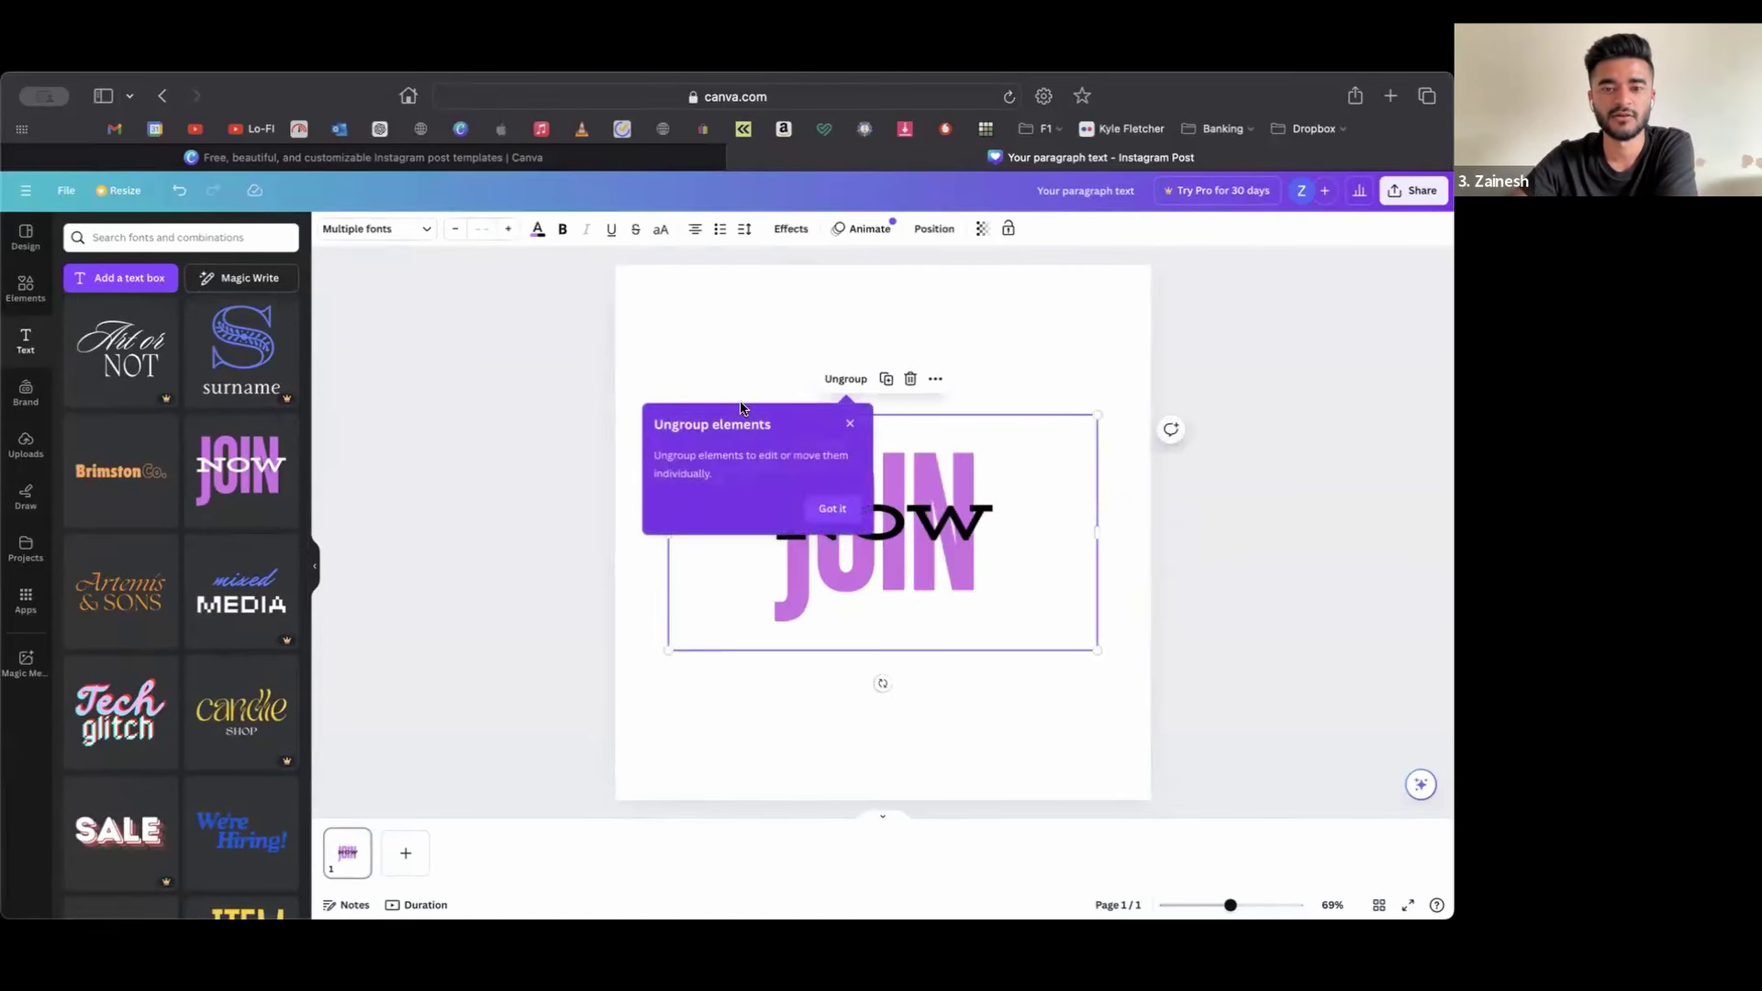
click(849, 425)
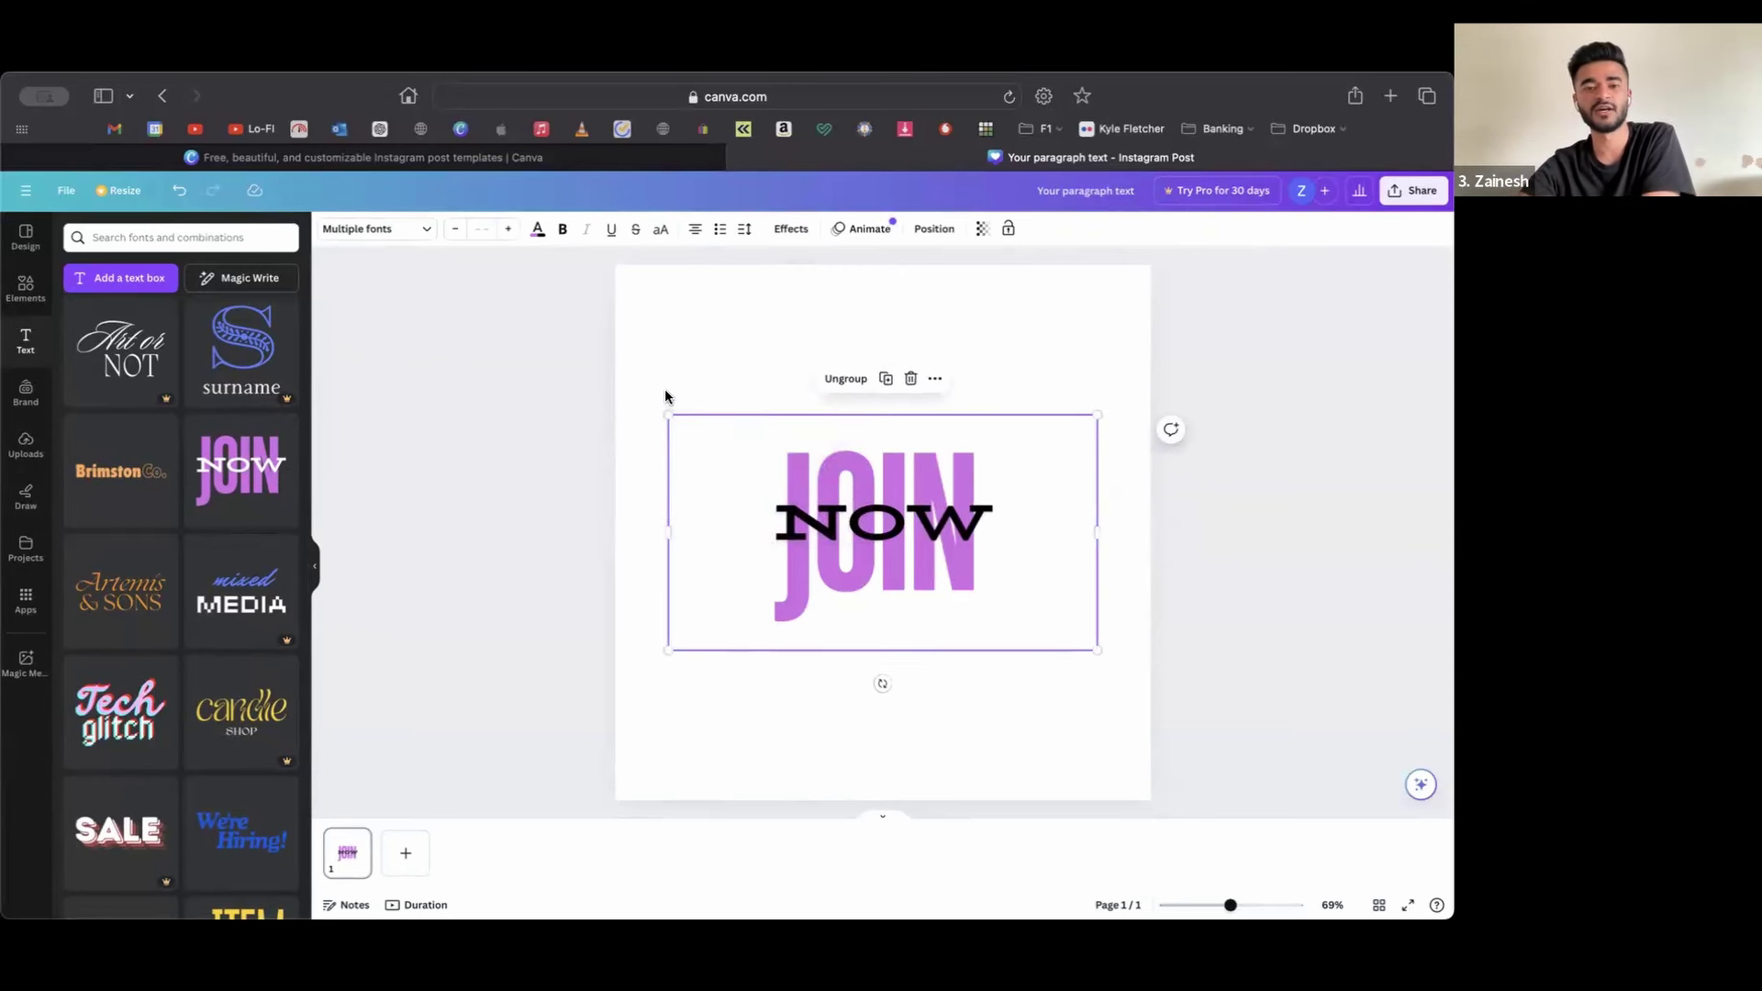
drag(724, 396, 755, 563)
key(Delete)
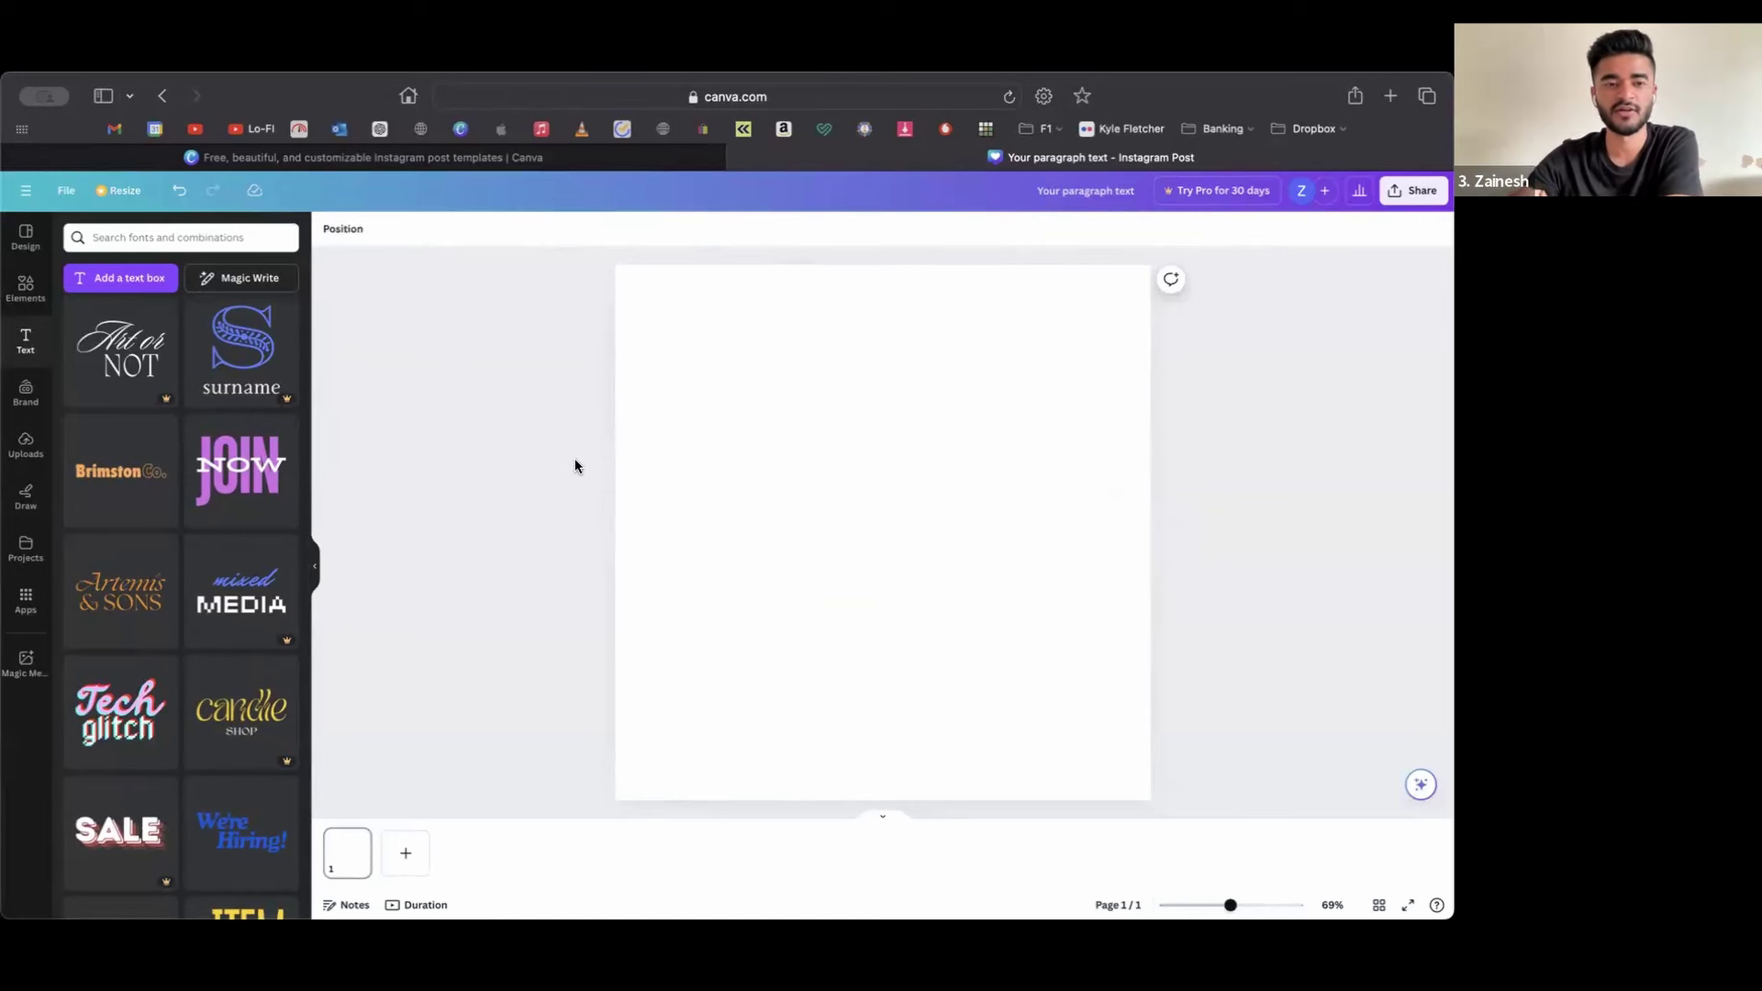
- Try out the "Artemis & Sons" font combination on the page and remove it
click(129, 594)
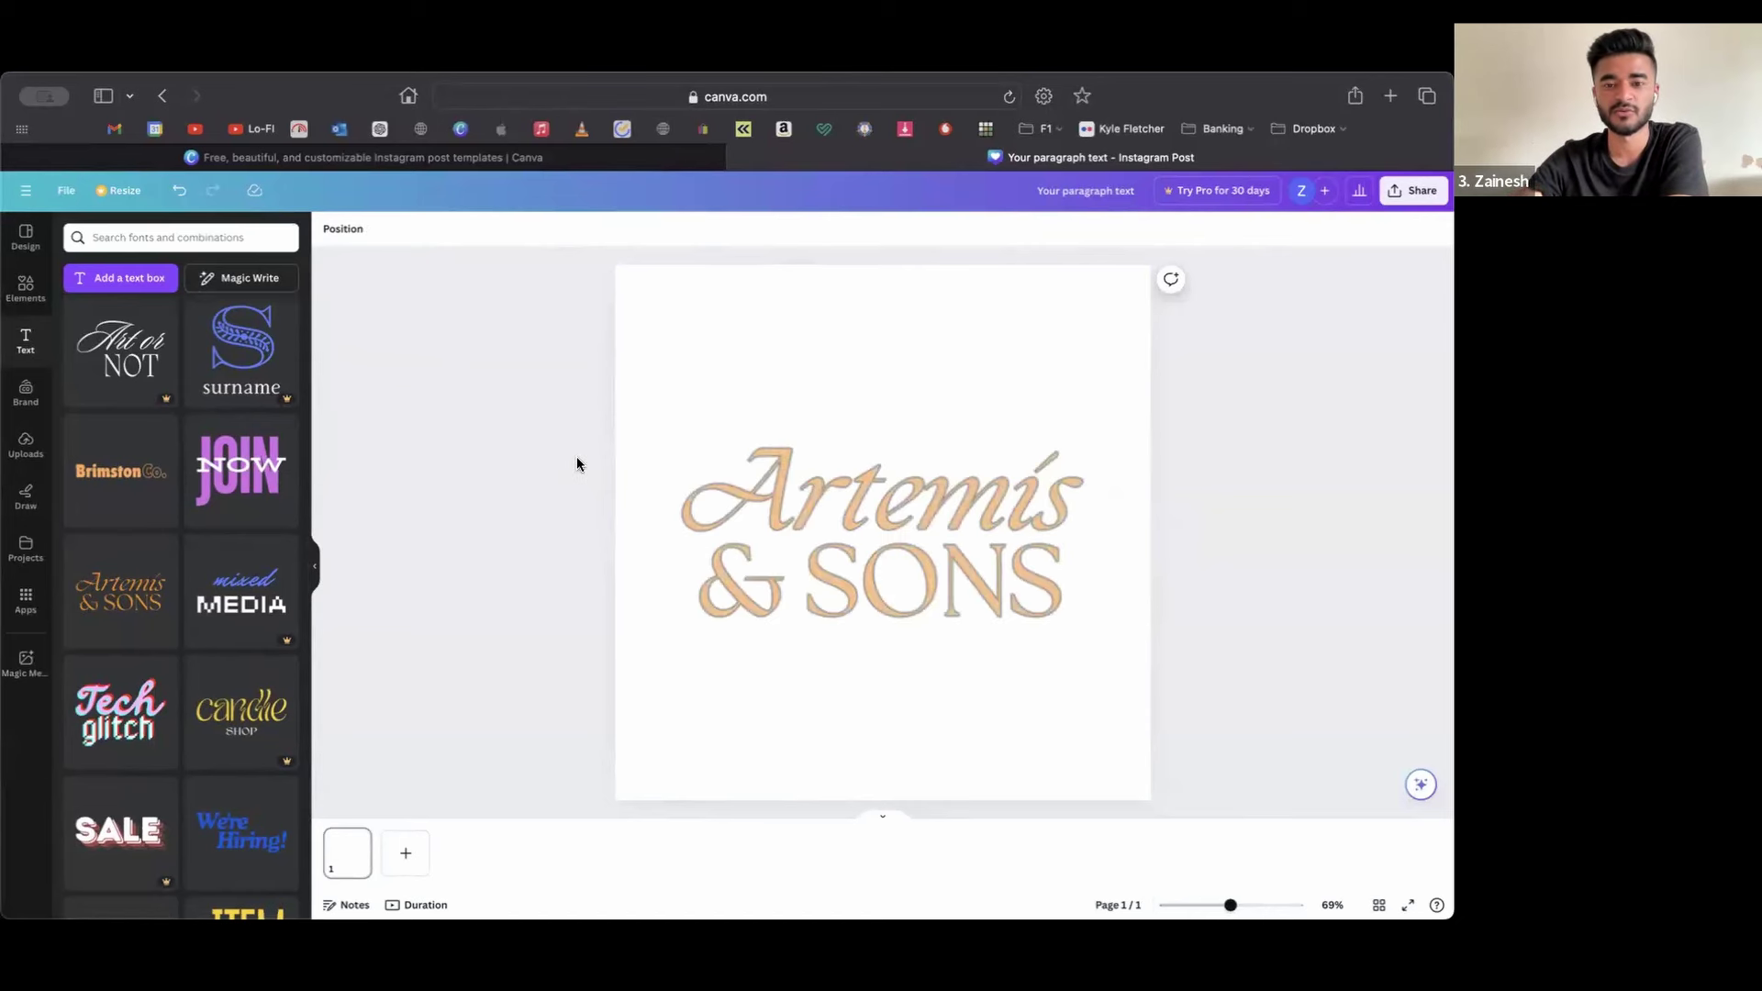
drag(582, 405, 739, 565)
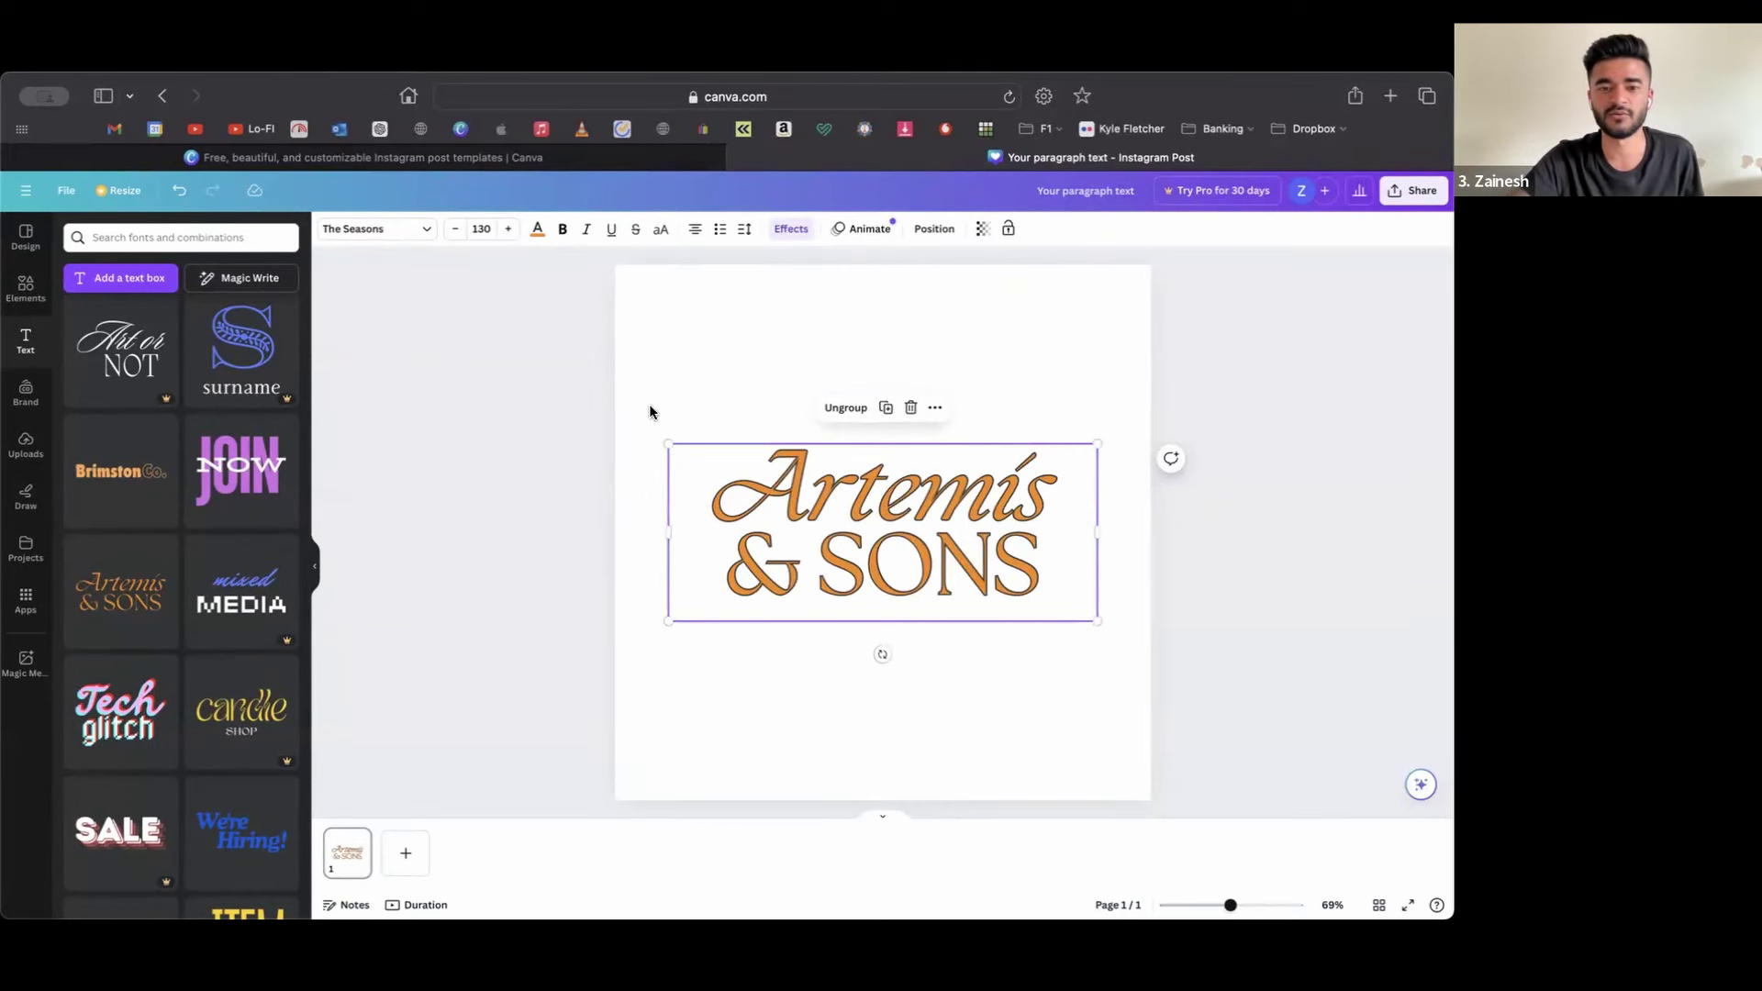
drag(649, 409, 746, 543)
key(Delete)
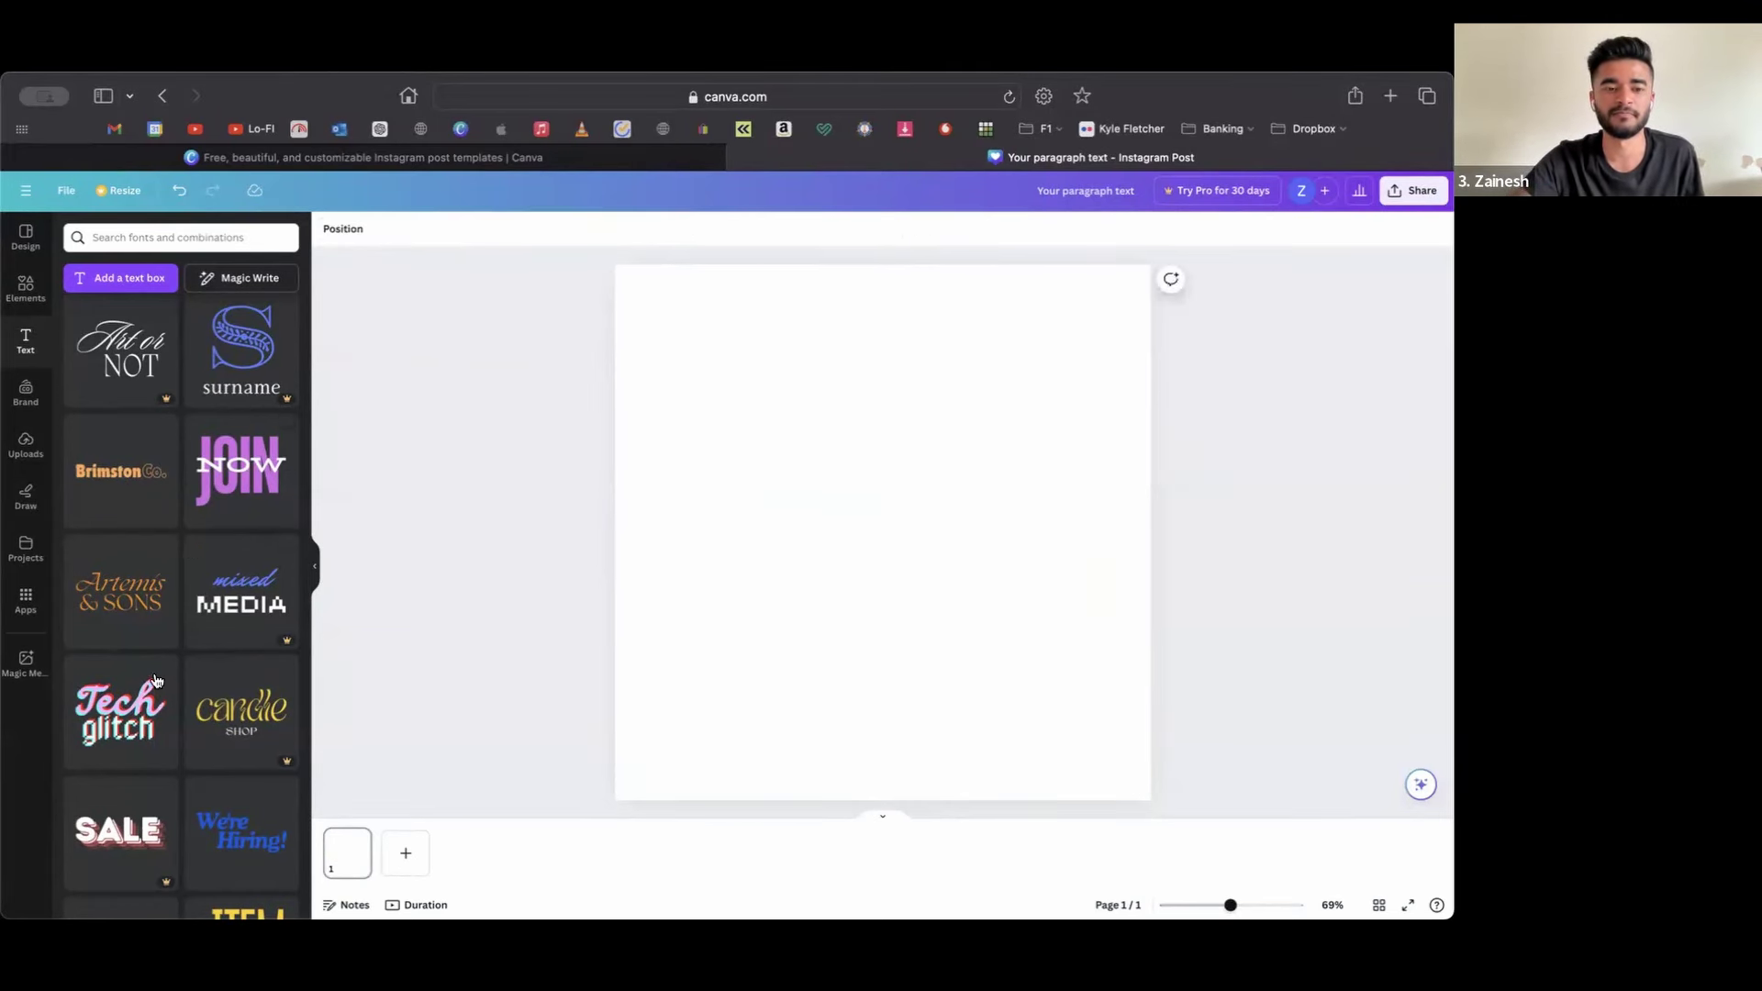
- Look through the remaining font combinations and return to the default text styles
scroll(156, 679, down, 10)
scroll(156, 679, down, 10)
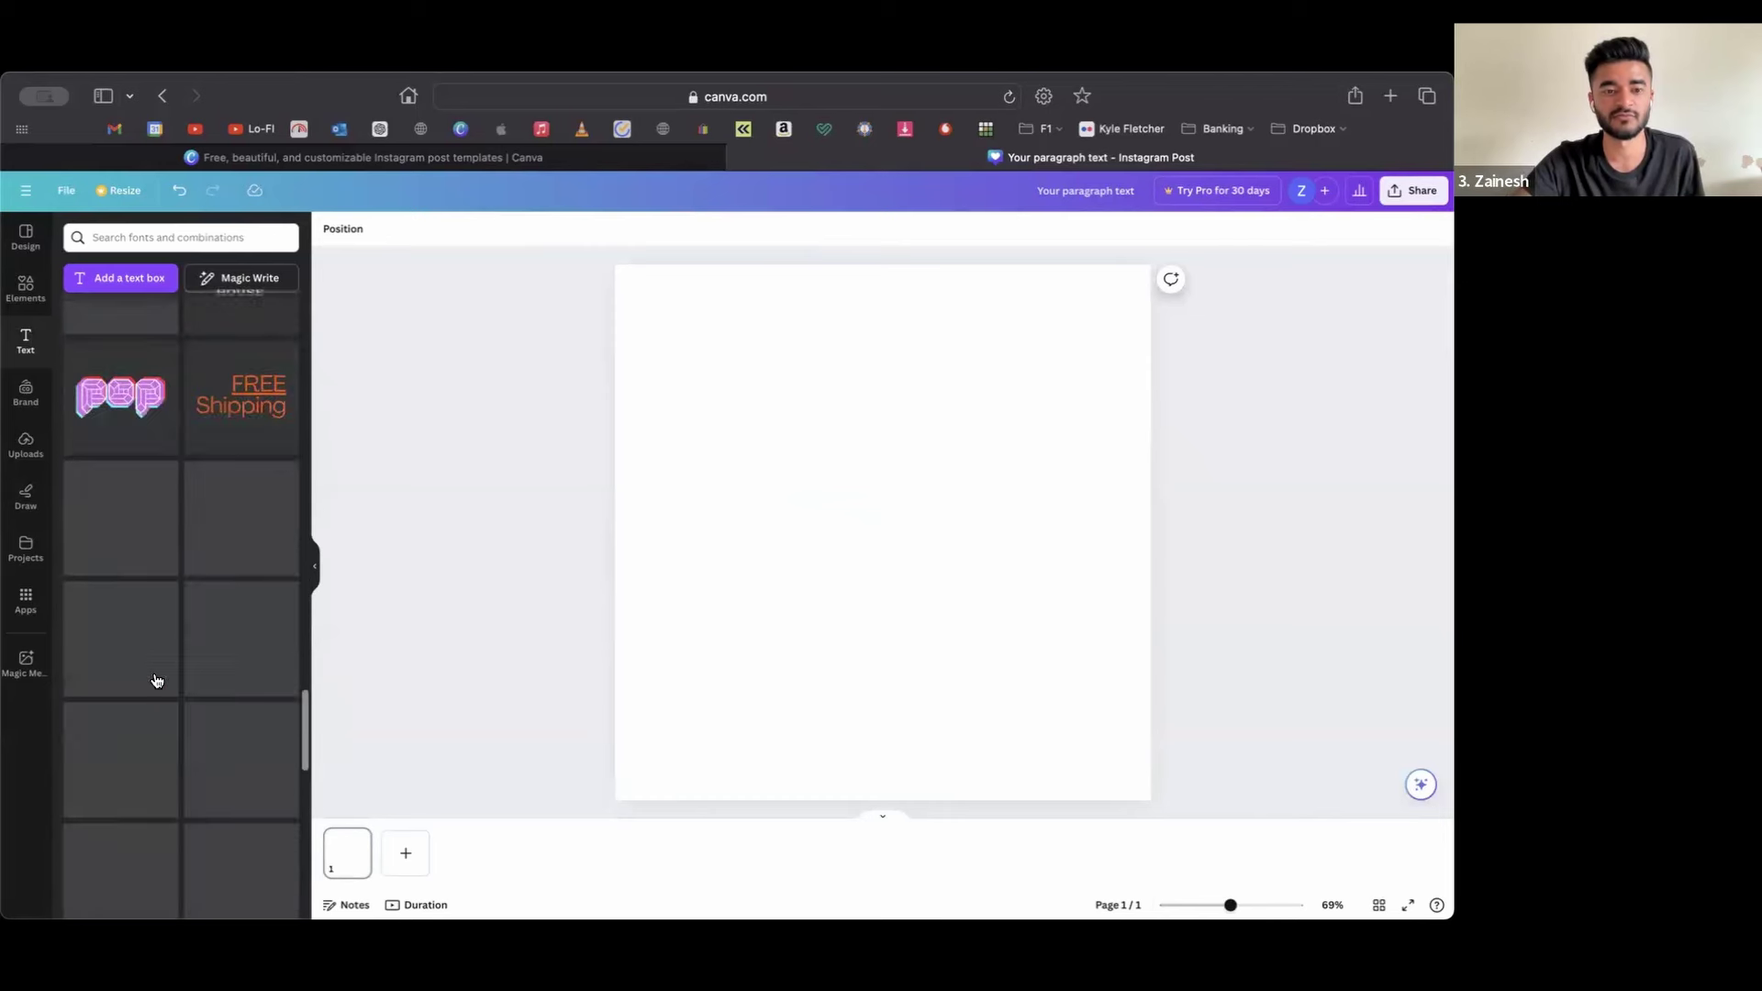
scroll(156, 679, down, 5)
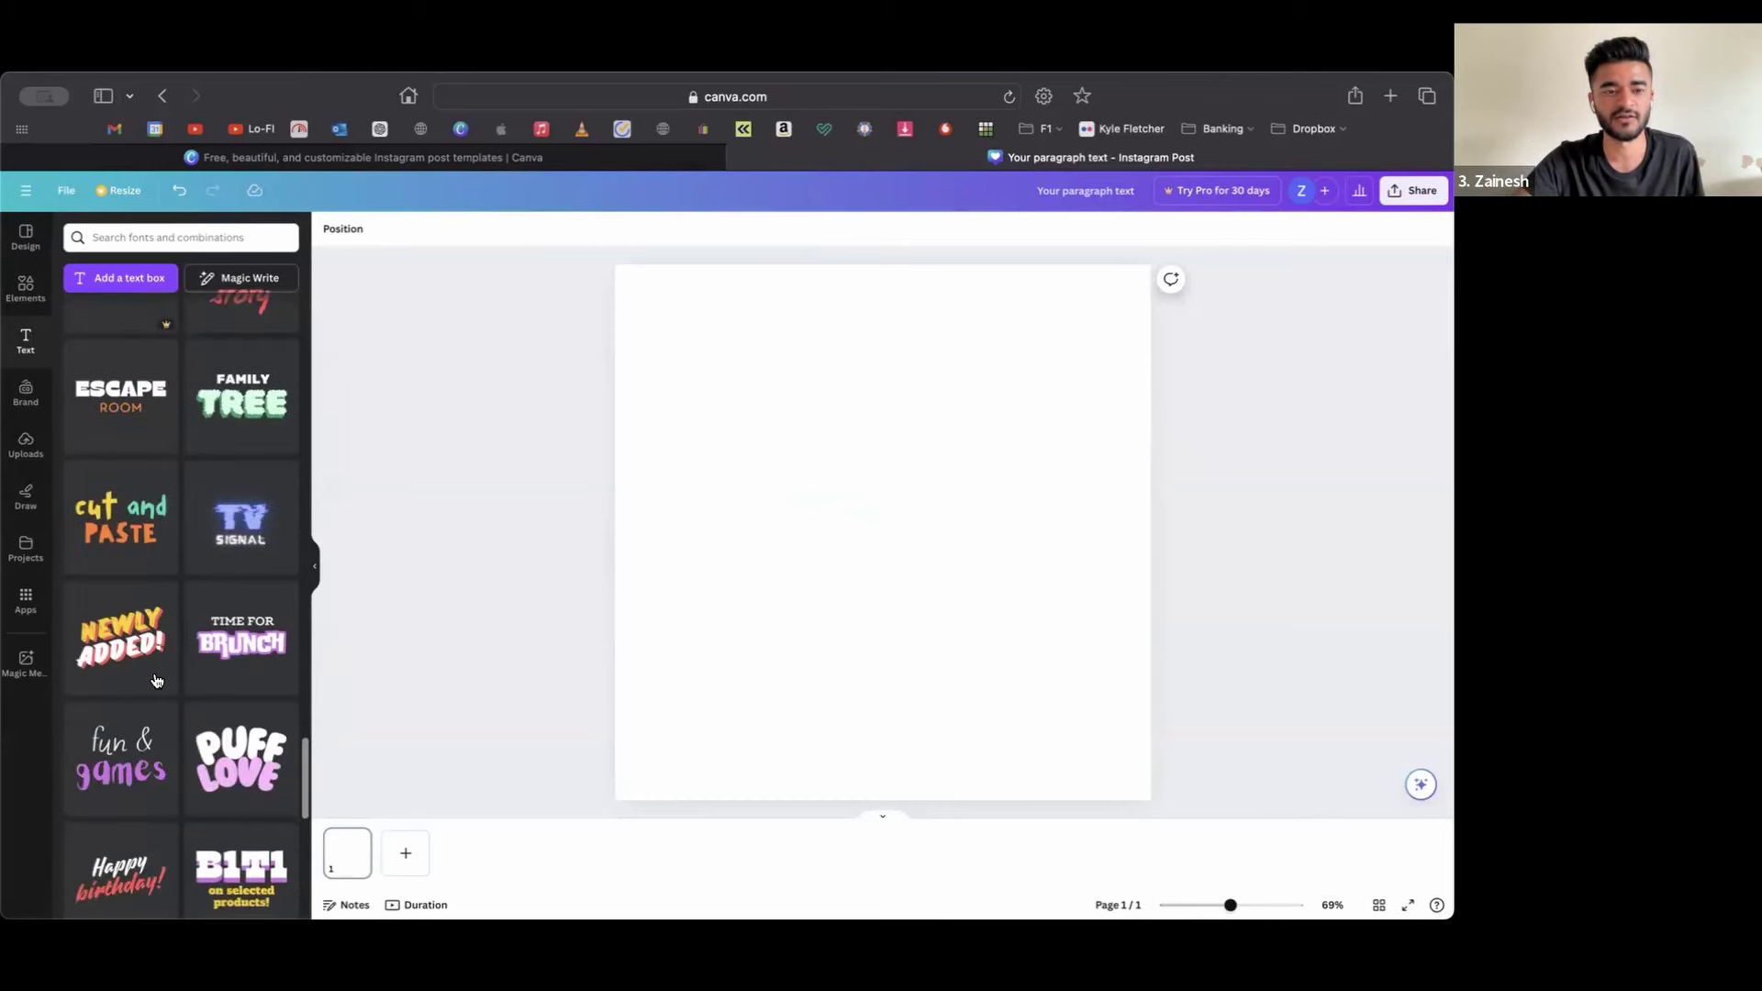
click(30, 349)
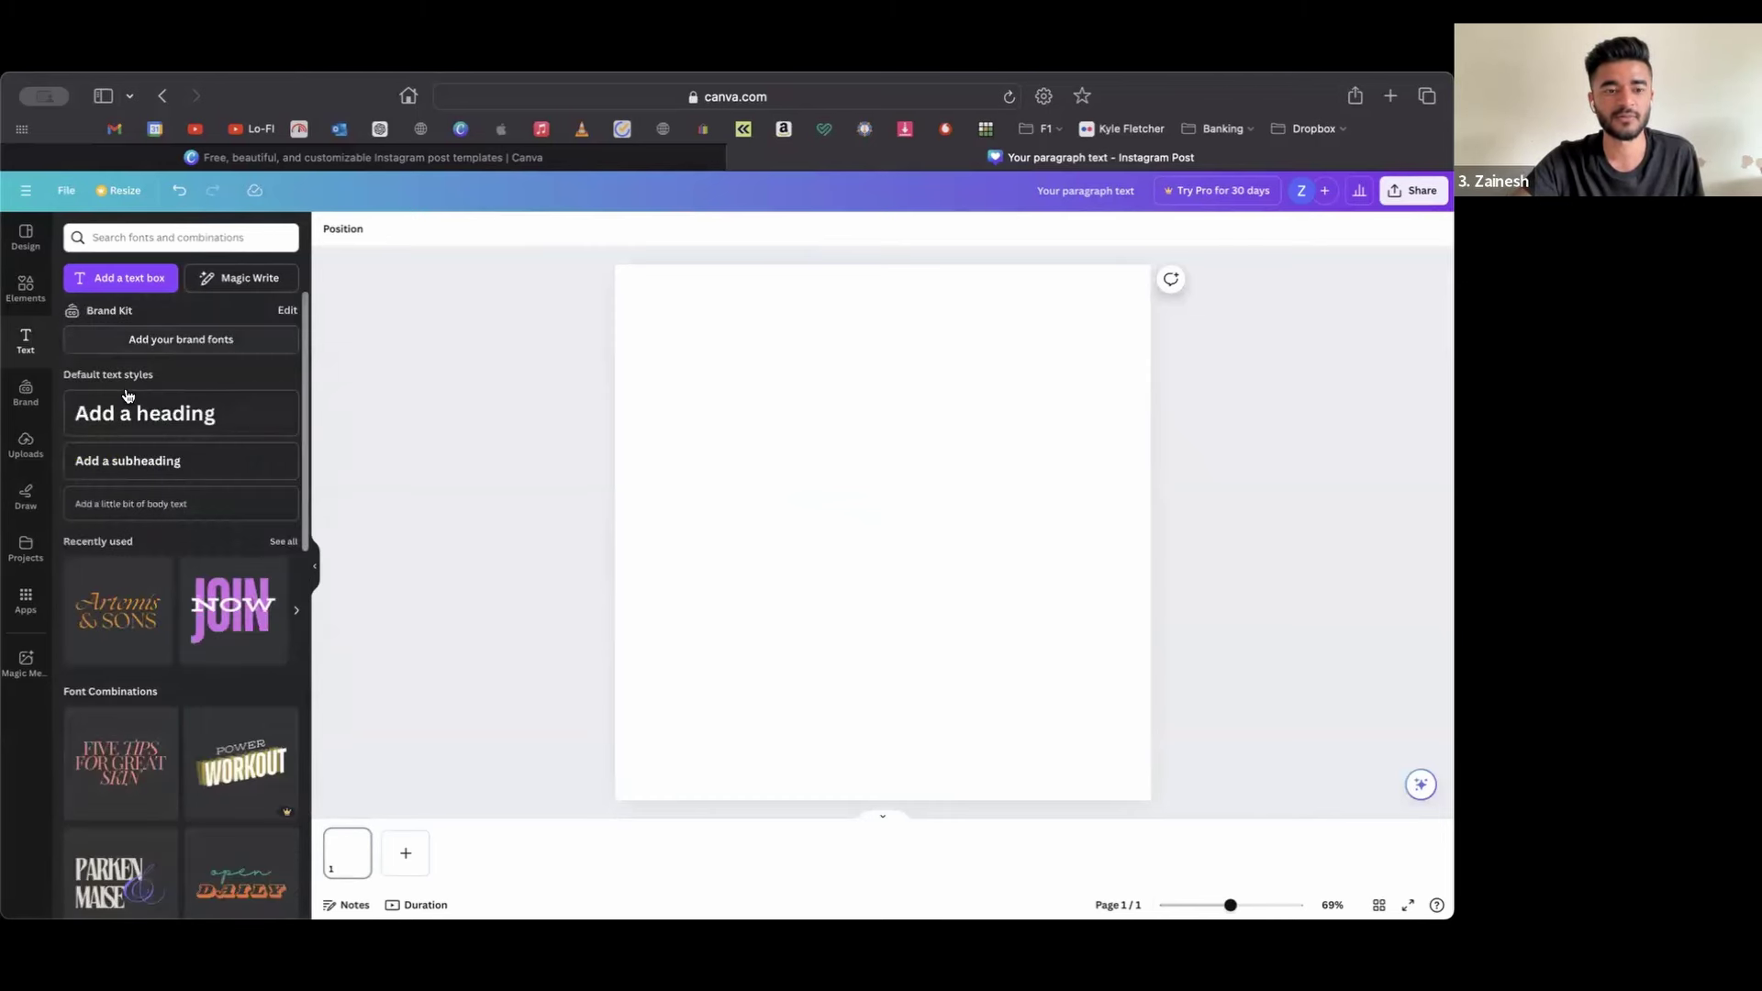
scroll(126, 394, down, 3)
scroll(126, 394, up, 3)
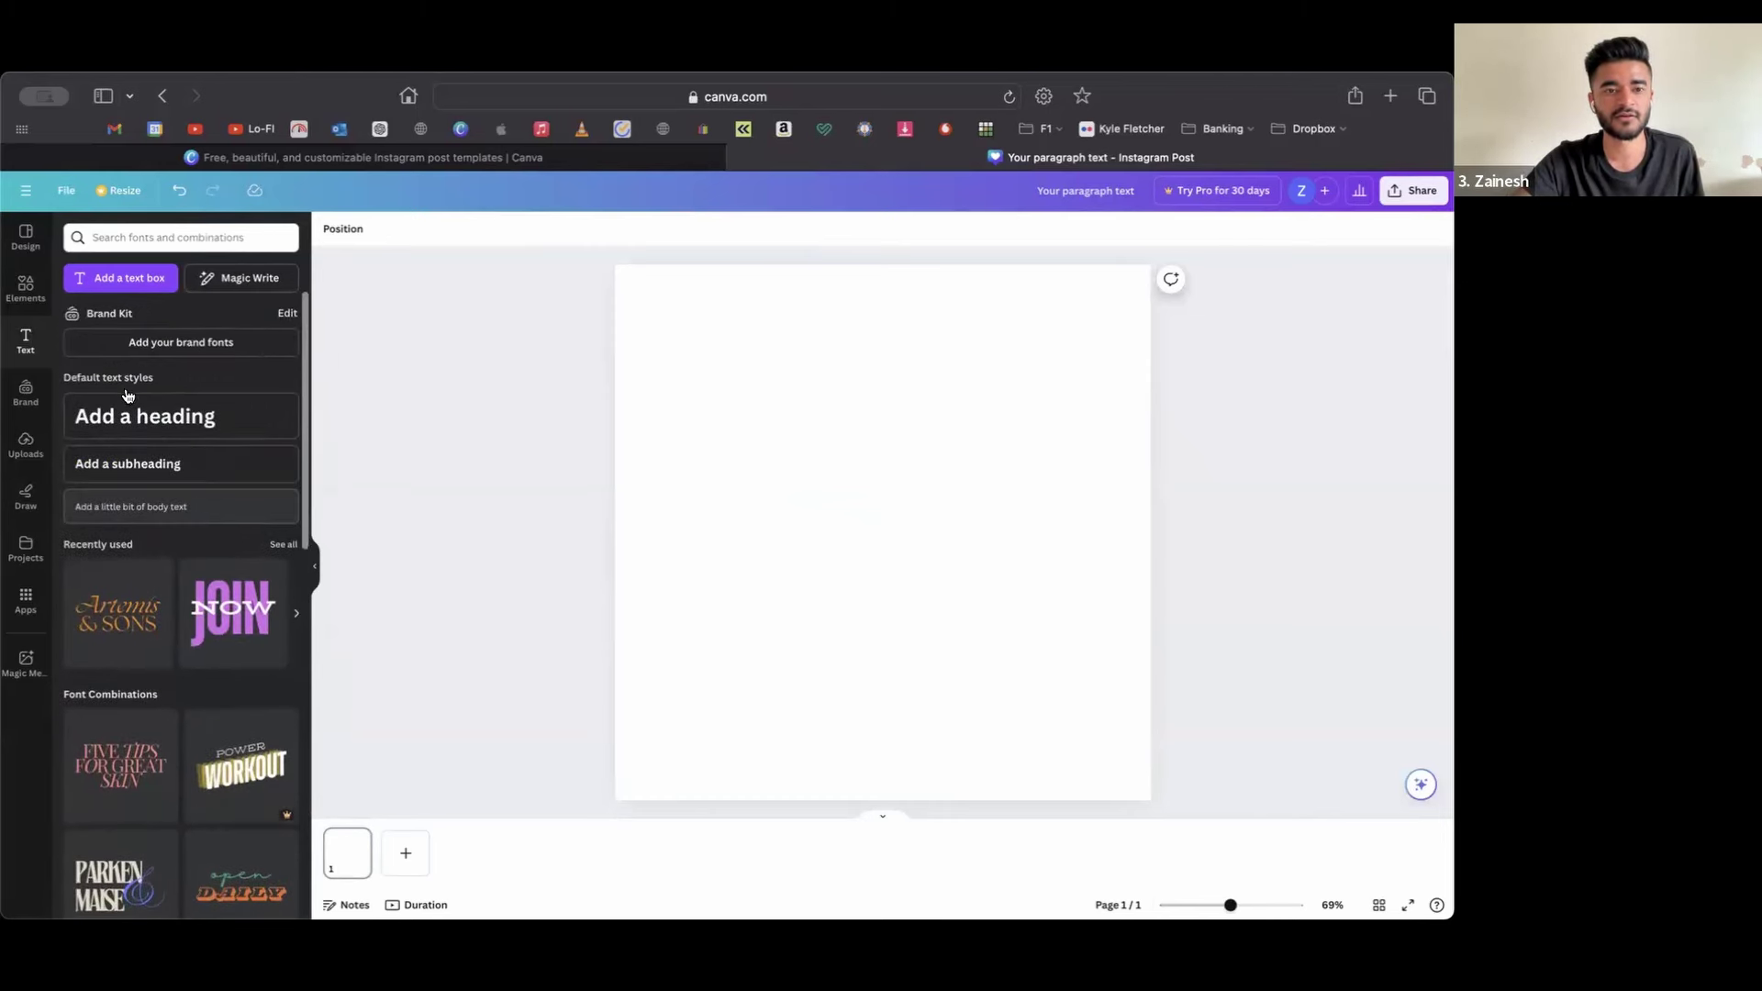
- View the brand kit options, search the elements for "castle" and limit the results to photos
click(26, 390)
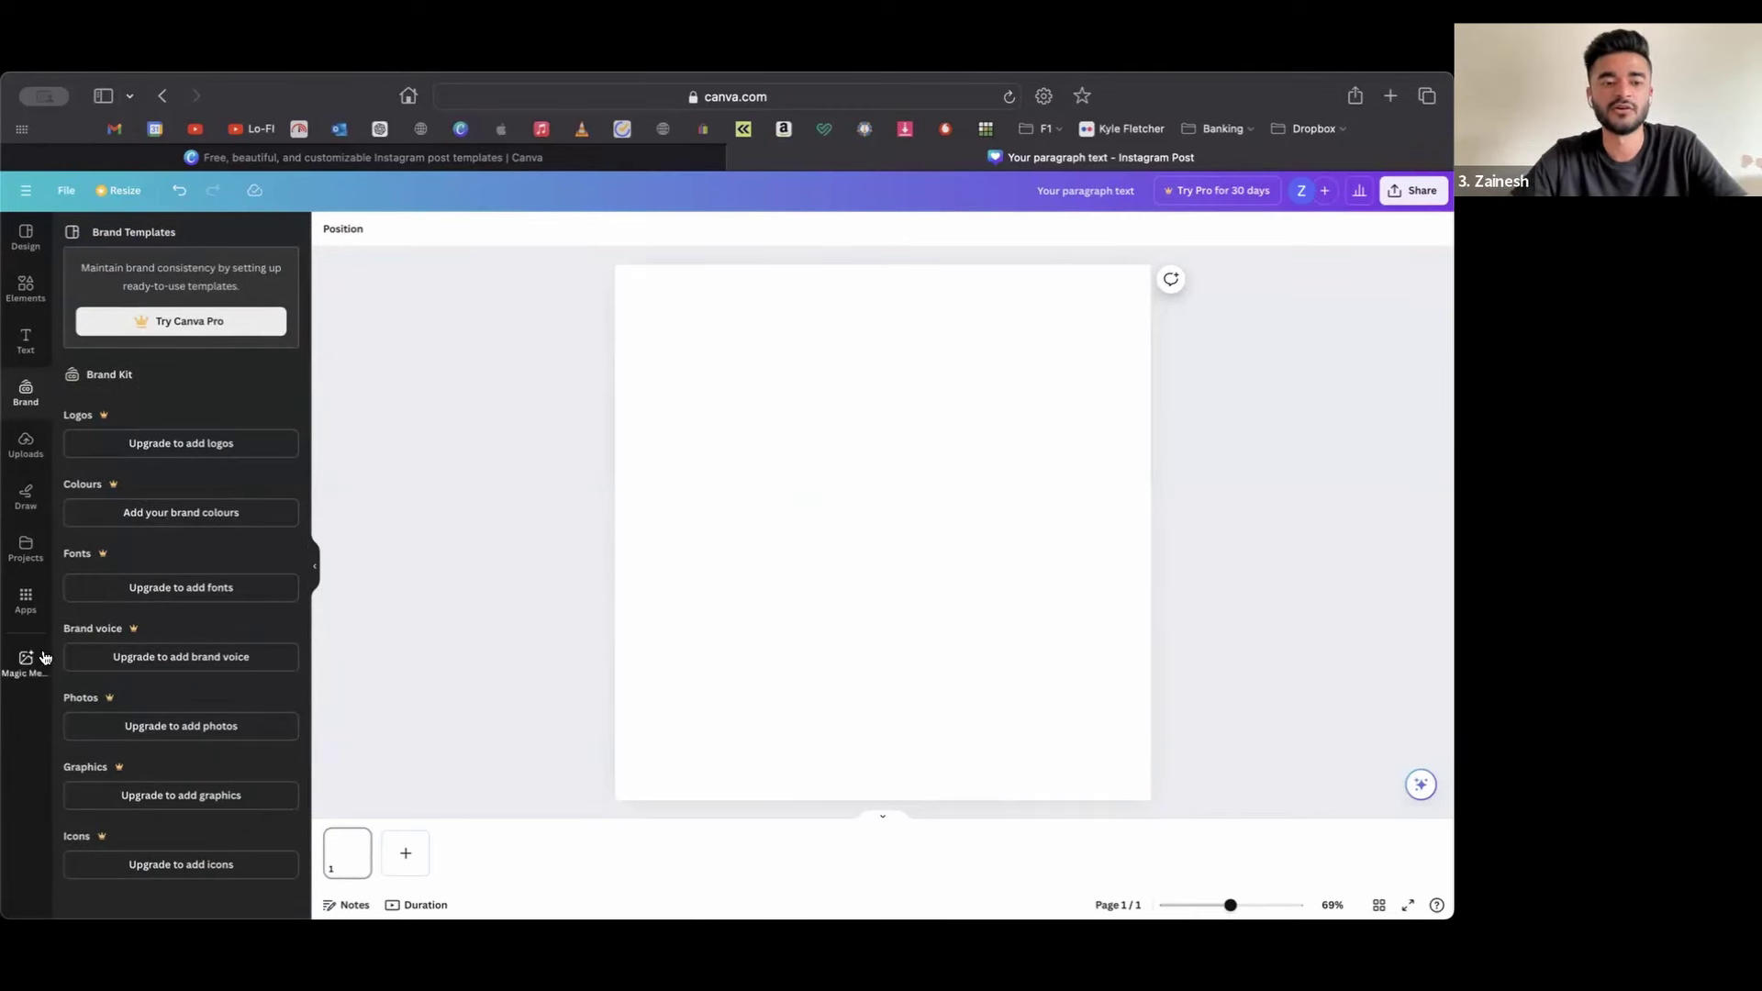
click(25, 290)
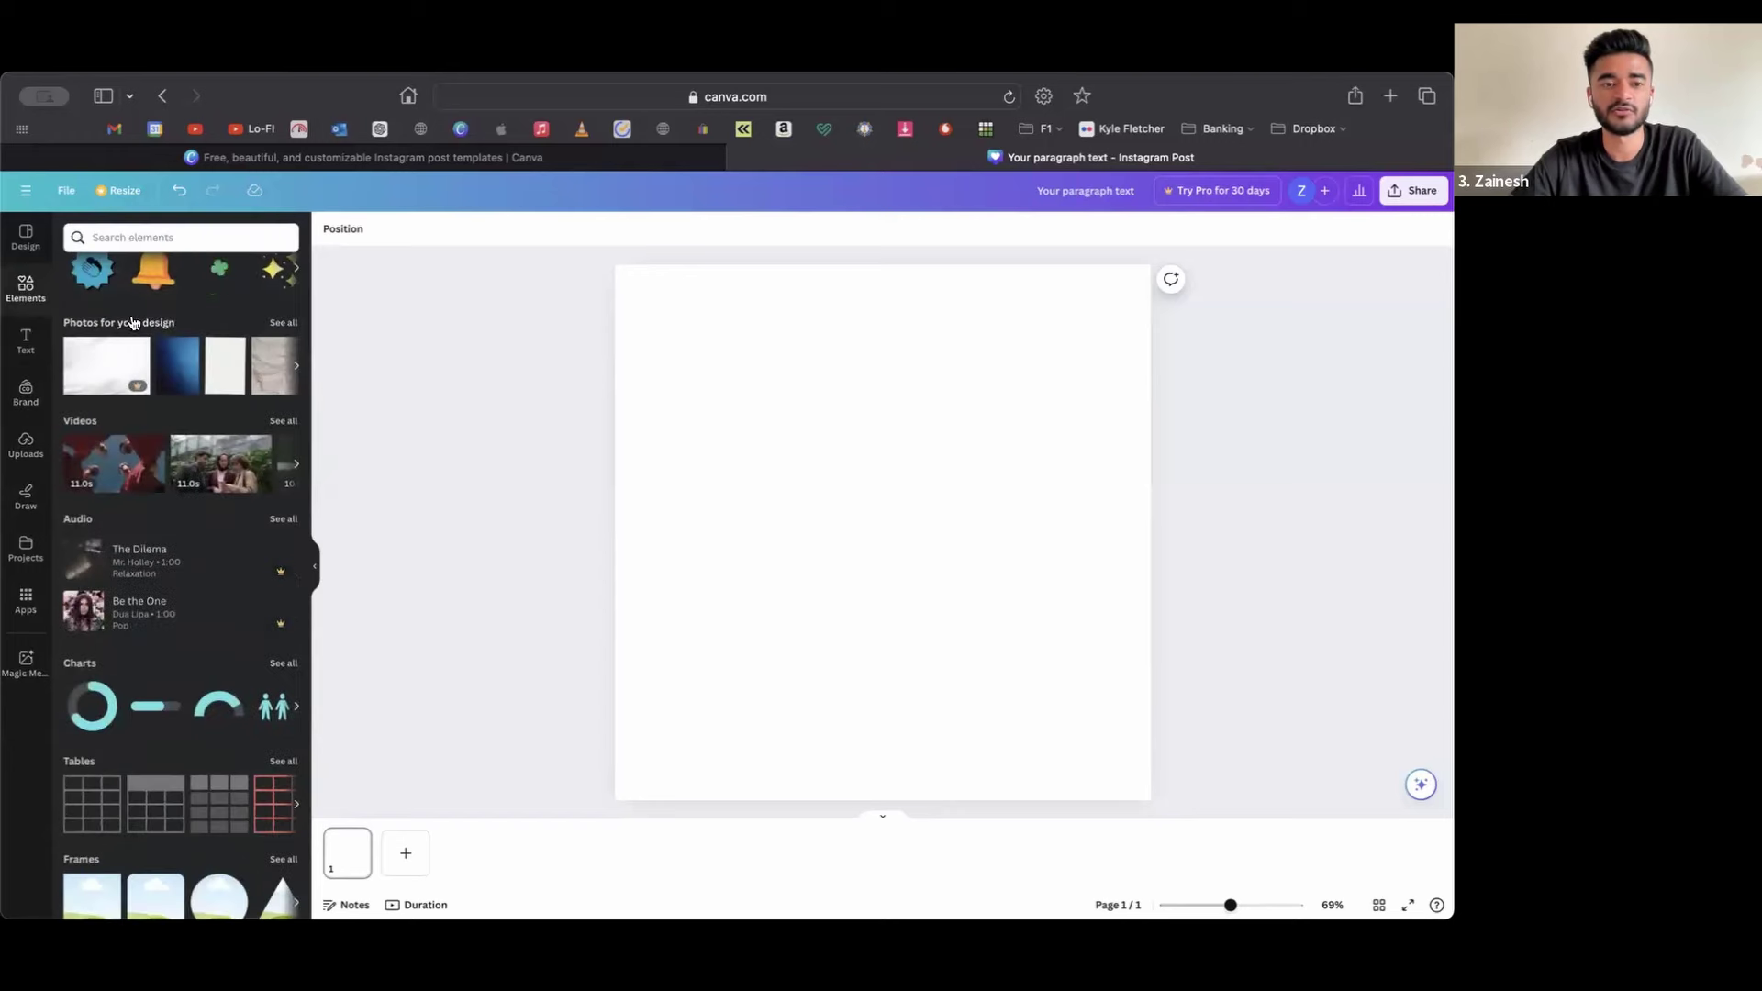
click(207, 238)
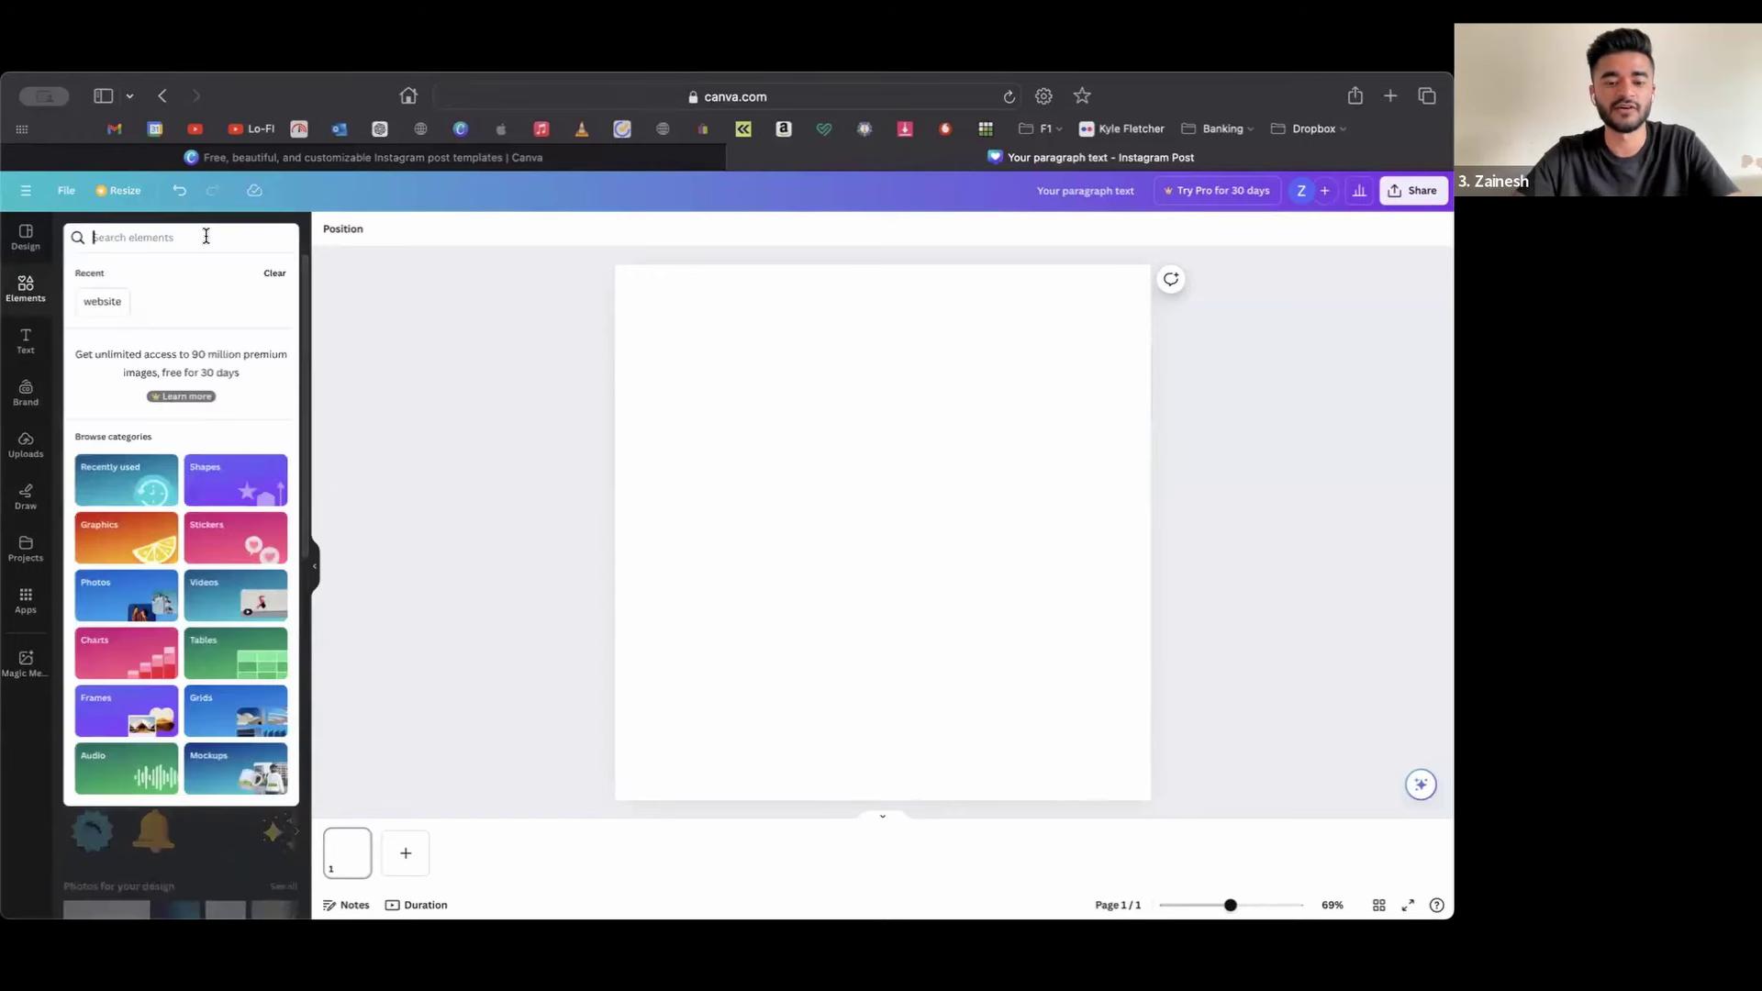
text(castle)
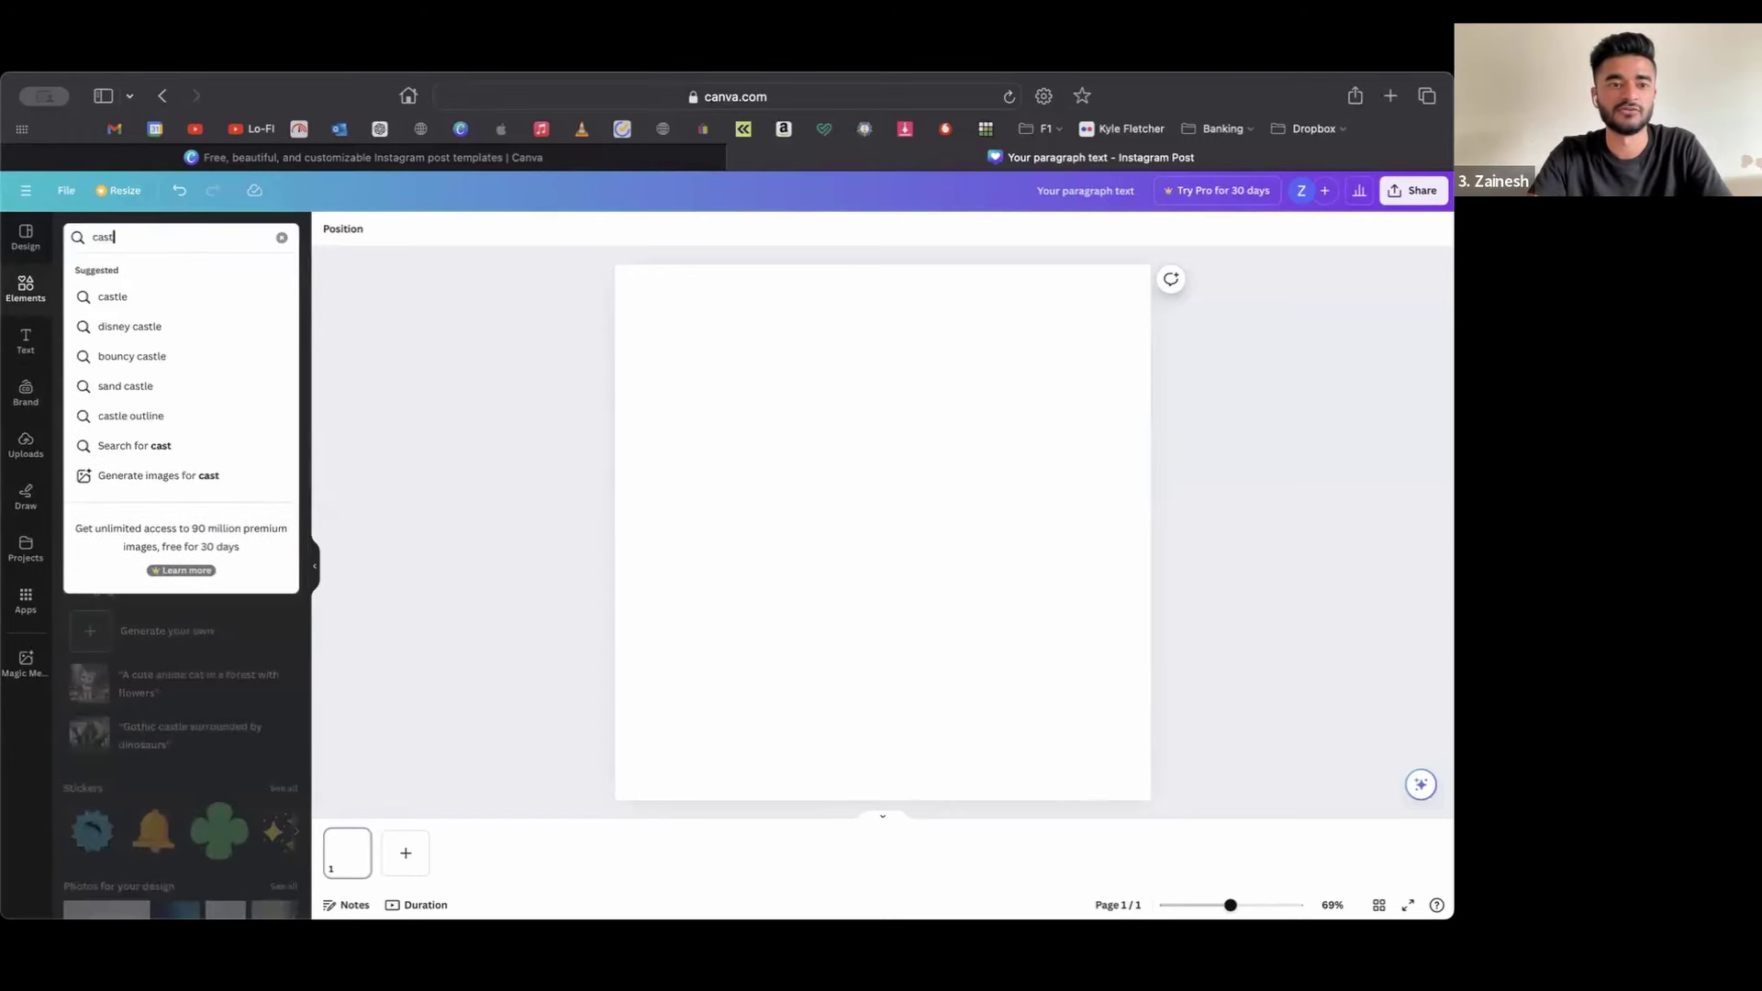
click(187, 296)
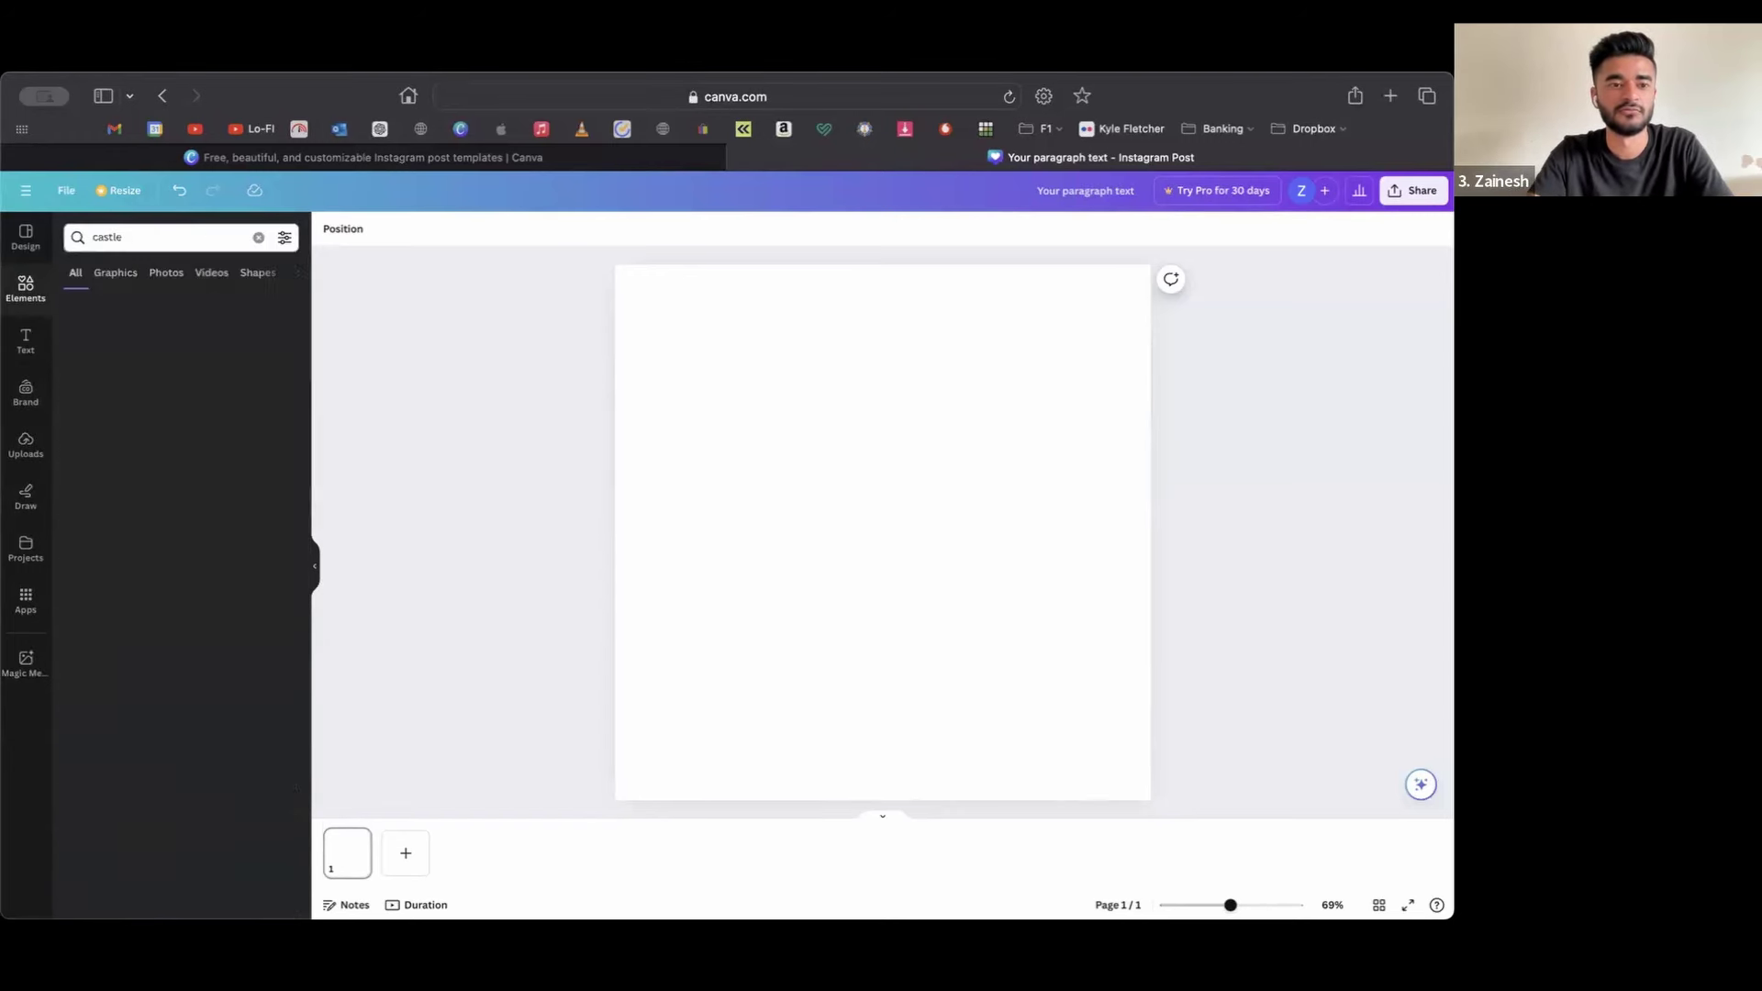
click(166, 273)
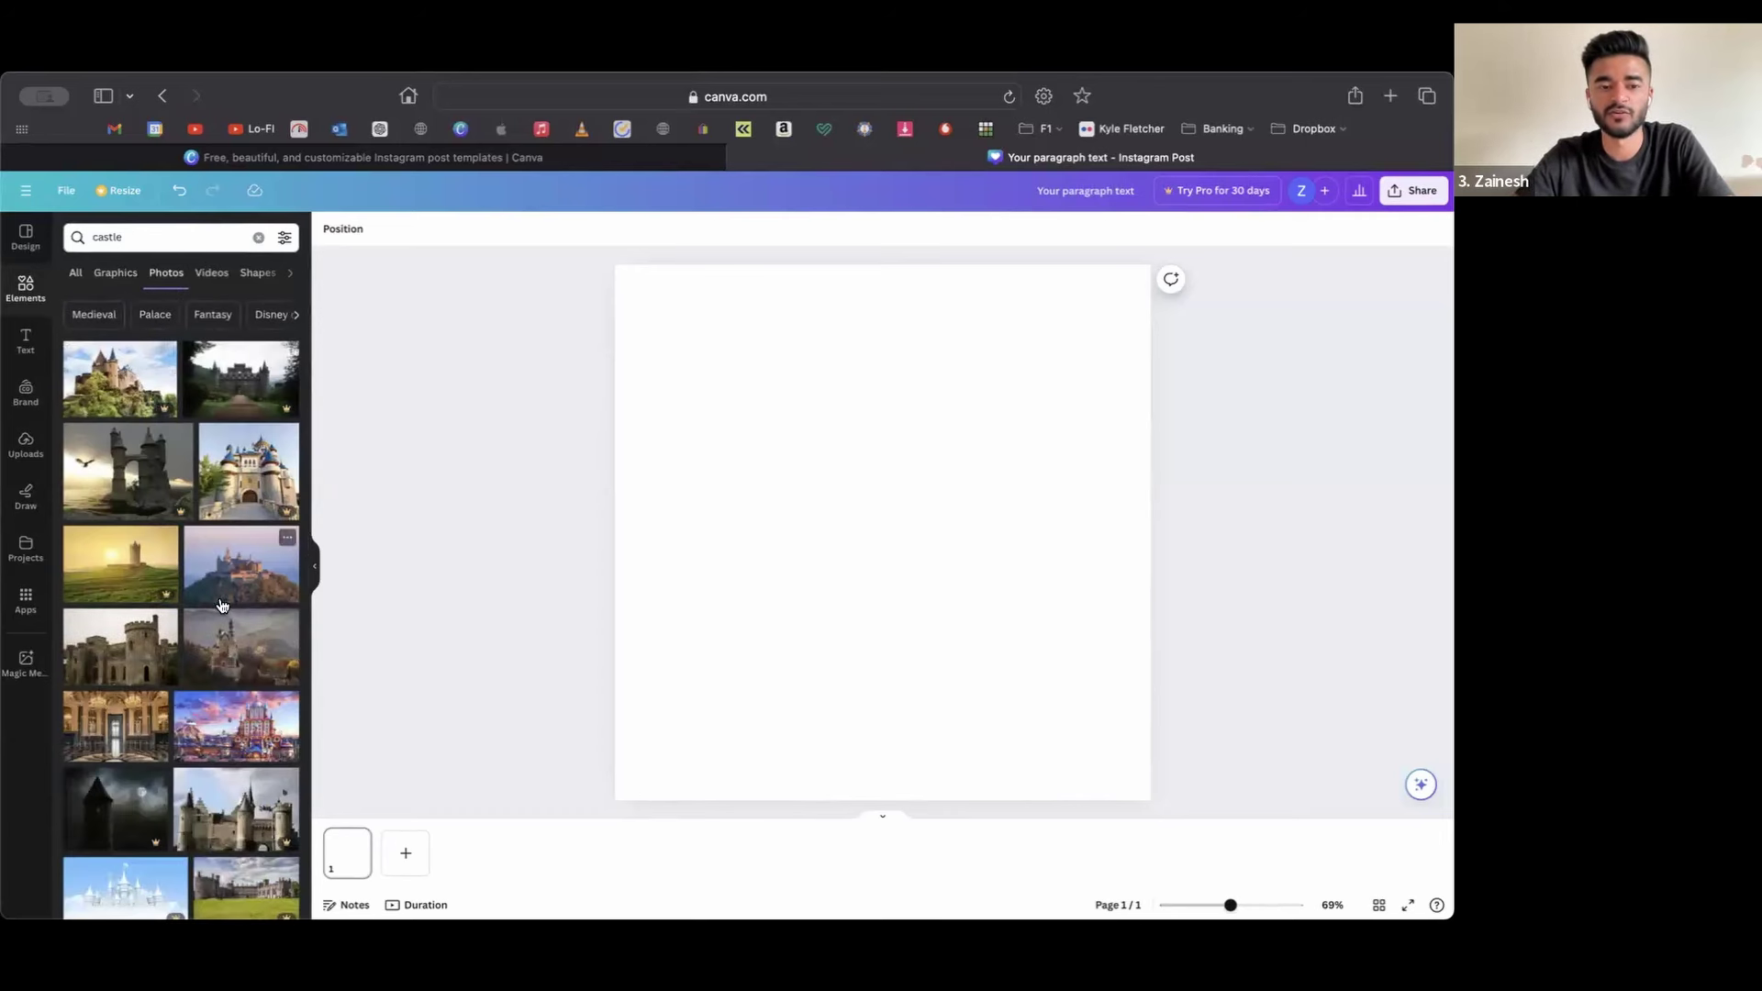
- Try out the photo of the hilltop castle in a hazy landscape on the page and remove it
scroll(225, 642, down, 3)
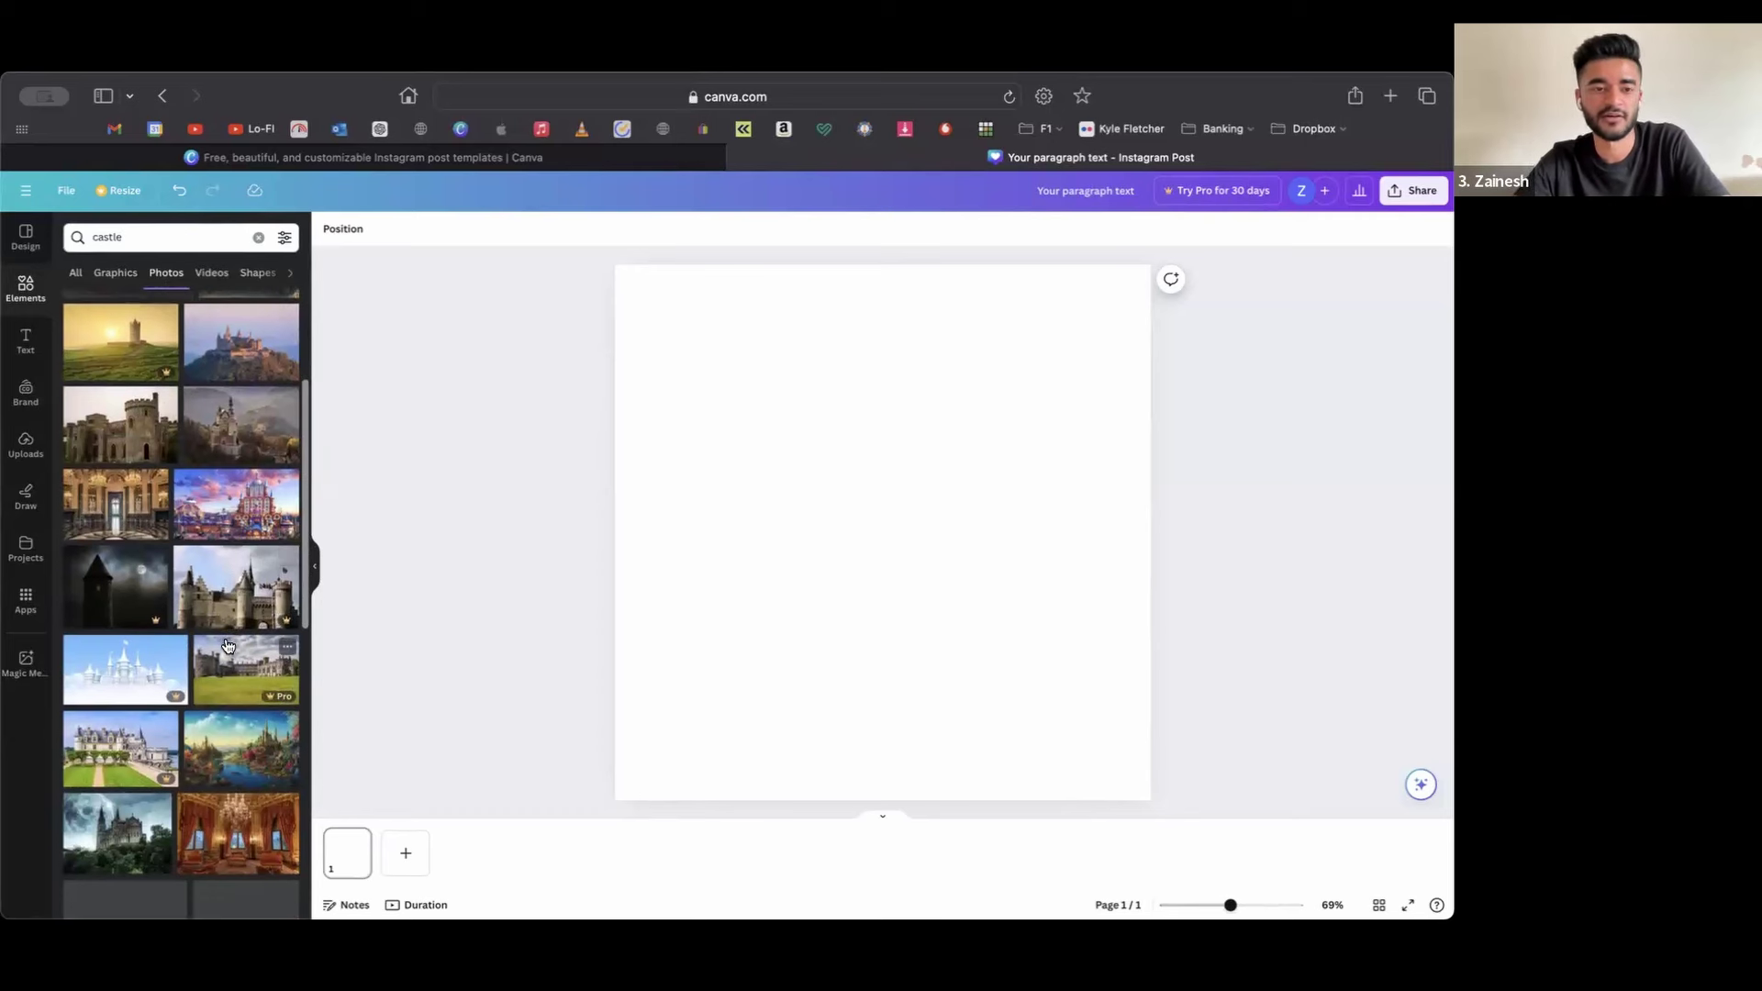
click(230, 369)
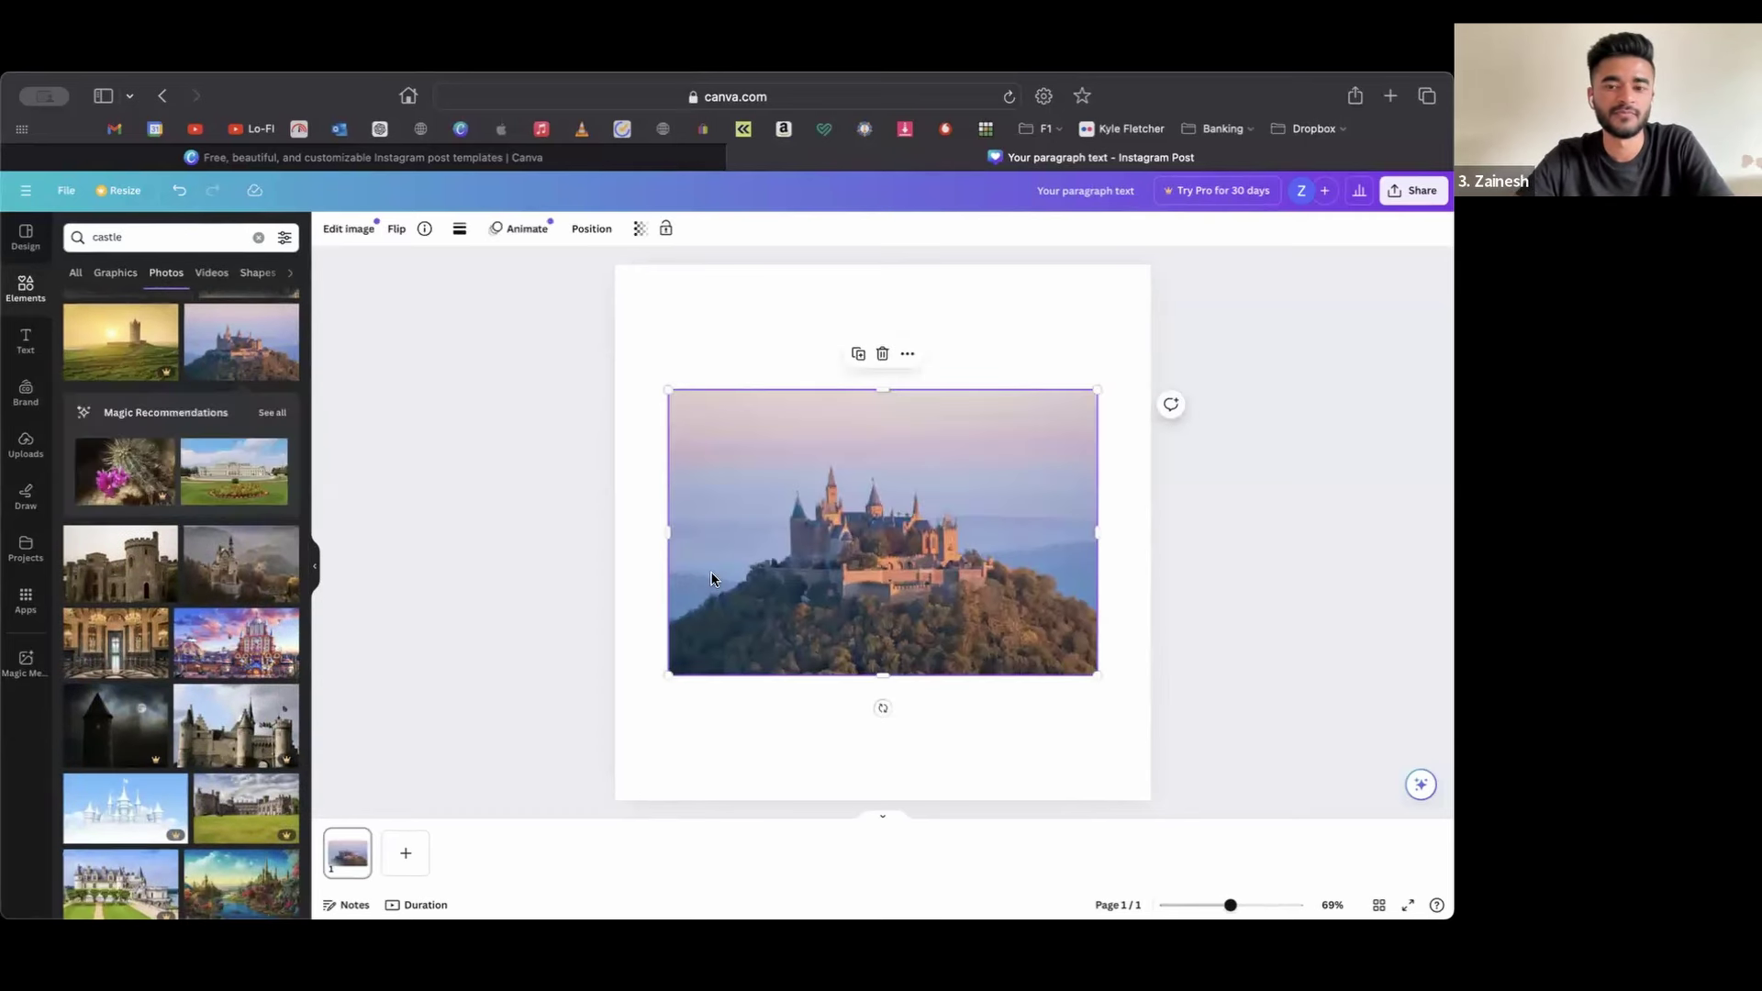
click(607, 506)
click(679, 514)
key(Delete)
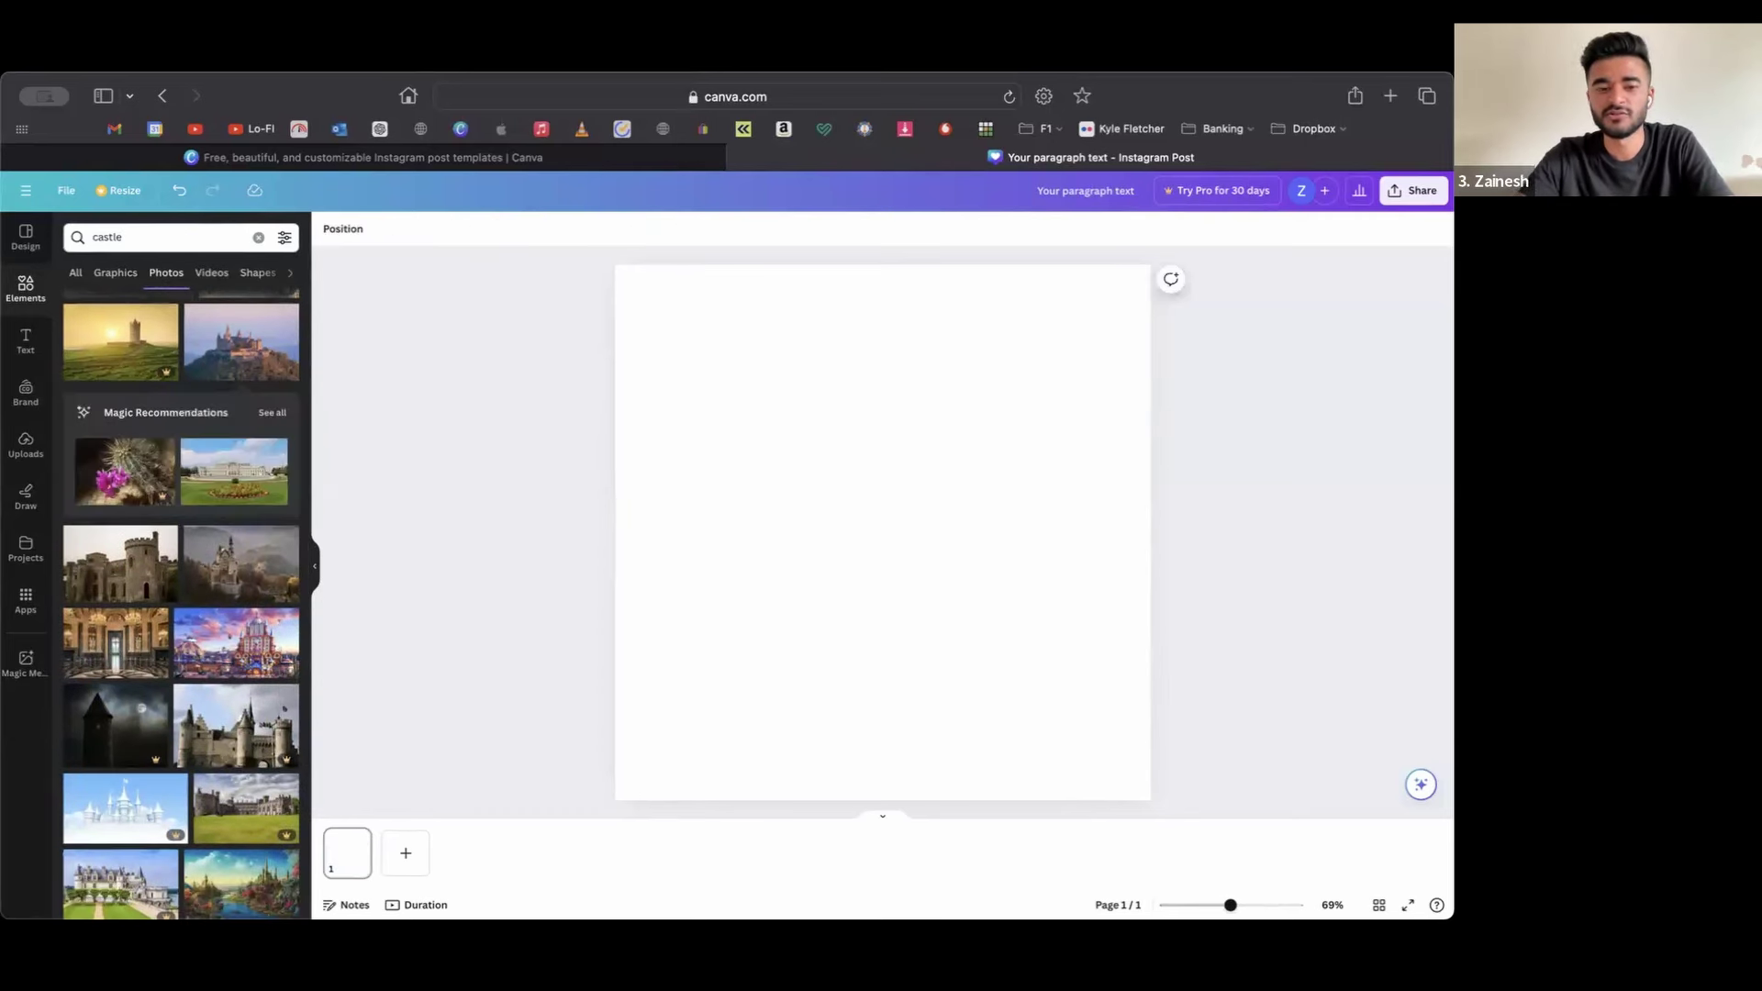
- Look through the remaining castle photos and clear the element search
scroll(223, 517, down, 15)
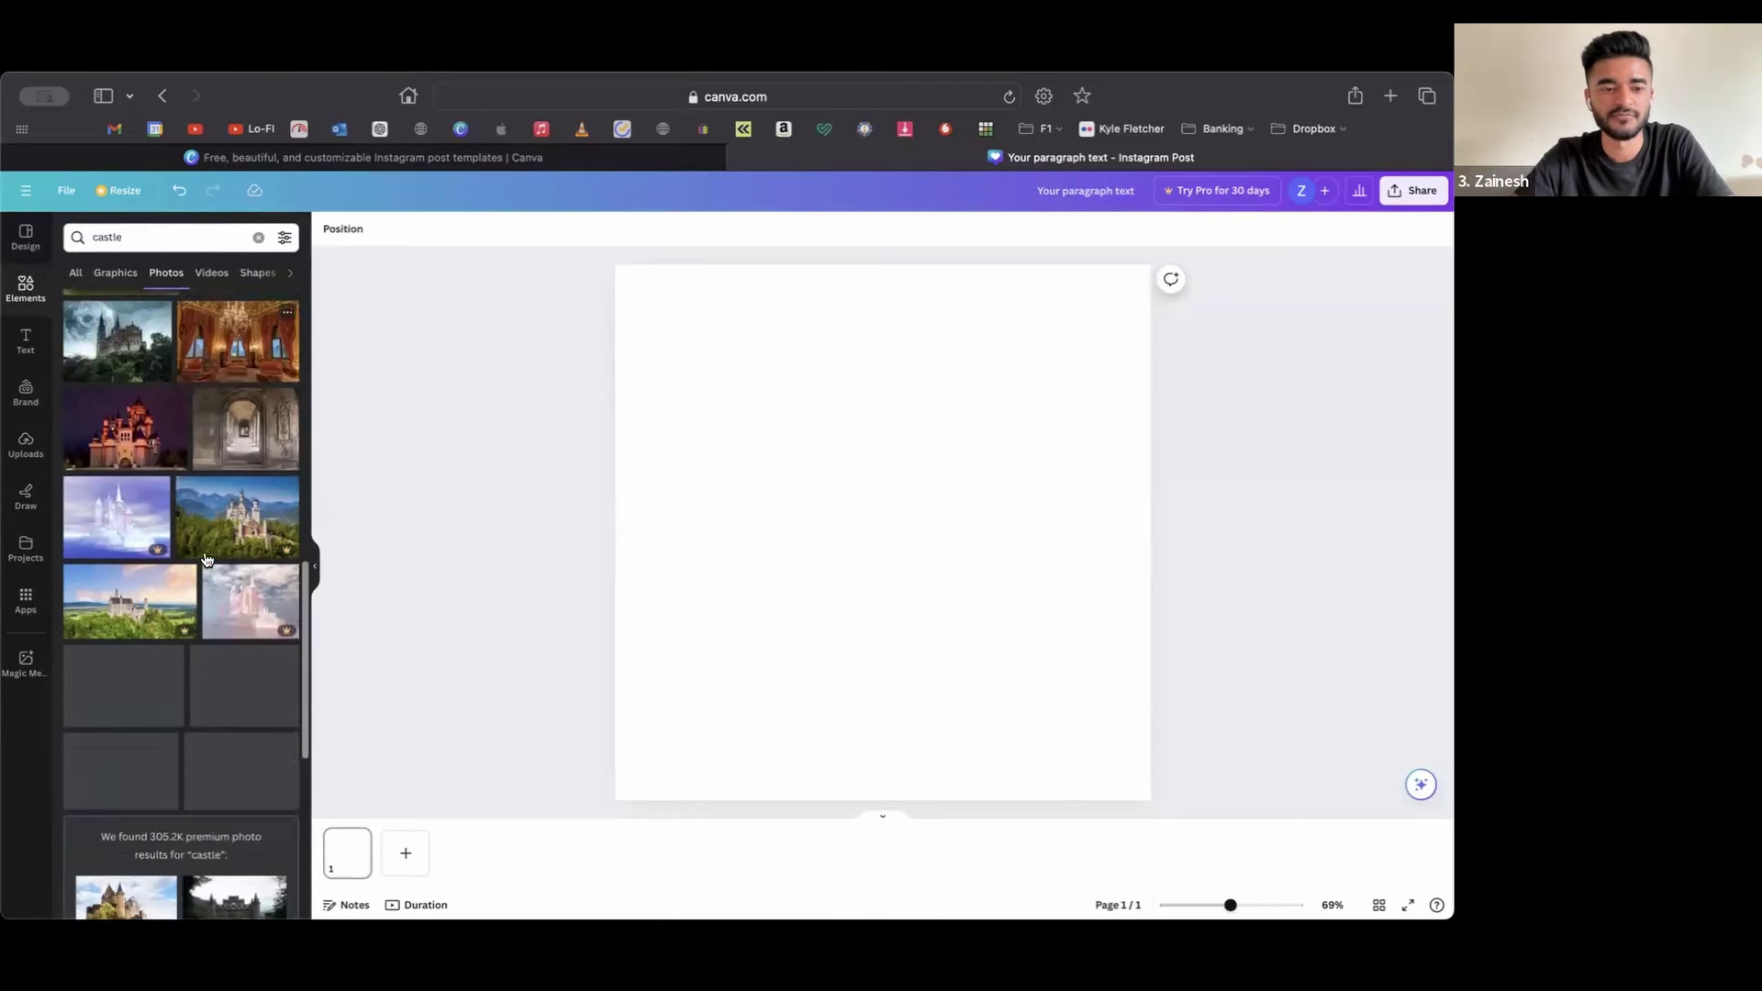
scroll(207, 560, down, 2)
scroll(239, 459, up, 15)
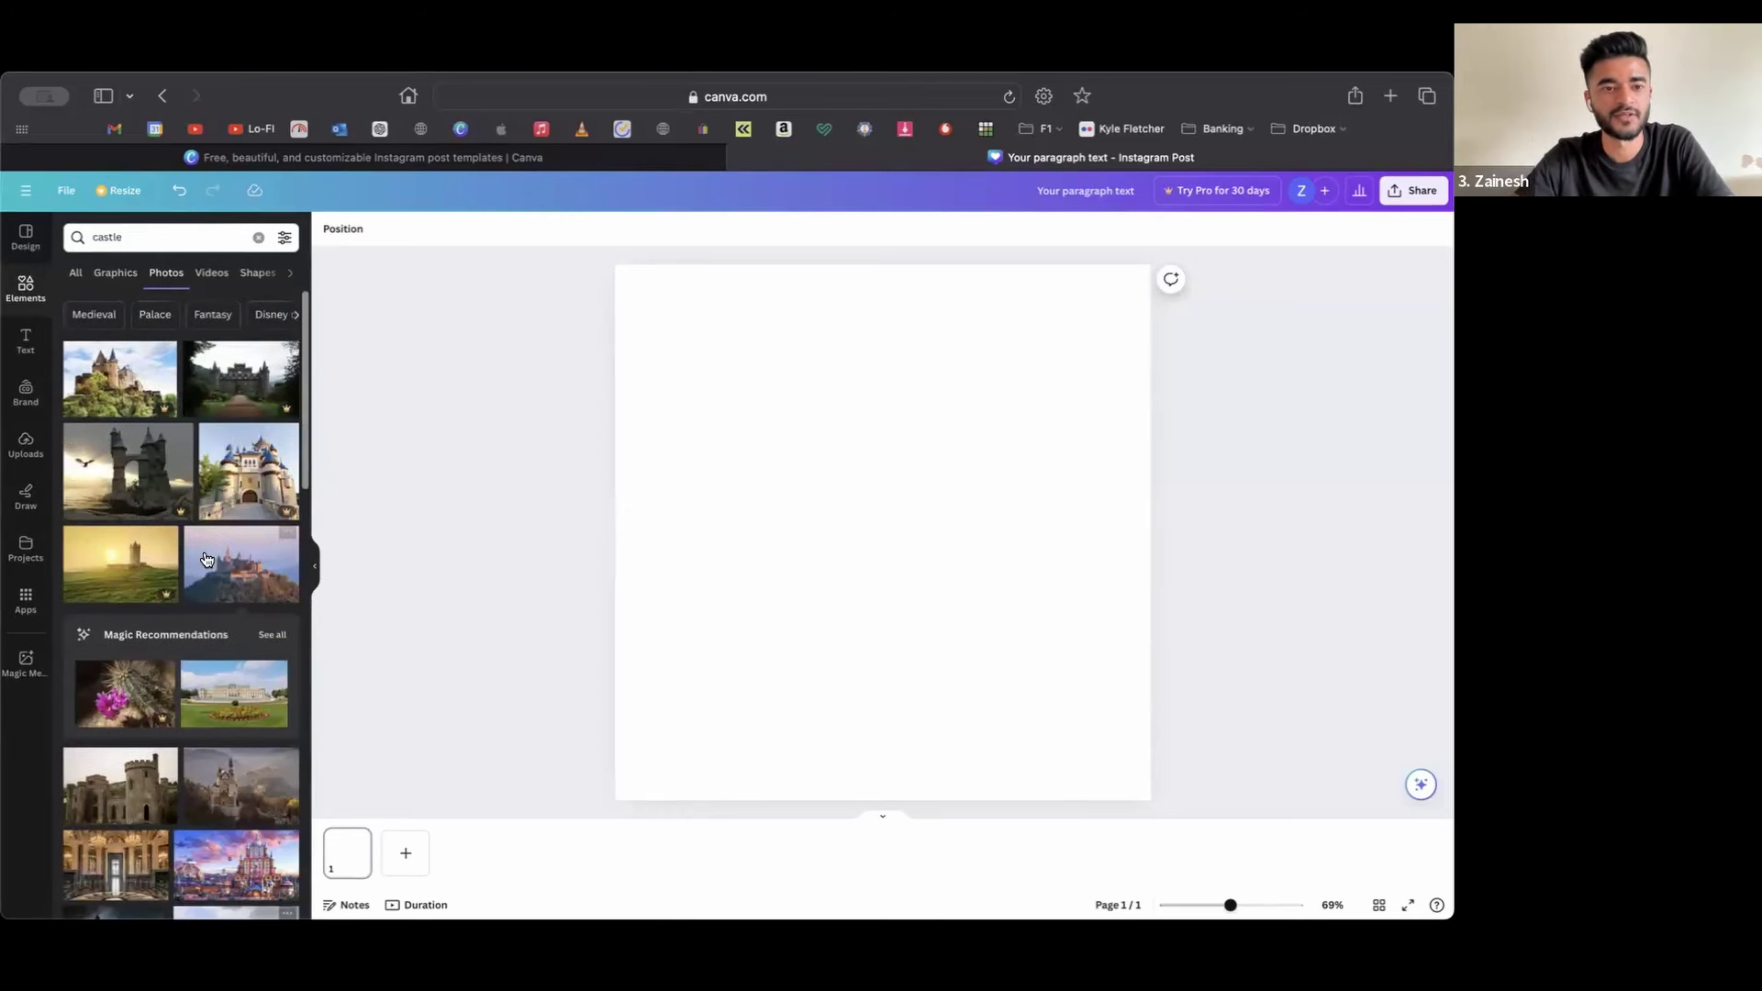
click(259, 237)
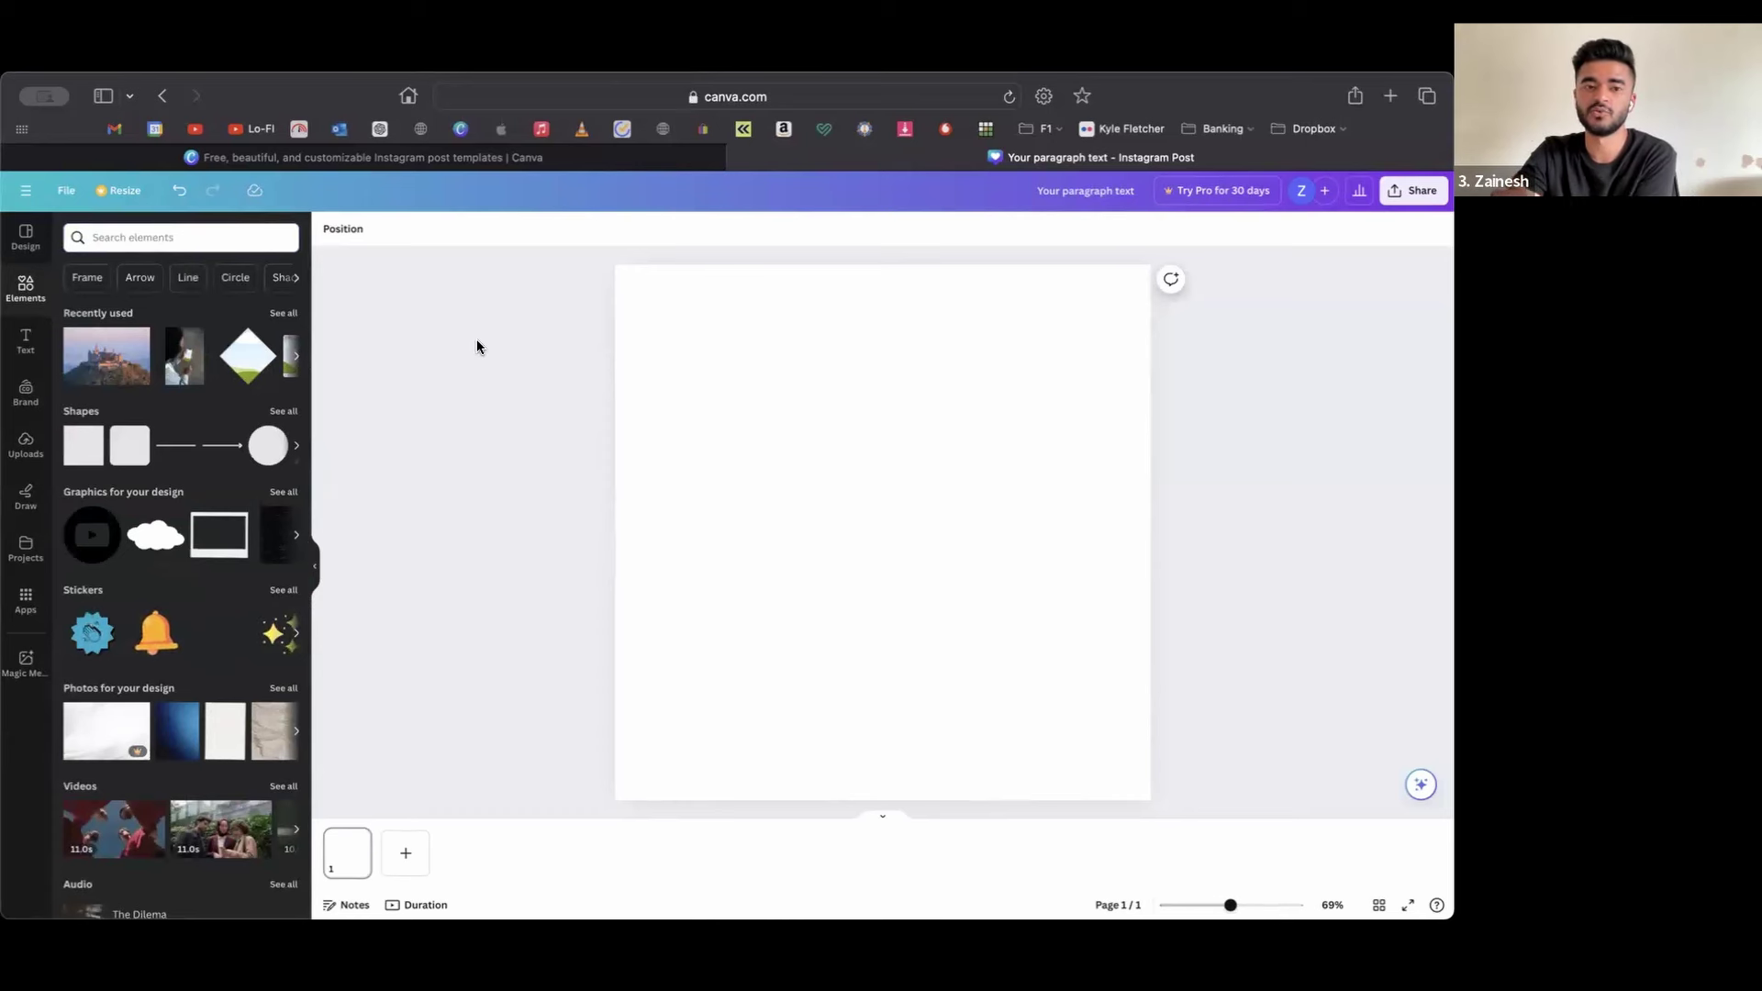
- Upload the portrait photo of the man in the orange robe and place it on the page
click(16, 467)
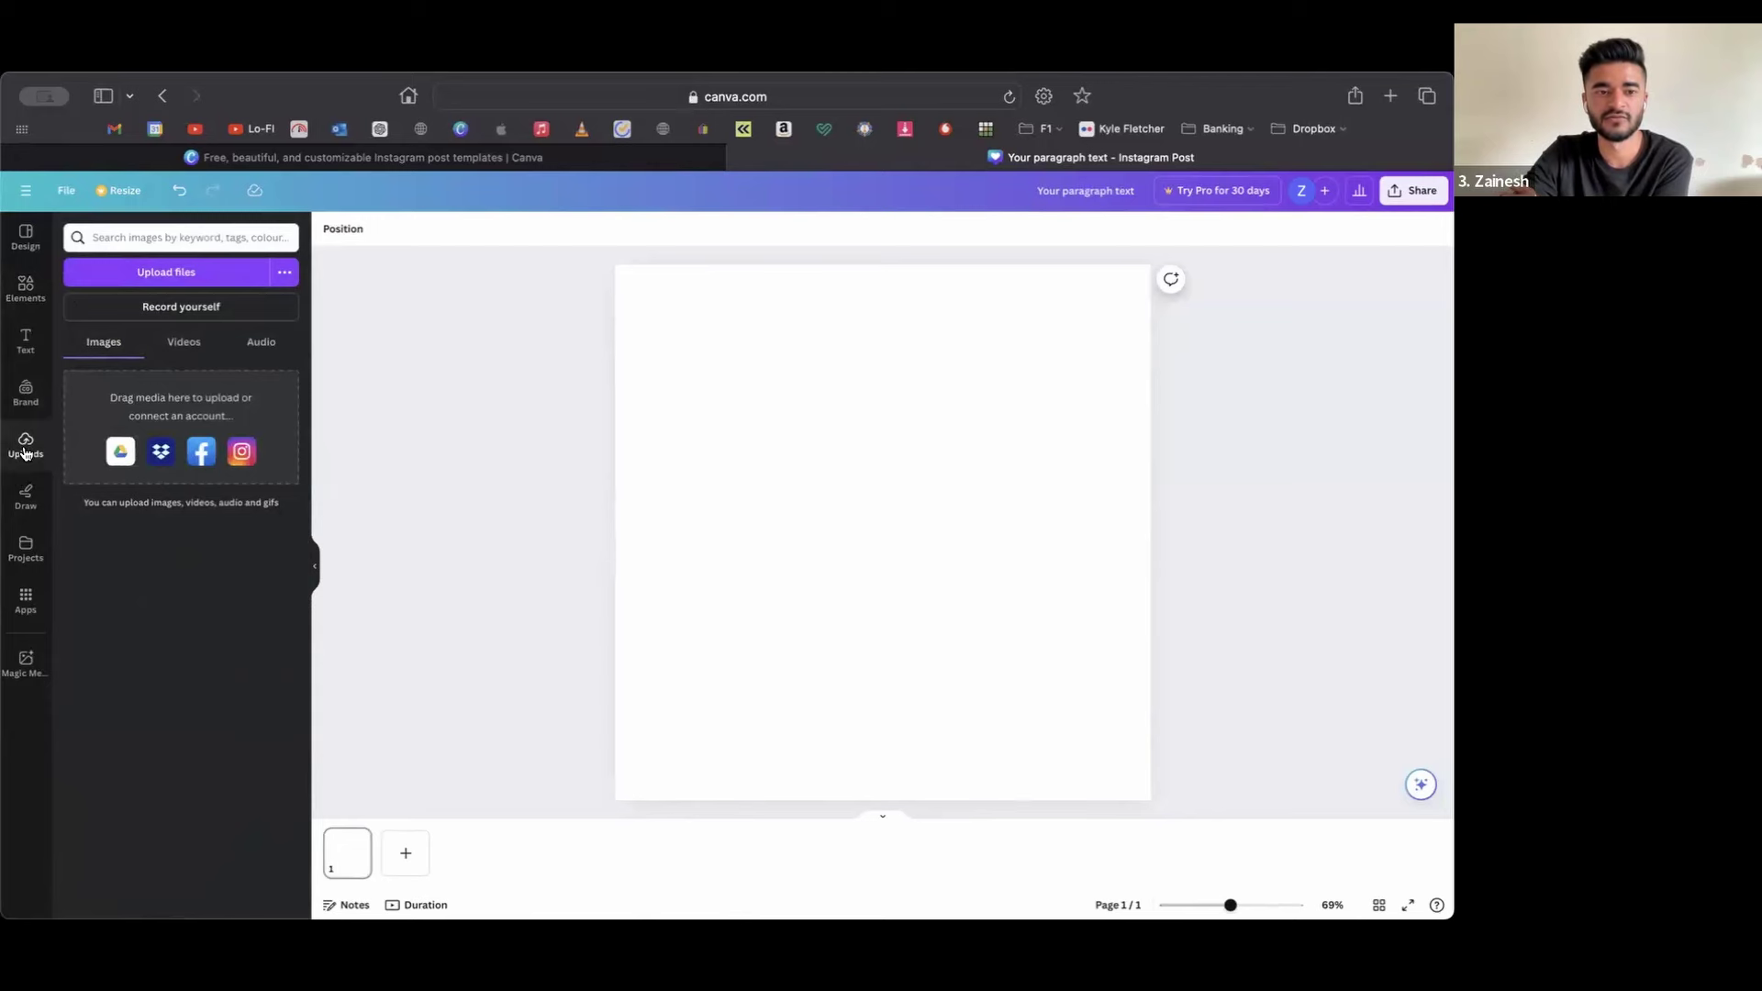
click(213, 274)
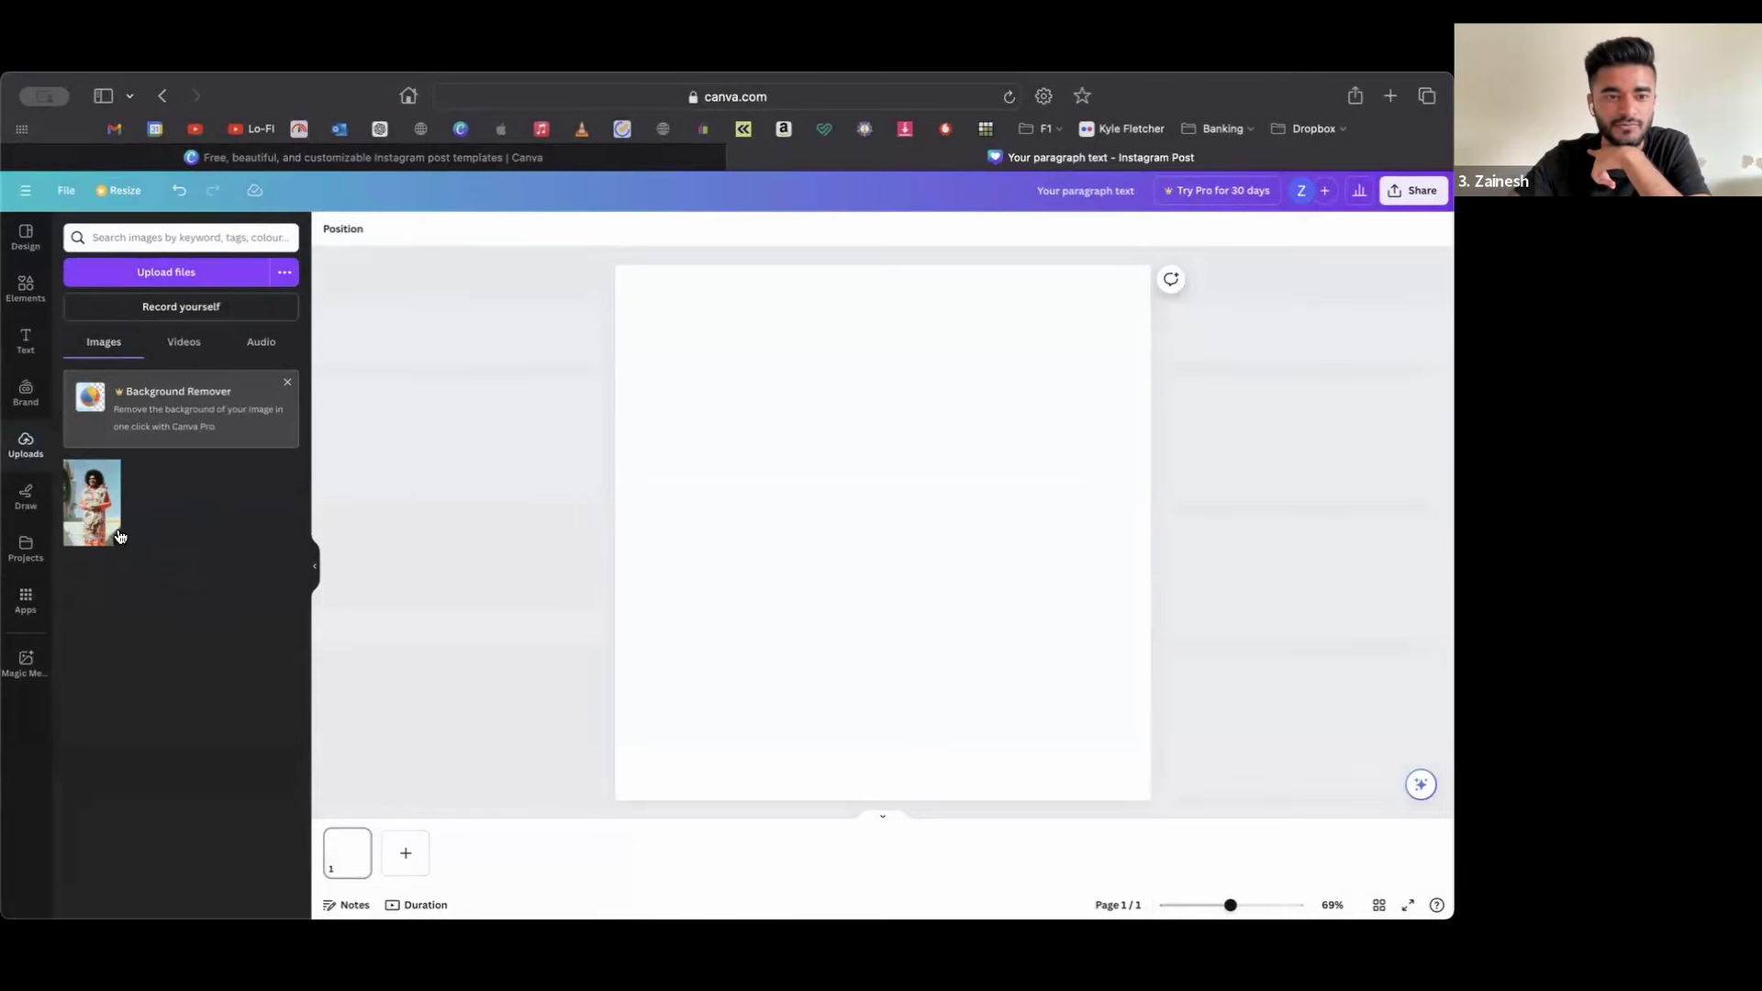
click(96, 514)
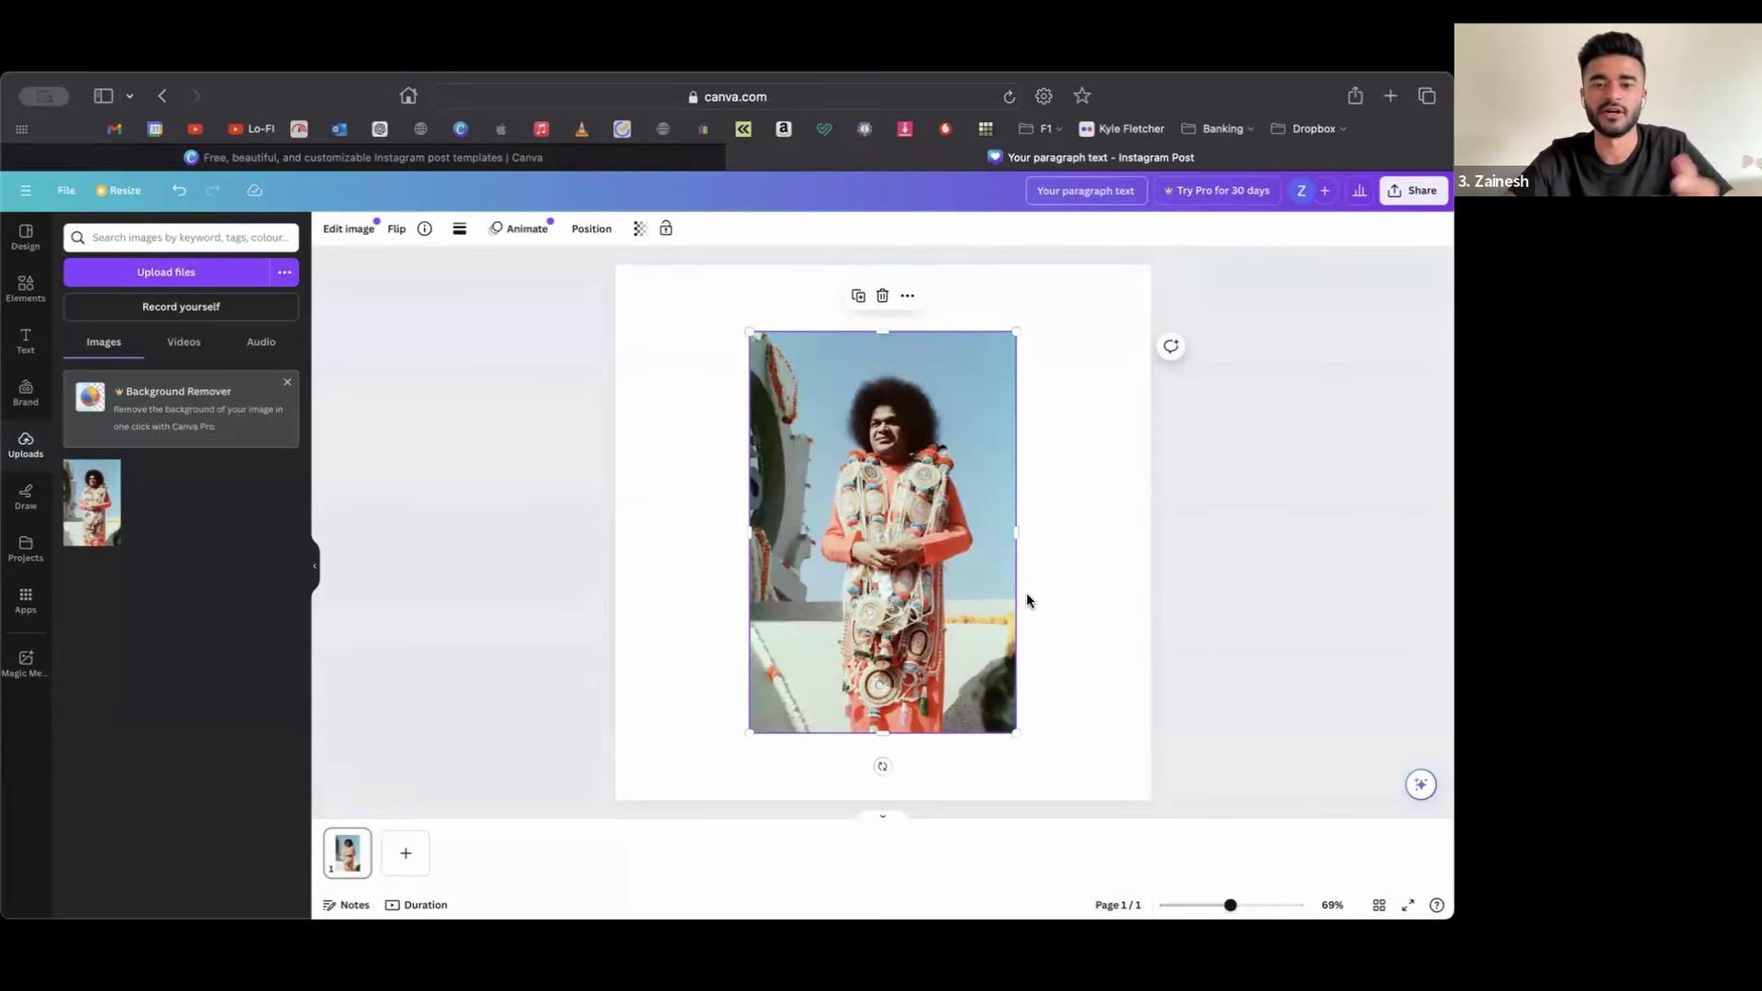
click(661, 547)
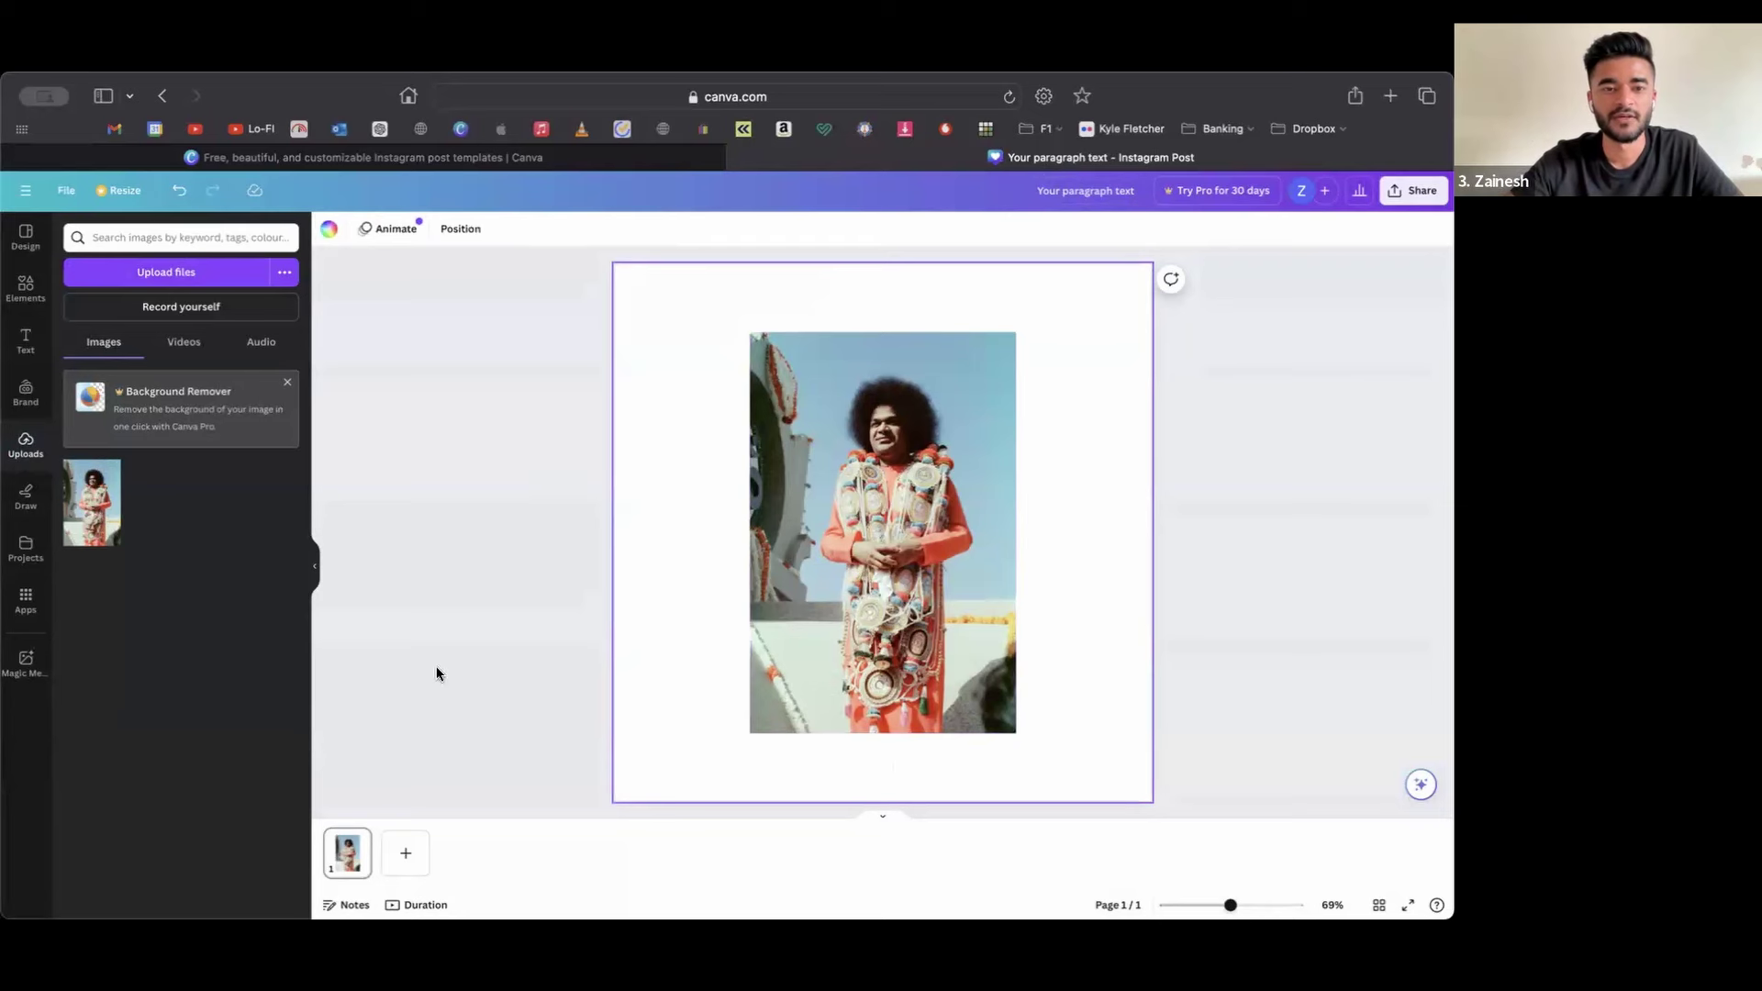
click(566, 422)
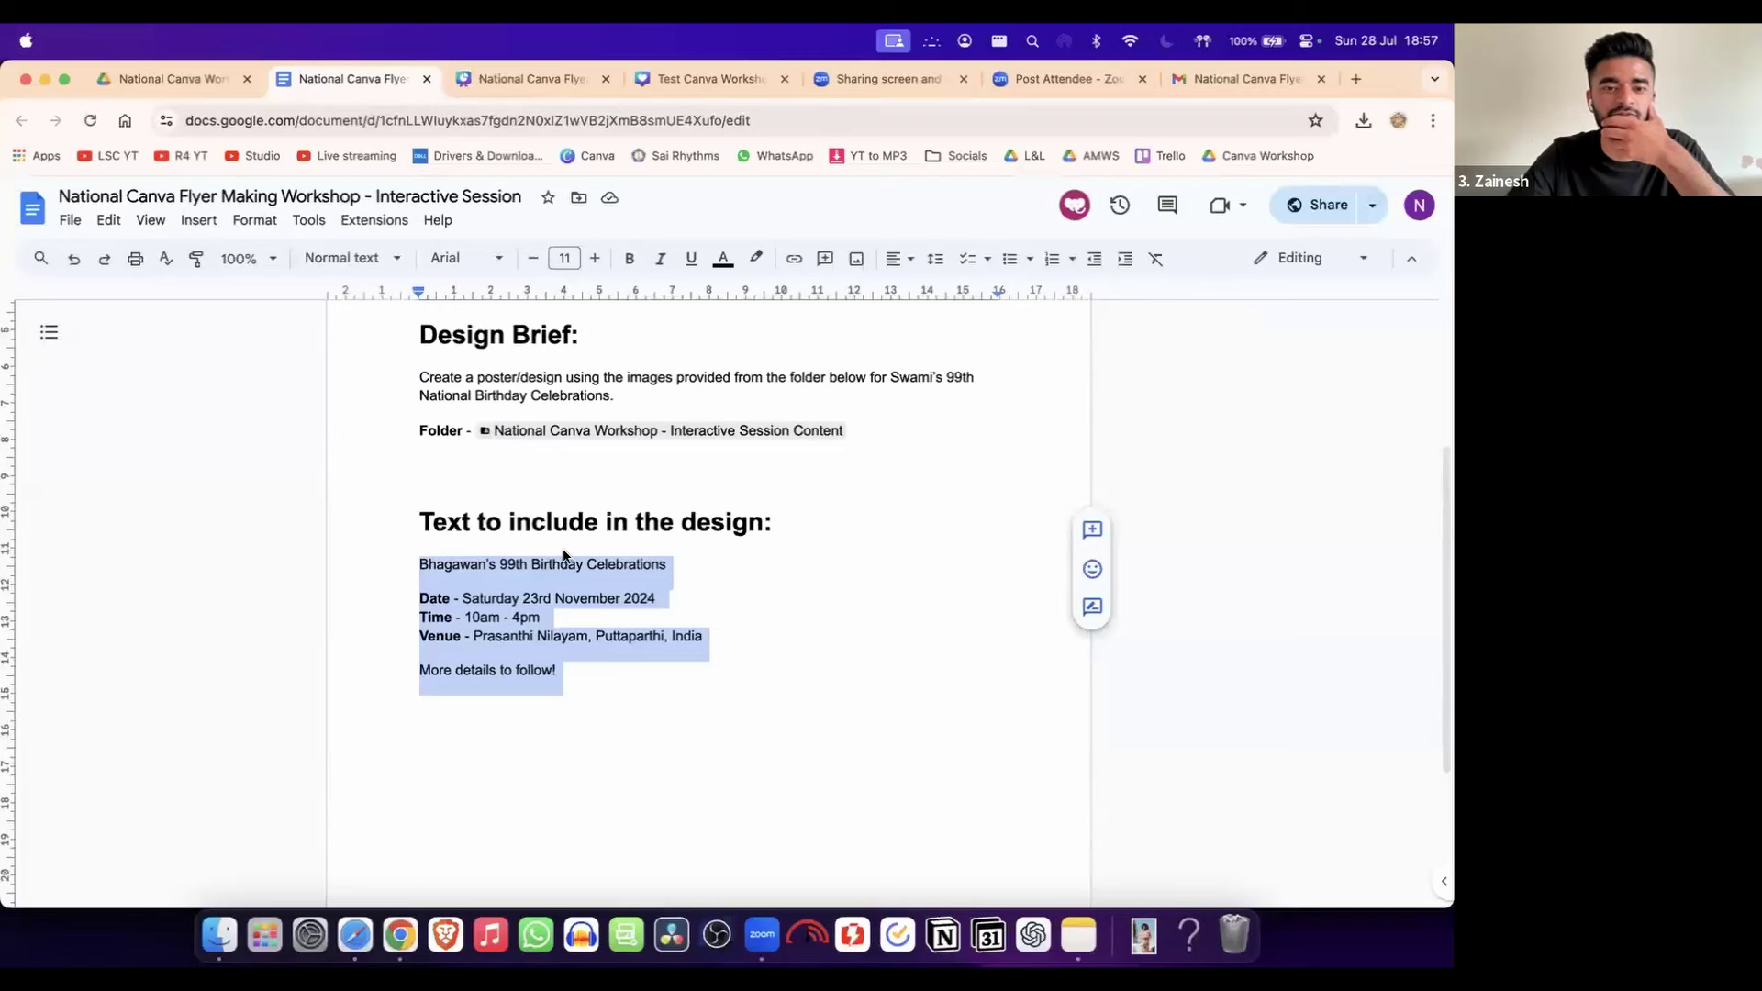
- Read the design brief, the image folder link and the text to include in the interactive session document
scroll(563, 556, up, 3)
scroll(564, 556, down, 2)
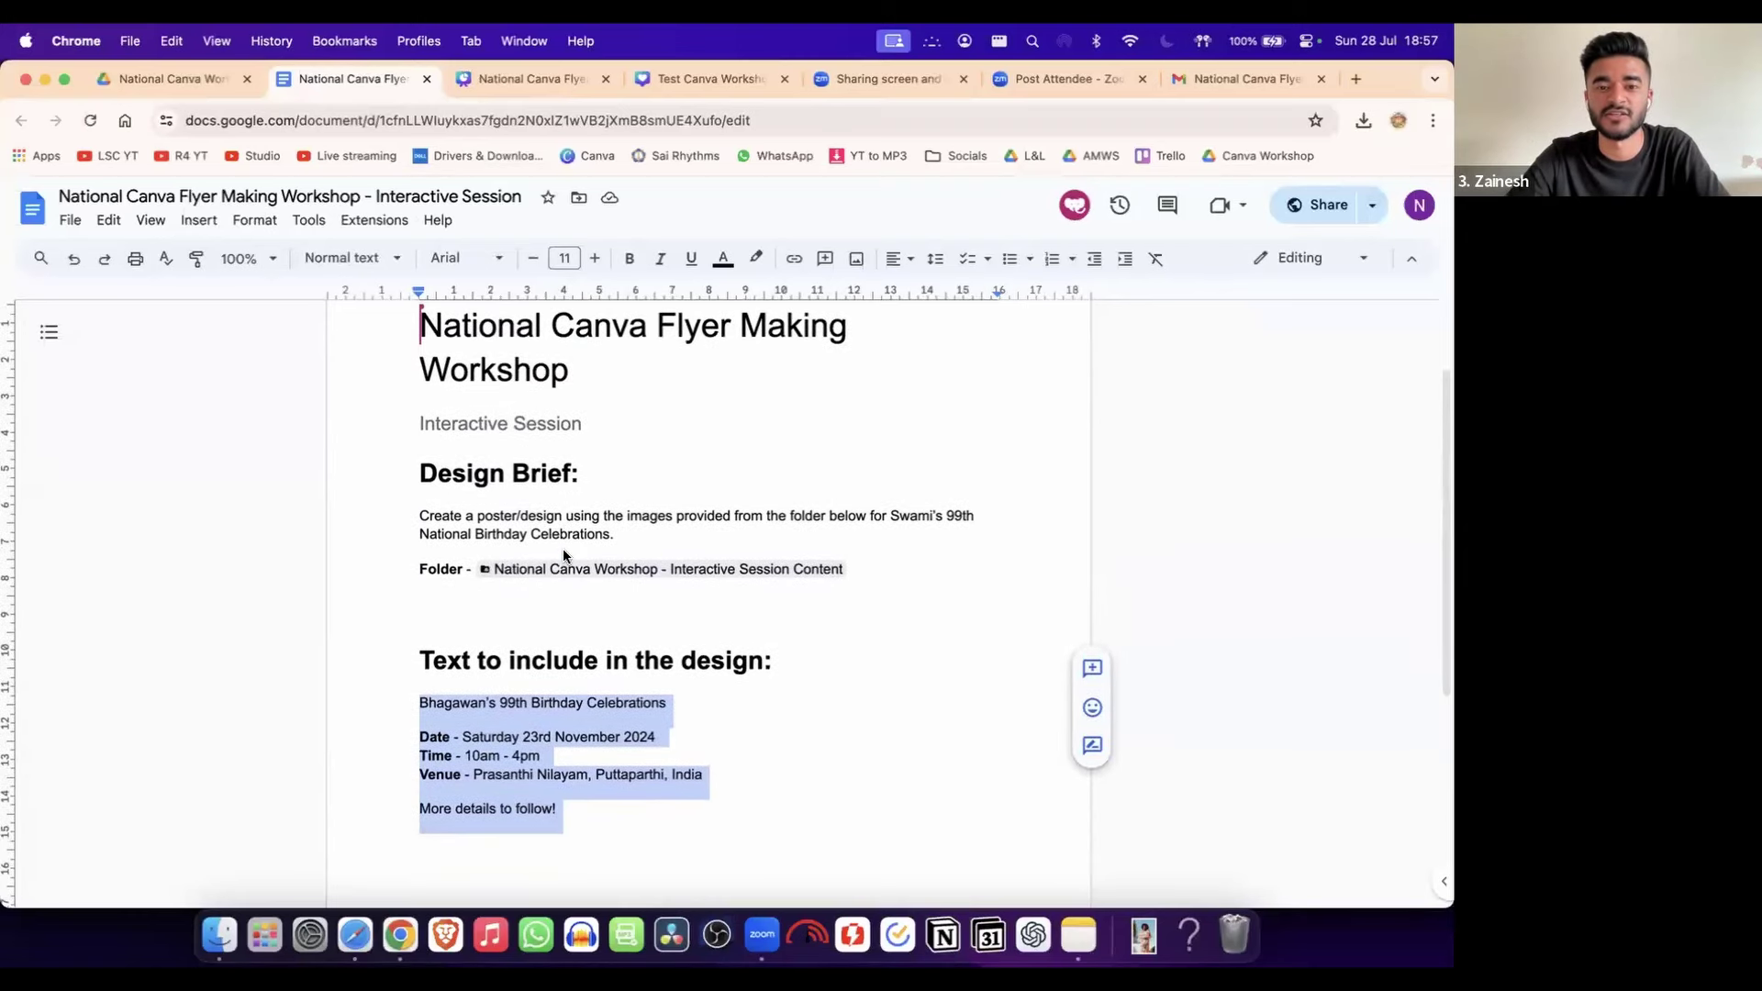
click(590, 452)
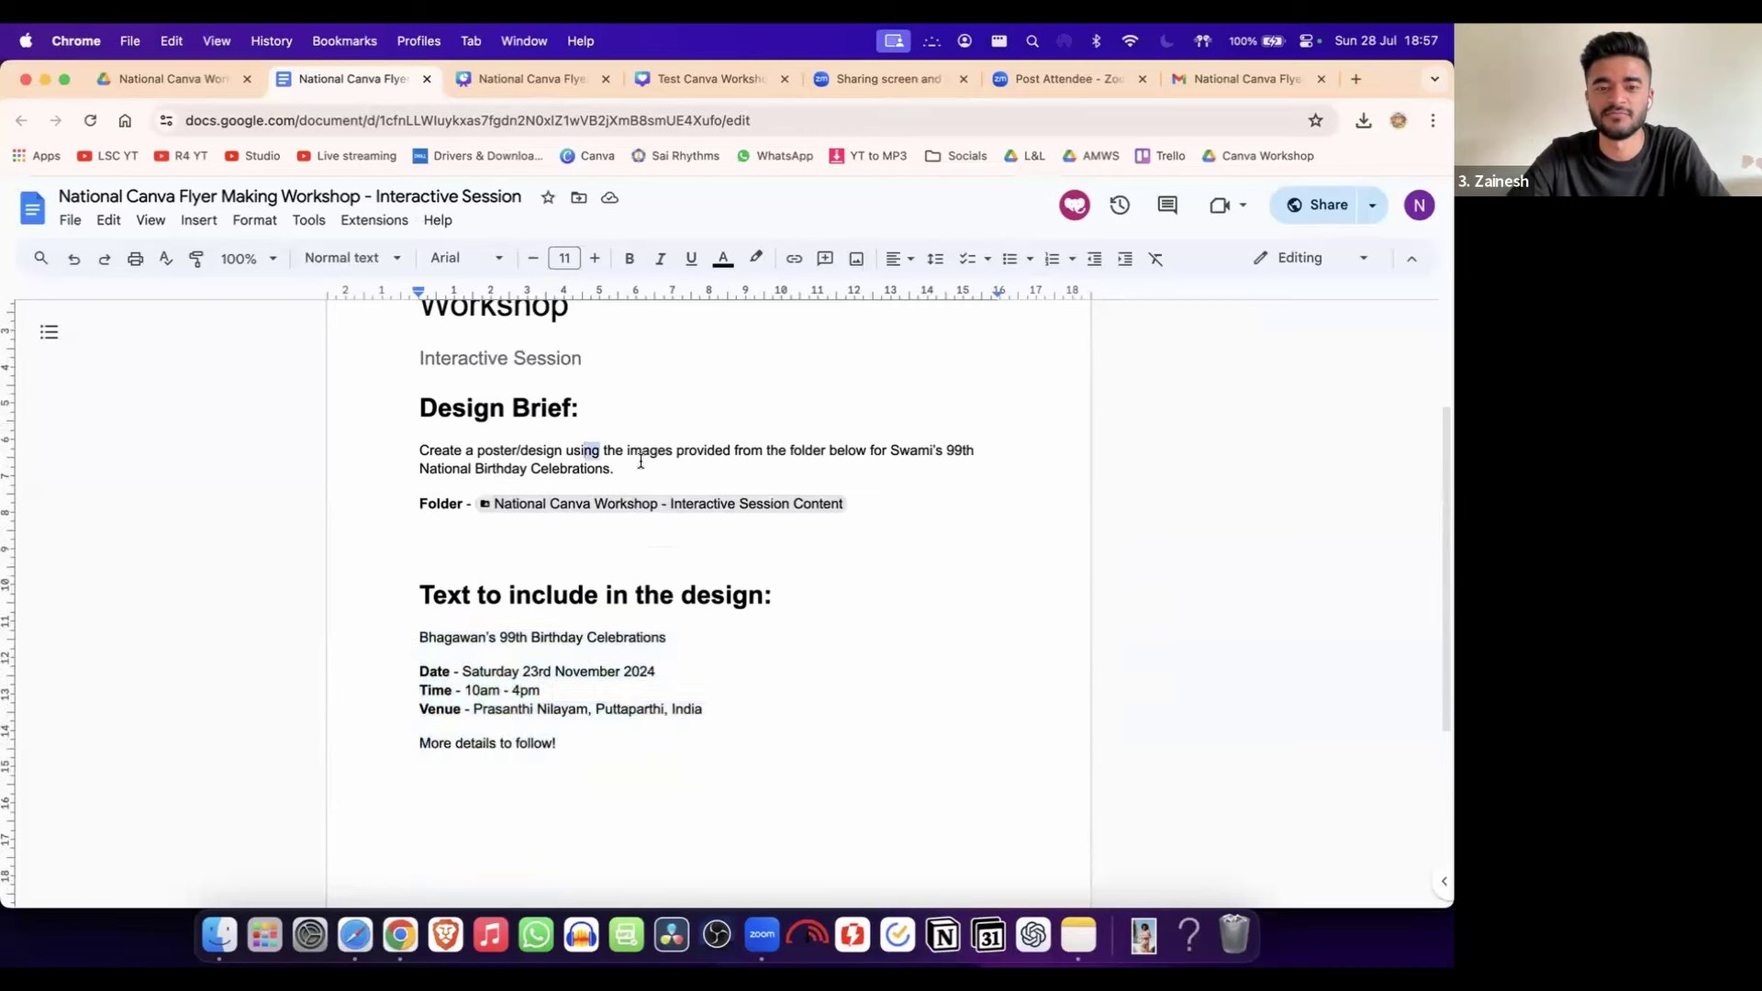
drag(590, 452, 767, 480)
click(767, 480)
scroll(775, 622, down, 3)
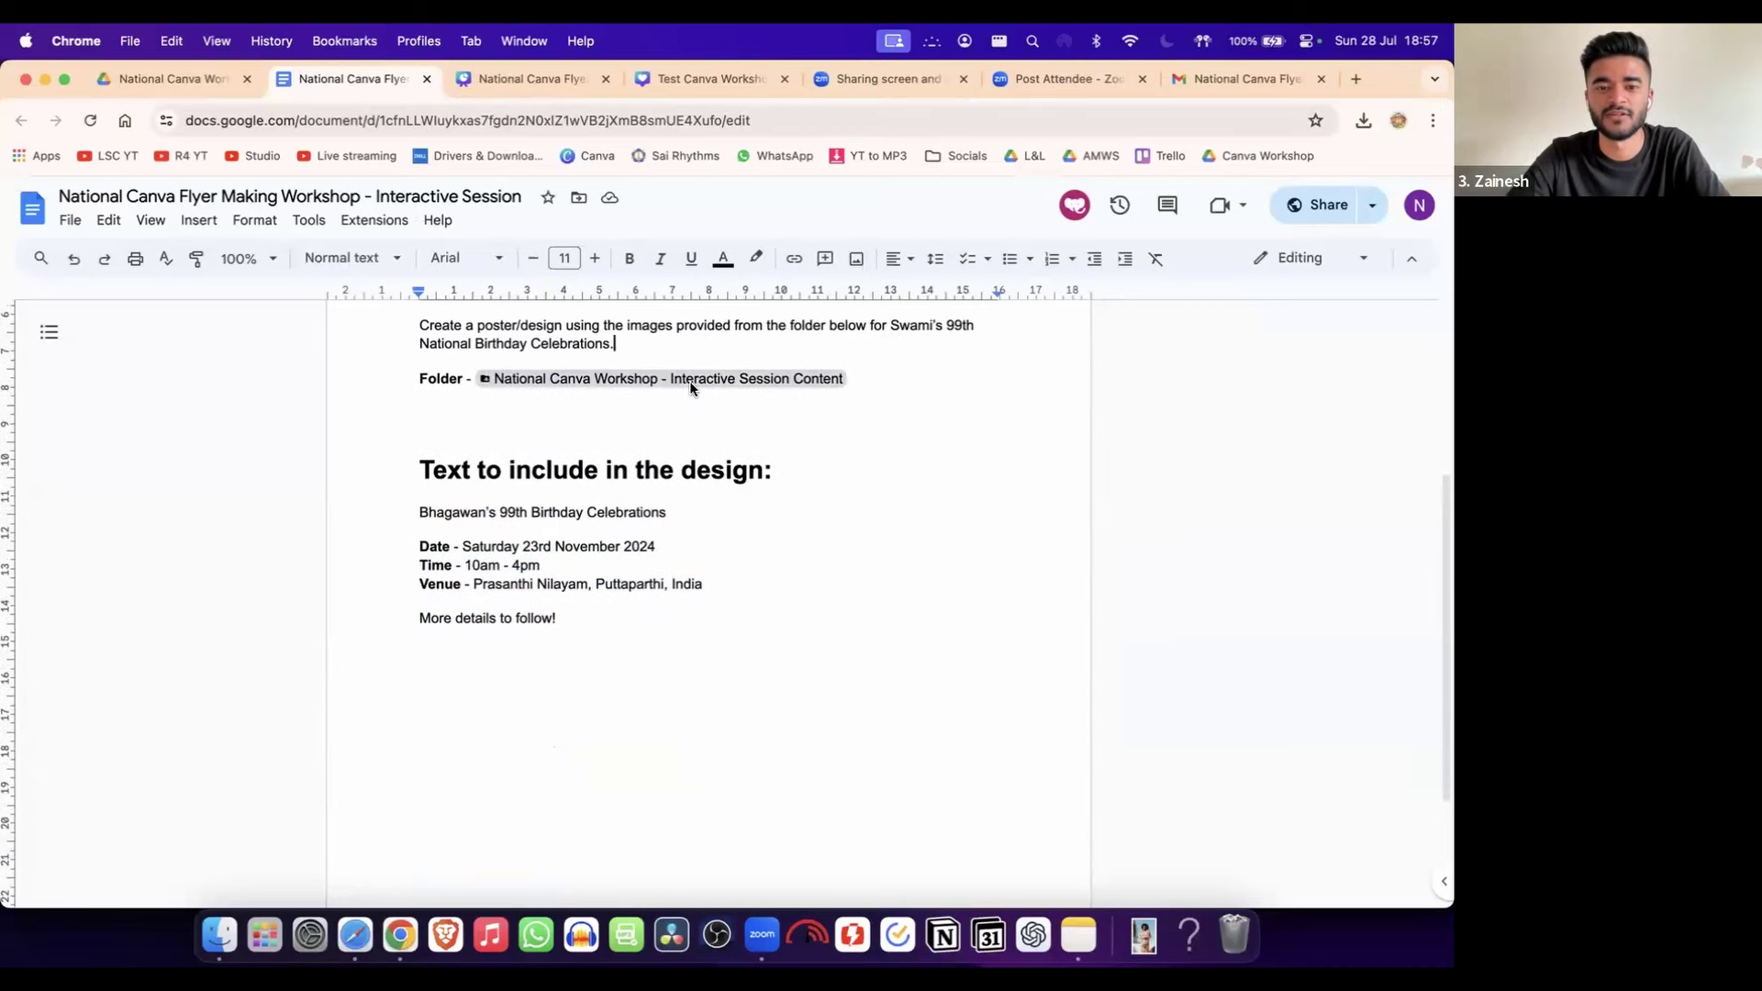
mouse_move(690, 389)
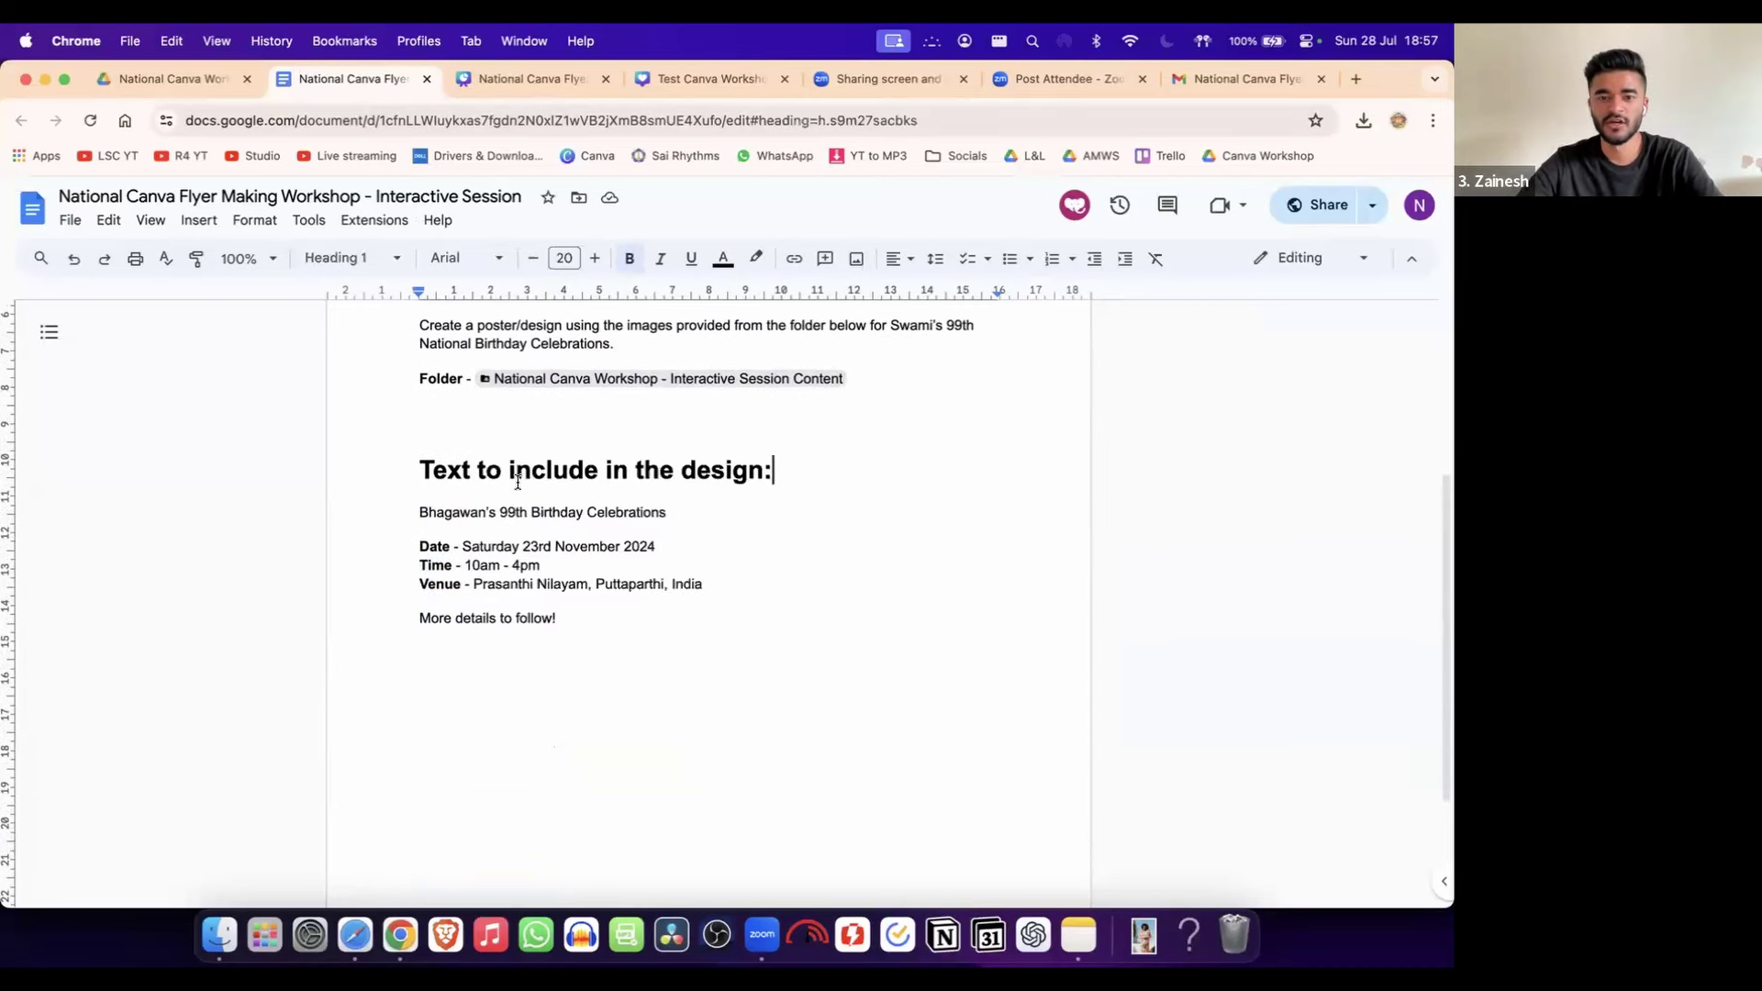
drag(420, 470, 703, 620)
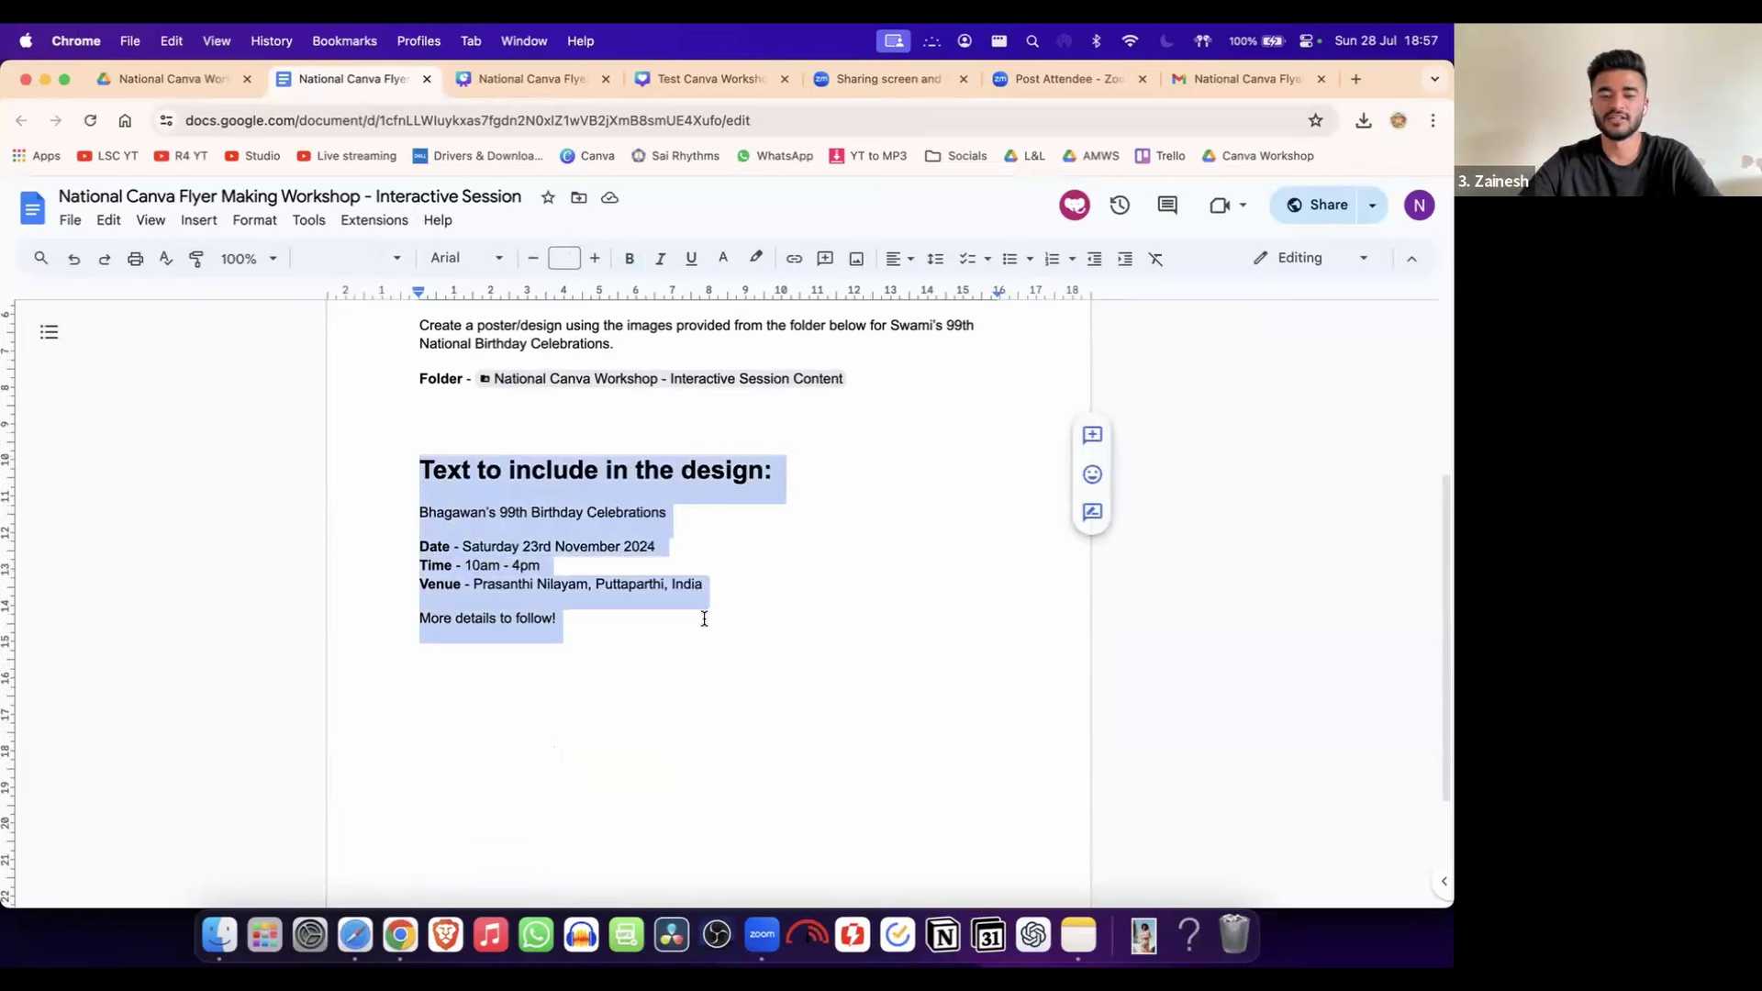
click(704, 618)
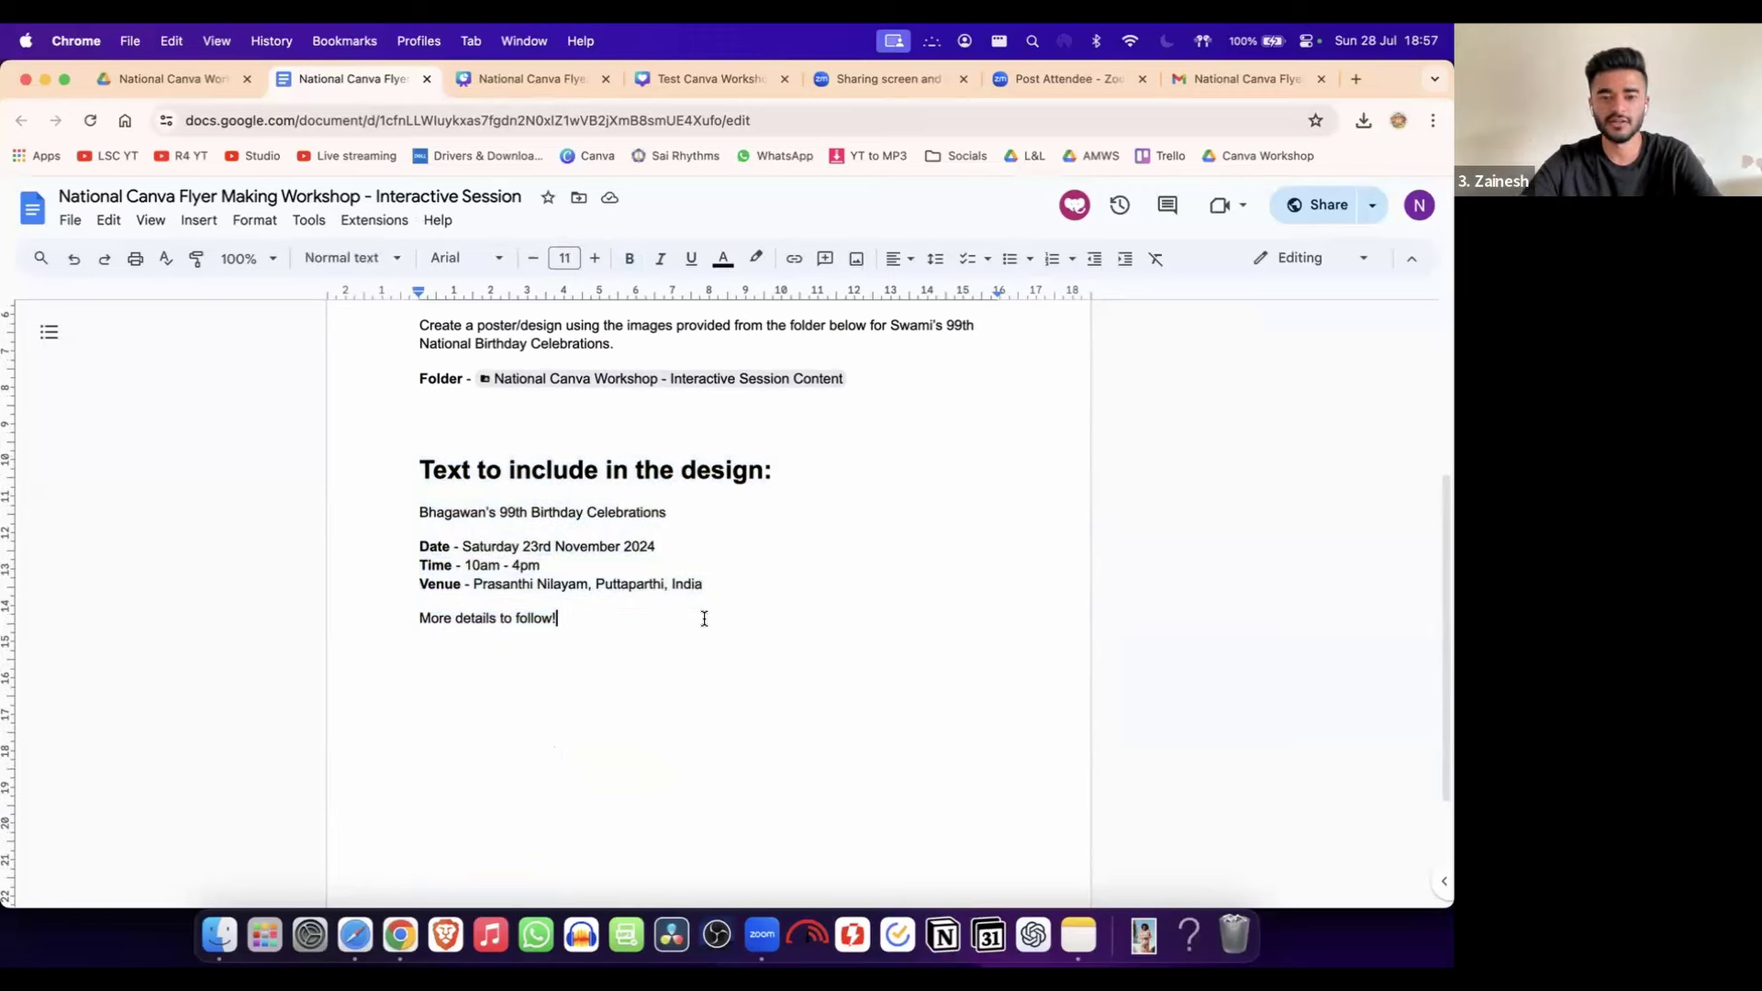
- Copy the event text from "Bhagawan's 99th Birthday Celebrations" to "More details to follow!" and switch back to Canva in Safari
mouse_move(419, 510)
mouse_down()
mouse_move(562, 608)
mouse_move(424, 548)
mouse_move(404, 515)
mouse_up()
key(super+c)
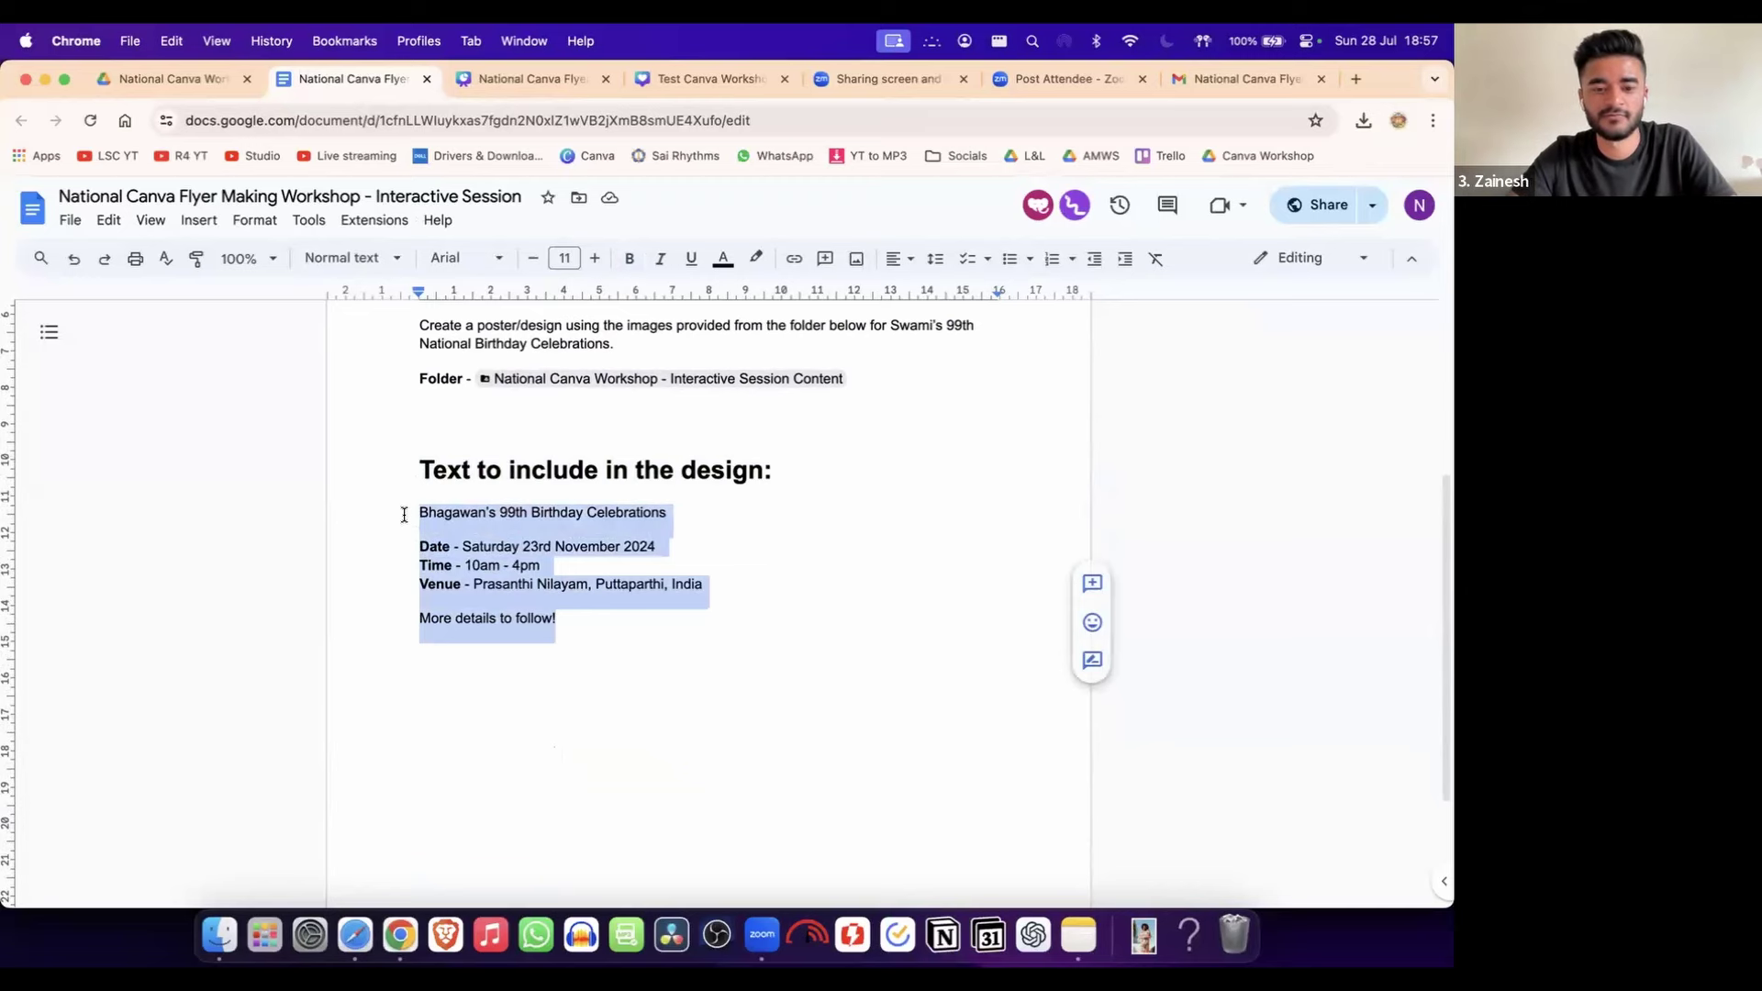
click(360, 926)
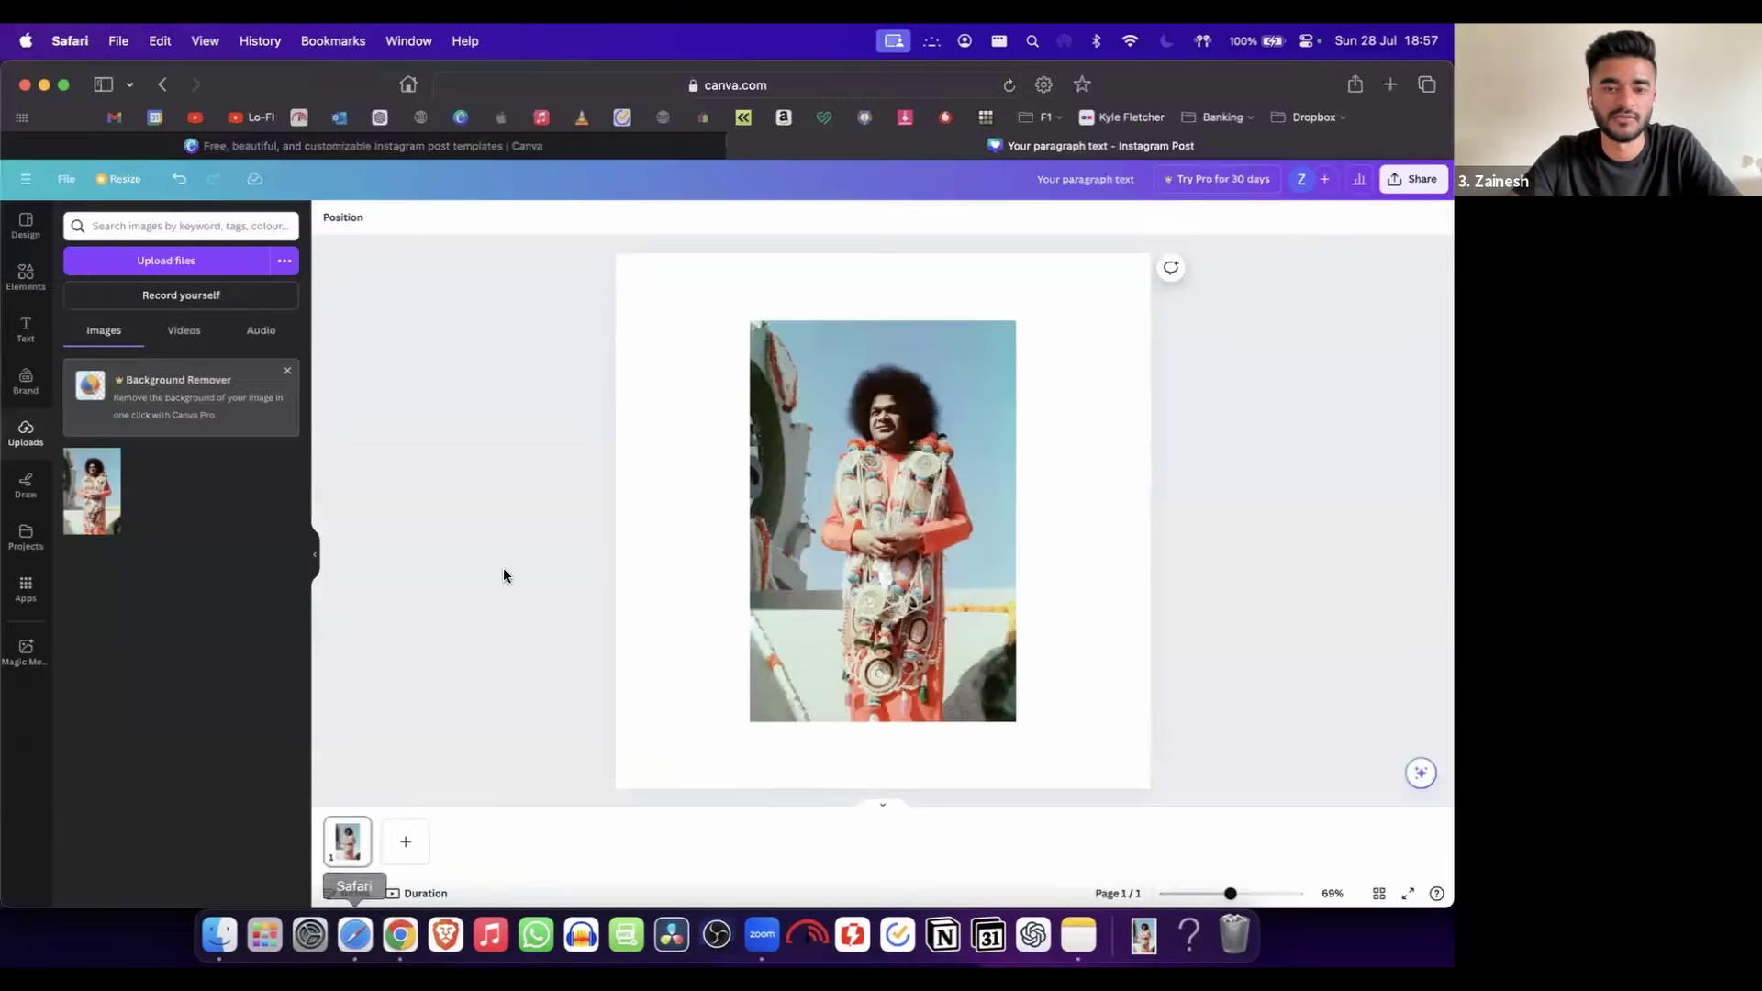
- Remove the photo from the first page and paste the copied event text onto a new second page
click(795, 504)
key(BackSpace)
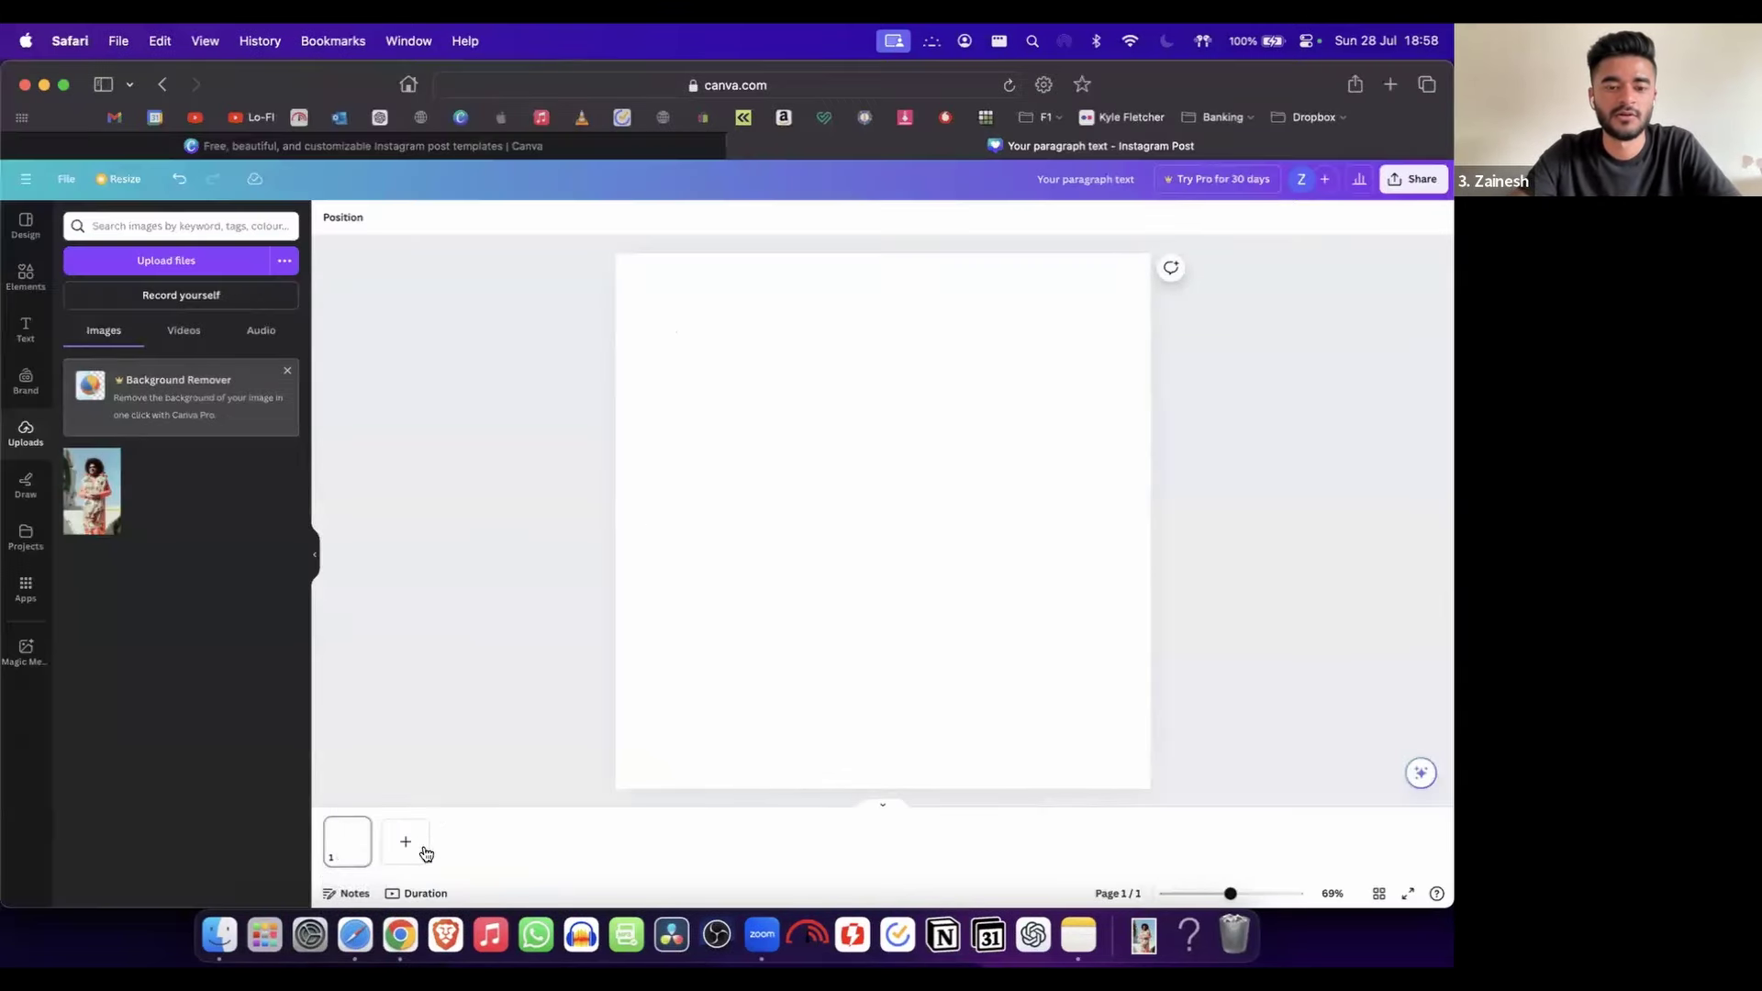
click(424, 850)
key(super+v)
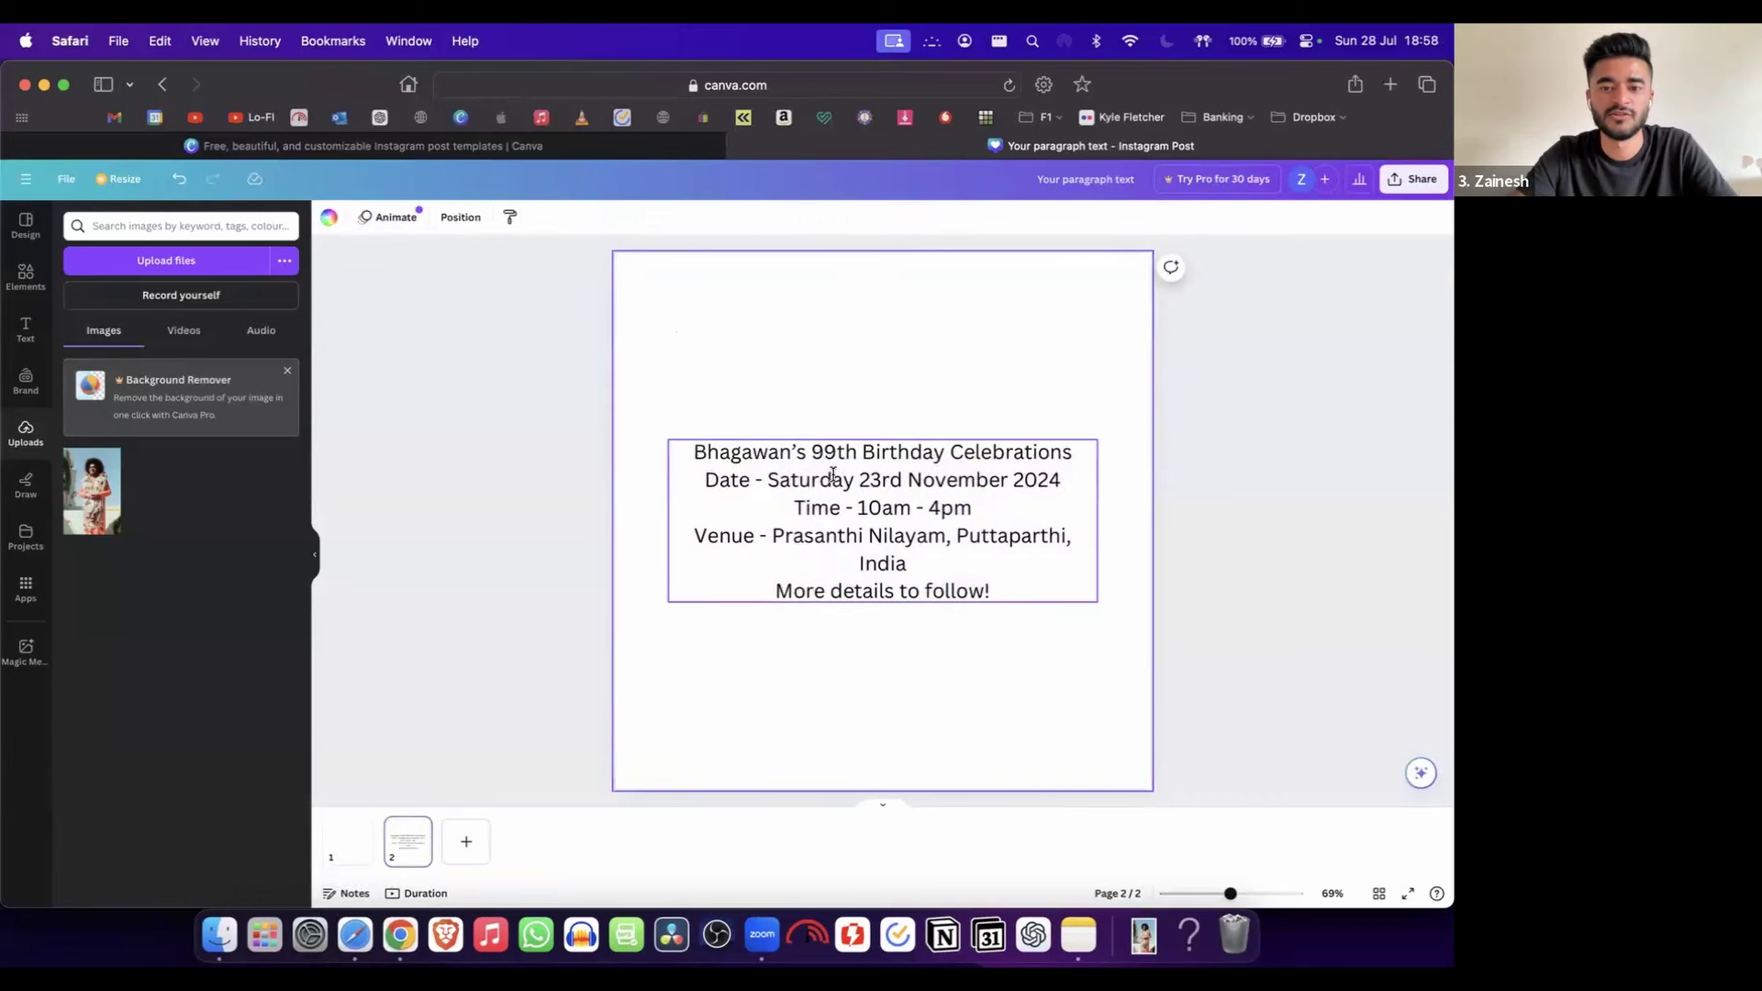
- Insert a blank line before each of the Date, Time and Venue lines of the event text
click(832, 474)
double_click(700, 481)
click(705, 479)
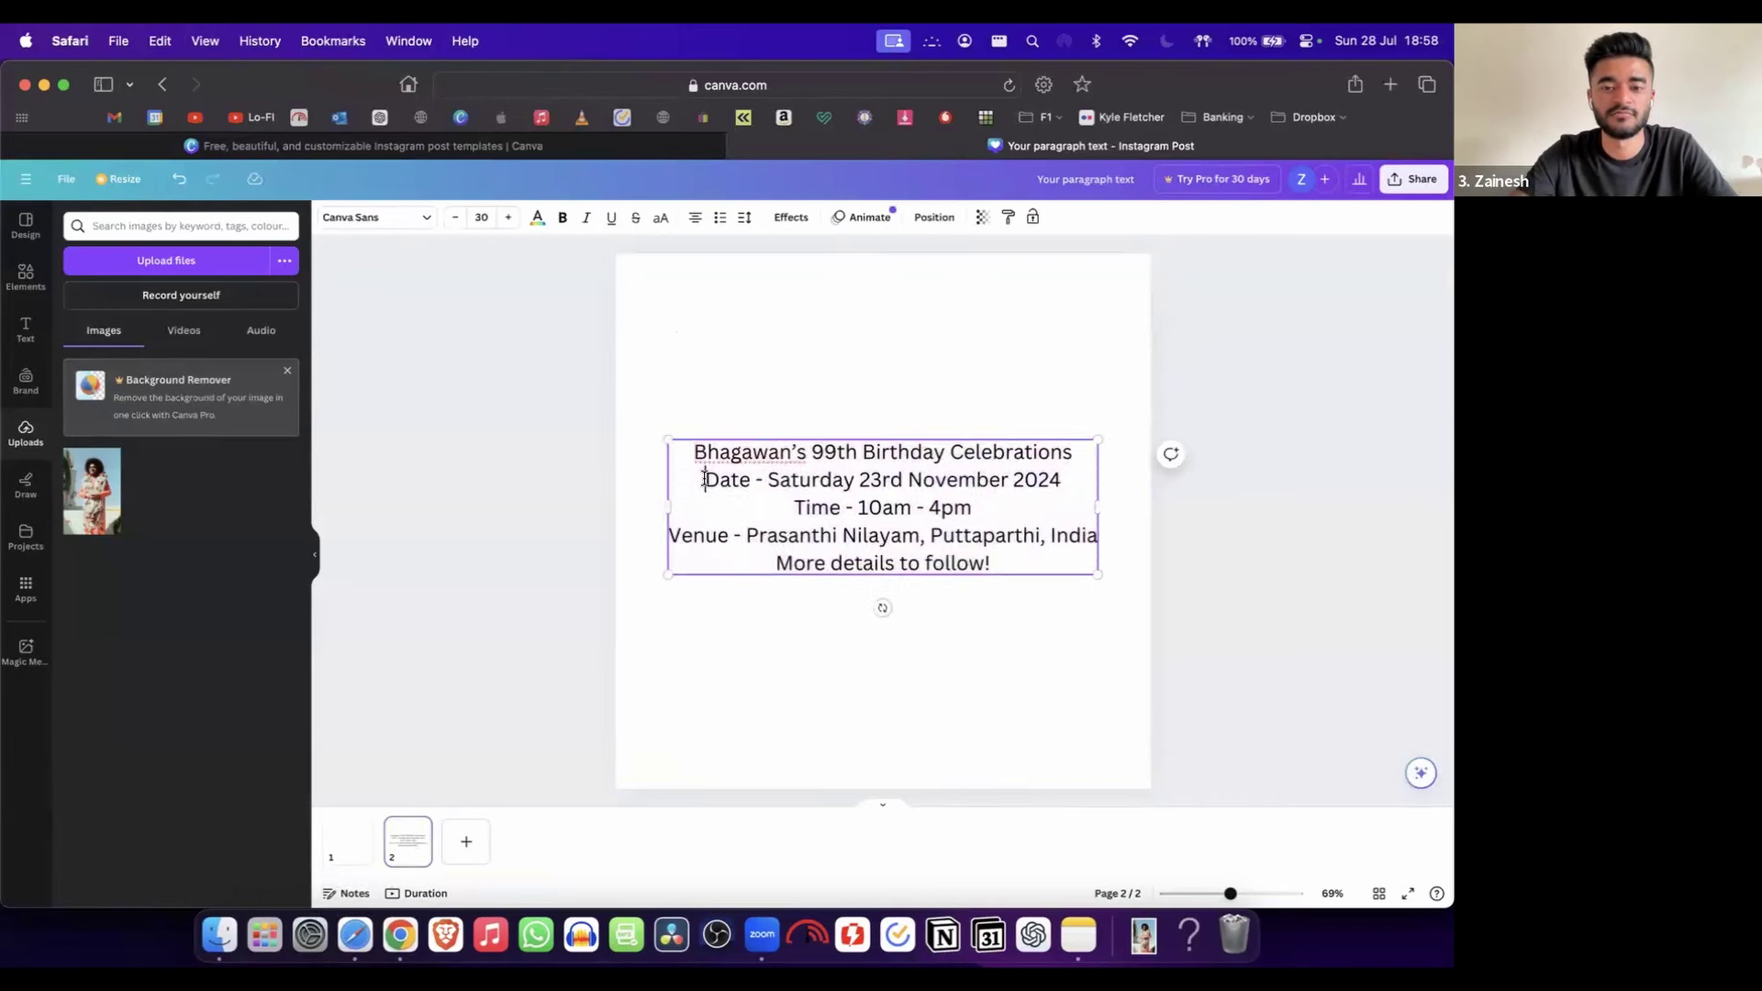
key(Return)
key(Down)
key(Return)
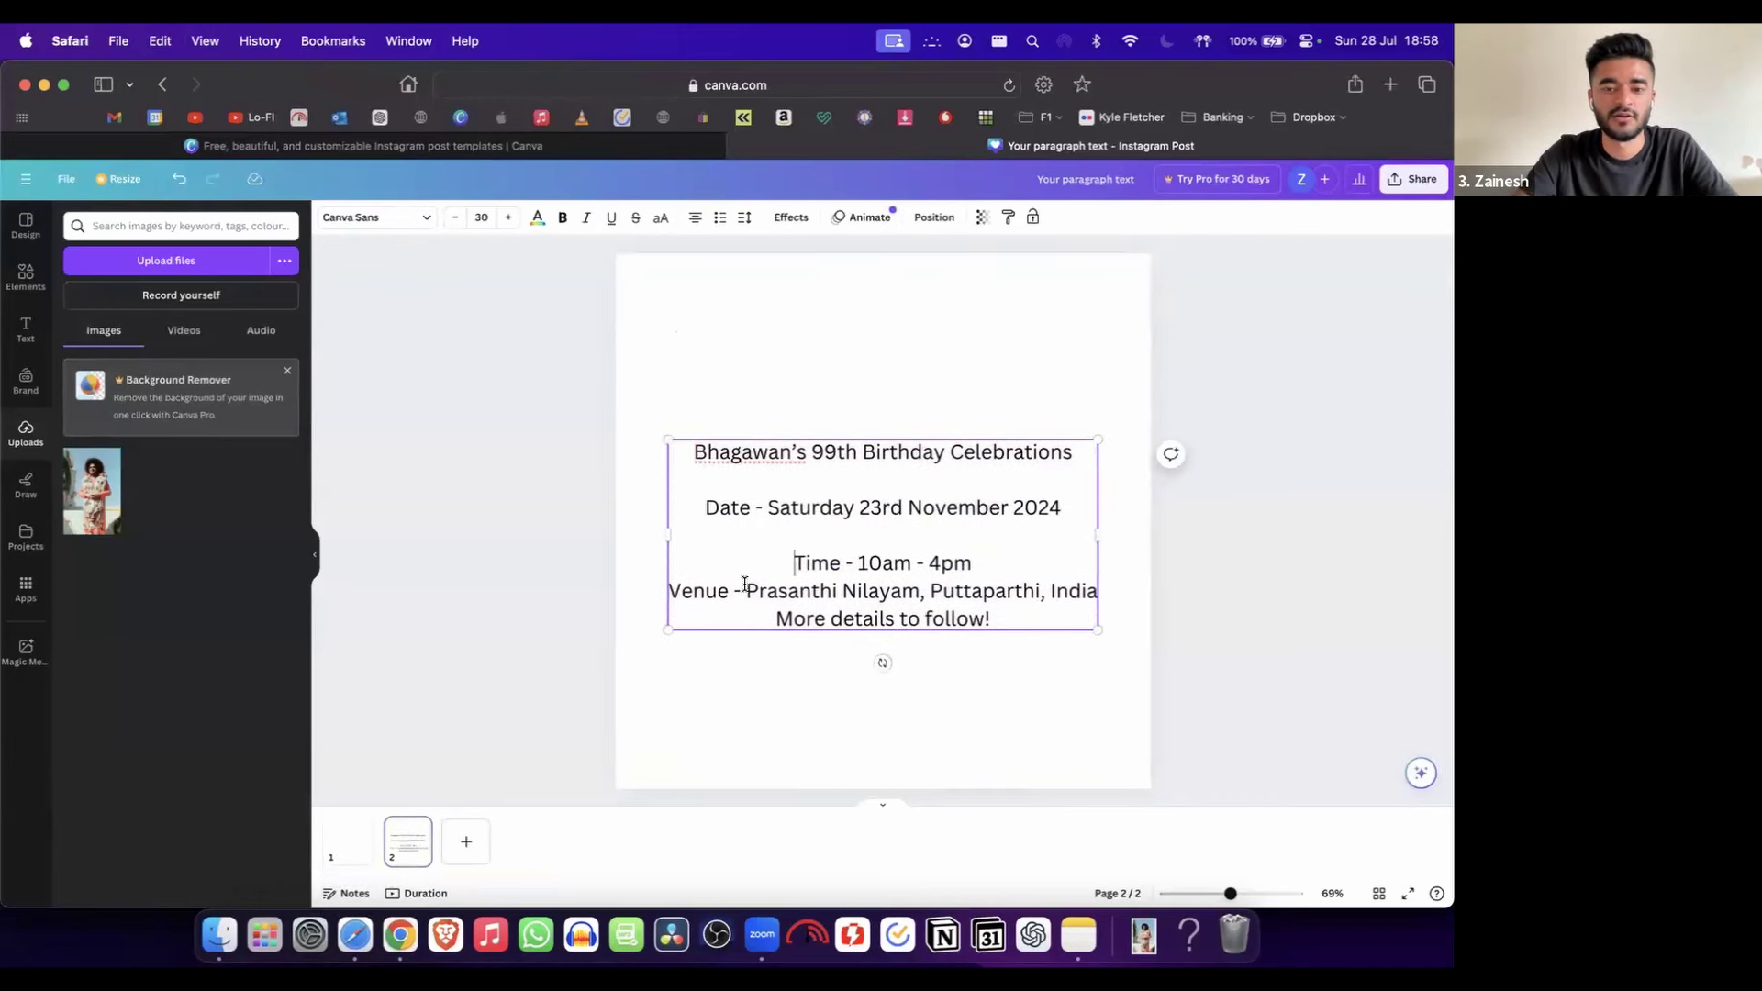
click(671, 592)
key(Return)
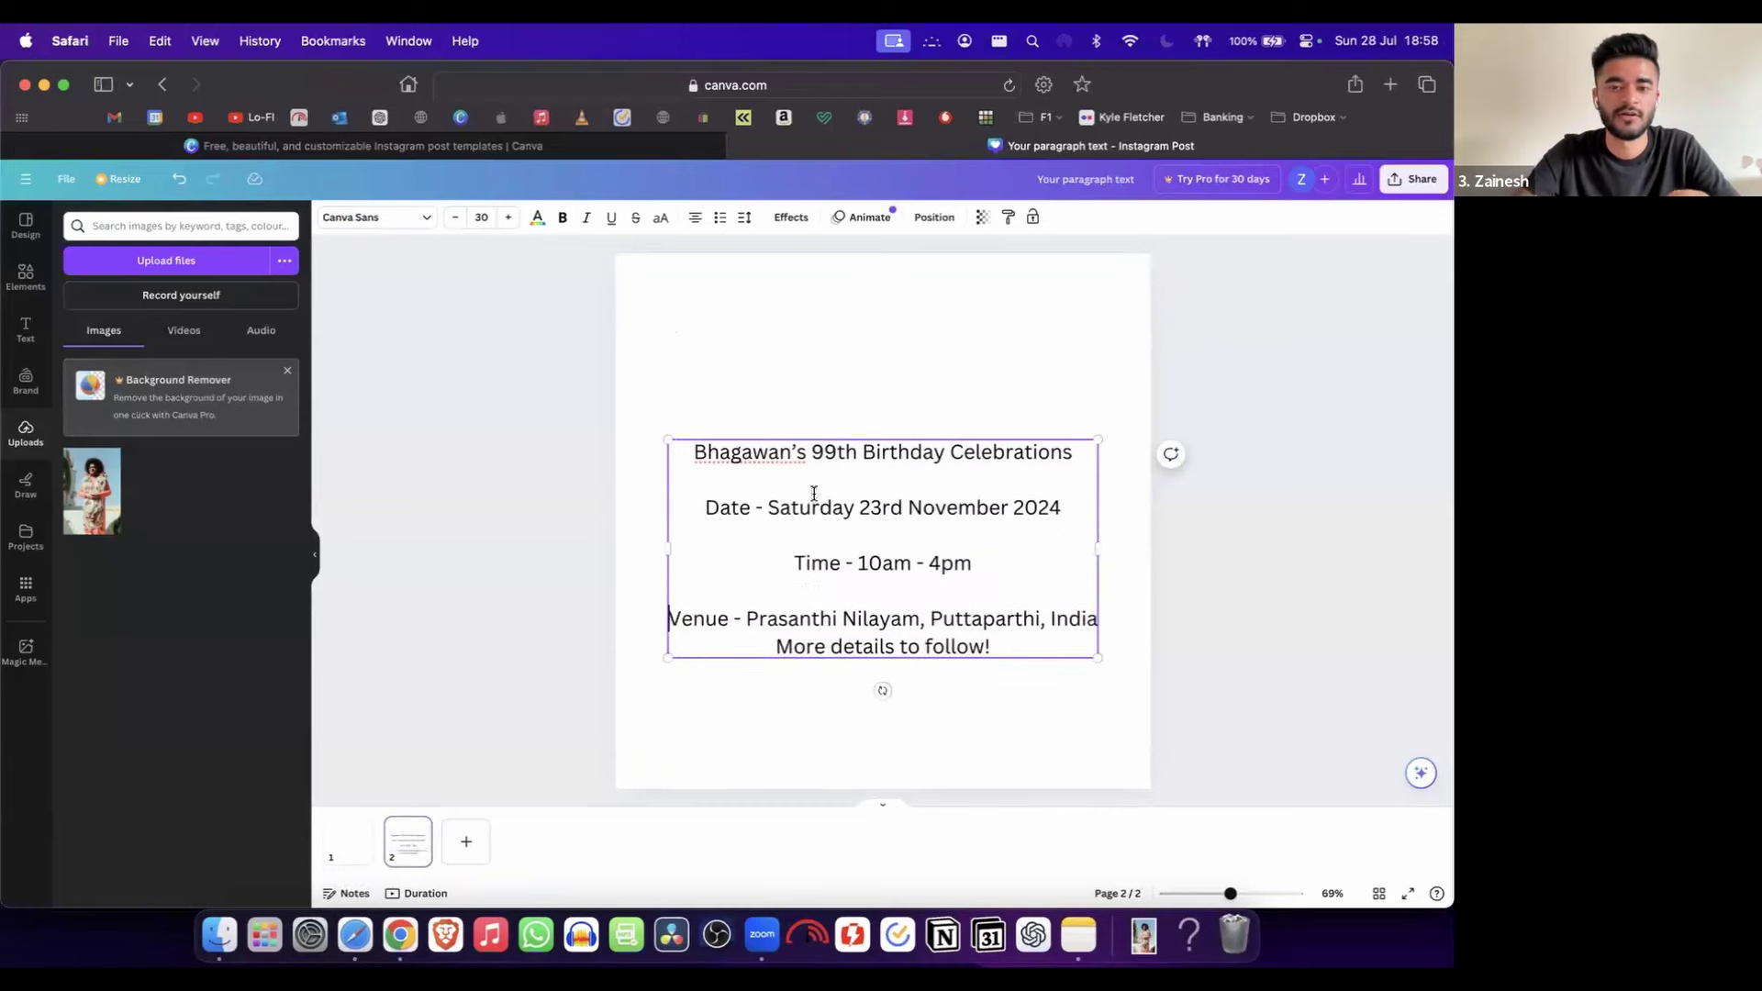
- Move the event text block slightly up so it sits vertically centred on the second page
click(900, 373)
click(900, 527)
click(730, 414)
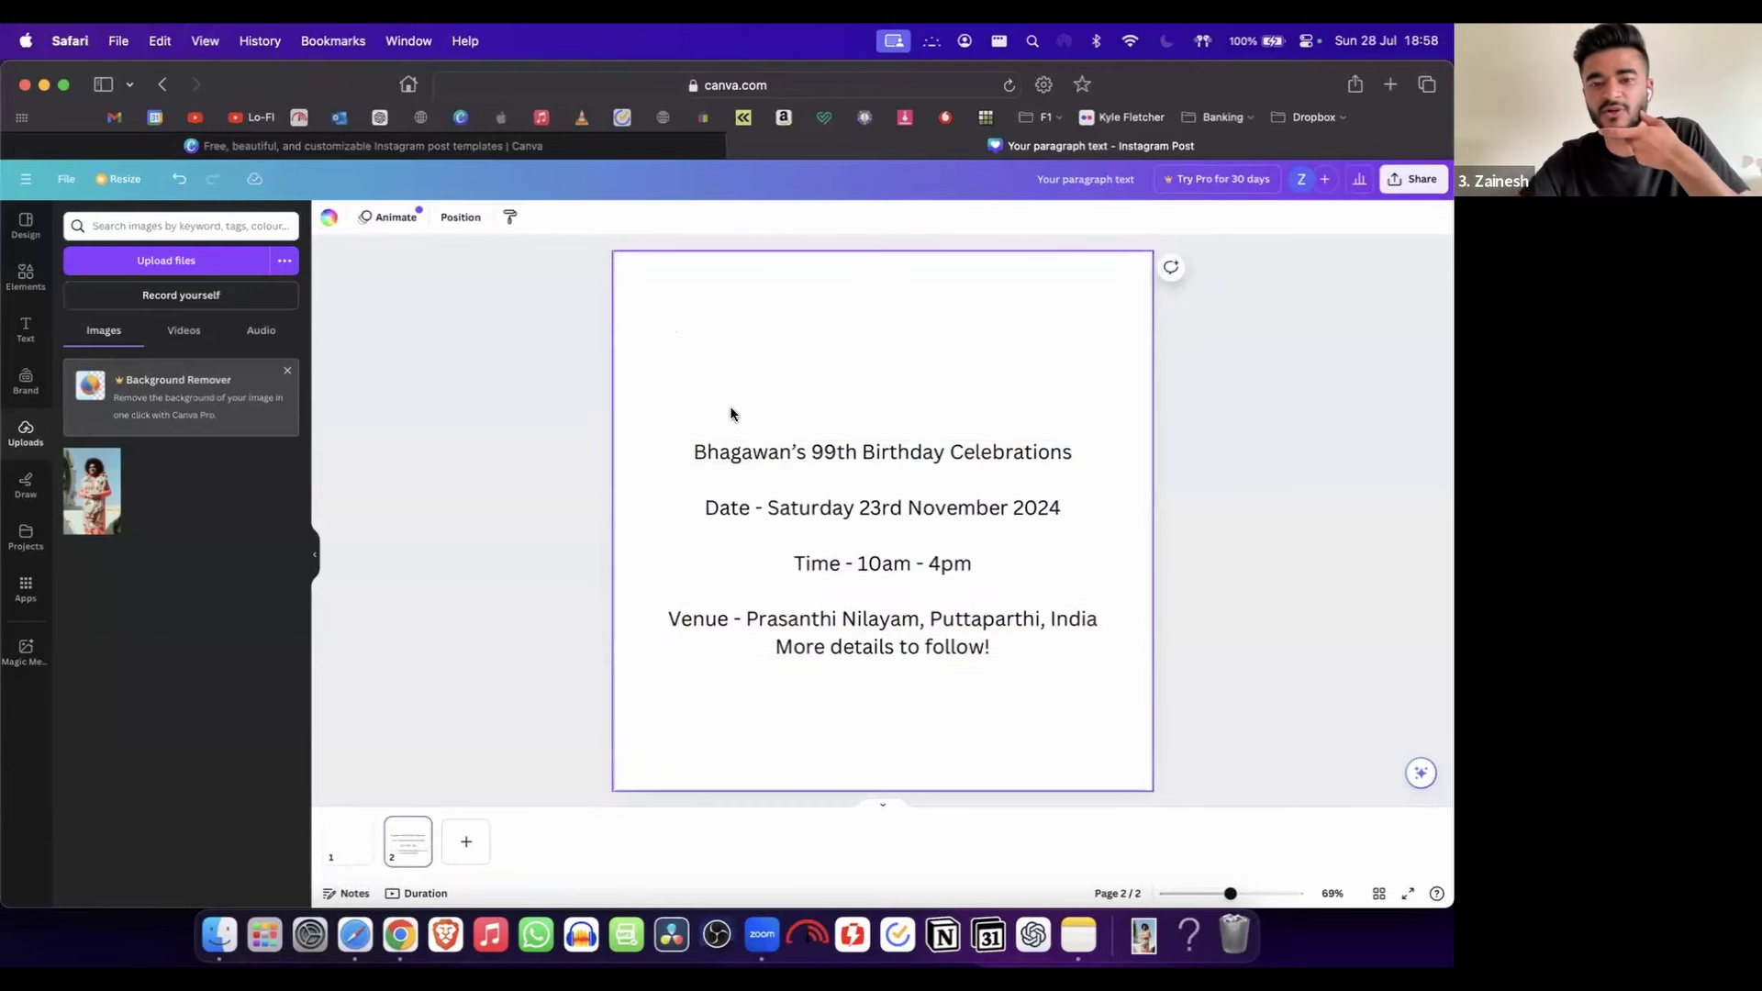
drag(845, 566, 844, 538)
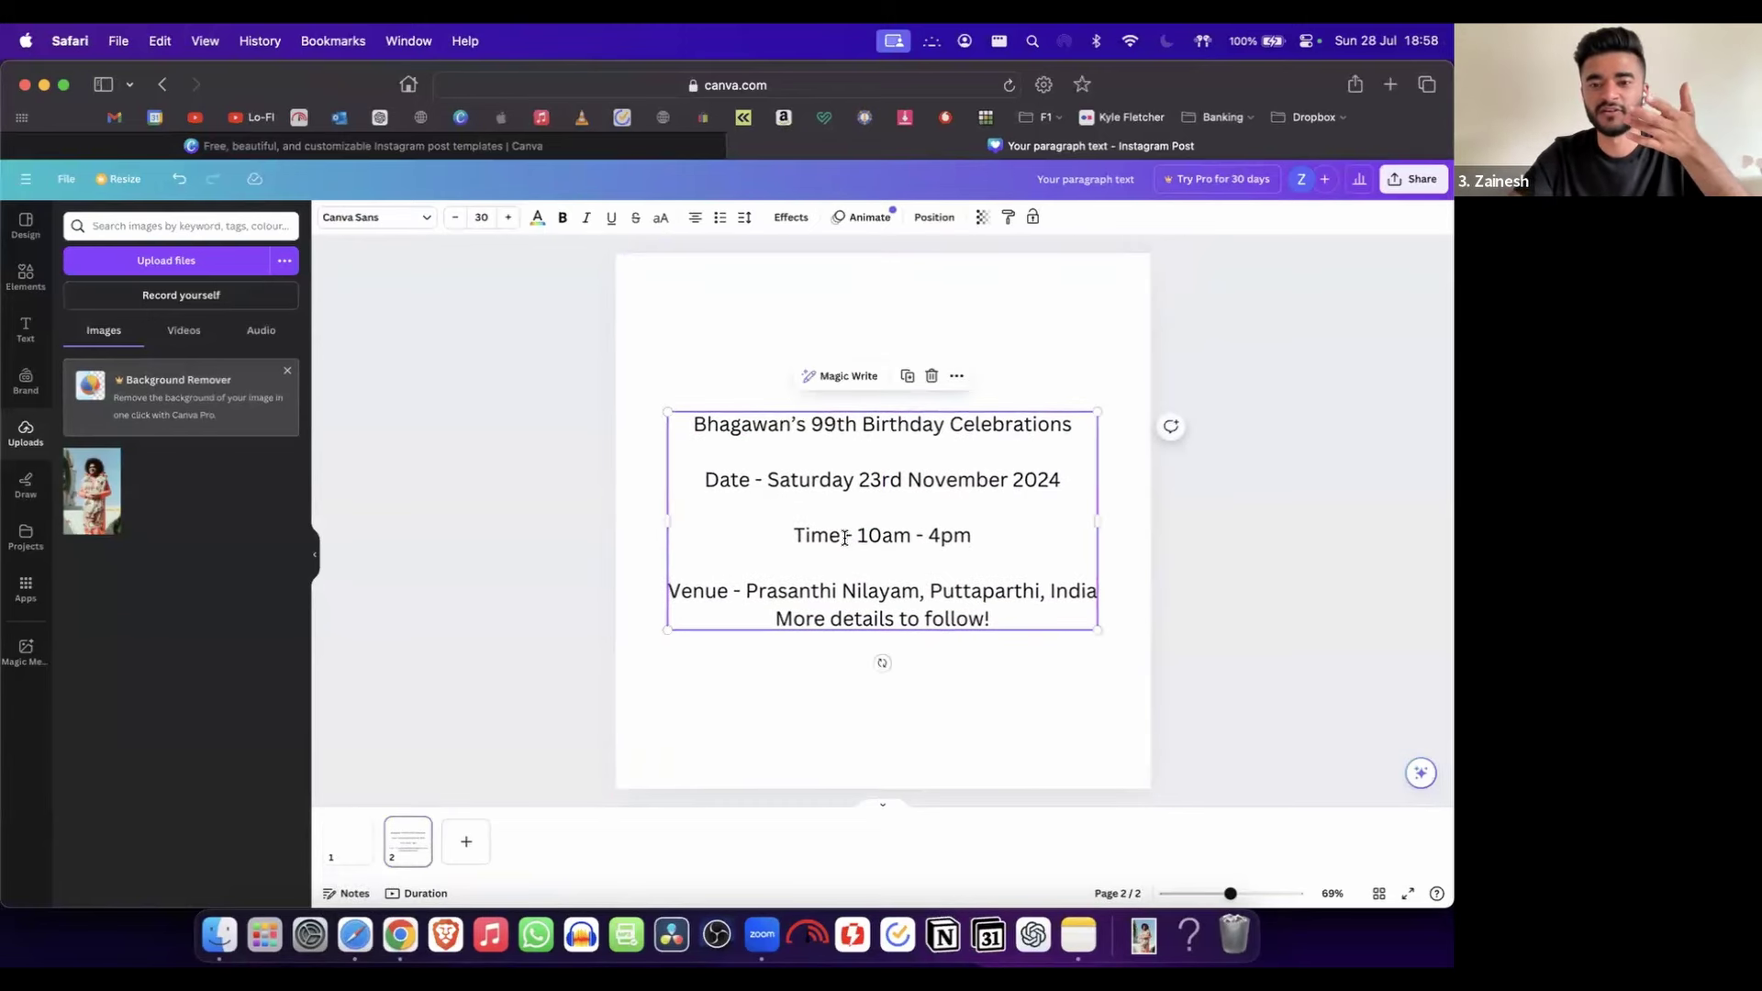
click(680, 343)
- Place the uploaded portrait photo on the first page and open its context options
click(361, 850)
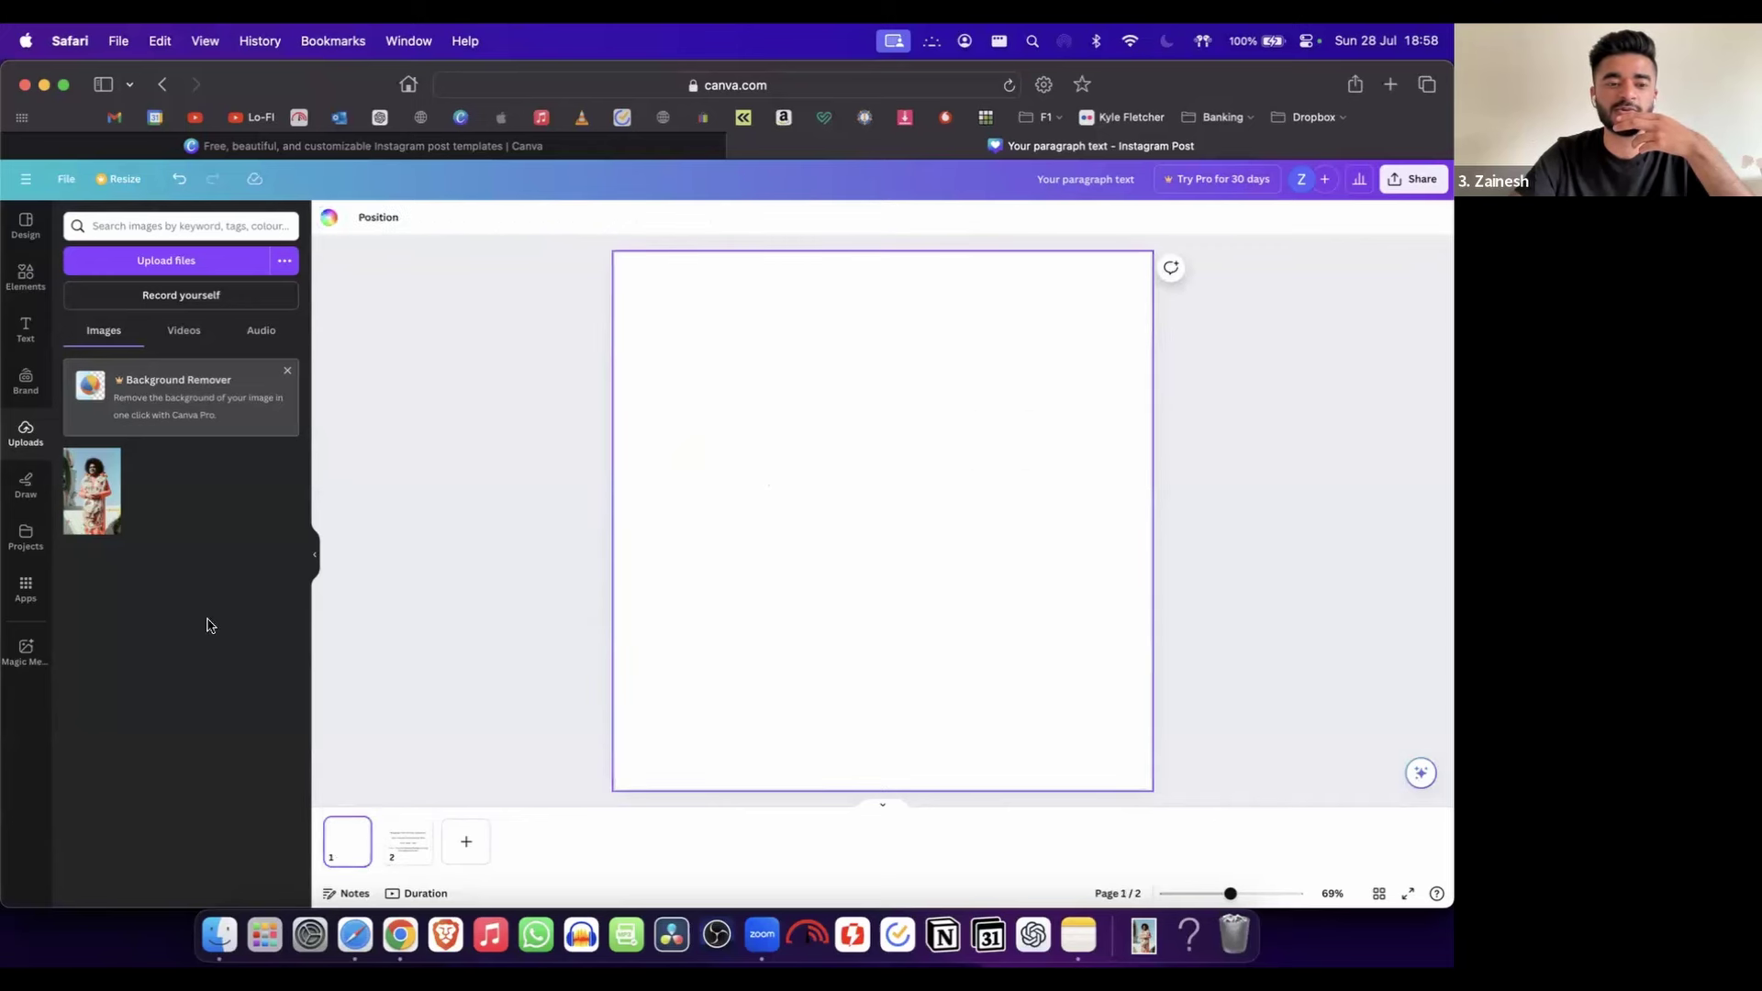
click(92, 491)
right_click(876, 476)
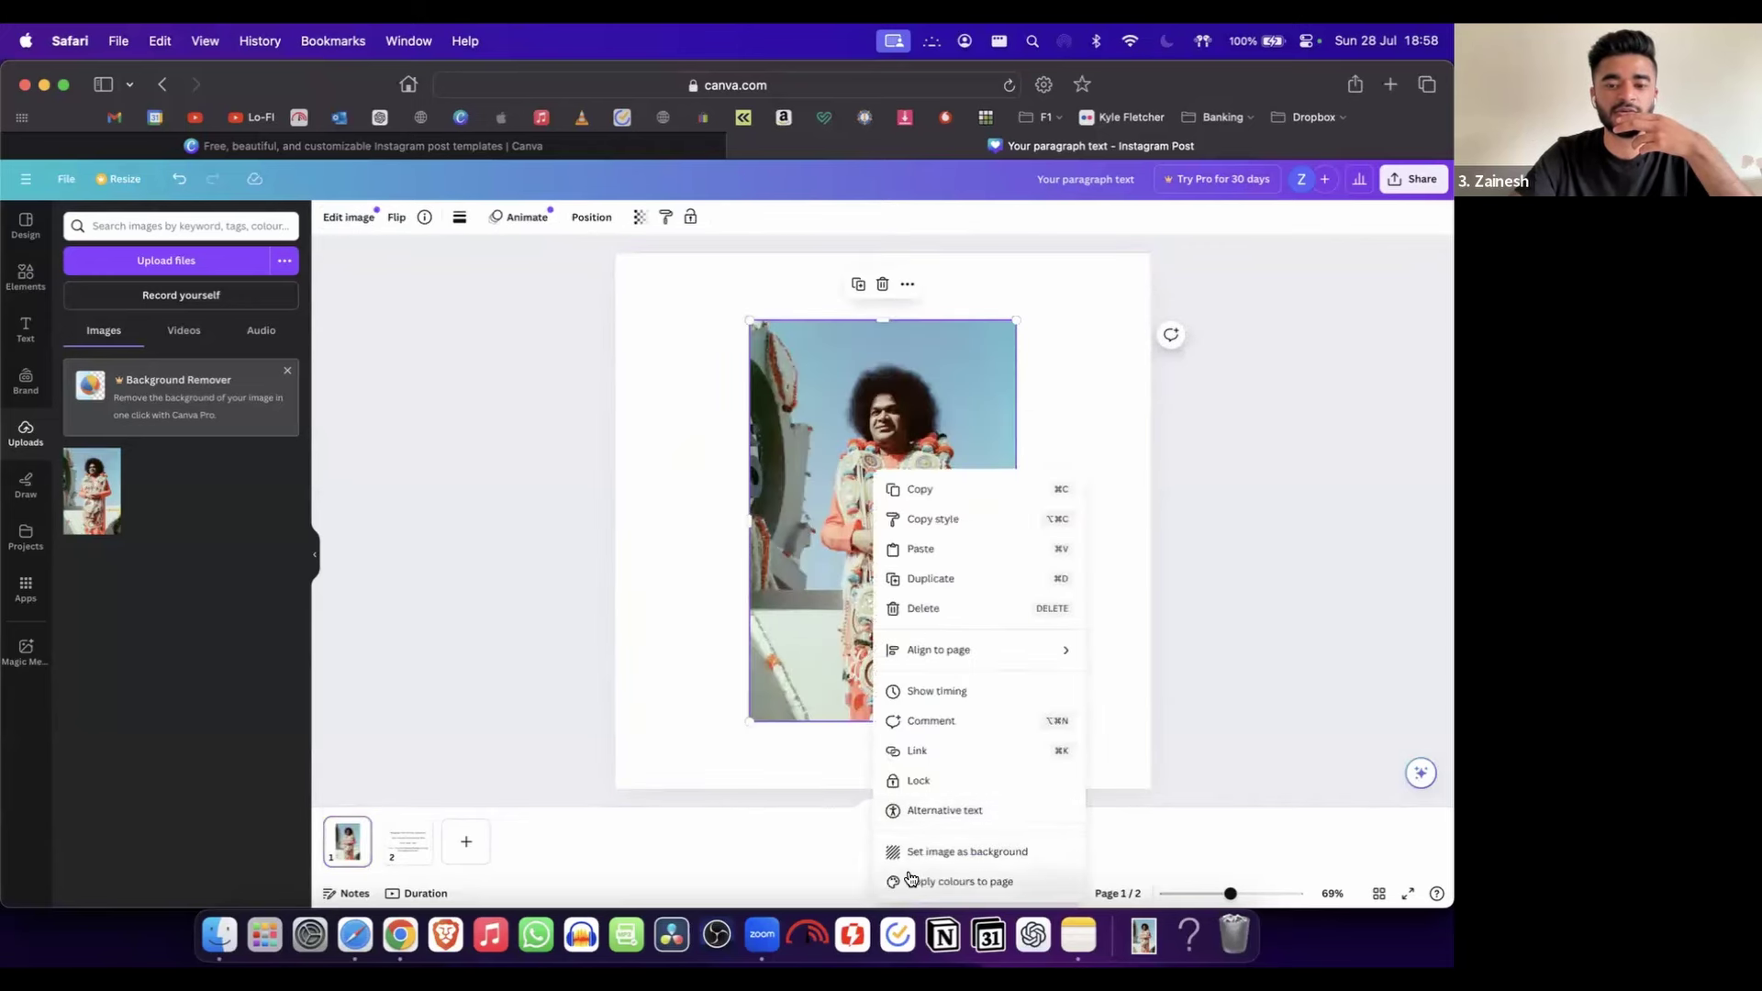